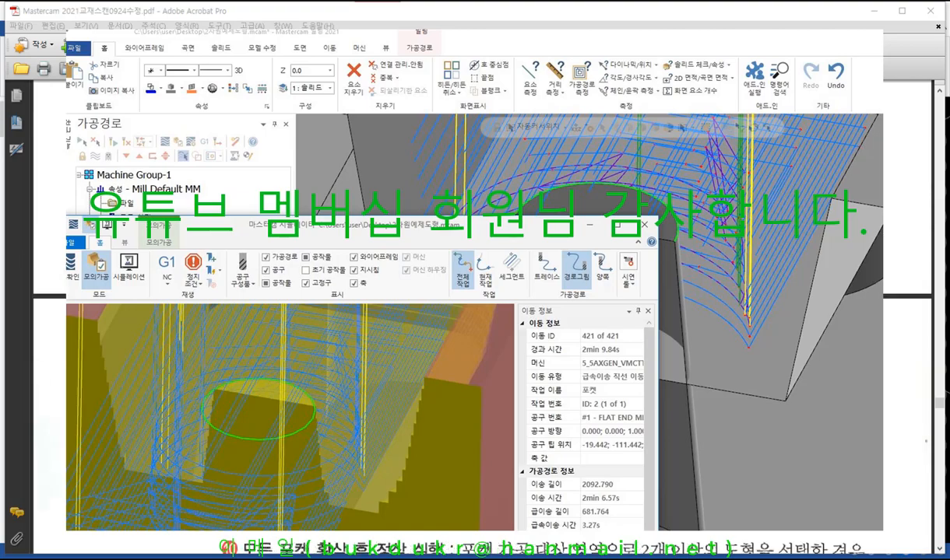
# Step: Go to section "5) 깊이가공" of the manual and bring its pocket dialog figure into view
pyautogui.scroll(-10, 732, 300)
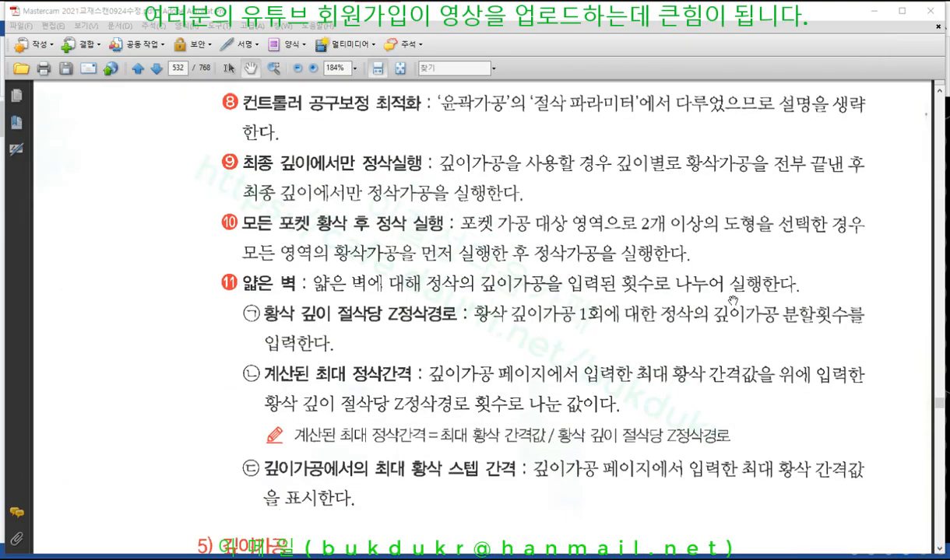
pyautogui.scroll(-4, 732, 300)
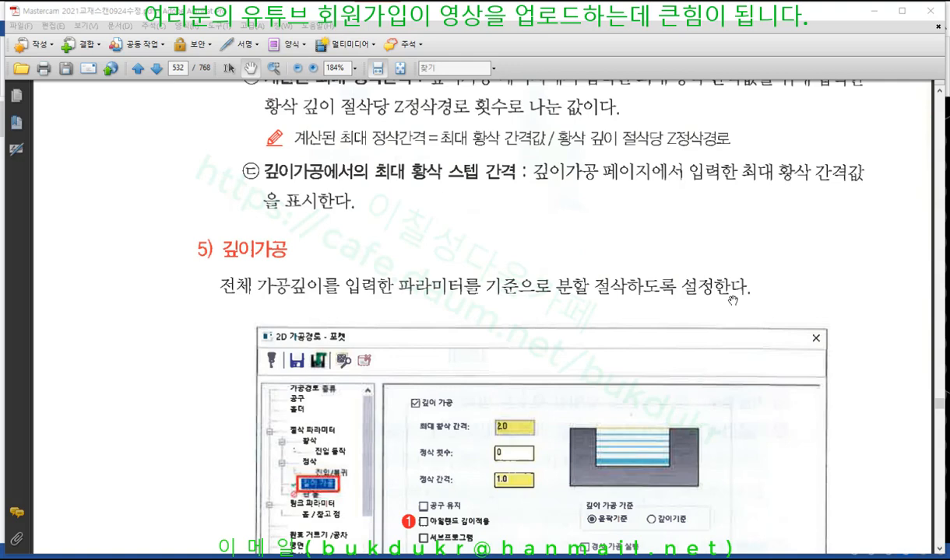
pyautogui.scroll(-2, 732, 300)
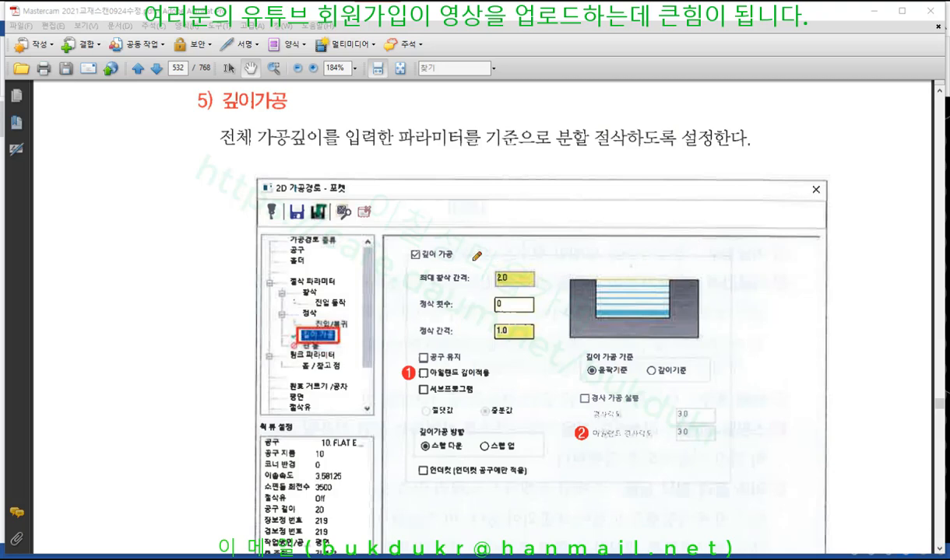
# Step: Box the 깊이 가공 option in the figure, underline the 최대 황삭 간격 label and mark its 2.0 value in red
pyautogui.moveTo(408, 264); pyautogui.dragTo(459, 263)
pyautogui.moveTo(409, 264)
pyautogui.mouseDown()
pyautogui.moveTo(402, 249)
pyautogui.moveTo(448, 248)
pyautogui.moveTo(461, 263)
pyautogui.mouseUp()
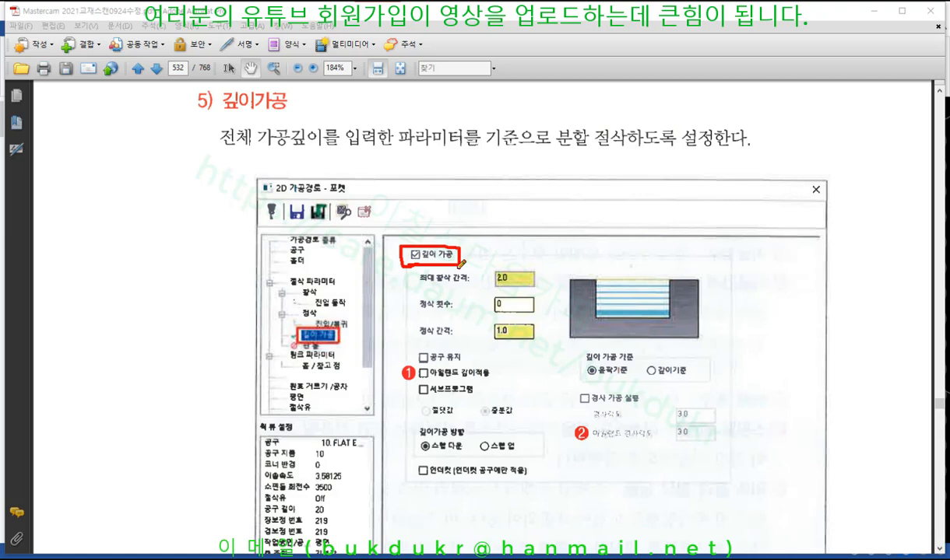
pyautogui.moveTo(401, 249); pyautogui.dragTo(445, 247)
pyautogui.moveTo(420, 284); pyautogui.dragTo(536, 287)
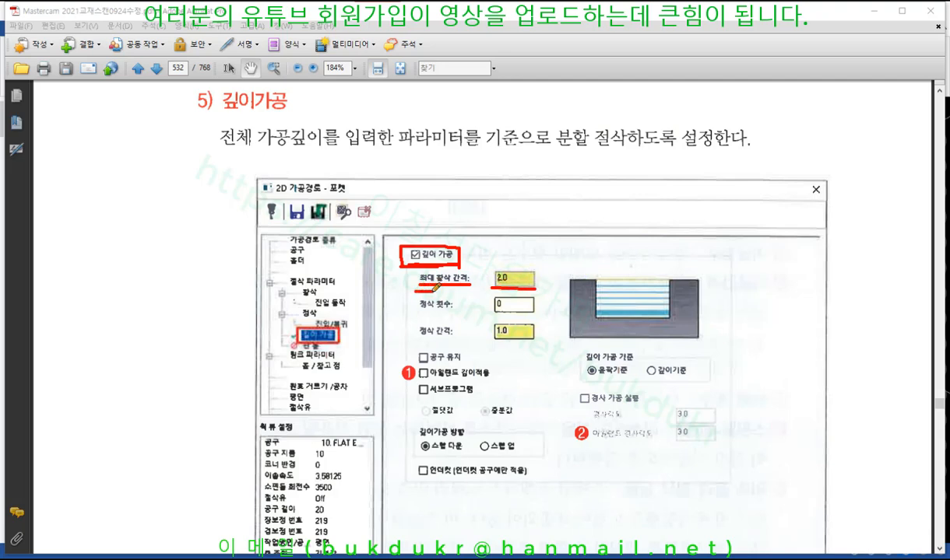
pyautogui.moveTo(488, 286)
pyautogui.mouseDown()
pyautogui.moveTo(483, 274)
pyautogui.moveTo(504, 269)
pyautogui.moveTo(538, 283)
pyautogui.mouseUp()
# Step: Sketch four horizontal depth levels beside the figure, mark the first interval with an arrow and a 2, and box the 최대 황삭 간격 label
pyautogui.moveTo(718, 226); pyautogui.dragTo(791, 227)
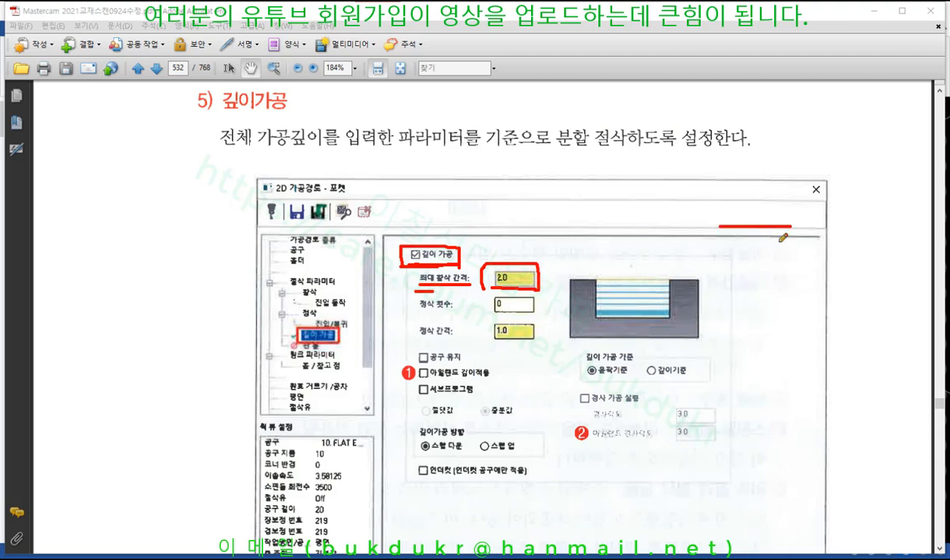
pyautogui.moveTo(722, 274); pyautogui.dragTo(817, 274)
pyautogui.moveTo(719, 332); pyautogui.dragTo(805, 333)
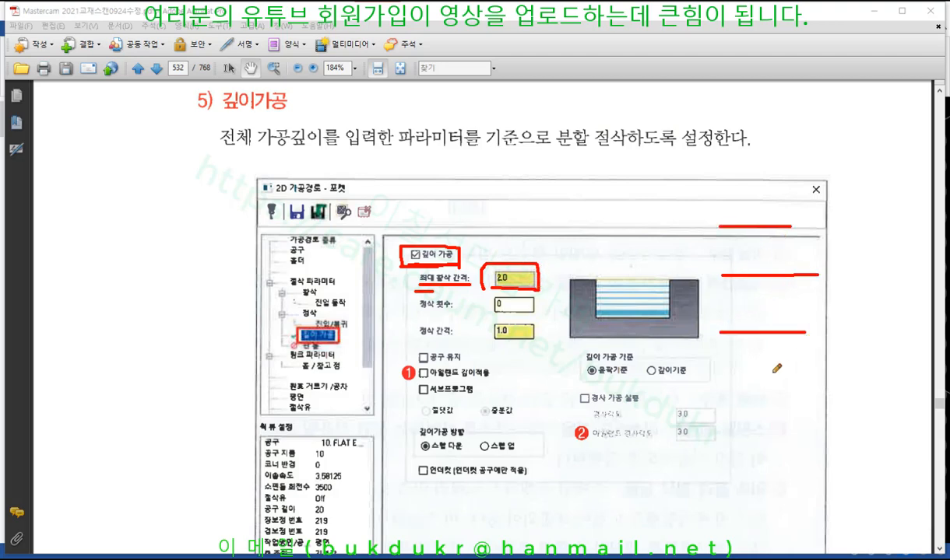
pyautogui.moveTo(720, 387); pyautogui.dragTo(805, 388)
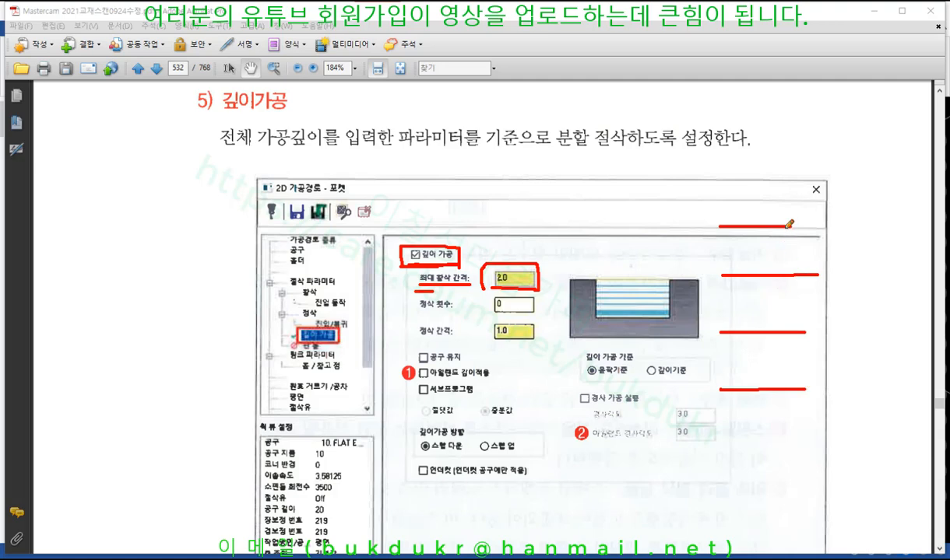
pyautogui.moveTo(785, 226)
pyautogui.mouseDown()
pyautogui.moveTo(785, 263)
pyautogui.moveTo(792, 263)
pyautogui.mouseUp()
pyautogui.moveTo(411, 281)
pyautogui.mouseDown()
pyautogui.moveTo(409, 270)
pyautogui.moveTo(455, 267)
pyautogui.moveTo(460, 281)
pyautogui.mouseUp()
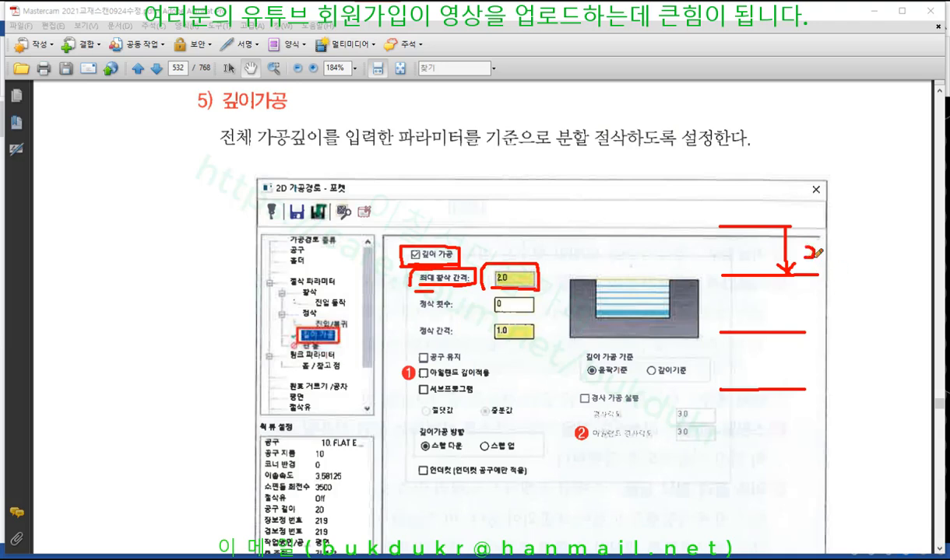
pyautogui.moveTo(805, 249)
pyautogui.mouseDown()
pyautogui.moveTo(820, 256)
pyautogui.moveTo(799, 246)
pyautogui.moveTo(826, 250)
pyautogui.moveTo(809, 262)
pyautogui.moveTo(843, 270)
pyautogui.moveTo(851, 260)
pyautogui.mouseUp()
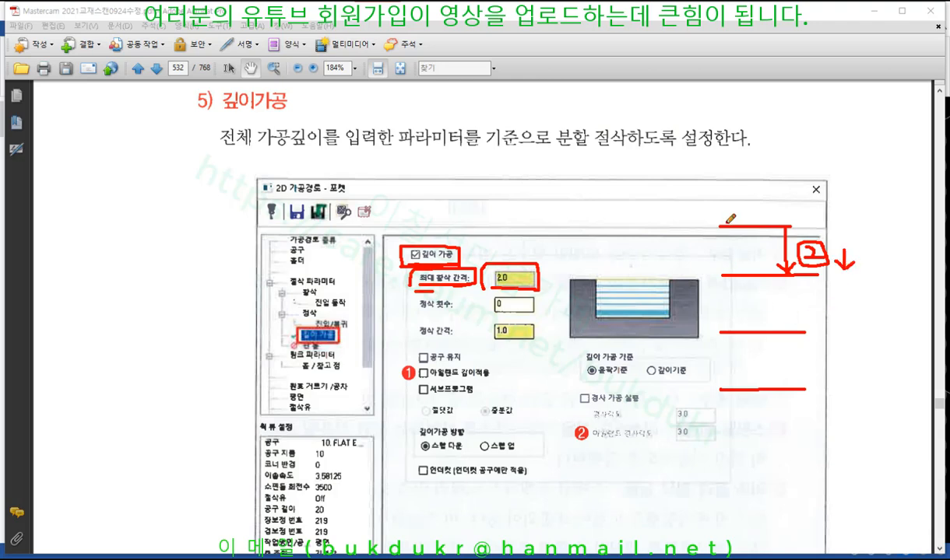
# Step: Mark the total depth along the sketched levels with a curve and a vertical line, and retrace the two uppermost levels
pyautogui.moveTo(727, 224)
pyautogui.mouseDown()
pyautogui.moveTo(717, 292)
pyautogui.moveTo(728, 388)
pyautogui.mouseUp()
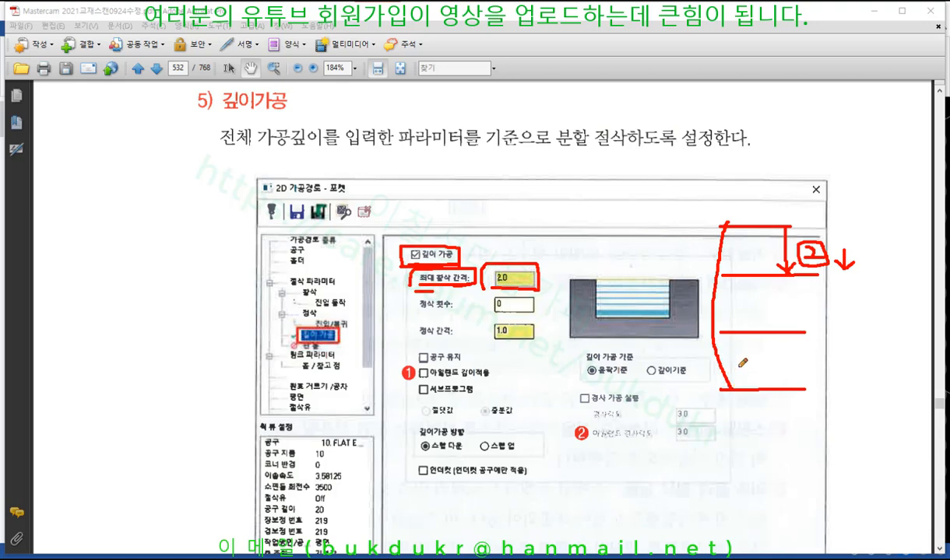
pyautogui.moveTo(734, 228); pyautogui.dragTo(731, 387)
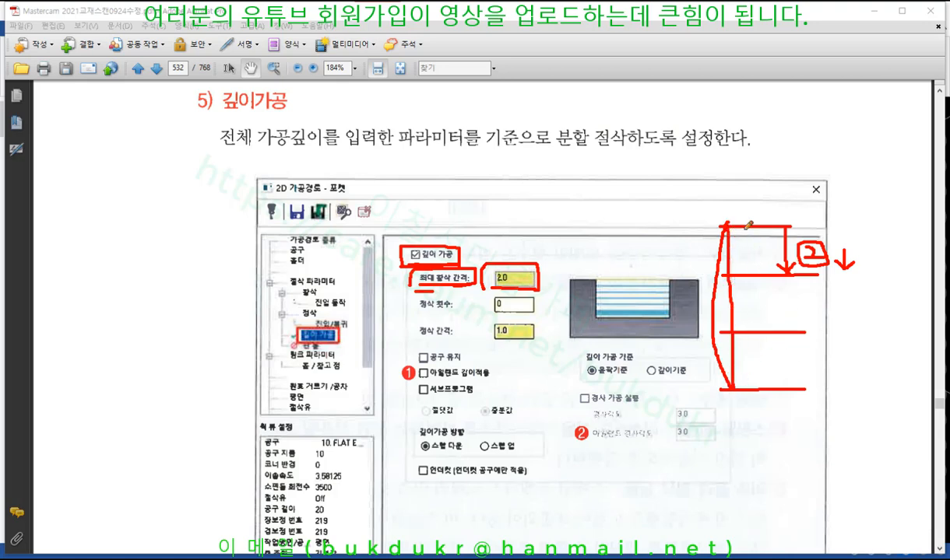
pyautogui.moveTo(726, 225); pyautogui.dragTo(825, 223)
pyautogui.moveTo(728, 273); pyautogui.dragTo(835, 275)
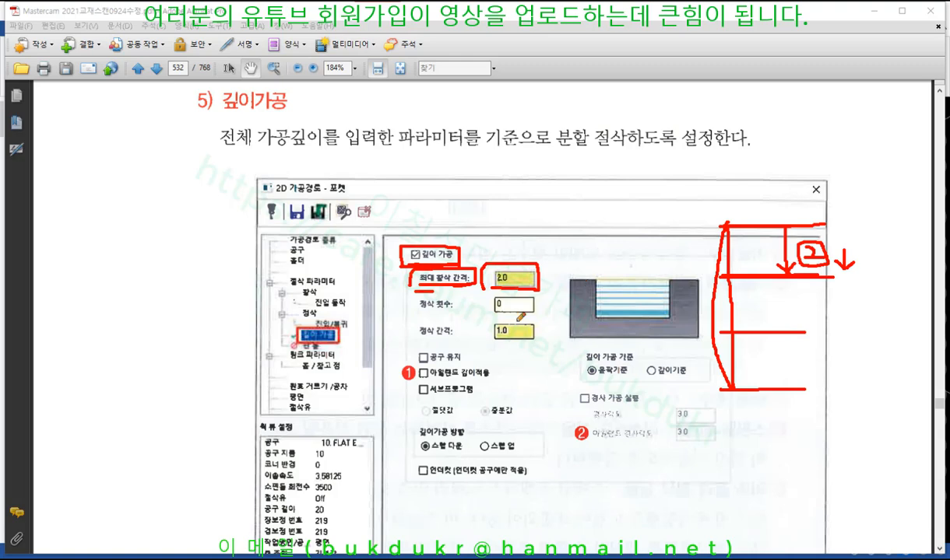
# Step: Underline the 정삭 횟수 label, mark its value as 1, and draw a finish pass line just above the lowest depth level
pyautogui.moveTo(407, 316); pyautogui.dragTo(460, 316)
pyautogui.moveTo(724, 387); pyautogui.dragTo(808, 386)
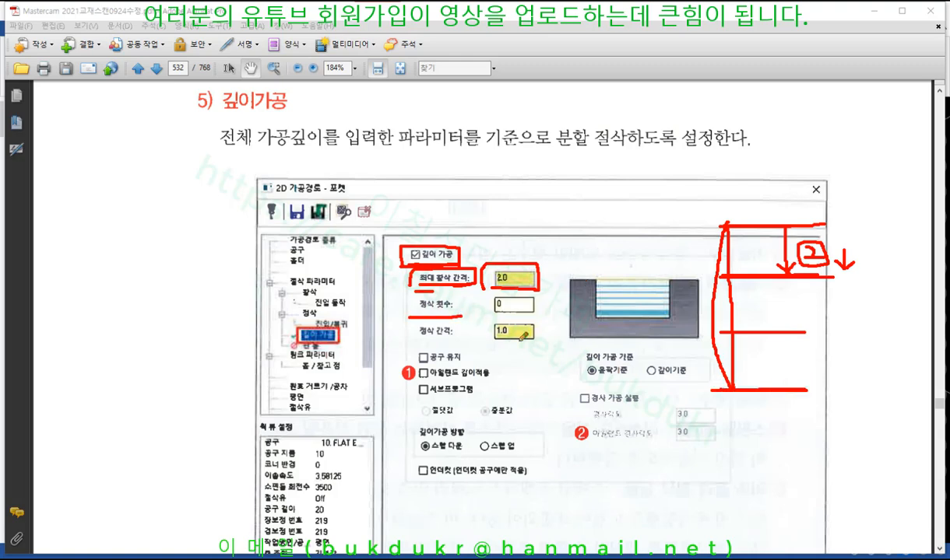
pyautogui.moveTo(403, 319); pyautogui.dragTo(446, 319)
pyautogui.moveTo(493, 313)
pyautogui.mouseDown()
pyautogui.moveTo(535, 314)
pyautogui.moveTo(499, 312)
pyautogui.mouseUp()
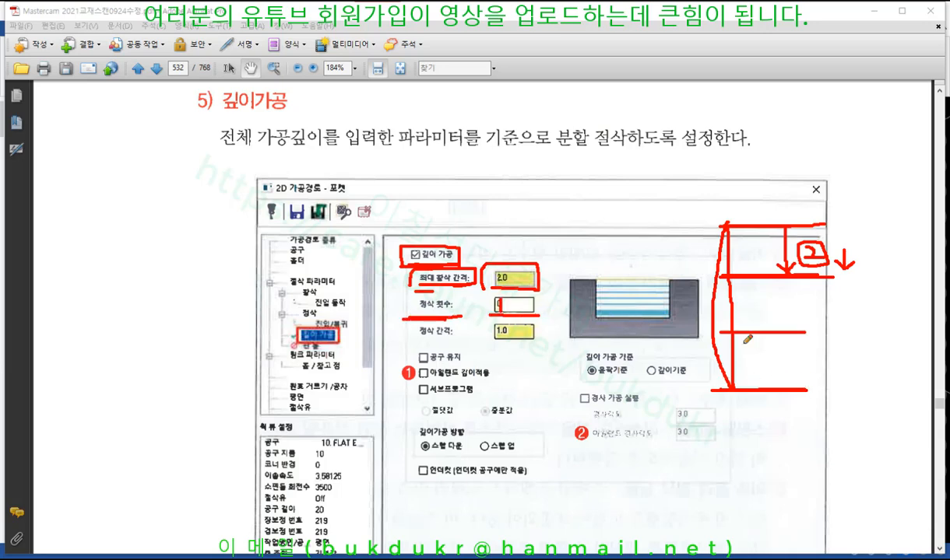
pyautogui.moveTo(713, 384); pyautogui.dragTo(811, 380)
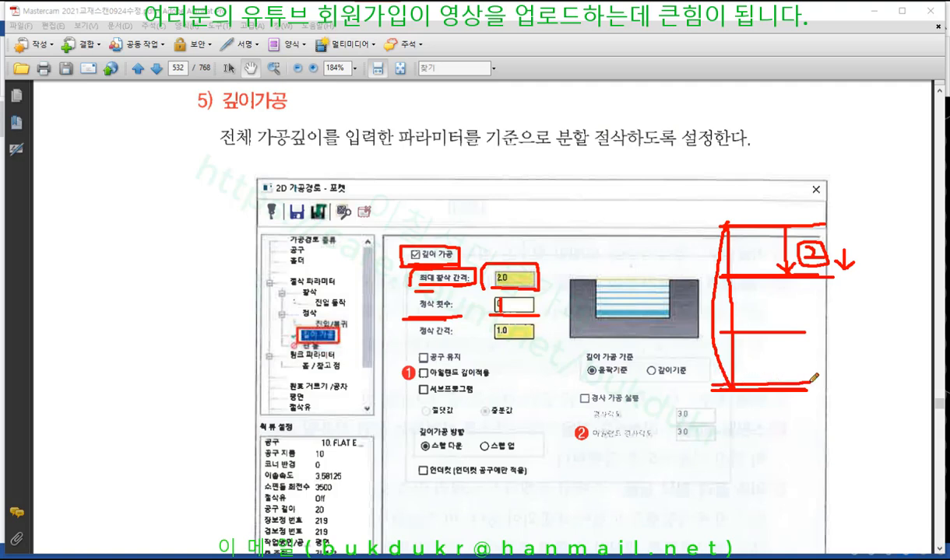
# Step: Box the 정삭 간격 value 1.0, underline its label, and mark the finish gap at the lowest level with opposing arrows
pyautogui.moveTo(482, 315)
pyautogui.mouseDown()
pyautogui.moveTo(484, 341)
pyautogui.moveTo(549, 341)
pyautogui.moveTo(491, 320)
pyautogui.mouseUp()
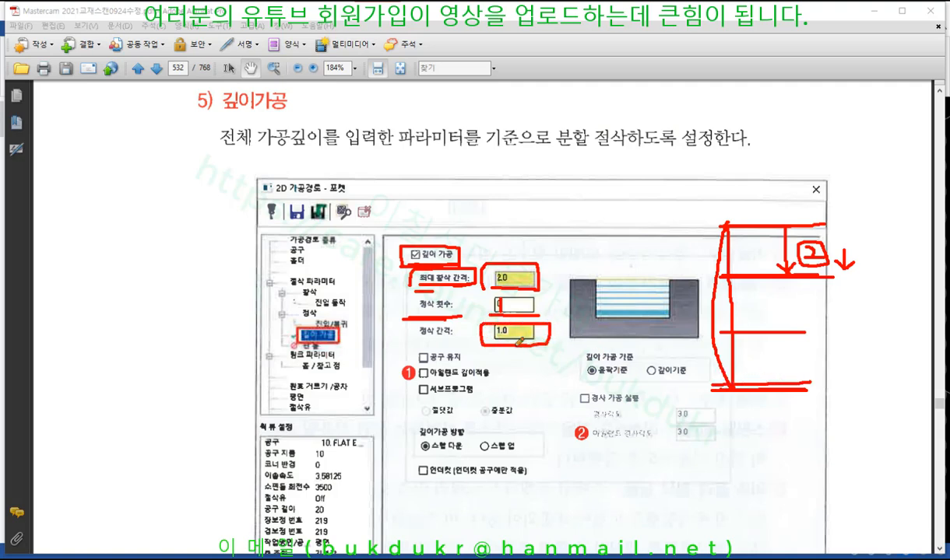
pyautogui.moveTo(812, 380)
pyautogui.mouseDown()
pyautogui.moveTo(862, 331)
pyautogui.moveTo(850, 264)
pyautogui.moveTo(814, 225)
pyautogui.moveTo(809, 383)
pyautogui.mouseUp()
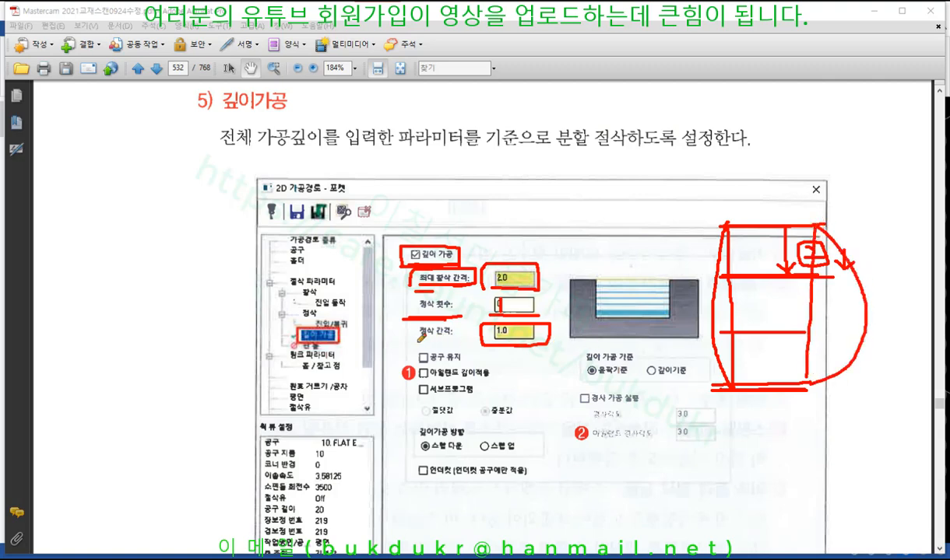
pyautogui.moveTo(417, 341); pyautogui.dragTo(454, 340)
pyautogui.moveTo(791, 380)
pyautogui.mouseDown()
pyautogui.moveTo(791, 421)
pyautogui.moveTo(805, 408)
pyautogui.moveTo(791, 383)
pyautogui.moveTo(798, 373)
pyautogui.mouseUp()
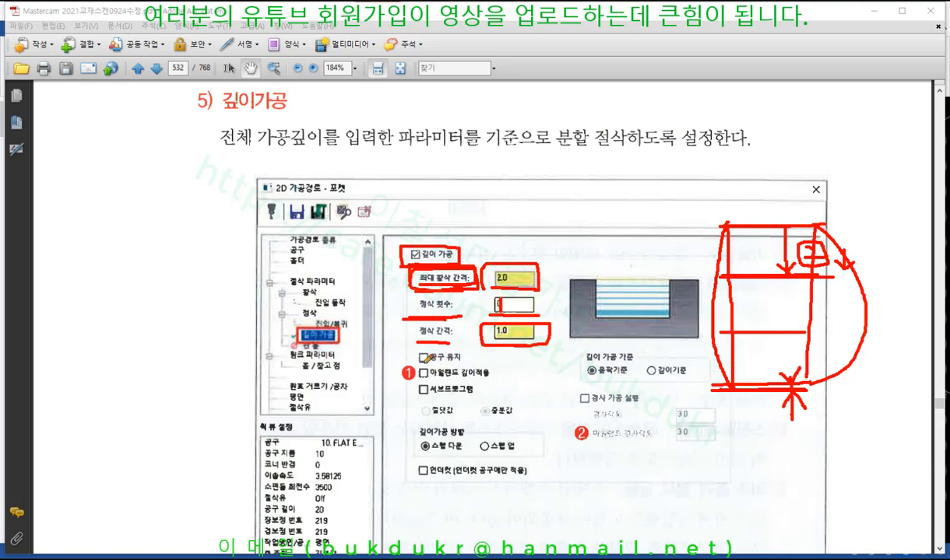
# Step: Underline the 공구 유지 option, sketch nested pocket outlines above the figure, and number the depth levels 1, 2 and 3
pyautogui.moveTo(422, 362); pyautogui.dragTo(465, 363)
pyautogui.moveTo(589, 184)
pyautogui.mouseDown()
pyautogui.moveTo(589, 61)
pyautogui.moveTo(712, 46)
pyautogui.moveTo(723, 156)
pyautogui.moveTo(589, 185)
pyautogui.moveTo(611, 69)
pyautogui.moveTo(671, 63)
pyautogui.moveTo(708, 113)
pyautogui.moveTo(636, 159)
pyautogui.moveTo(614, 160)
pyautogui.moveTo(670, 85)
pyautogui.moveTo(681, 130)
pyautogui.moveTo(643, 128)
pyautogui.mouseUp()
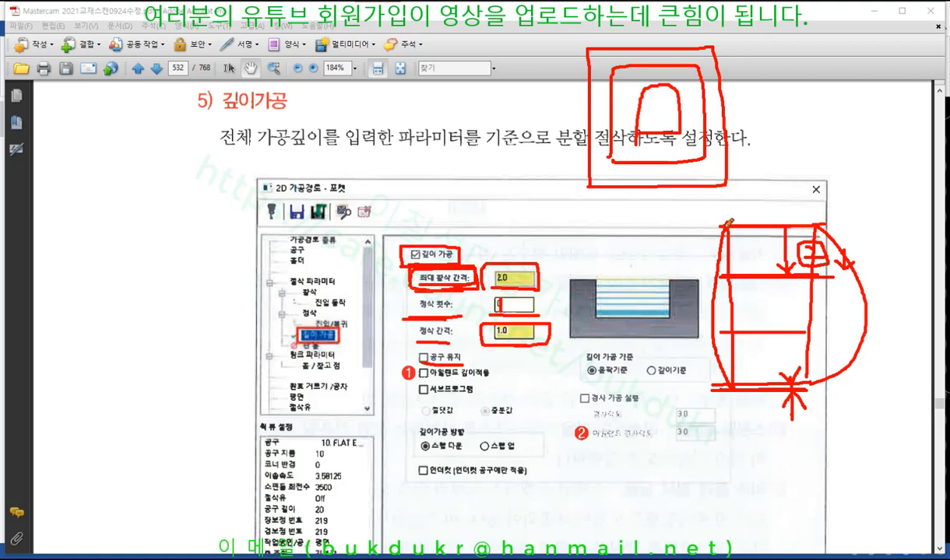
pyautogui.moveTo(724, 229); pyautogui.dragTo(686, 277)
pyautogui.moveTo(675, 215); pyautogui.dragTo(676, 228)
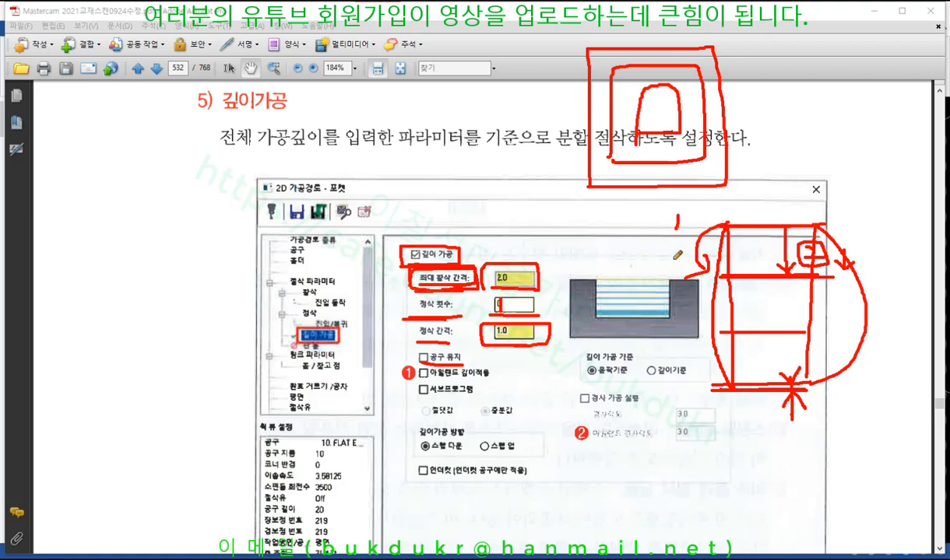
pyautogui.moveTo(673, 263); pyautogui.dragTo(696, 268)
pyautogui.moveTo(676, 320)
pyautogui.mouseDown()
pyautogui.moveTo(697, 334)
pyautogui.moveTo(676, 350)
pyautogui.mouseUp()
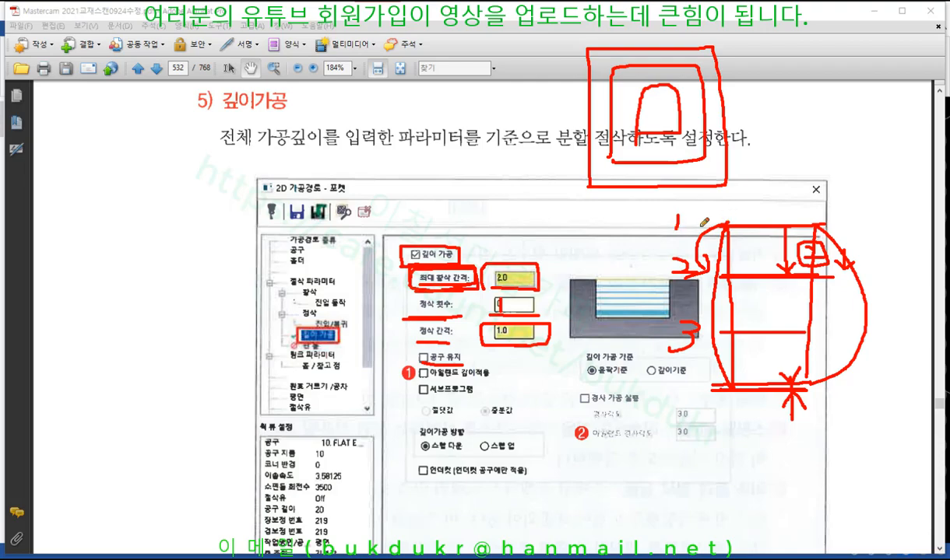
# Step: Trace the tool movement from the nested outlines down to the depth levels, underline 공구 유지 again, and close the drawing overlay
pyautogui.moveTo(702, 225); pyautogui.dragTo(827, 215)
pyautogui.moveTo(724, 274); pyautogui.dragTo(814, 271)
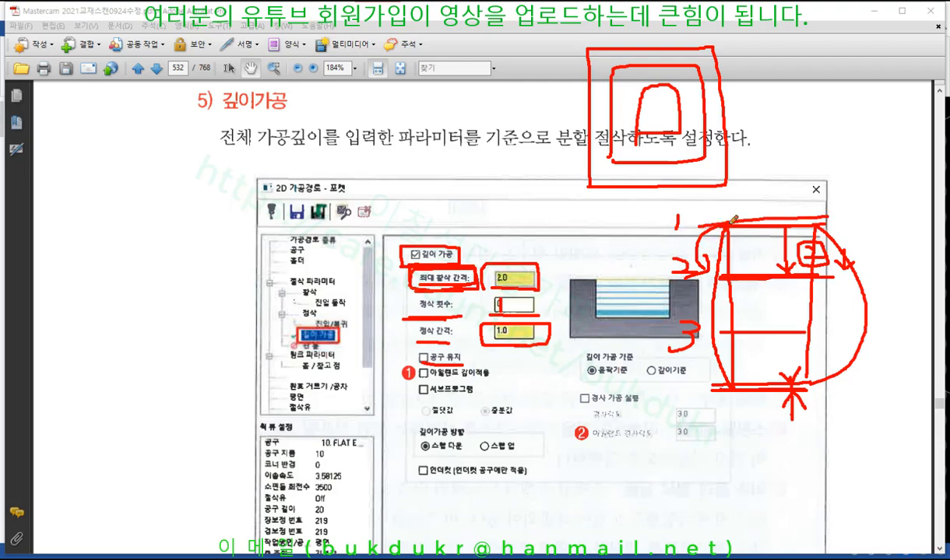
pyautogui.moveTo(730, 223)
pyautogui.mouseDown()
pyautogui.moveTo(724, 113)
pyautogui.moveTo(677, 111)
pyautogui.moveTo(682, 228)
pyautogui.moveTo(723, 244)
pyautogui.mouseUp()
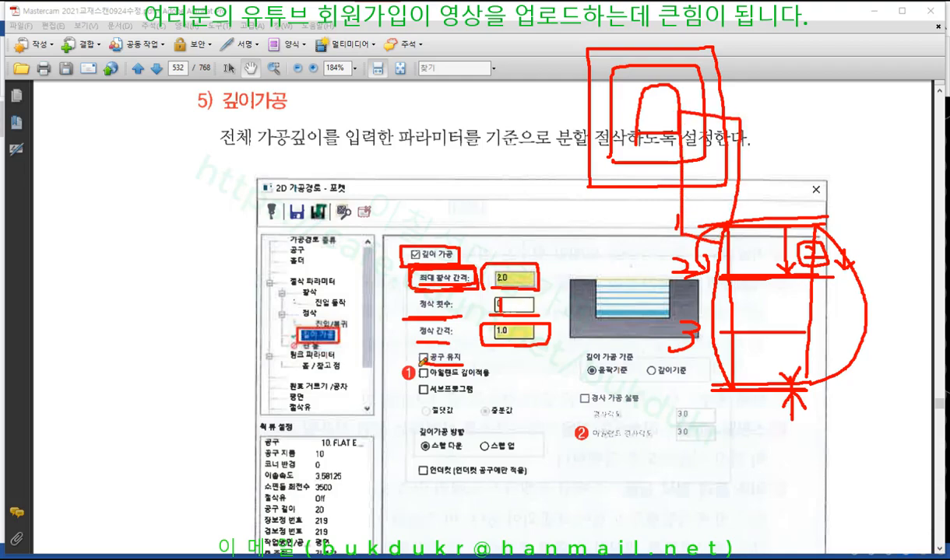
pyautogui.moveTo(421, 362); pyautogui.dragTo(465, 362)
pyautogui.moveTo(682, 232); pyautogui.dragTo(679, 281)
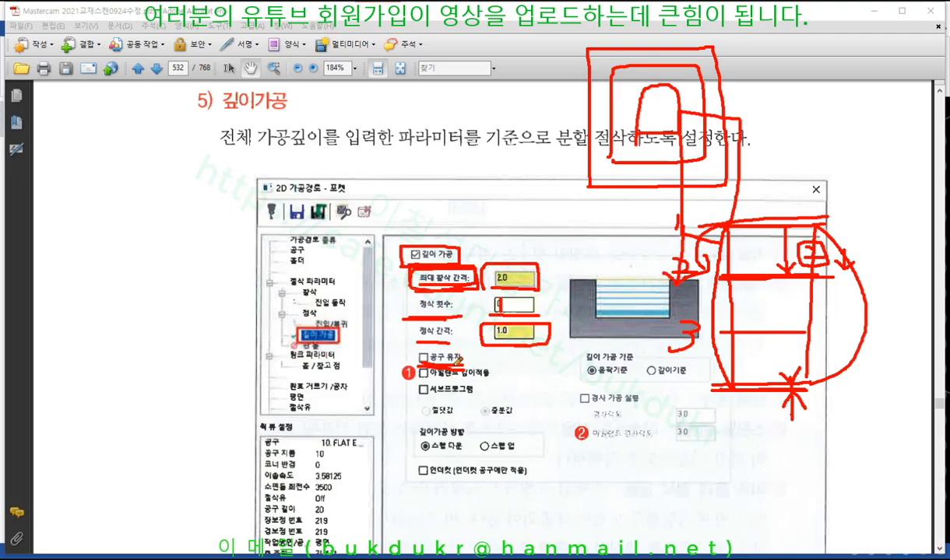
pyautogui.rightClick(549, 213)
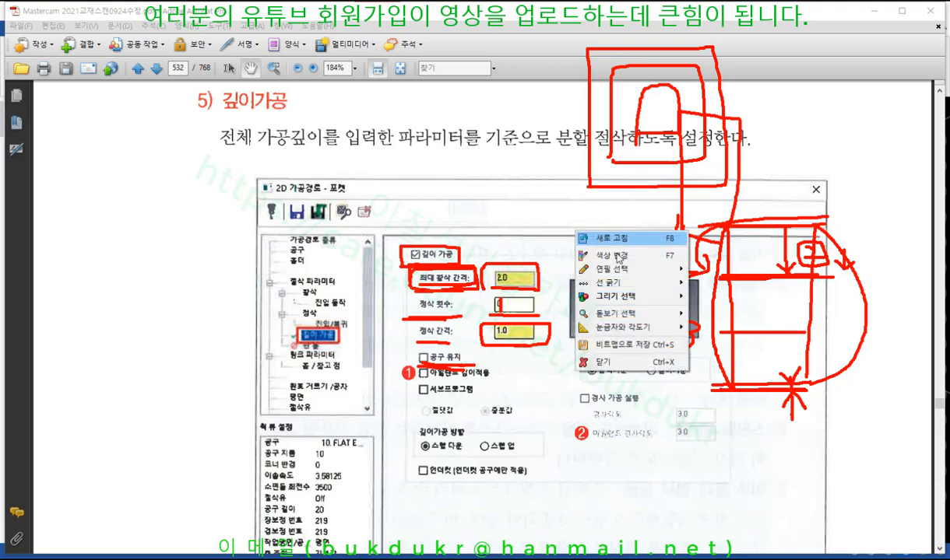
pyautogui.click(592, 347)
# Step: Switch to Mastercam and create a 2D pocket toolpath using the floor of one raised rectangular pocket as its solid chain
pyautogui.hotkey('alt', 'Tab')
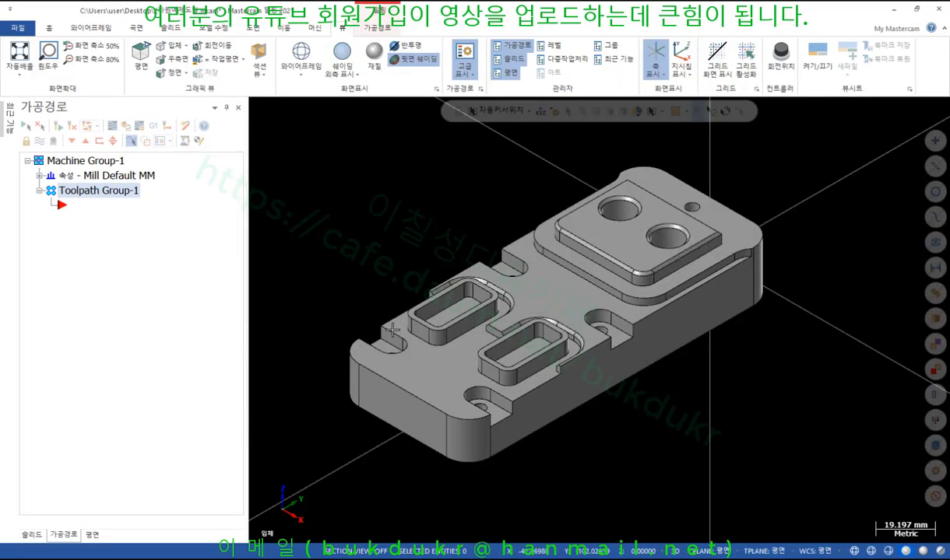
pyautogui.scroll(5, 404, 311)
pyautogui.scroll(1, 480, 296)
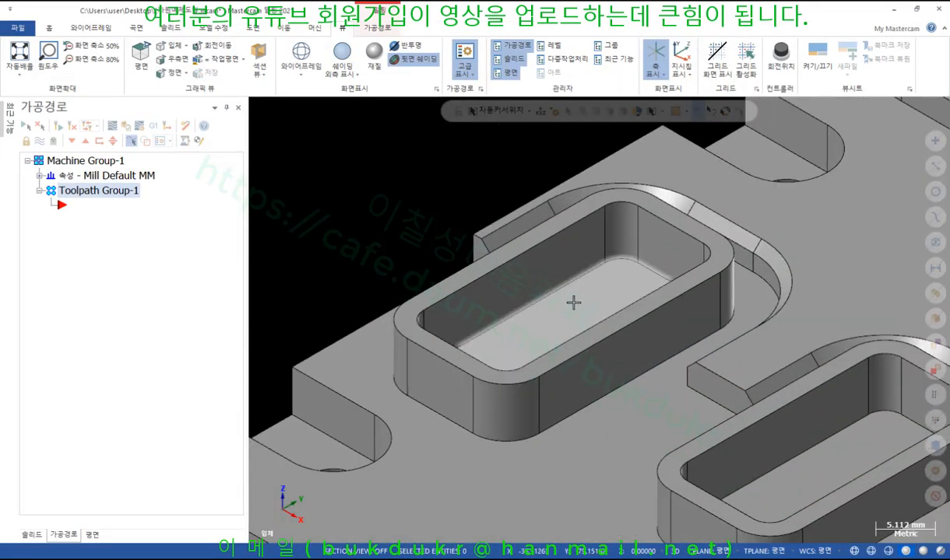
pyautogui.click(364, 29)
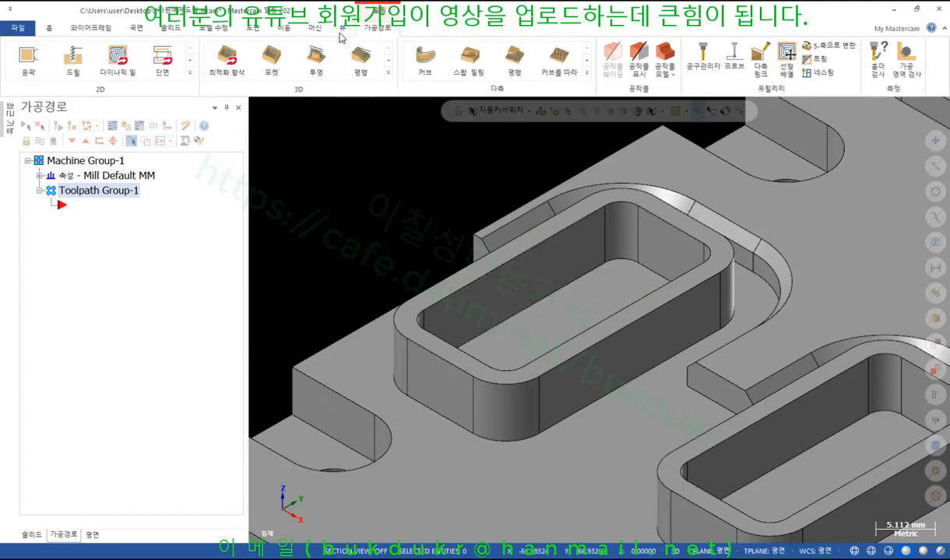
pyautogui.click(189, 74)
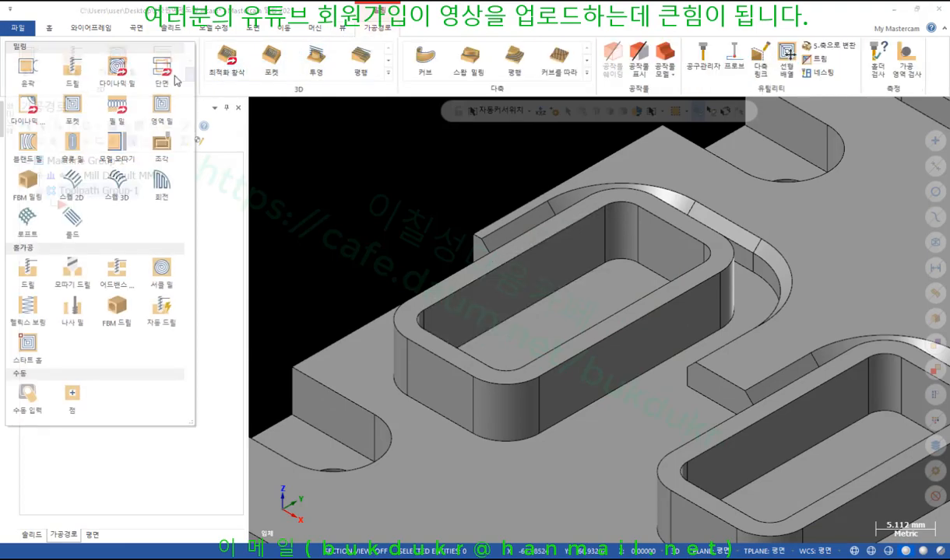
pyautogui.click(70, 103)
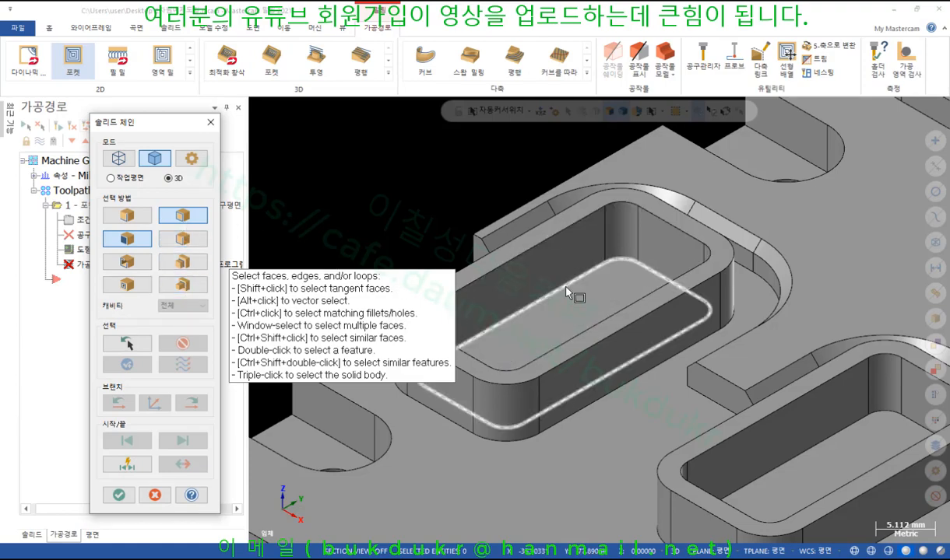
pyautogui.click(538, 274)
pyautogui.click(118, 495)
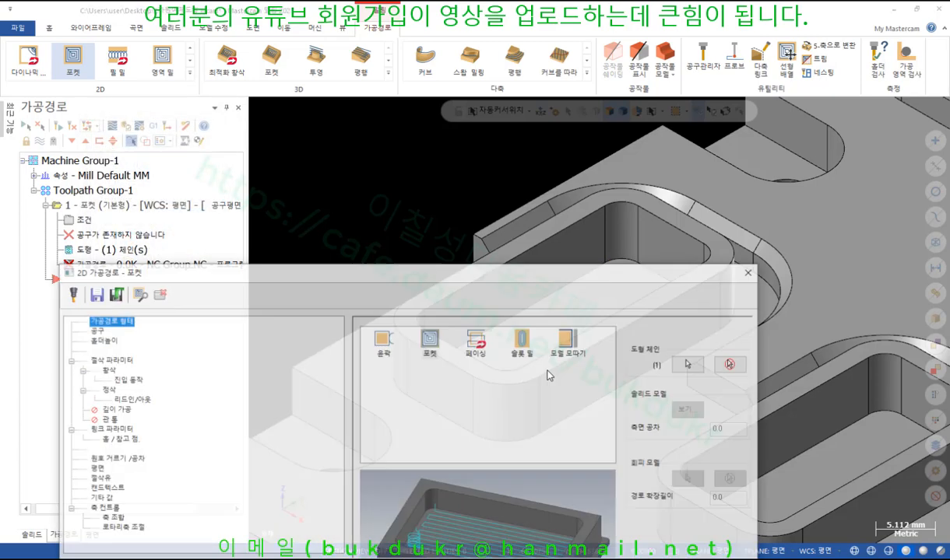
# Step: Assign the 3 mm flat end mill from the Mill_mm tool library to the pocket toolpath
pyautogui.moveTo(327, 269); pyautogui.dragTo(457, 21)
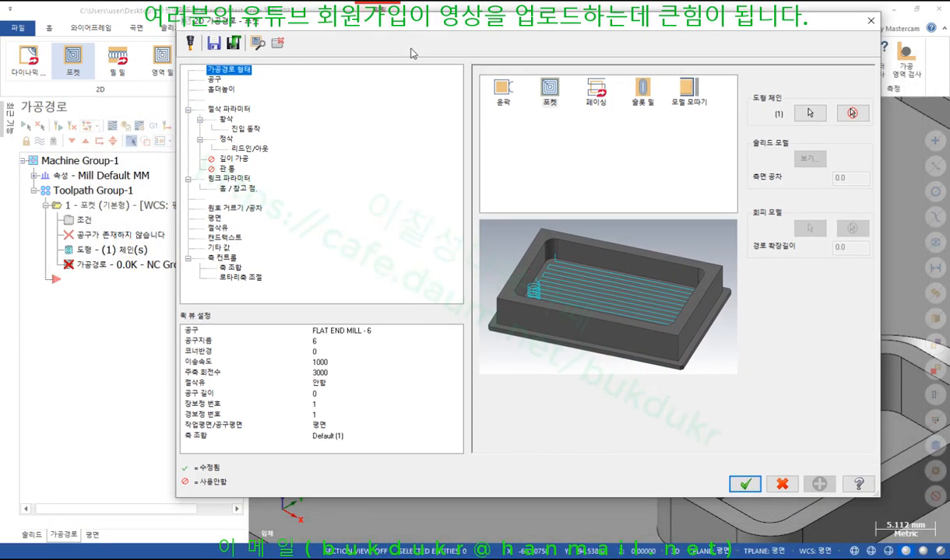
pyautogui.click(214, 79)
pyautogui.click(512, 272)
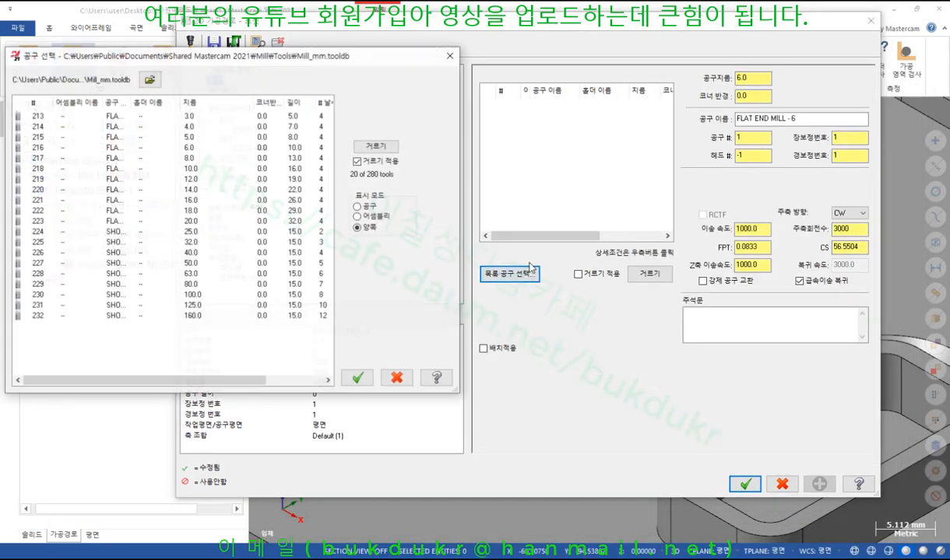
pyautogui.doubleClick(132, 117)
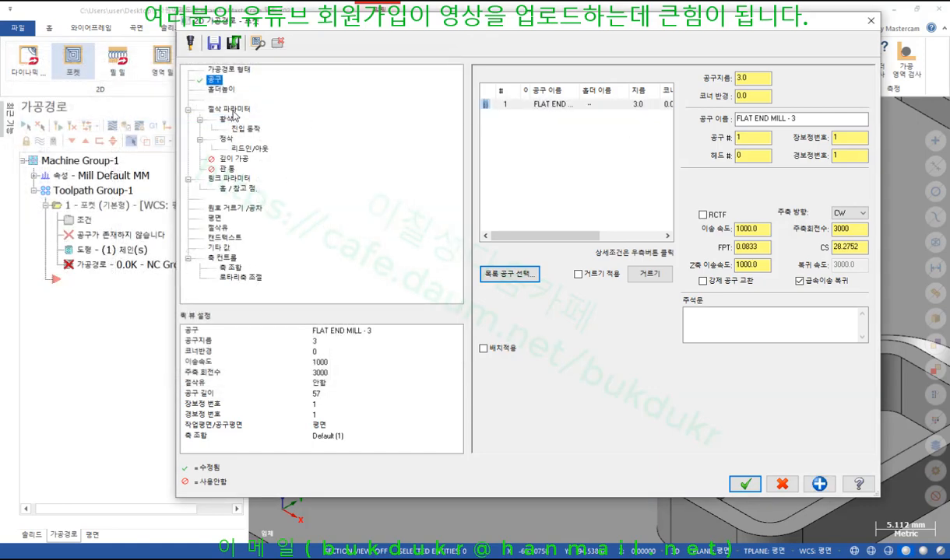
# Step: Set the pocket's stock top (재료상단) to 23.0 absolute from a point on the pocket's upper rim and generate the toolpath
pyautogui.click(230, 110)
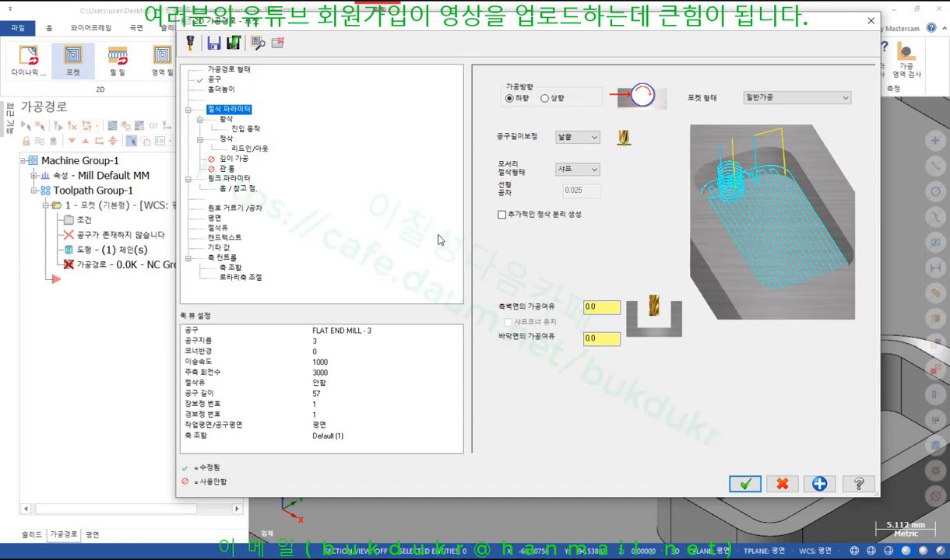
pyautogui.click(231, 179)
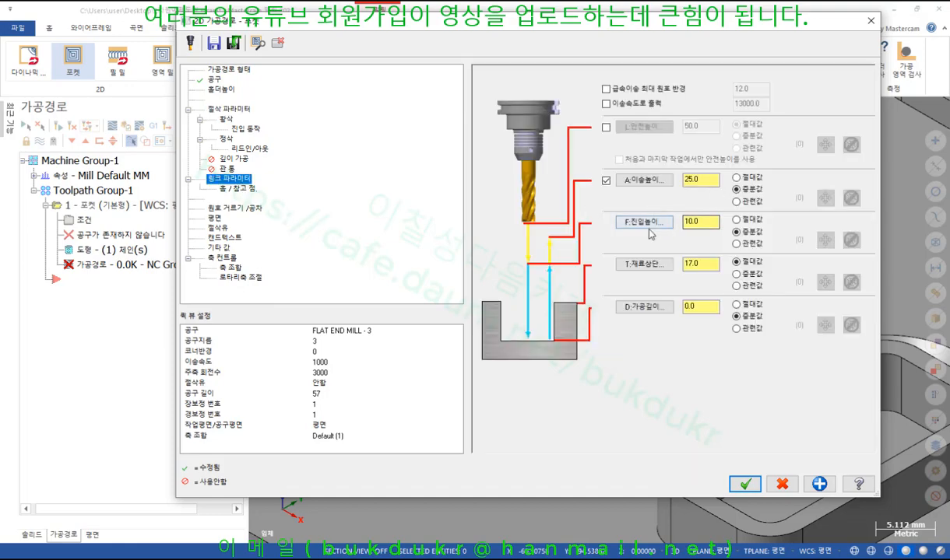
pyautogui.click(634, 264)
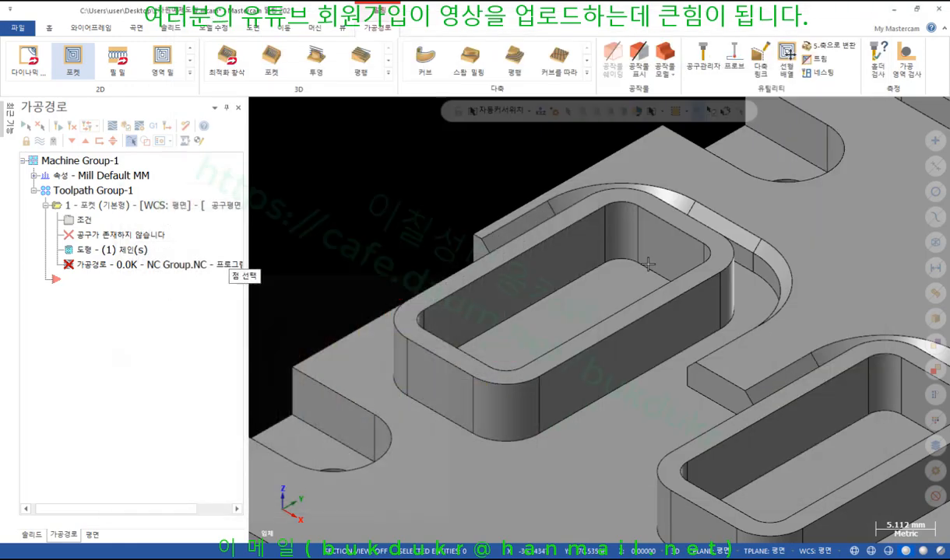
pyautogui.click(617, 207)
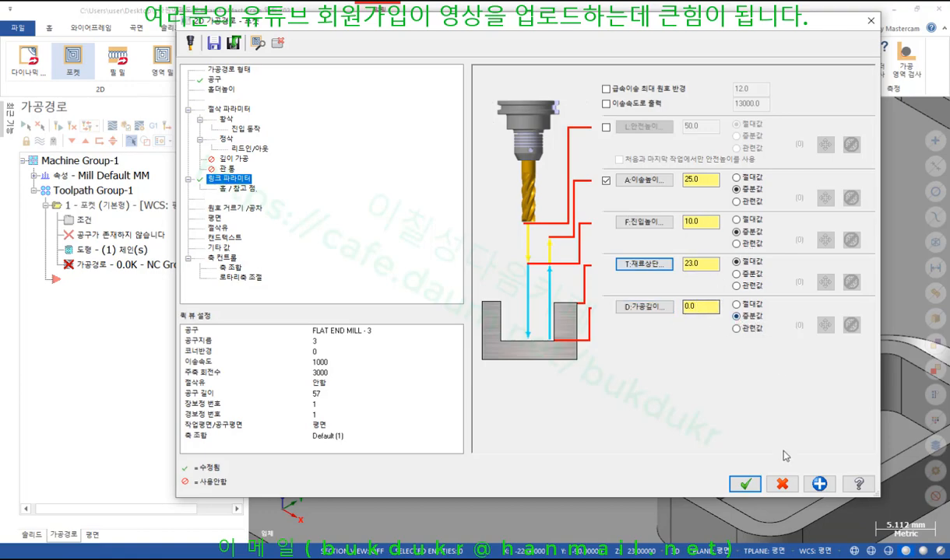
pyautogui.click(745, 485)
# Step: Backplot the pocket toolpath and run the simulated tool motion to near the end, examining the finish pass inside the pocket
pyautogui.scroll(3, 714, 268)
pyautogui.moveTo(714, 268); pyautogui.dragTo(592, 278, button='middle')
pyautogui.moveTo(537, 214); pyautogui.dragTo(555, 388, button='middle')
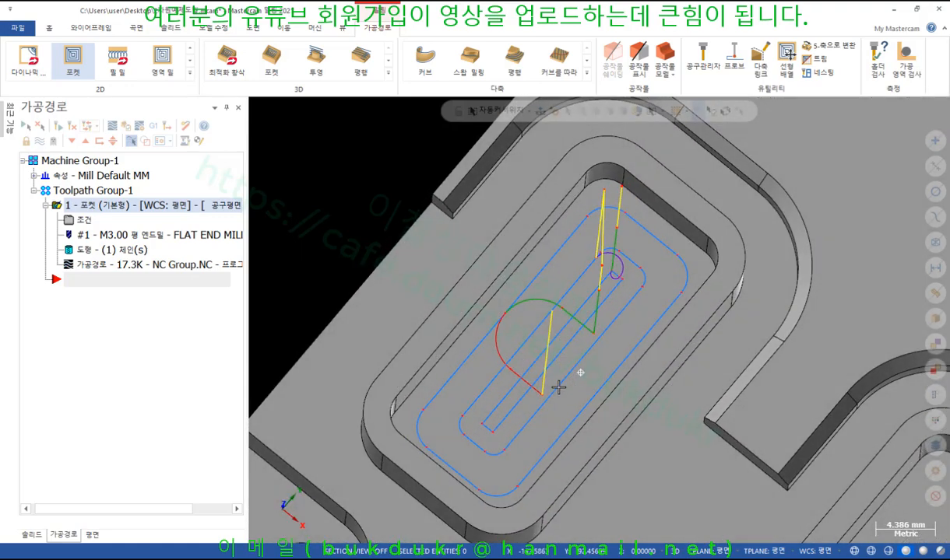
pyautogui.click(117, 265)
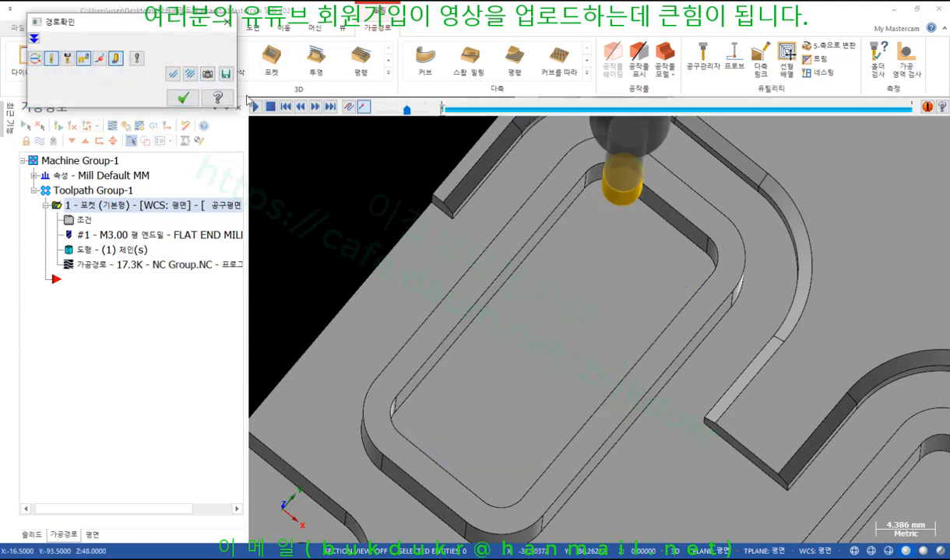
pyautogui.moveTo(444, 111); pyautogui.dragTo(897, 158)
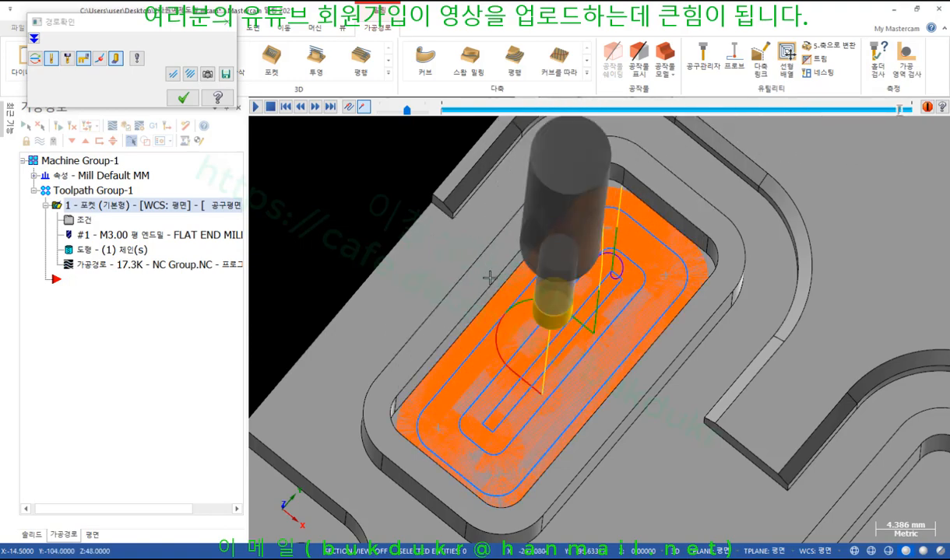
pyautogui.scroll(3, 428, 308)
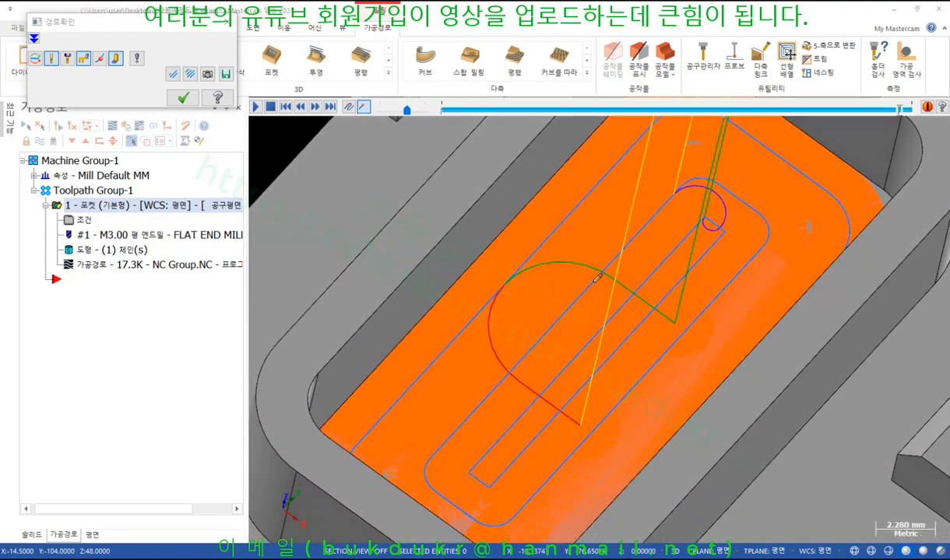
# Step: Mark the finish pass and neighbouring roughing passes, label the pass spacing 50, highlight the outer gap, and close the drawing overlay
pyautogui.moveTo(499, 290); pyautogui.dragTo(459, 330)
pyautogui.moveTo(548, 326); pyautogui.dragTo(504, 372)
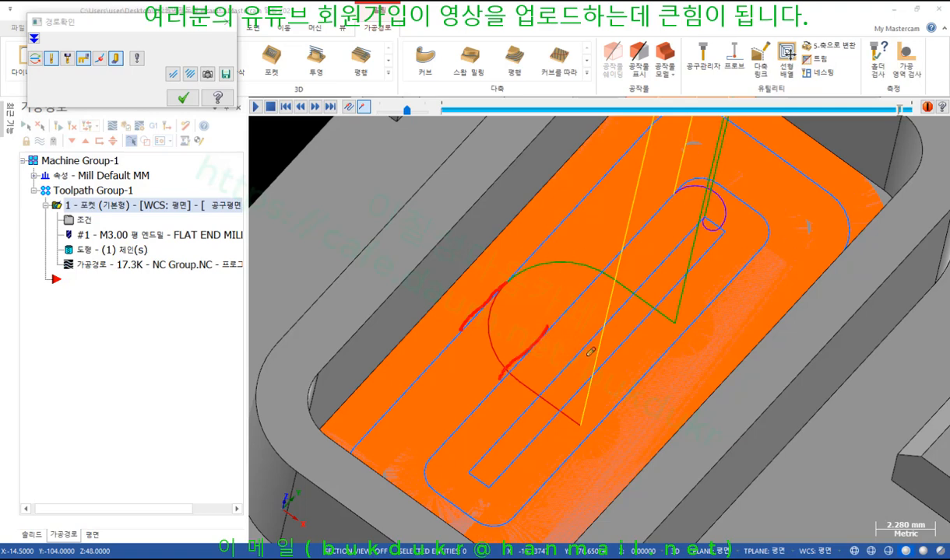
pyautogui.moveTo(580, 352); pyautogui.dragTo(548, 380)
pyautogui.moveTo(539, 326); pyautogui.dragTo(541, 358)
pyautogui.moveTo(540, 342)
pyautogui.mouseDown()
pyautogui.moveTo(567, 347)
pyautogui.moveTo(562, 354)
pyautogui.mouseUp()
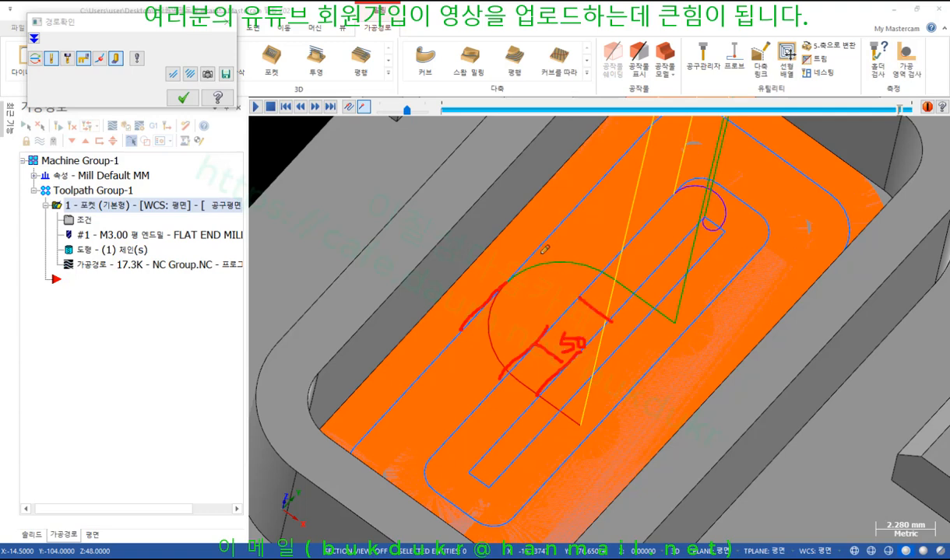
pyautogui.moveTo(536, 251)
pyautogui.mouseDown()
pyautogui.moveTo(543, 285)
pyautogui.moveTo(574, 293)
pyautogui.mouseUp()
pyautogui.moveTo(538, 251); pyautogui.dragTo(577, 286)
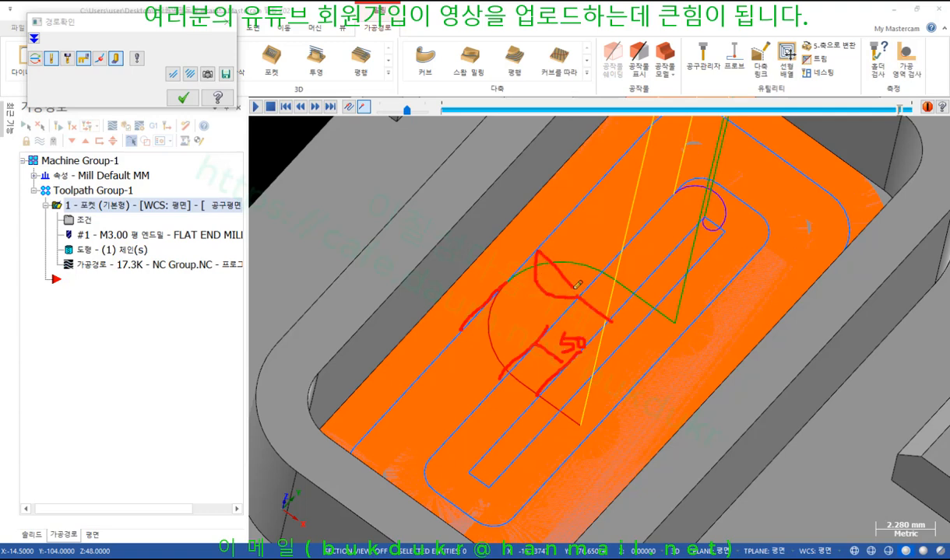
pyautogui.rightClick(580, 199)
pyautogui.click(622, 332)
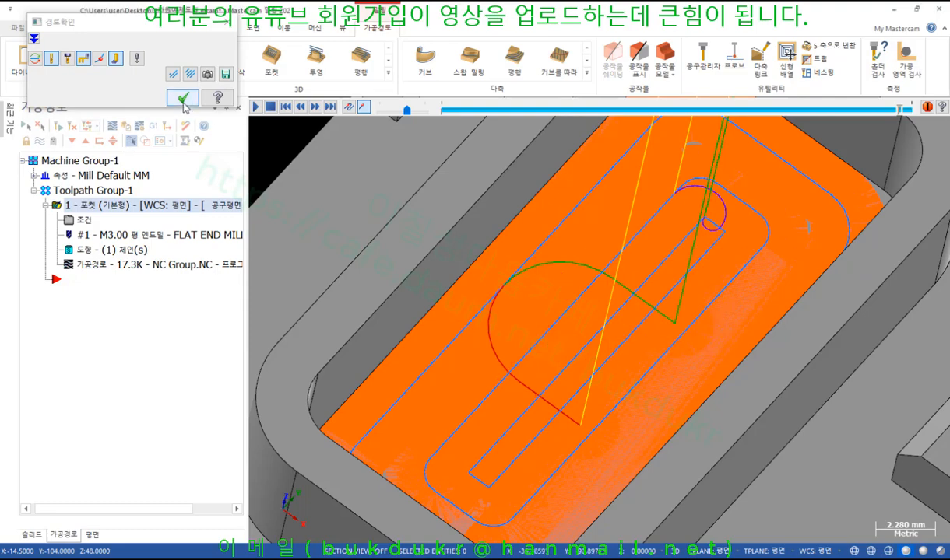
# Step: Reopen the pocket parameters from the backplot, set the finish pass spacing (가공간격) to 0.5, and preview the toolpath
pyautogui.click(184, 98)
pyautogui.click(87, 221)
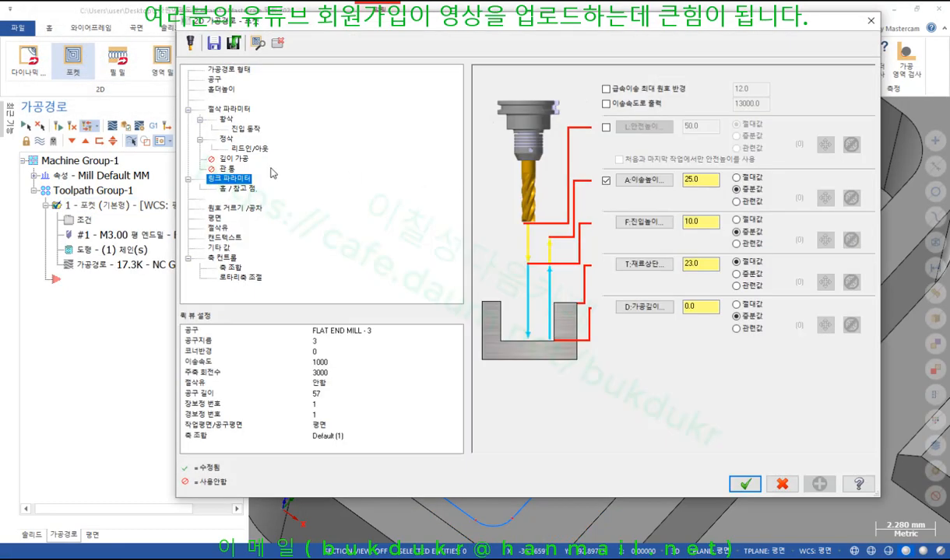
pyautogui.click(225, 138)
pyautogui.doubleClick(558, 113)
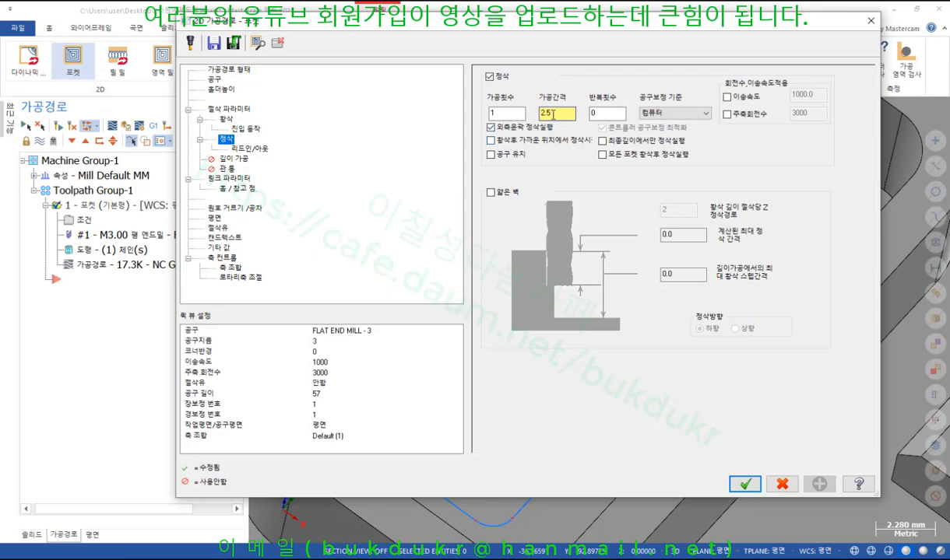
pyautogui.write('2.5')
pyautogui.doubleClick(546, 114)
pyautogui.write('0')
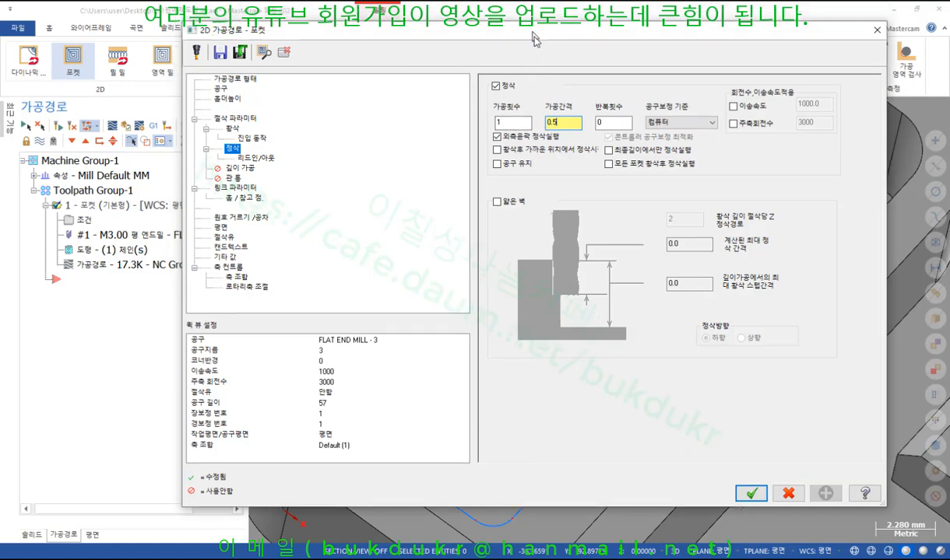
pyautogui.moveTo(527, 27); pyautogui.dragTo(339, 446)
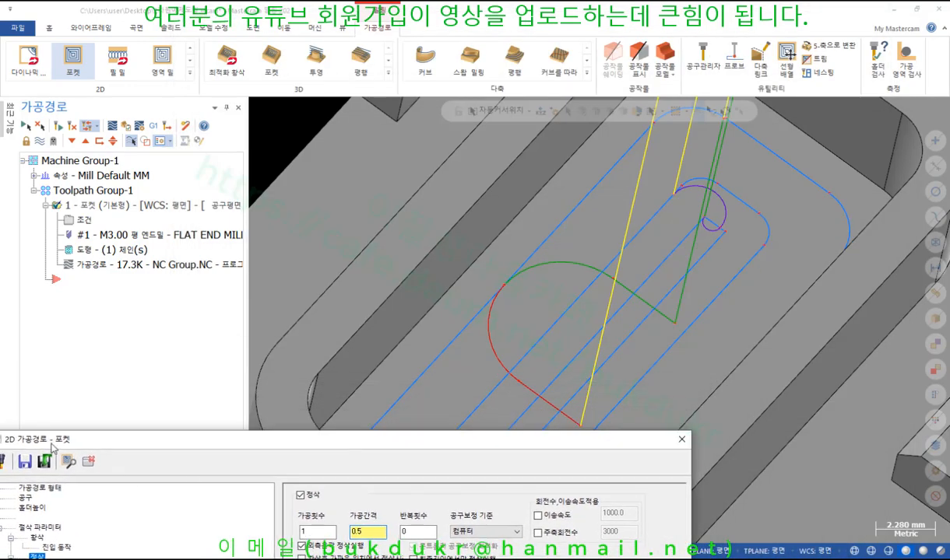
pyautogui.click(70, 463)
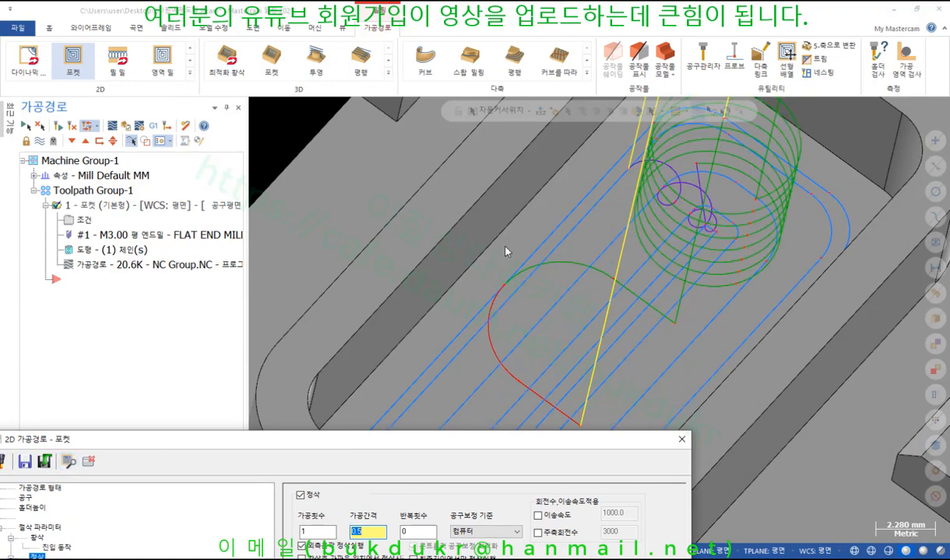
# Step: Circle the paired passes beside the entry arc, mark a nearby roughing pass, and close the drawing overlay
pyautogui.click(900, 156)
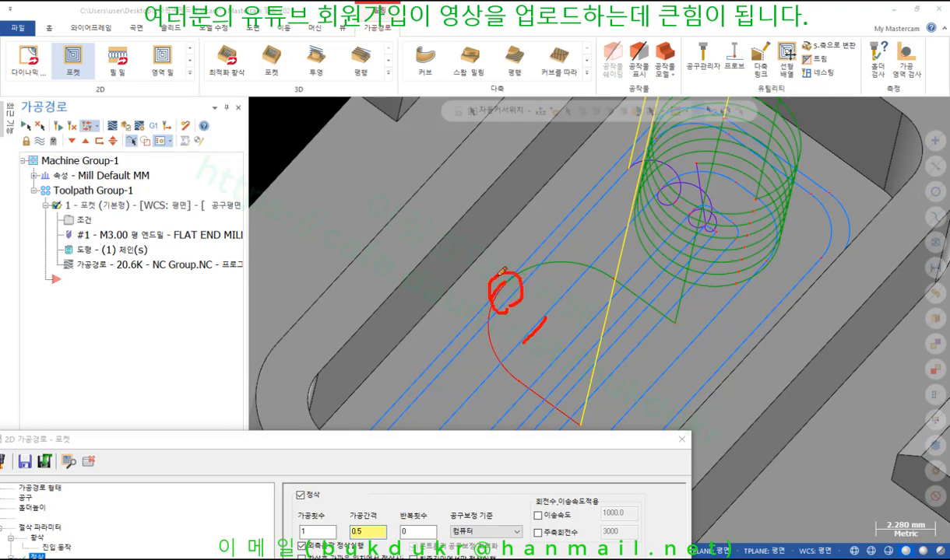
pyautogui.rightClick(472, 233)
pyautogui.click(497, 363)
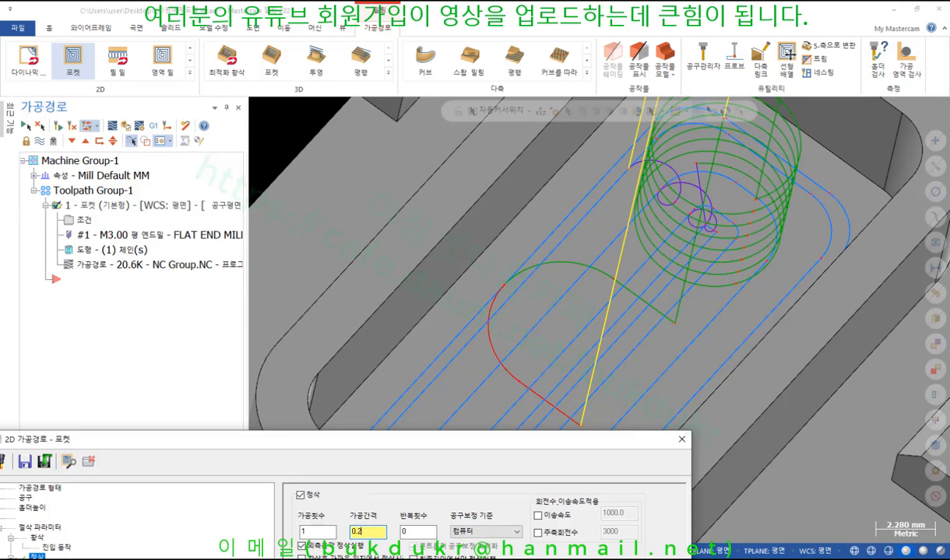
# Step: Set the finish pass spacing (가공간격) to 0.2 and preview the updated pocket toolpath
pyautogui.click(68, 462)
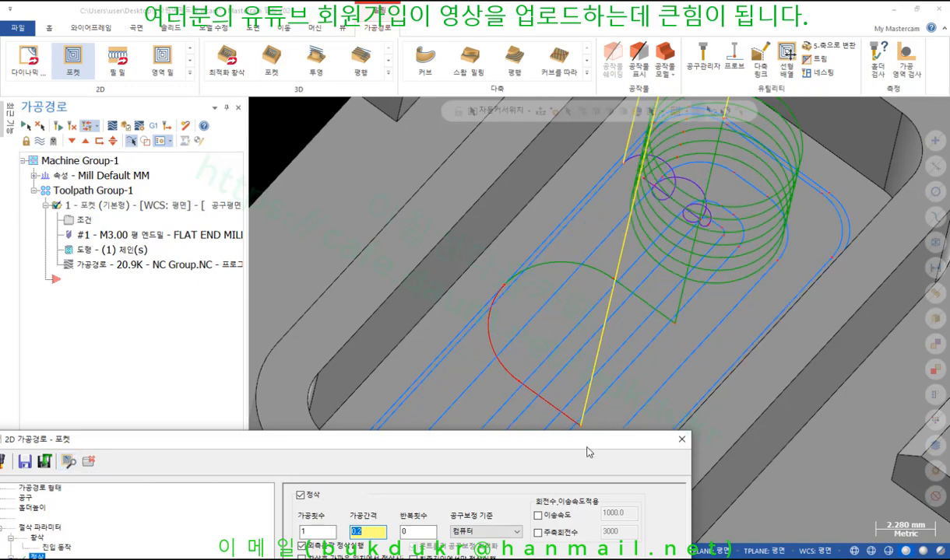
pyautogui.moveTo(432, 449); pyautogui.dragTo(525, 89)
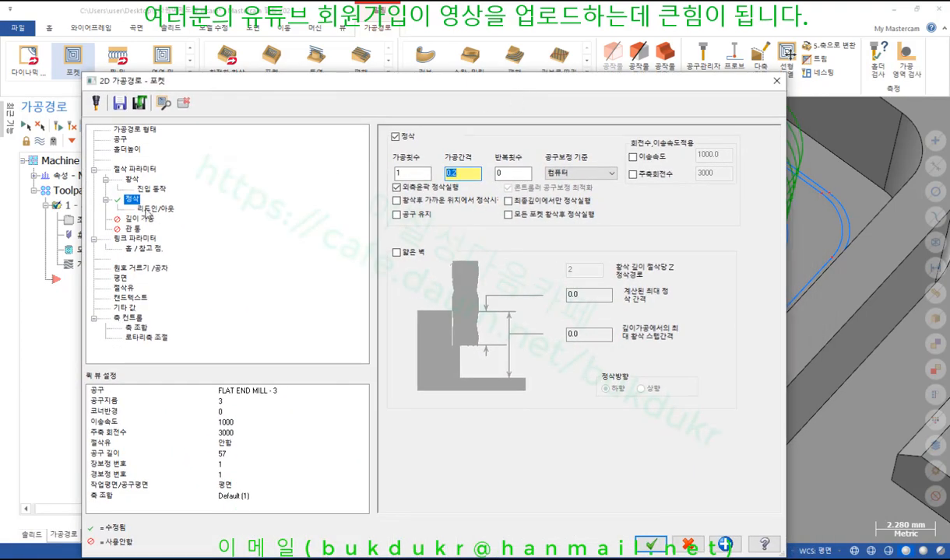
# Step: Set the lead-in line length and arc radius to 1.0 and copy the values to the lead-out
pyautogui.click(154, 209)
pyautogui.doubleClick(502, 206)
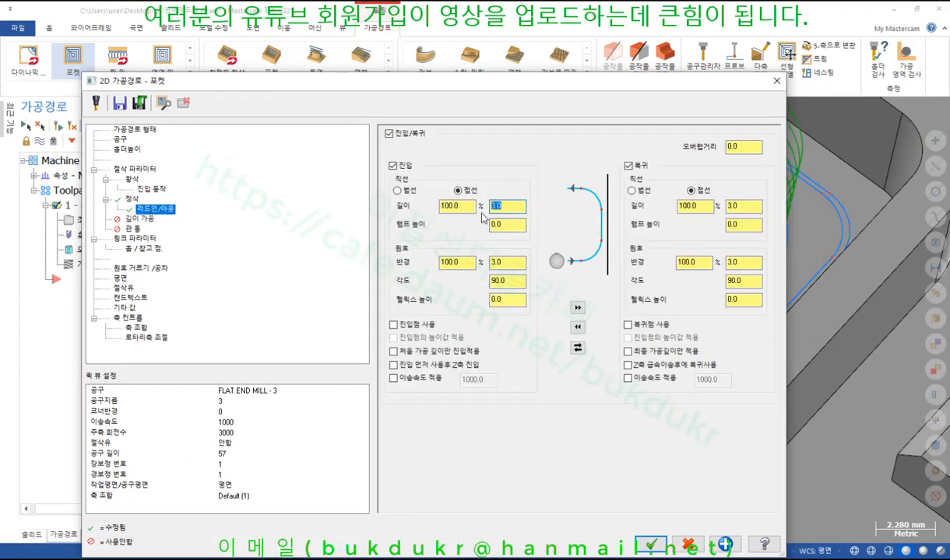
pyautogui.write('1')
pyautogui.doubleClick(503, 263)
pyautogui.write('1')
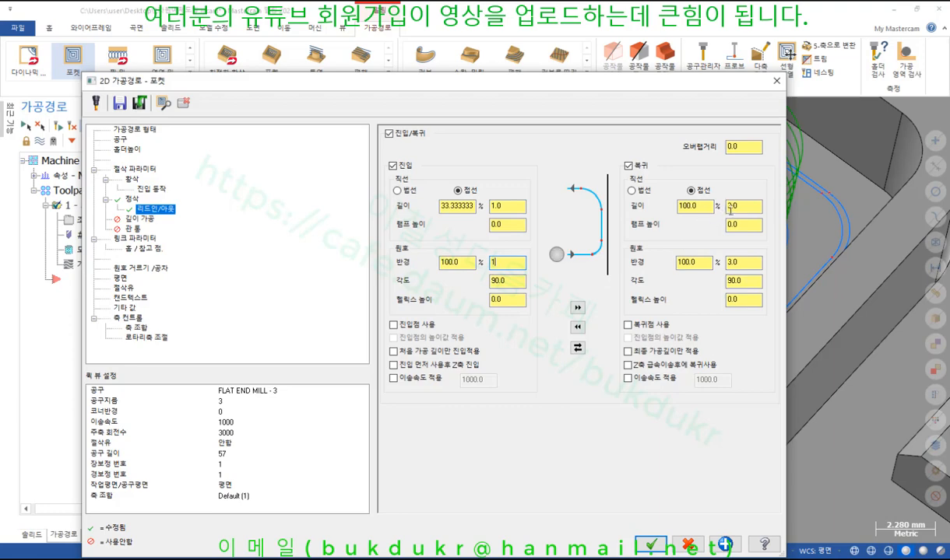
pyautogui.click(577, 308)
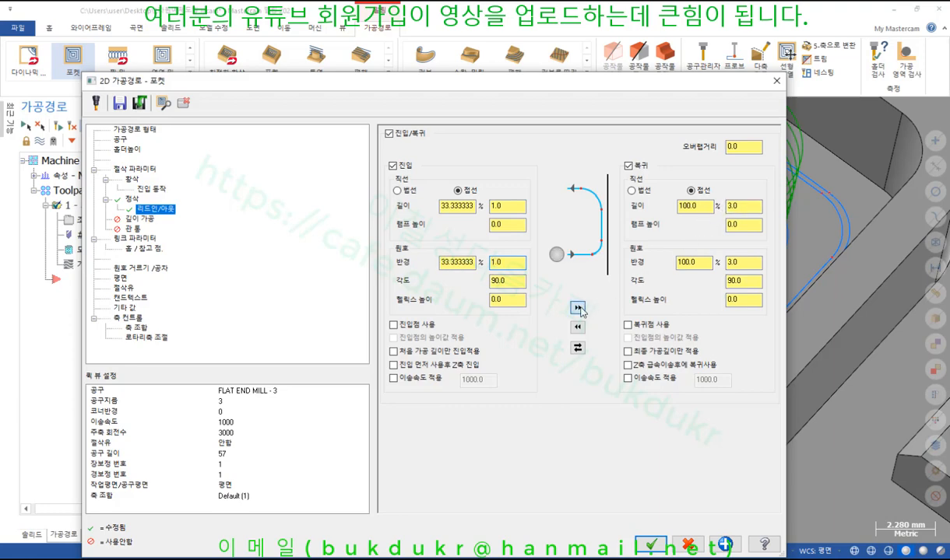
# Step: Set the lead-in line length and arc radius to 0.5, copy them to the lead-out, and preview the toolpath
pyautogui.doubleClick(502, 205)
pyautogui.write('0')
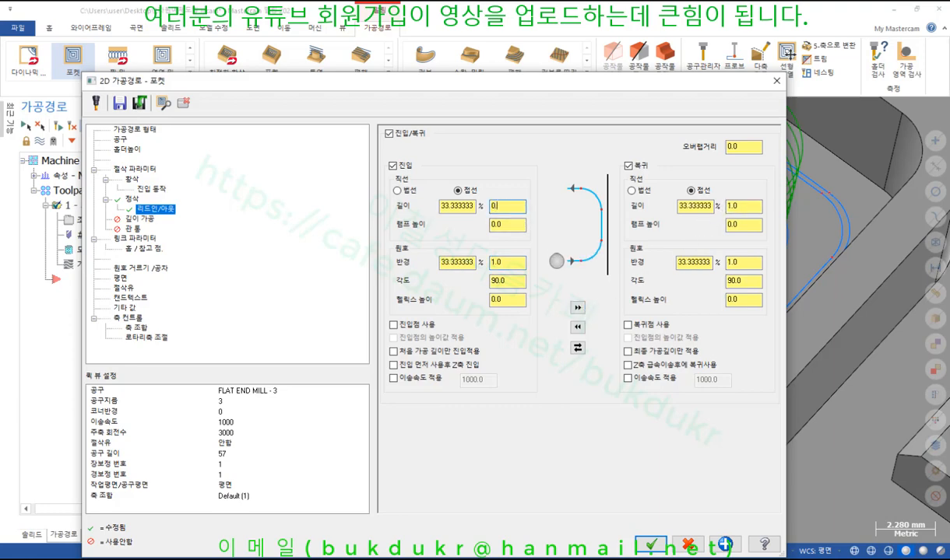
pyautogui.write('.5')
pyautogui.press('Tab')
pyautogui.press('Tab')
pyautogui.write('0.5')
pyautogui.click(577, 308)
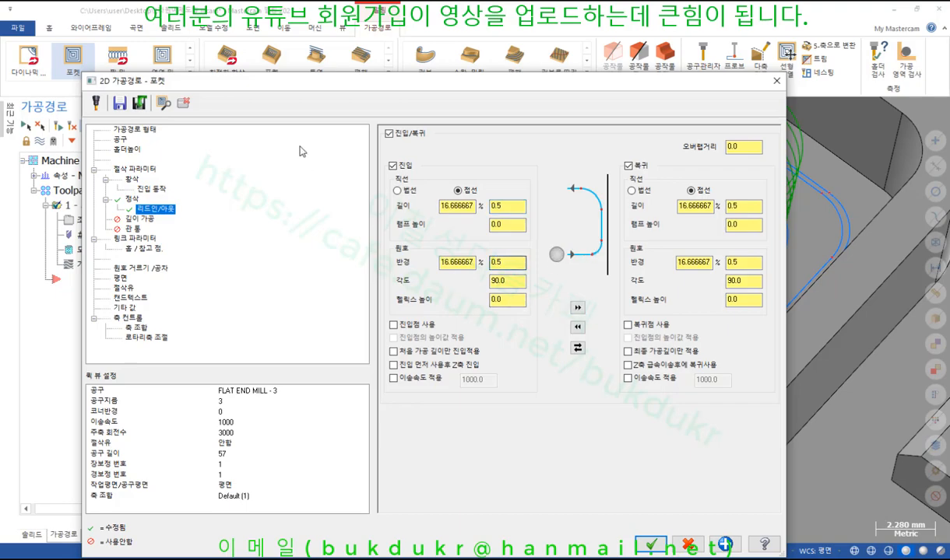
pyautogui.moveTo(363, 90); pyautogui.dragTo(393, 470)
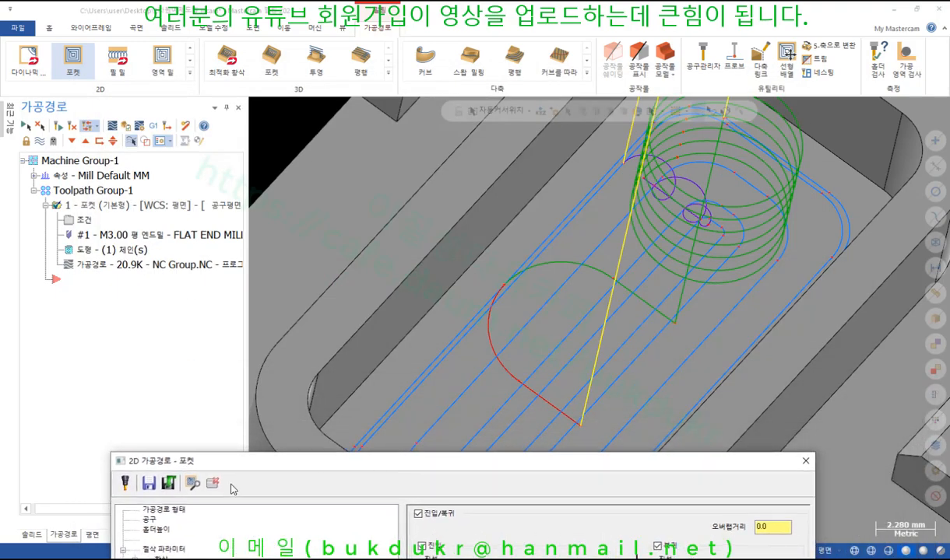
pyautogui.click(193, 483)
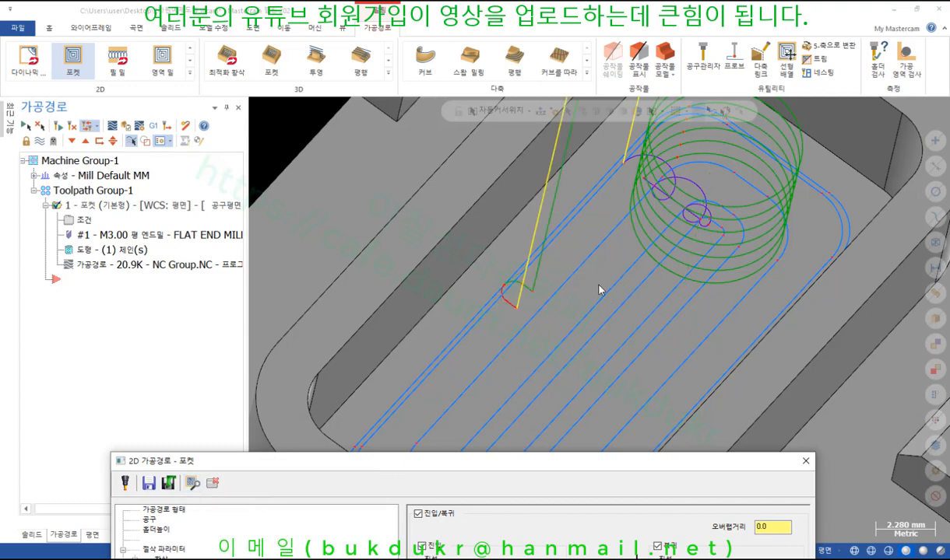
# Step: Enable depth cuts (깊이 가공) for the pocket toolpath
pyautogui.moveTo(525, 464); pyautogui.dragTo(542, 35)
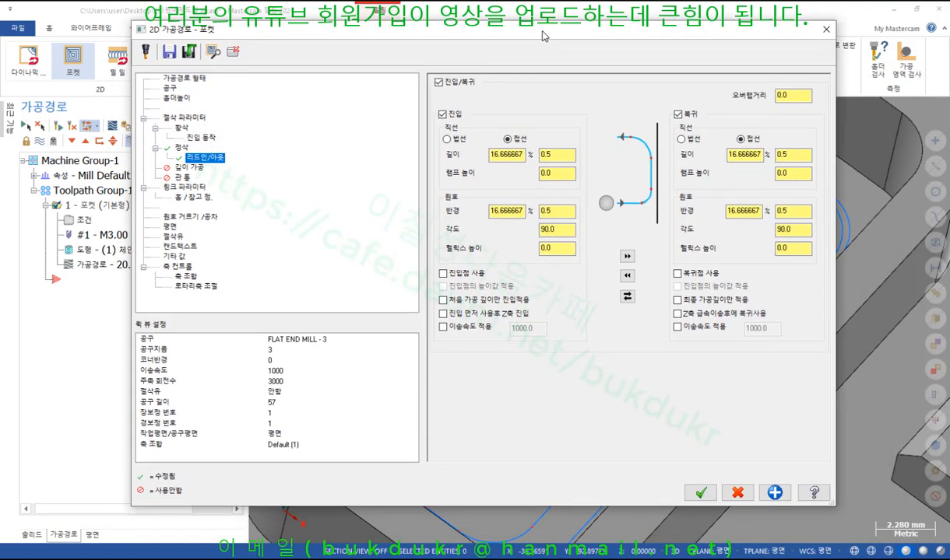
pyautogui.click(183, 168)
pyautogui.click(459, 92)
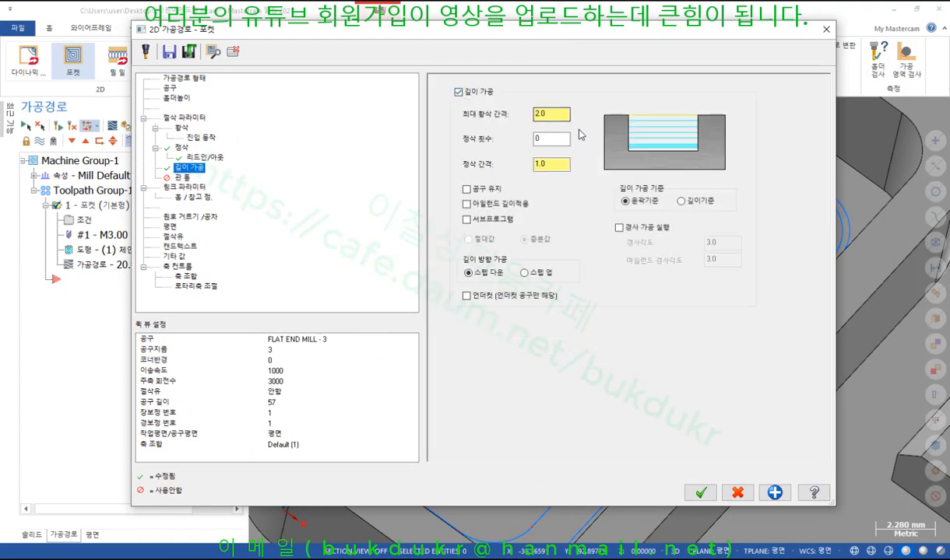
pyautogui.click(561, 114)
# Step: Set the pocket's machining depth (가공깊이) to 17.0 as an absolute value
pyautogui.click(193, 187)
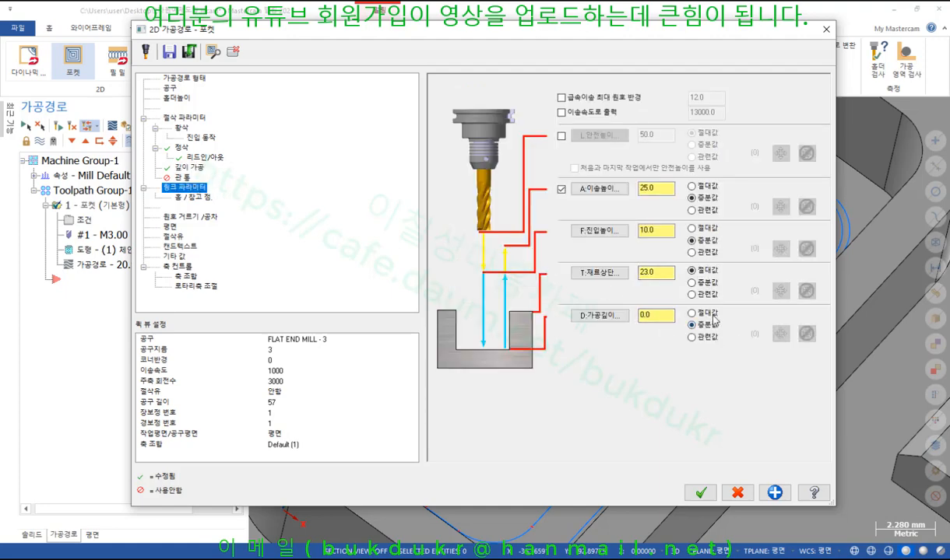
pyautogui.press('Return')
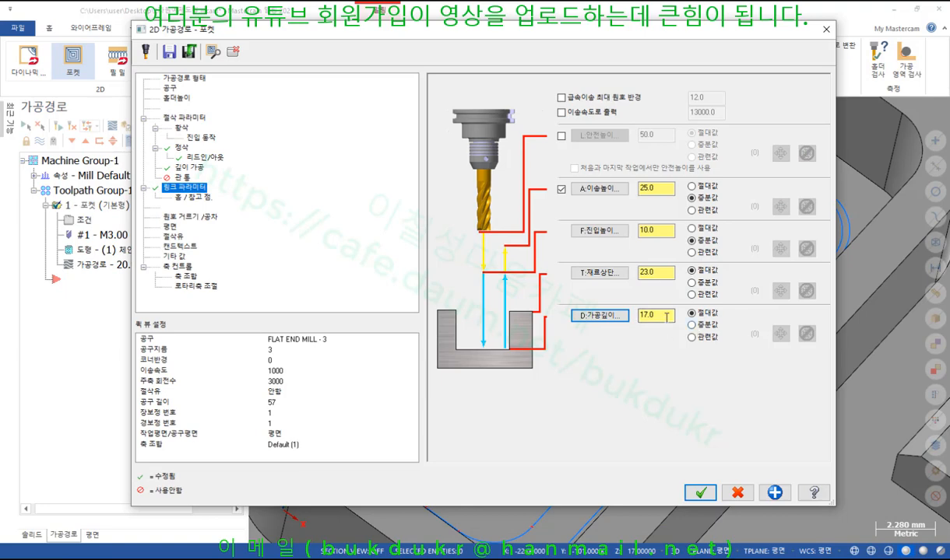
pyautogui.click(658, 272)
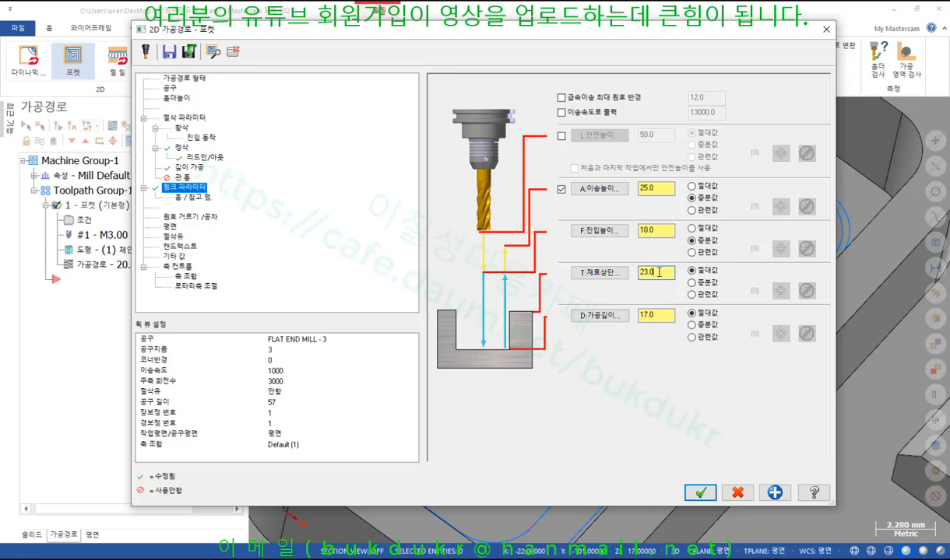
# Step: Review the rough step and finish-cut count in the depth-cut settings, and accept the pocket parameters to regenerate the toolpath
pyautogui.click(187, 167)
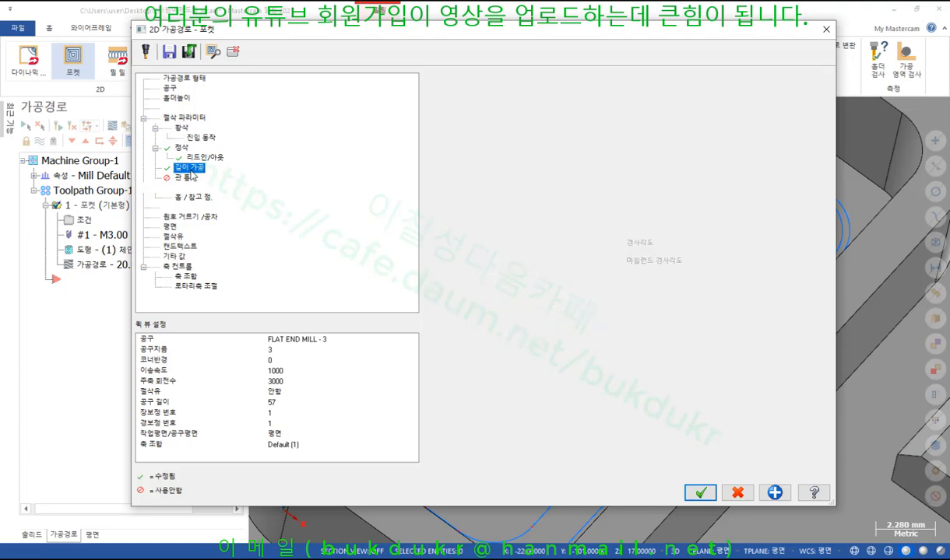
pyautogui.click(552, 116)
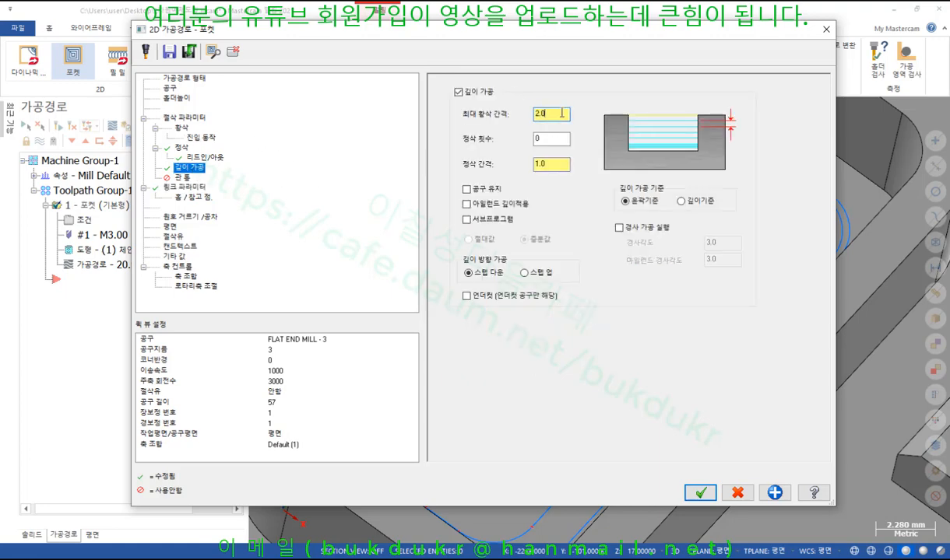
pyautogui.click(555, 138)
pyautogui.click(700, 492)
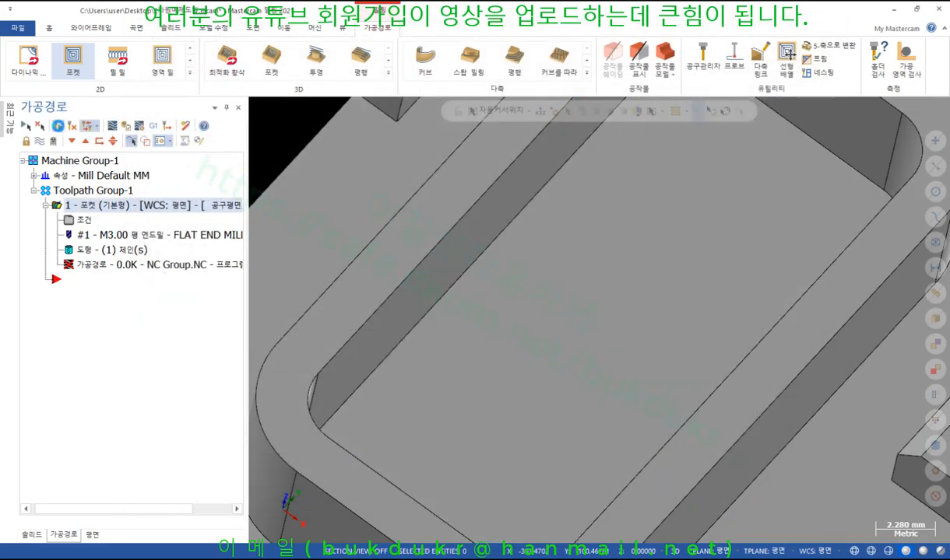
pyautogui.scroll(-1, 599, 324)
pyautogui.moveTo(609, 298); pyautogui.dragTo(588, 275, button='middle')
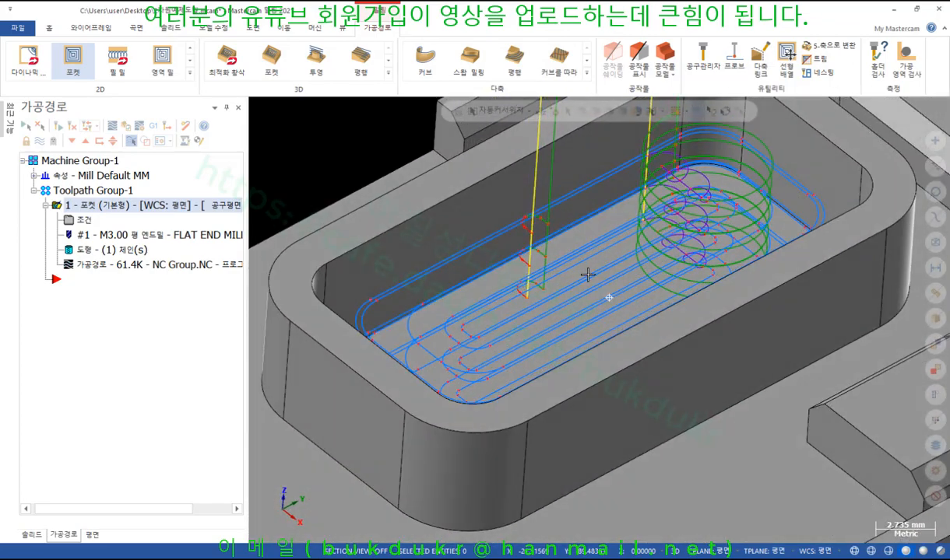
# Step: Backplot the pocket toolpath (경로확인) with expanded details, enlarge the dialog, and view the passes listed under the pocket operation
pyautogui.click(132, 133)
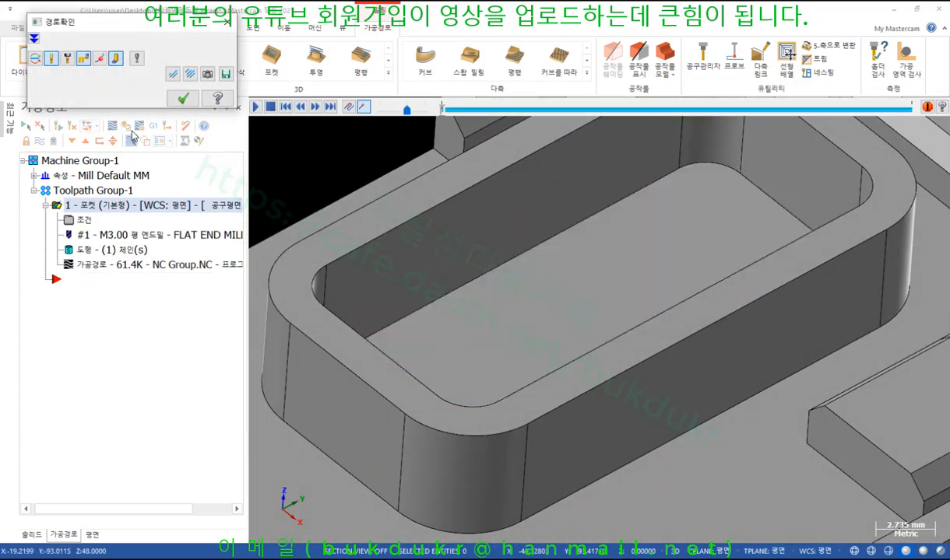
pyautogui.click(34, 38)
pyautogui.click(50, 105)
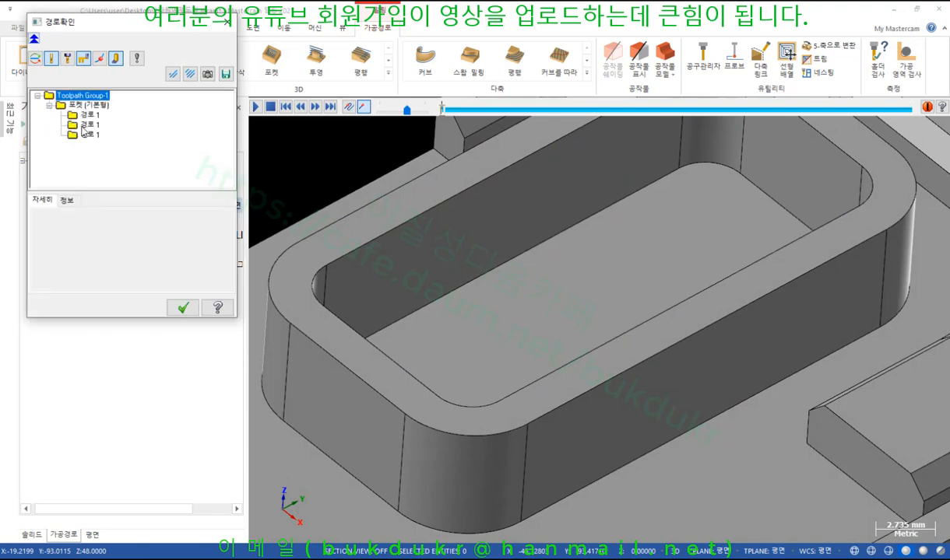
pyautogui.click(88, 115)
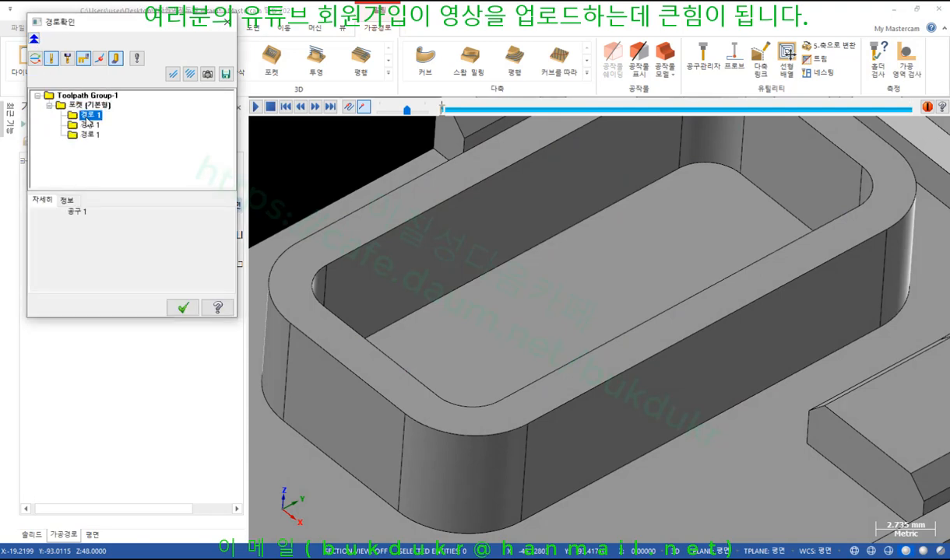
pyautogui.click(86, 125)
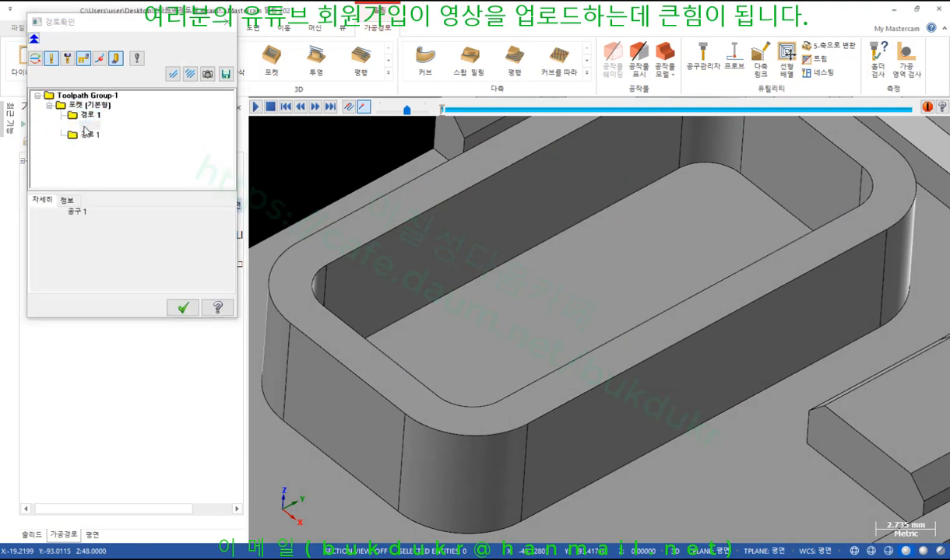
pyautogui.click(87, 135)
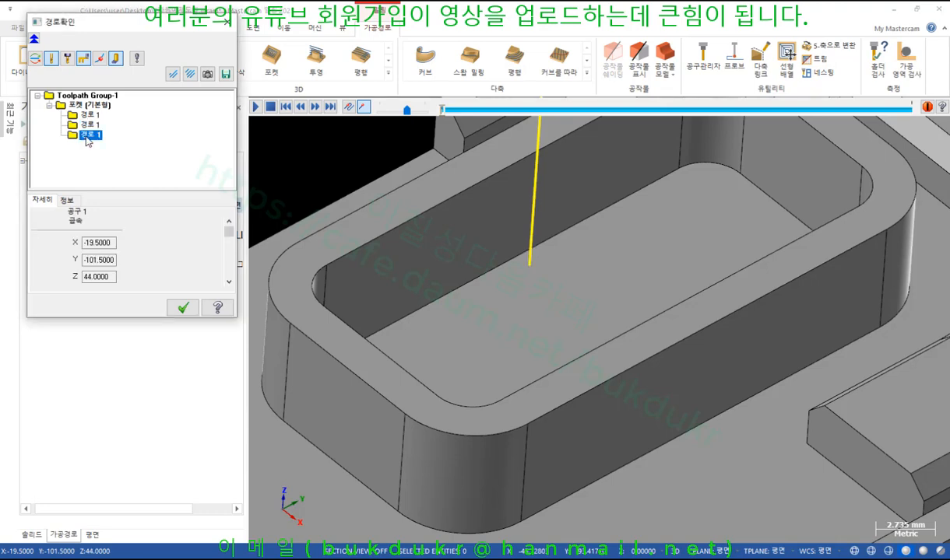
pyautogui.moveTo(141, 319); pyautogui.dragTo(140, 491)
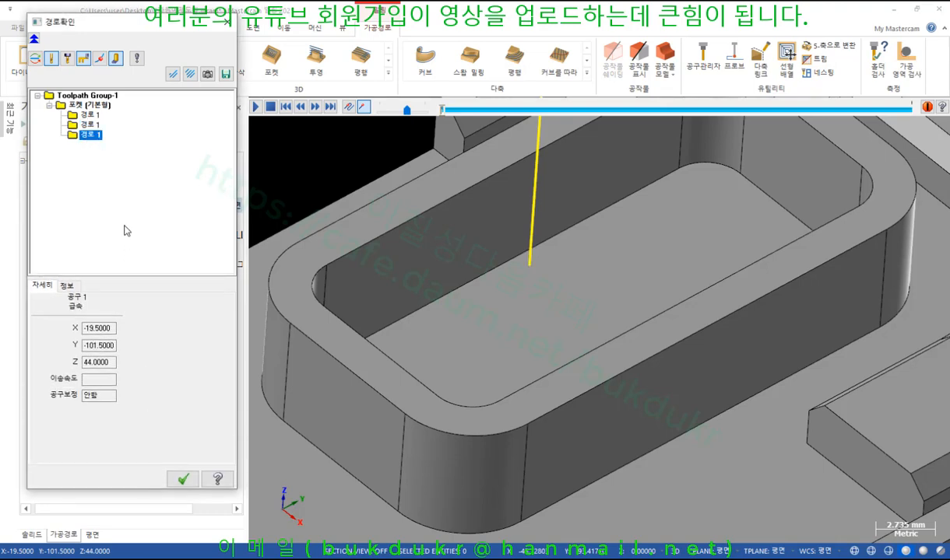
# Step: Turn on hiding of previous paths (이전경로 숨김) in the backplot and select the three pocket passes in turn
pyautogui.click(172, 74)
pyautogui.click(88, 116)
pyautogui.click(88, 125)
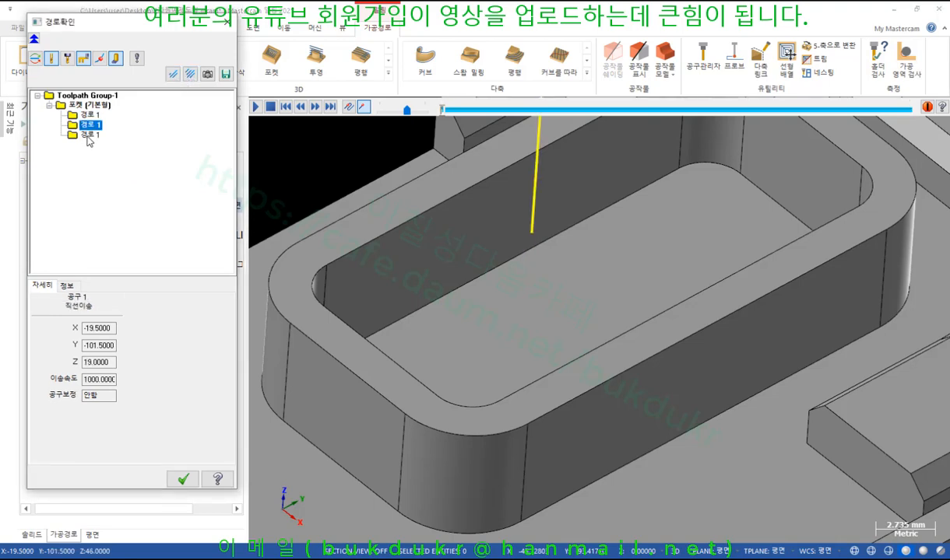
pyautogui.click(88, 136)
pyautogui.click(190, 75)
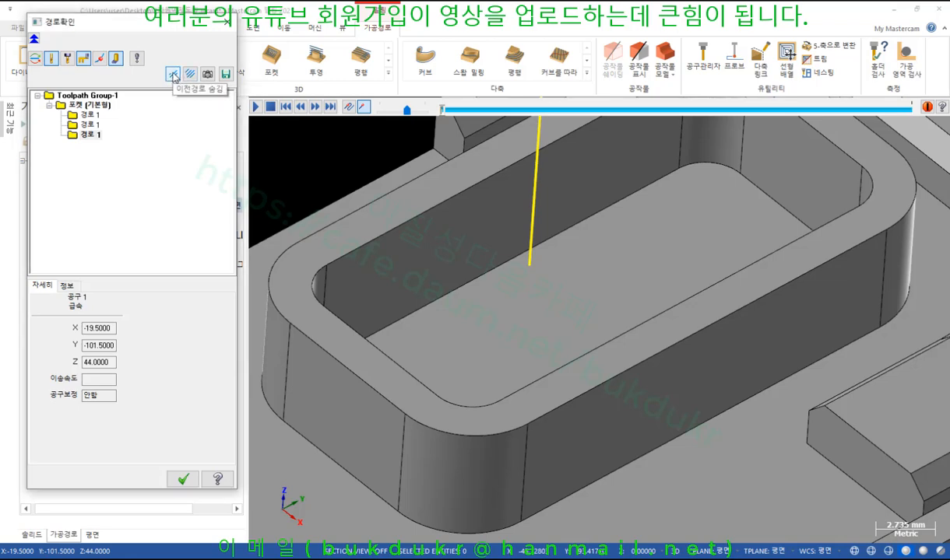
pyautogui.click(173, 75)
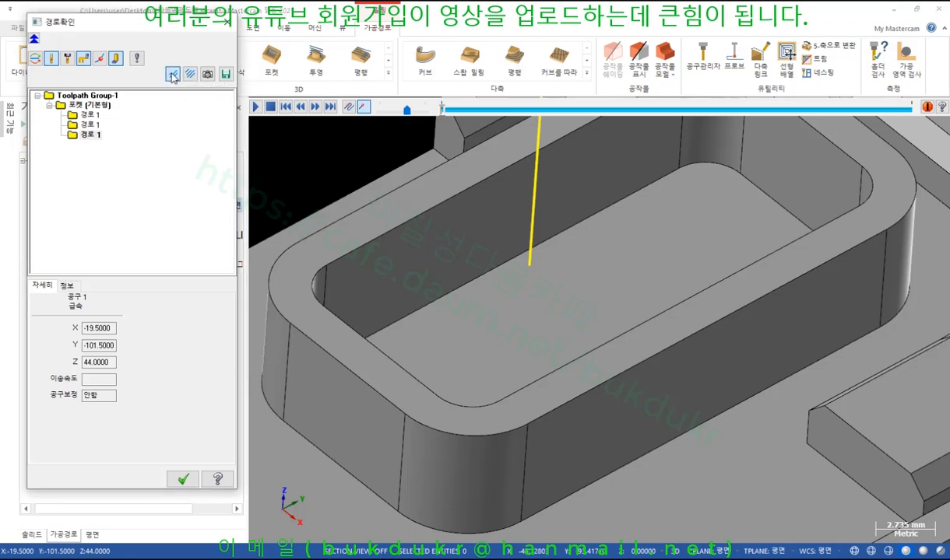
# Step: Backplot the whole pocket operation through to its end, select each pass, and switch the display to the full path trace
pyautogui.click(93, 106)
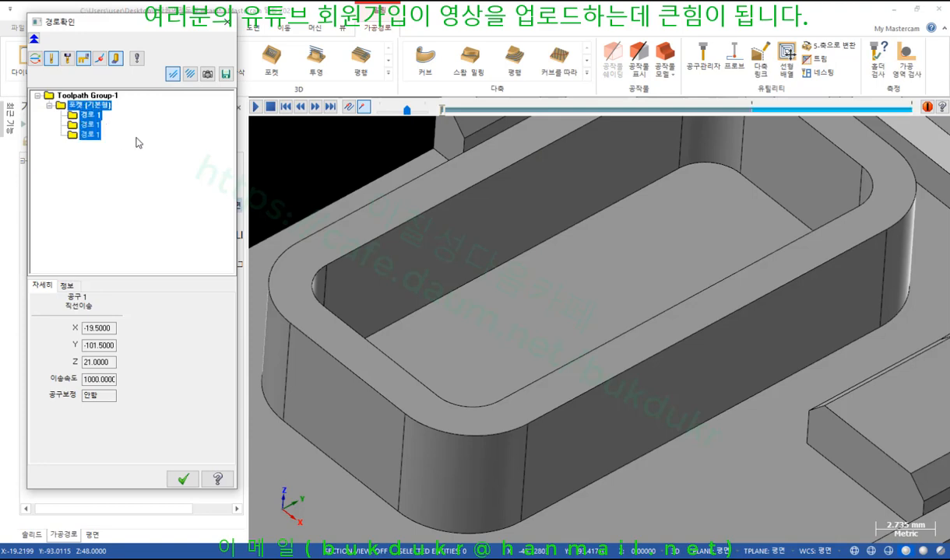
pyautogui.click(100, 107)
pyautogui.moveTo(442, 110); pyautogui.dragTo(938, 180)
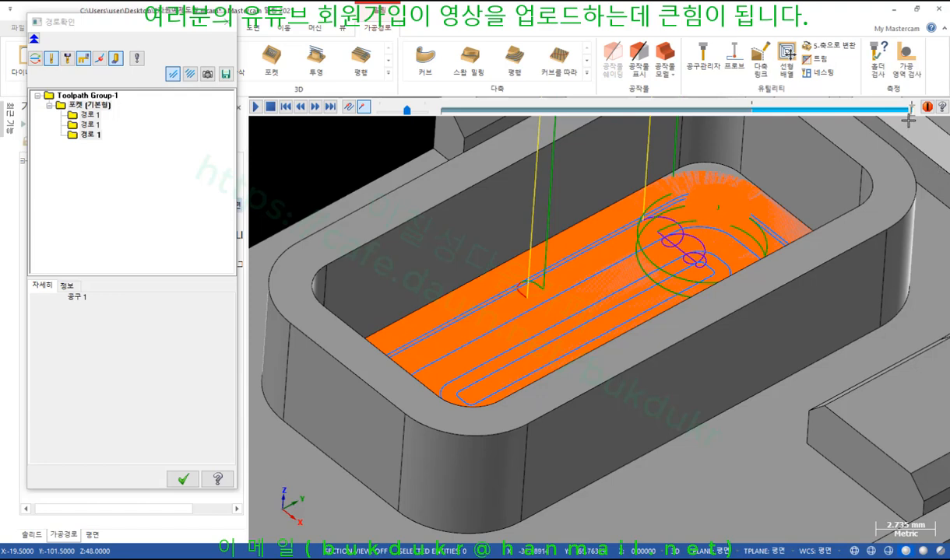
pyautogui.click(89, 116)
pyautogui.click(91, 125)
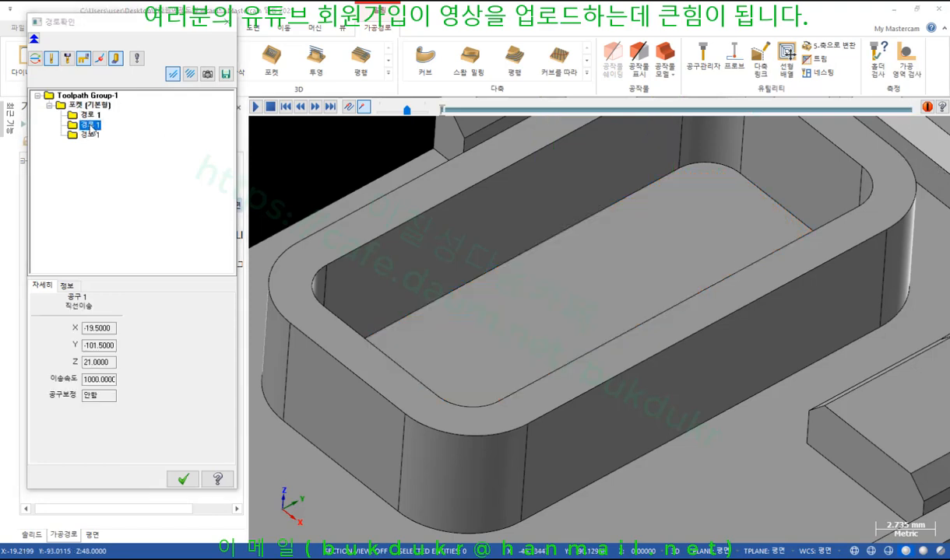
pyautogui.click(88, 135)
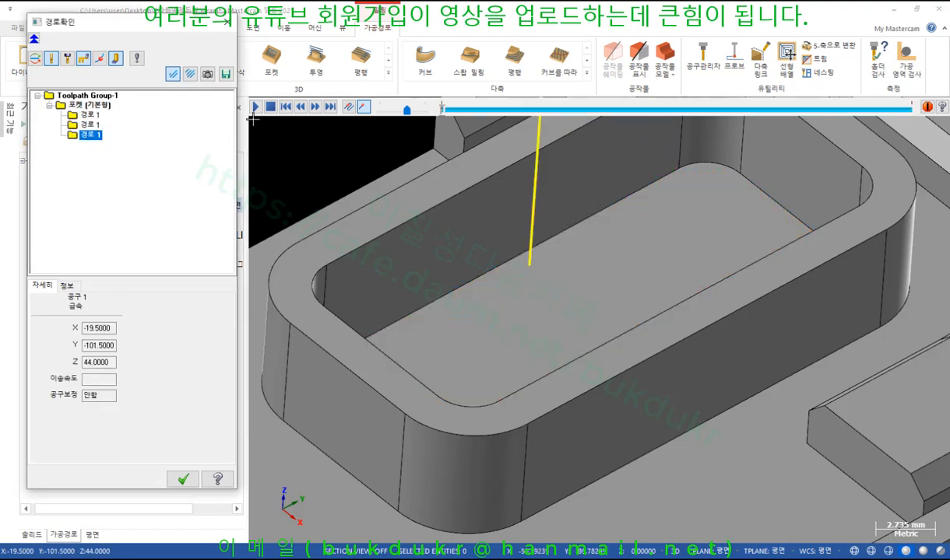
pyautogui.click(330, 106)
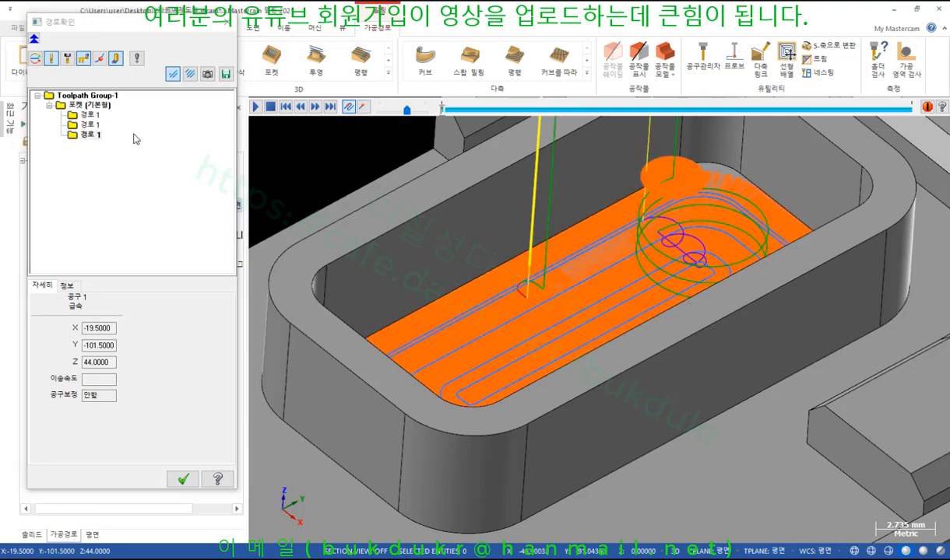
# Step: Compare the coordinates and depths of the three pocket passes one by one in the backplot details
pyautogui.click(90, 115)
pyautogui.click(90, 125)
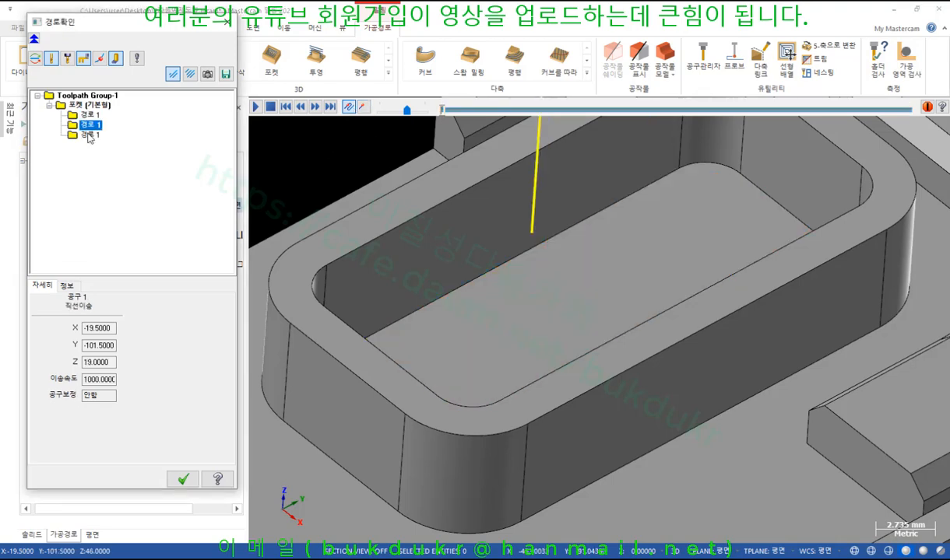
pyautogui.click(90, 135)
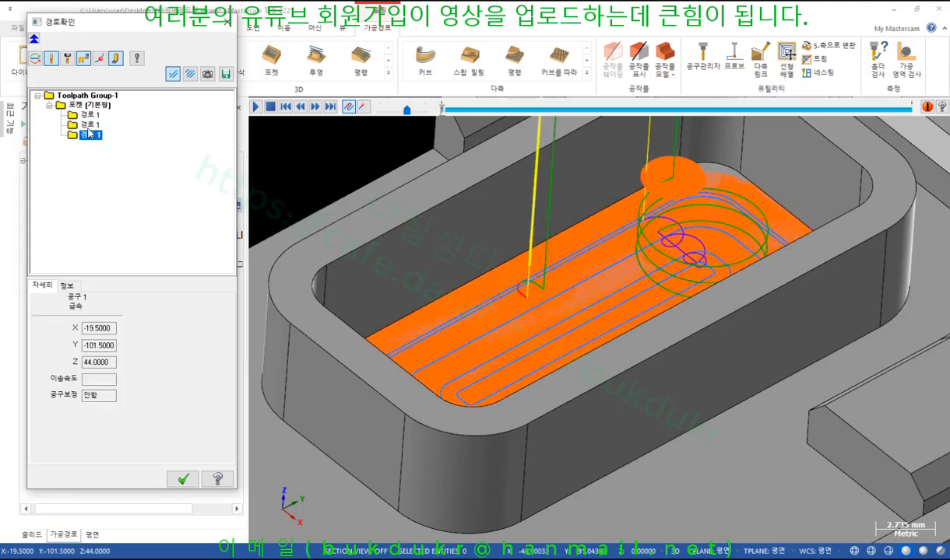
pyautogui.click(90, 125)
pyautogui.click(91, 116)
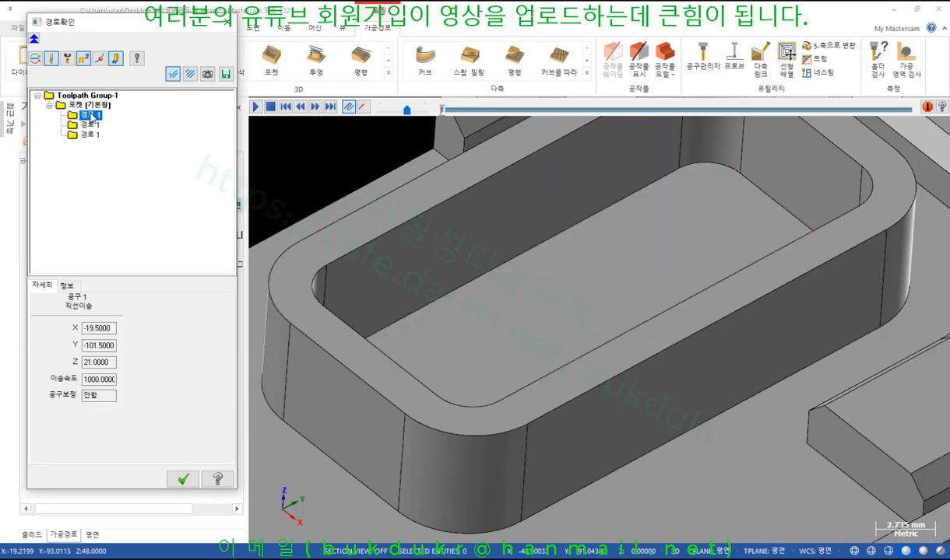
pyautogui.click(90, 126)
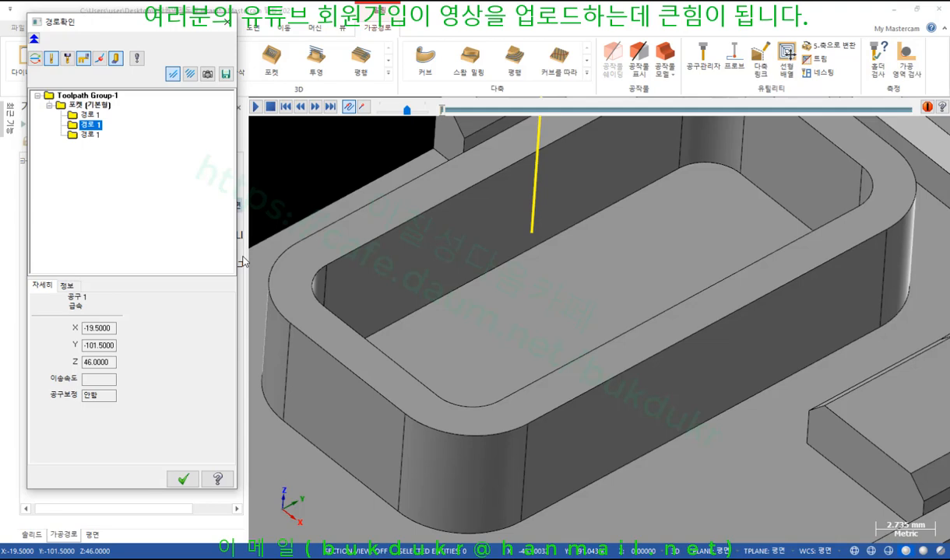
# Step: Hide the orange swept-tool display, backplot all passes of the pocket operation to the end, and examine the path lines inside the pocket
pyautogui.click(89, 106)
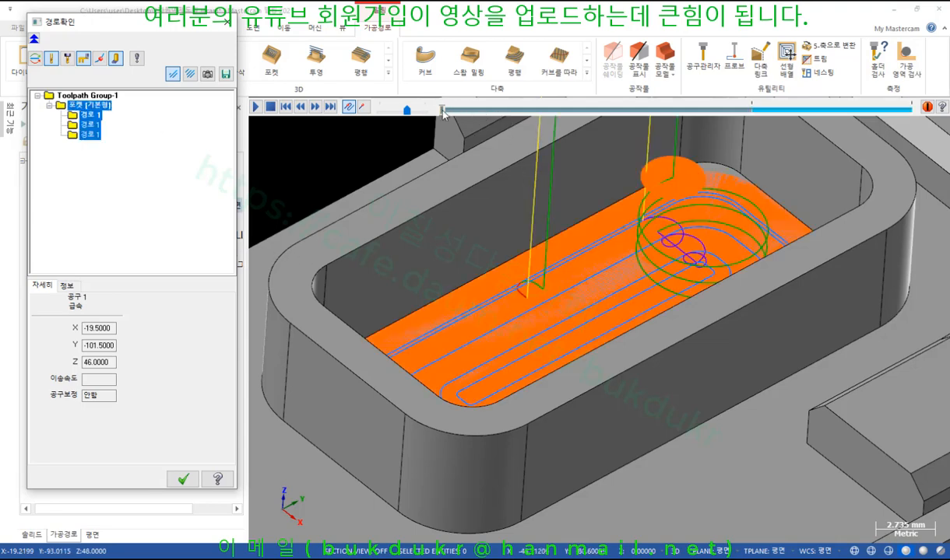
pyautogui.click(455, 148)
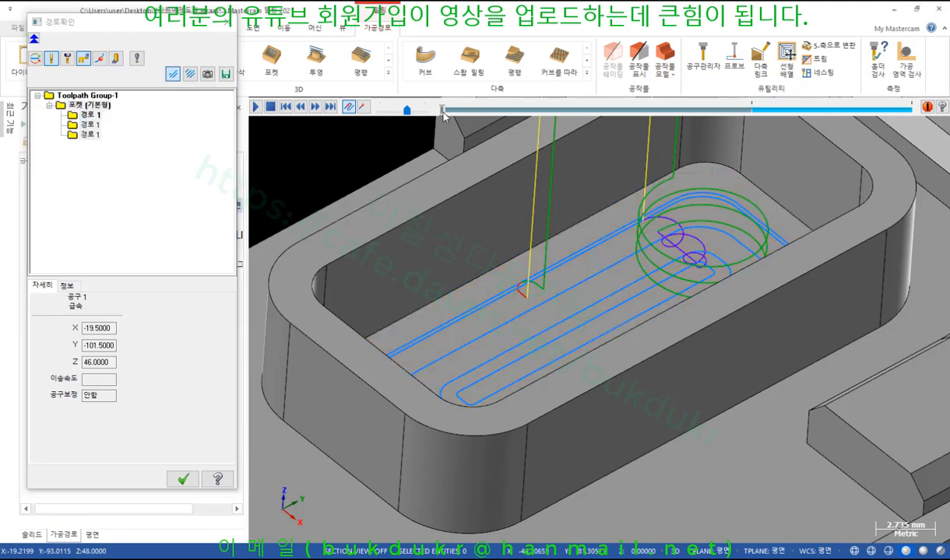
pyautogui.click(89, 105)
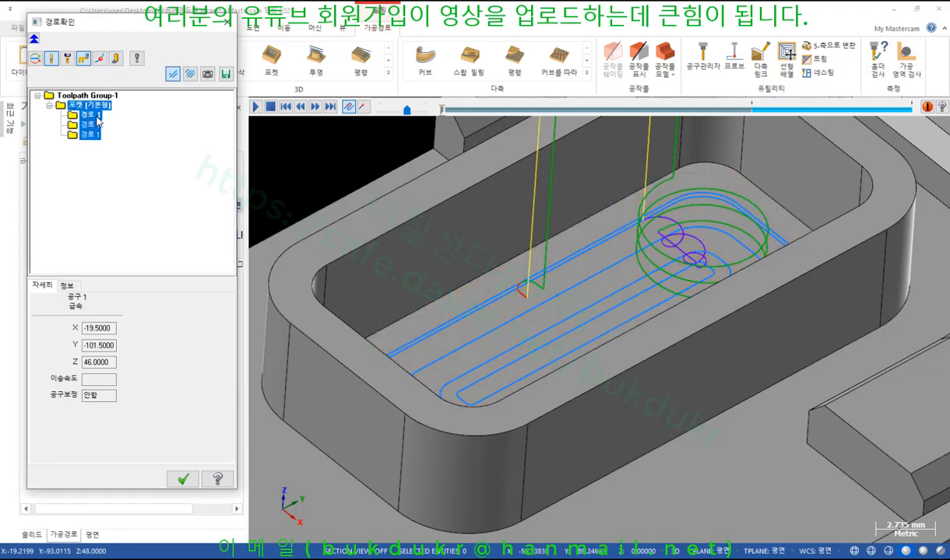
pyautogui.click(434, 114)
pyautogui.moveTo(443, 112); pyautogui.dragTo(911, 110)
pyautogui.scroll(-2, 561, 356)
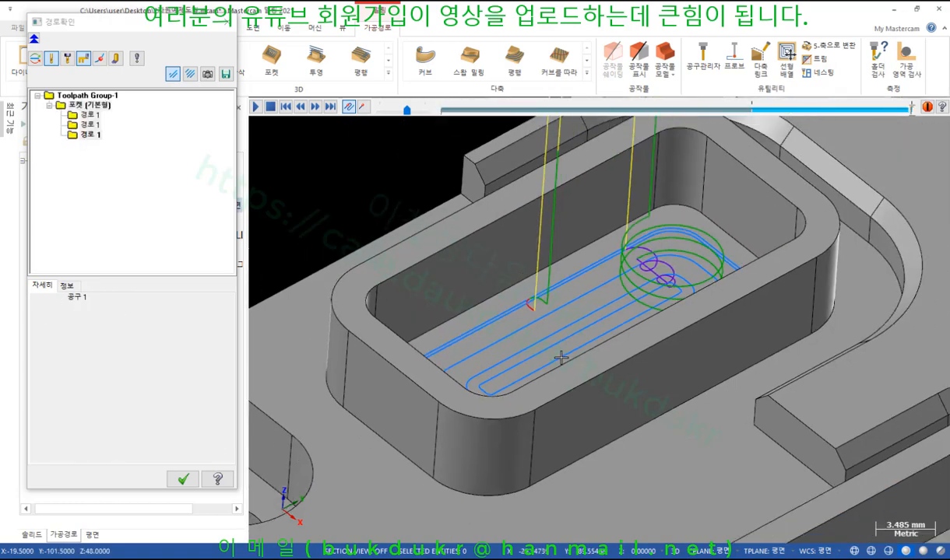
pyautogui.scroll(1, 586, 272)
pyautogui.moveTo(587, 270); pyautogui.dragTo(615, 252, button='middle')
pyautogui.scroll(-2, 614, 253)
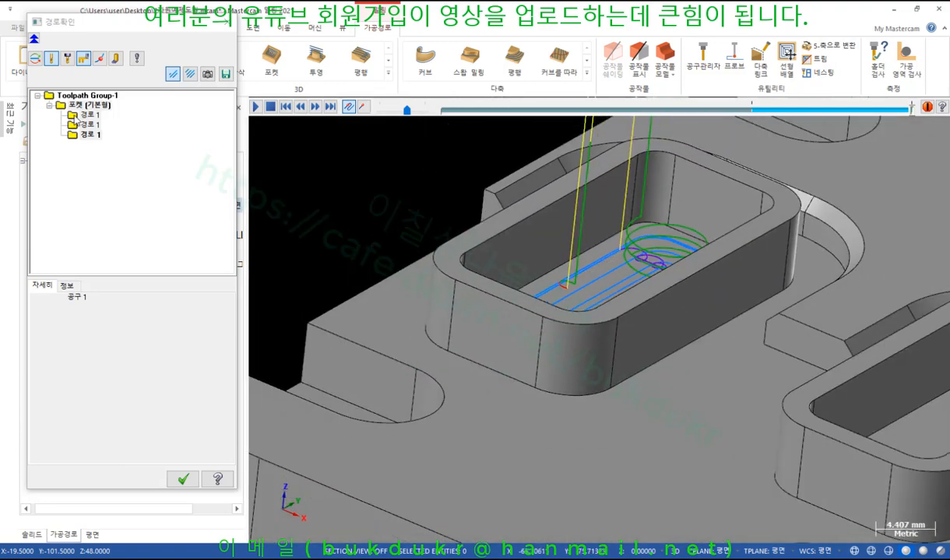
# Step: Backplot only the first pocket pass to its end and examine the tool's final position in the pocket
pyautogui.click(86, 115)
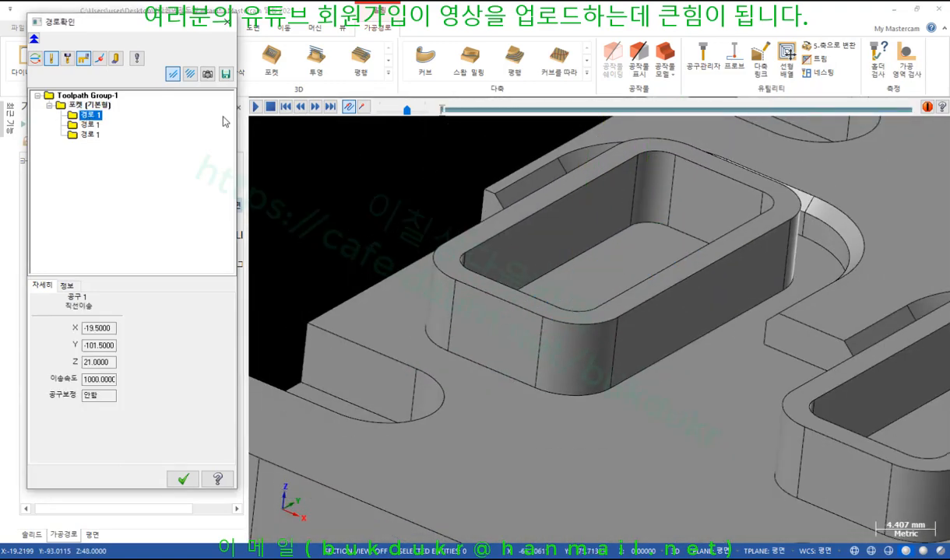
pyautogui.moveTo(442, 109); pyautogui.dragTo(929, 172)
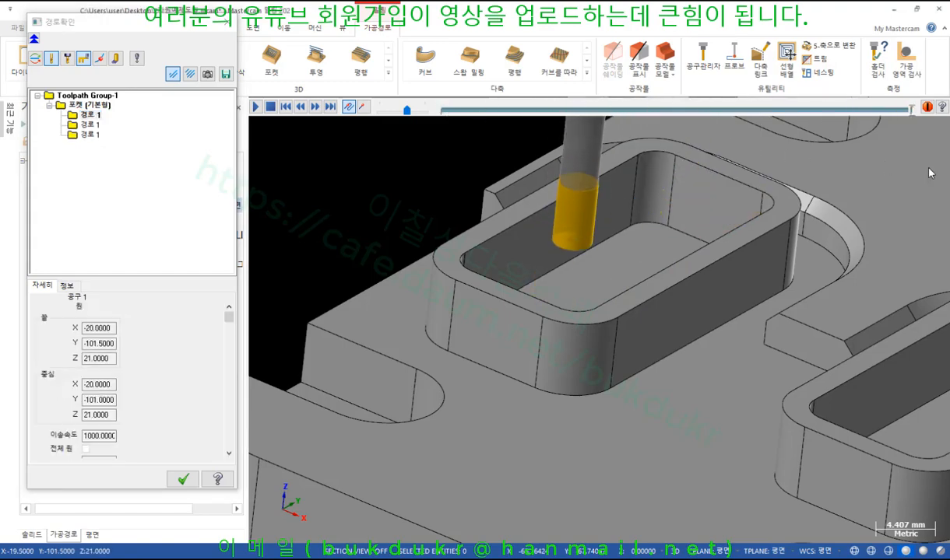
pyautogui.scroll(1, 611, 244)
pyautogui.moveTo(610, 244); pyautogui.dragTo(625, 270, button='middle')
pyautogui.scroll(-3, 622, 264)
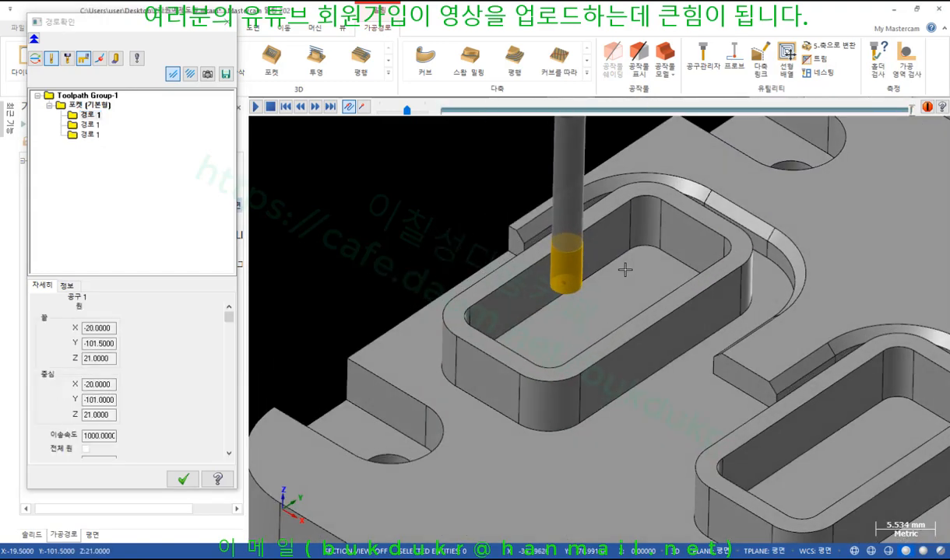
# Step: Turn off hiding of previous paths and examine the first, second and third depth passes individually in the pocket
pyautogui.click(174, 77)
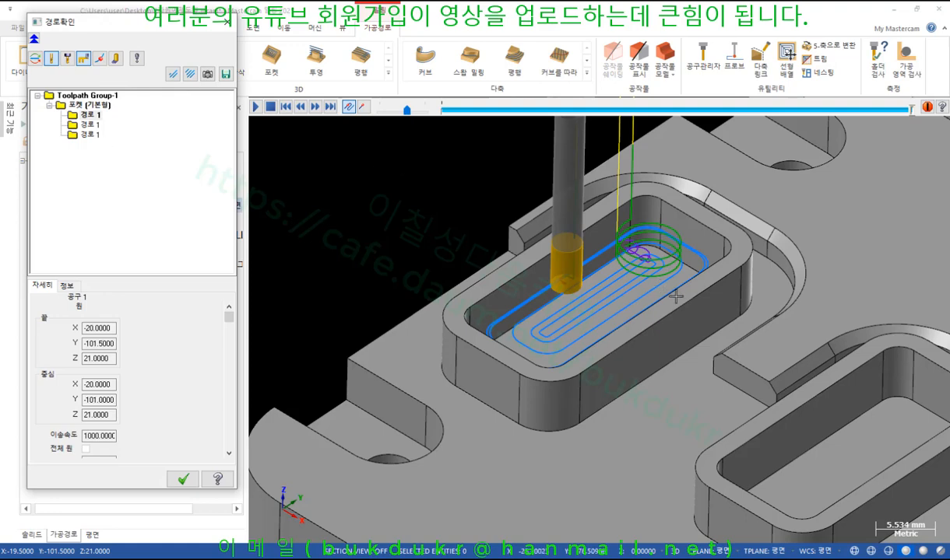
pyautogui.scroll(2, 644, 284)
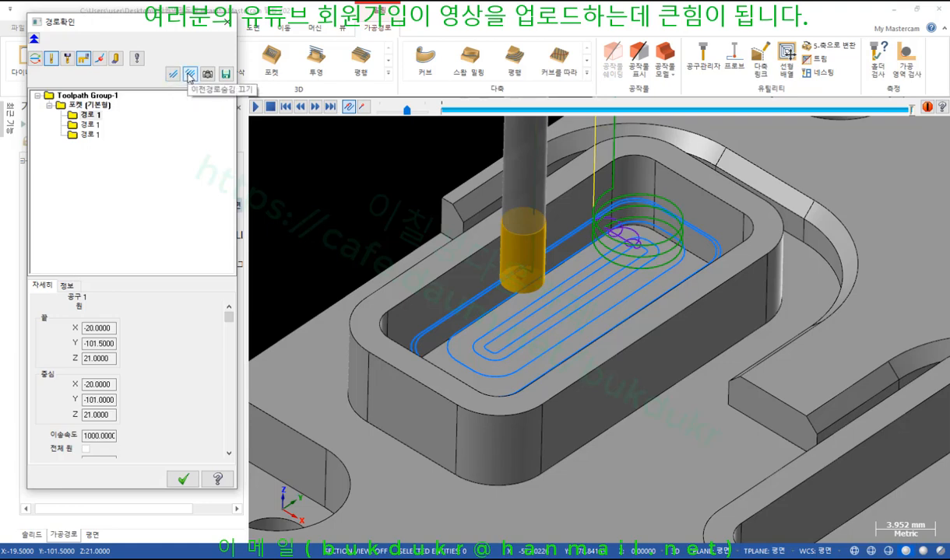
pyautogui.moveTo(638, 234); pyautogui.dragTo(593, 258, button='middle')
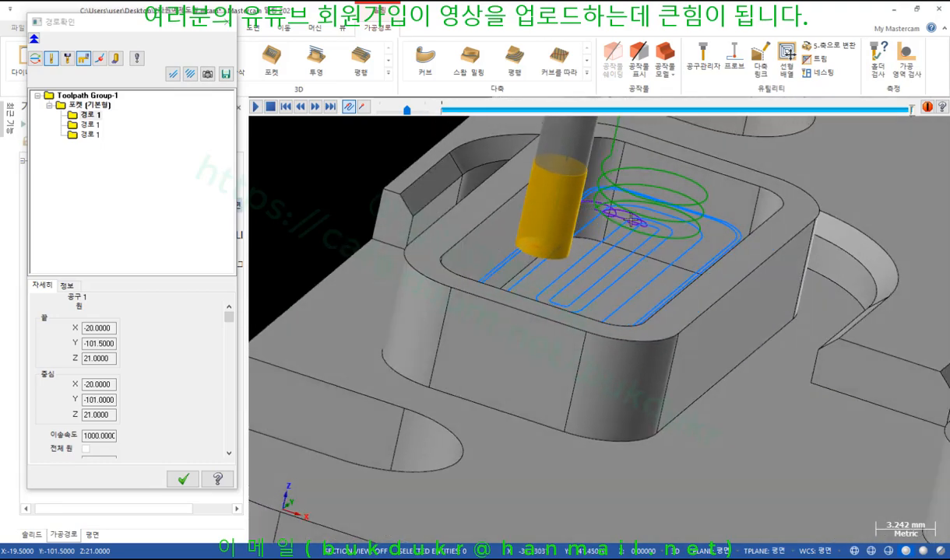
pyautogui.click(92, 125)
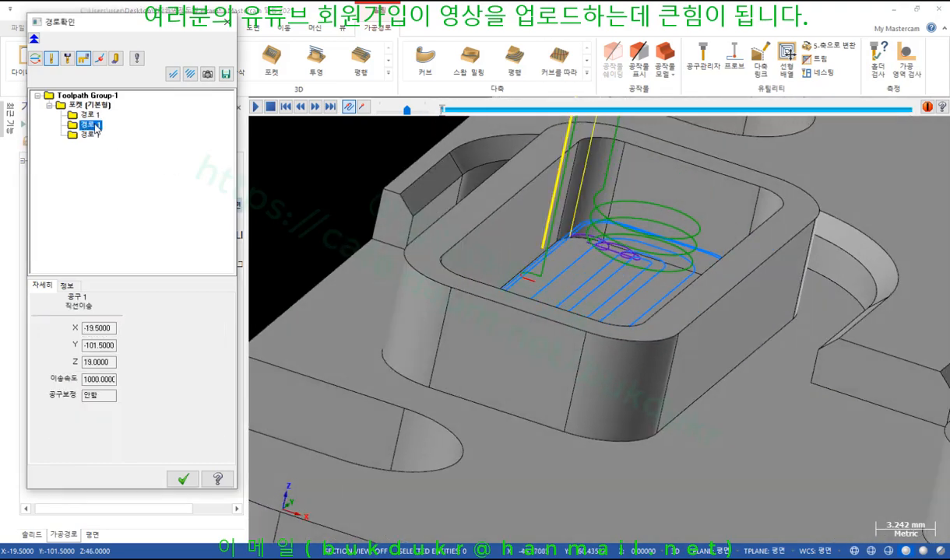
pyautogui.click(92, 136)
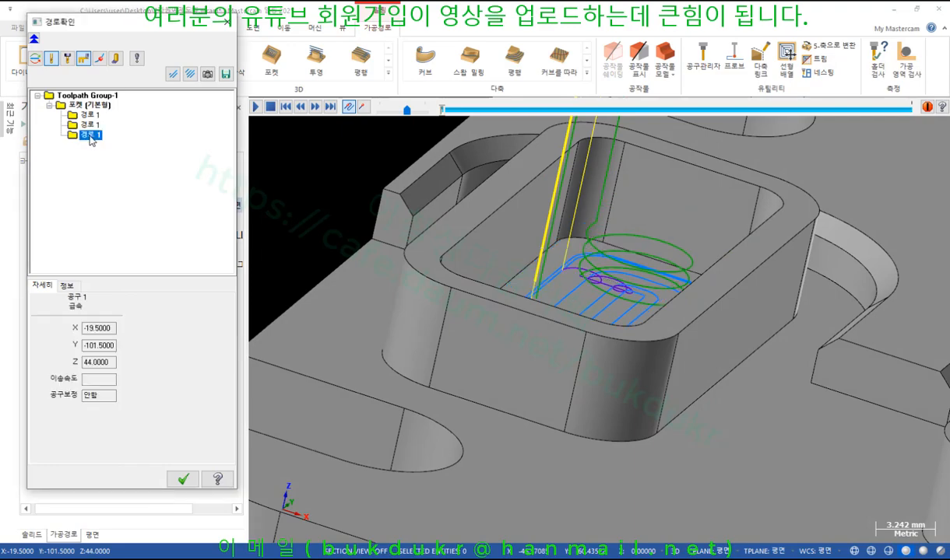
# Step: Display the first, second and third depth passes of the pocket in turn and compare their heights inside the pocket
pyautogui.moveTo(526, 310); pyautogui.dragTo(576, 276, button='middle')
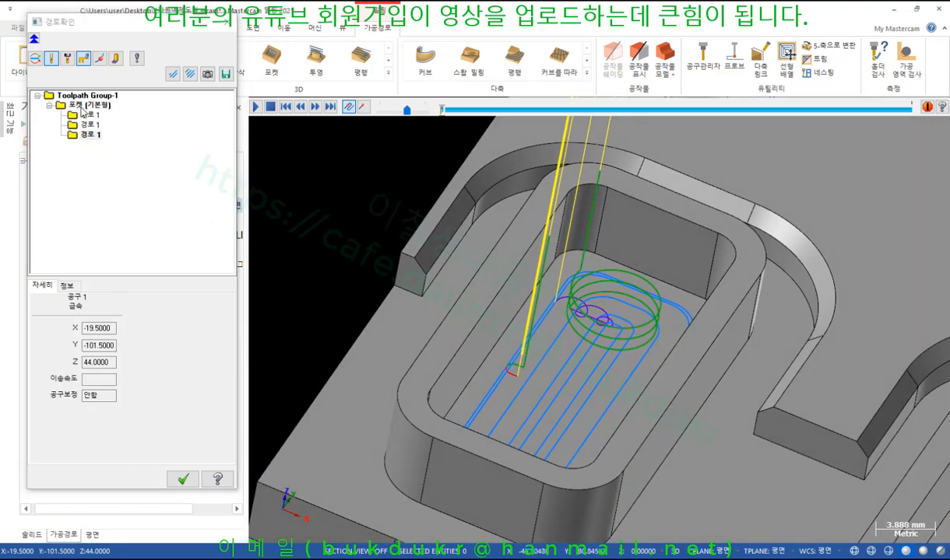
pyautogui.click(82, 107)
pyautogui.click(90, 116)
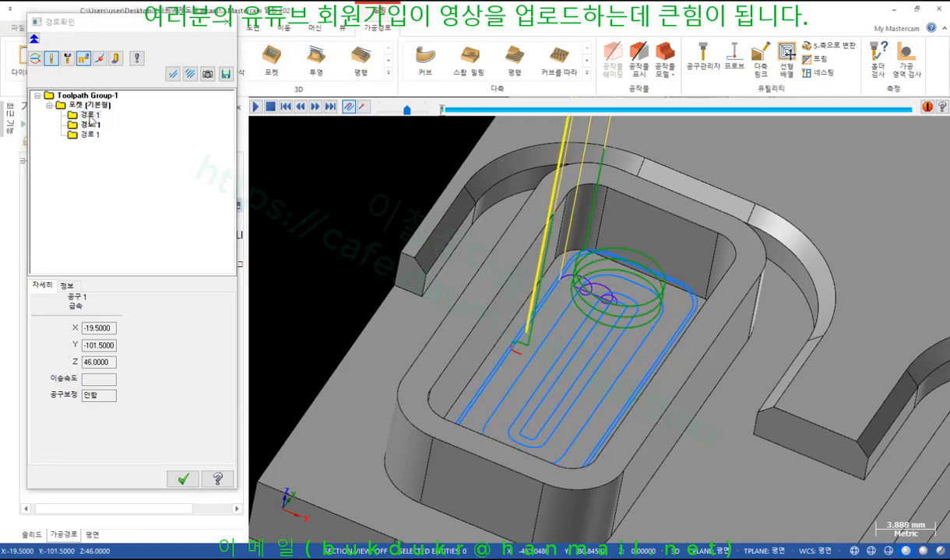
pyautogui.scroll(1, 606, 372)
pyautogui.moveTo(606, 372); pyautogui.dragTo(531, 290, button='middle')
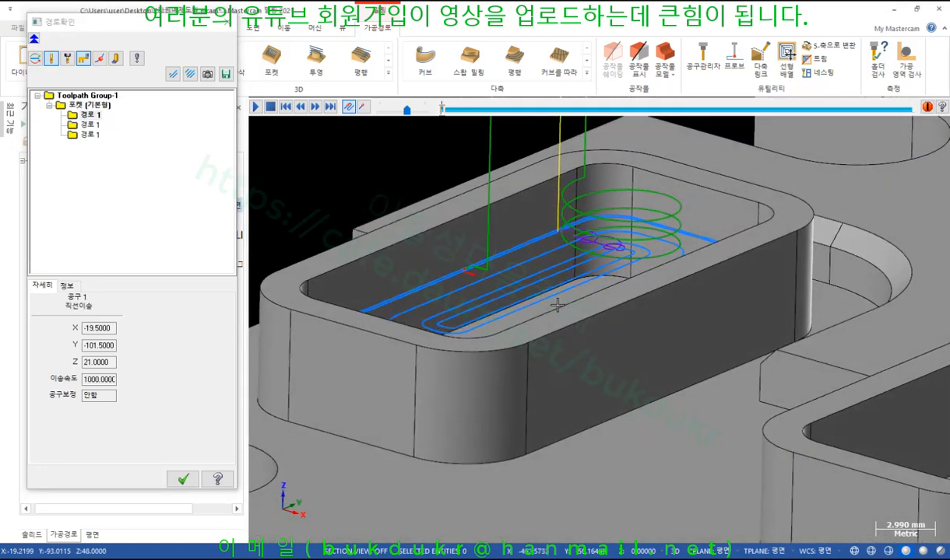
pyautogui.click(90, 125)
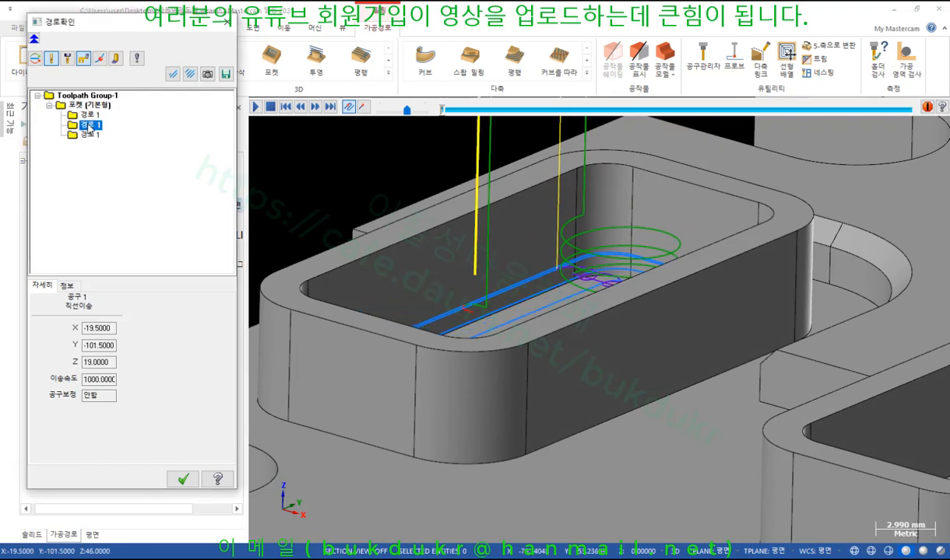
pyautogui.click(93, 135)
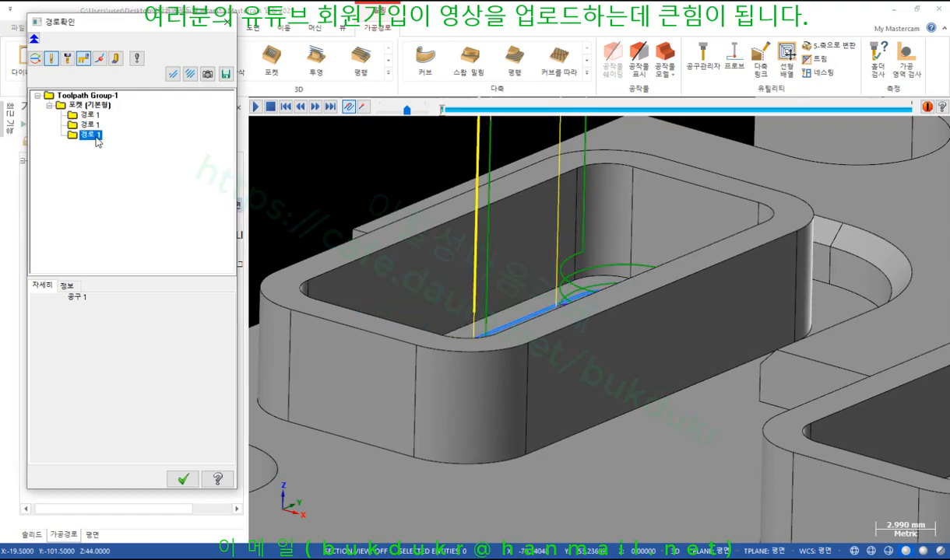
pyautogui.scroll(-1, 585, 274)
pyautogui.scroll(1, 593, 293)
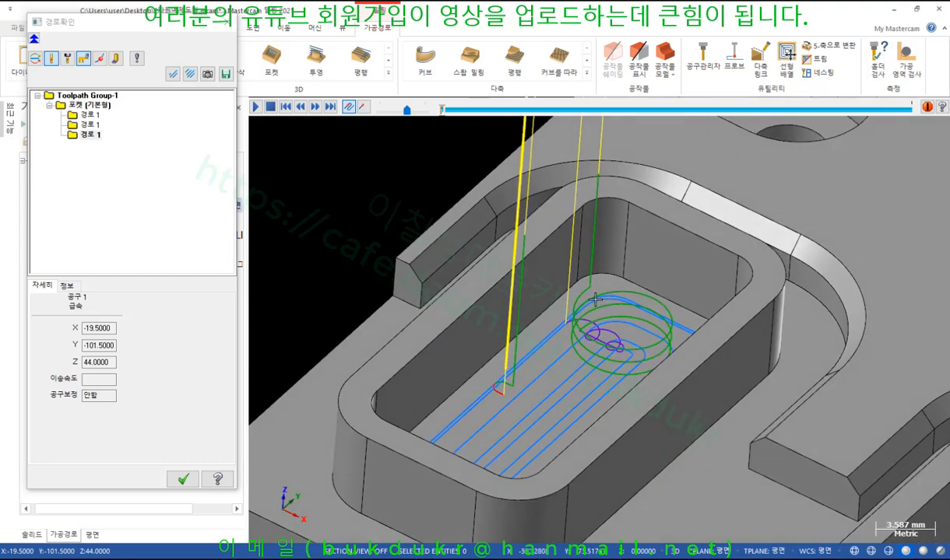
pyautogui.moveTo(594, 300); pyautogui.dragTo(504, 172, button='middle')
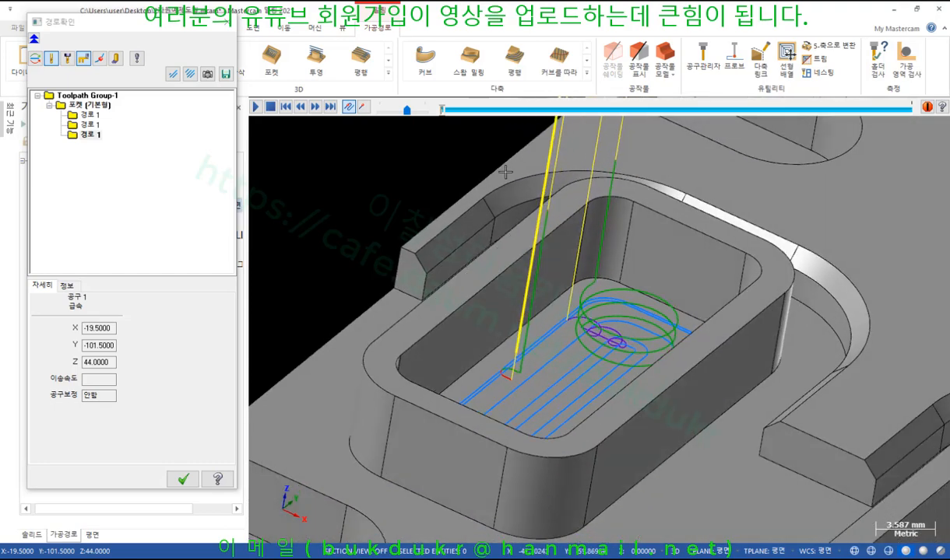
# Step: Try run mode, restore trace mode, and check the Z depth of the first pocket pass in the backplot details
pyautogui.click(363, 109)
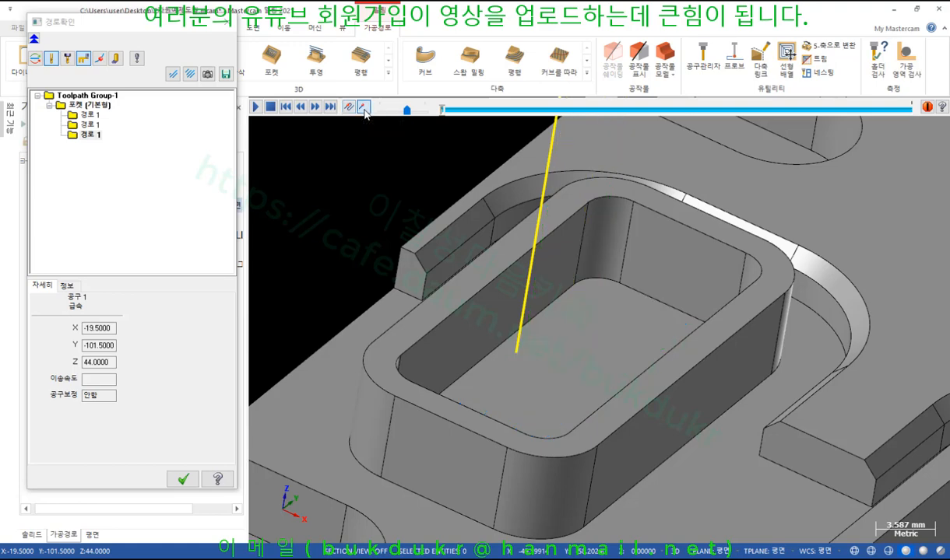
pyautogui.click(348, 107)
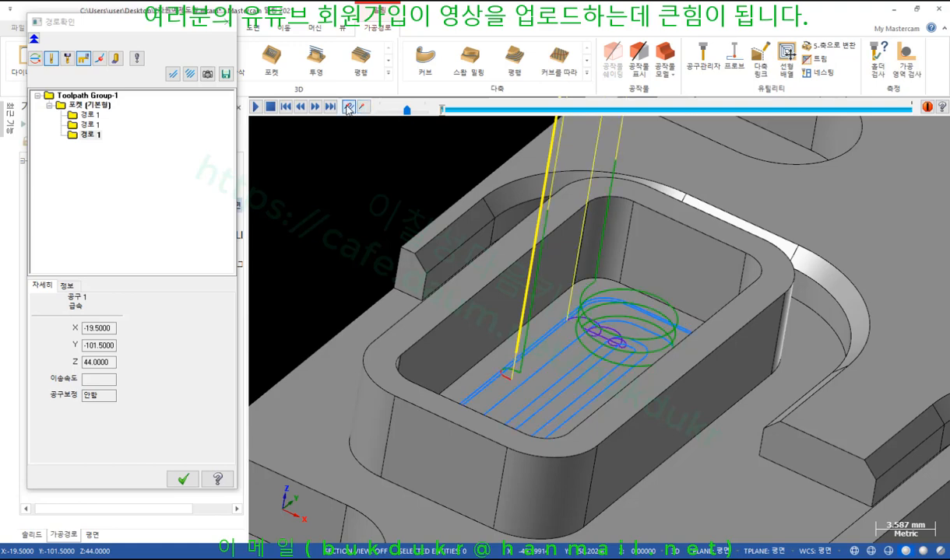
pyautogui.click(91, 115)
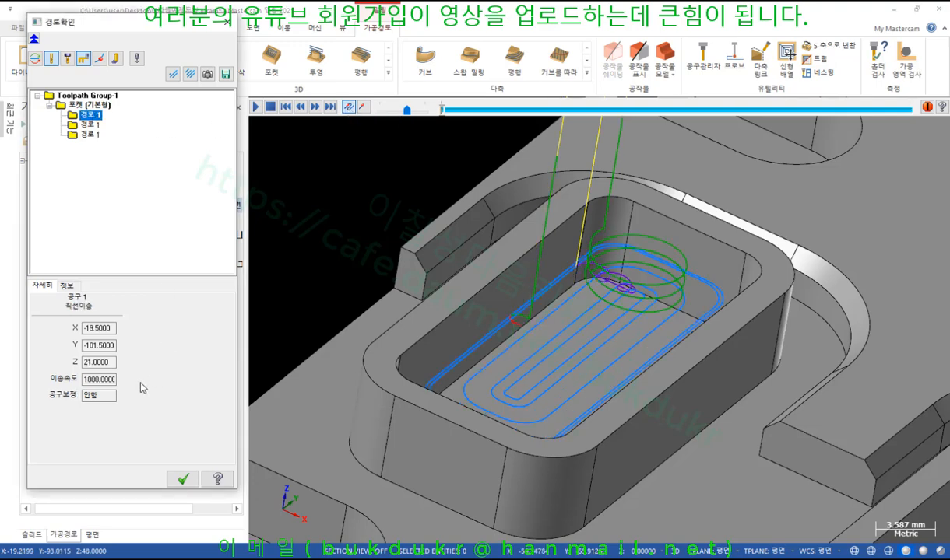
pyautogui.moveTo(114, 362); pyautogui.dragTo(86, 365)
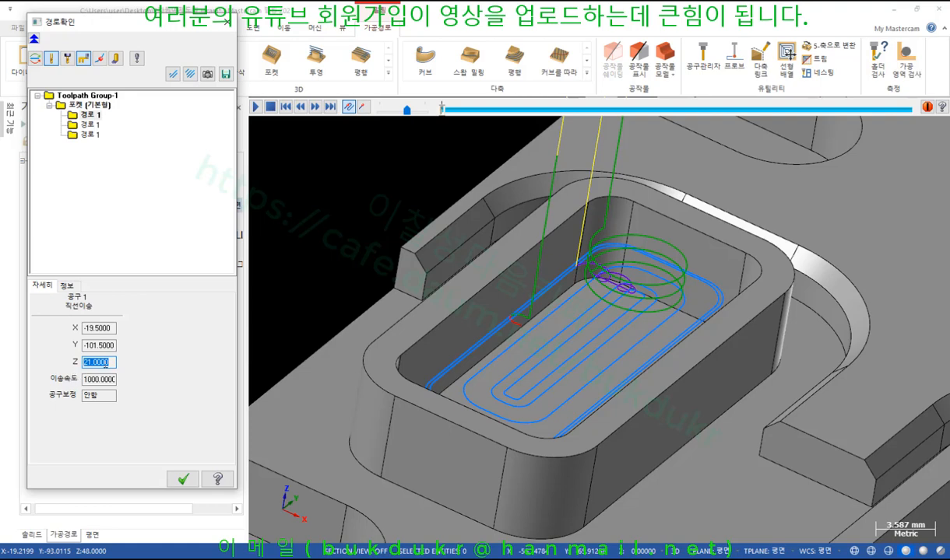
# Step: Display the second pocket pass and position the tool on its entry/exit arc beside the wall to check the cutting depth
pyautogui.click(91, 125)
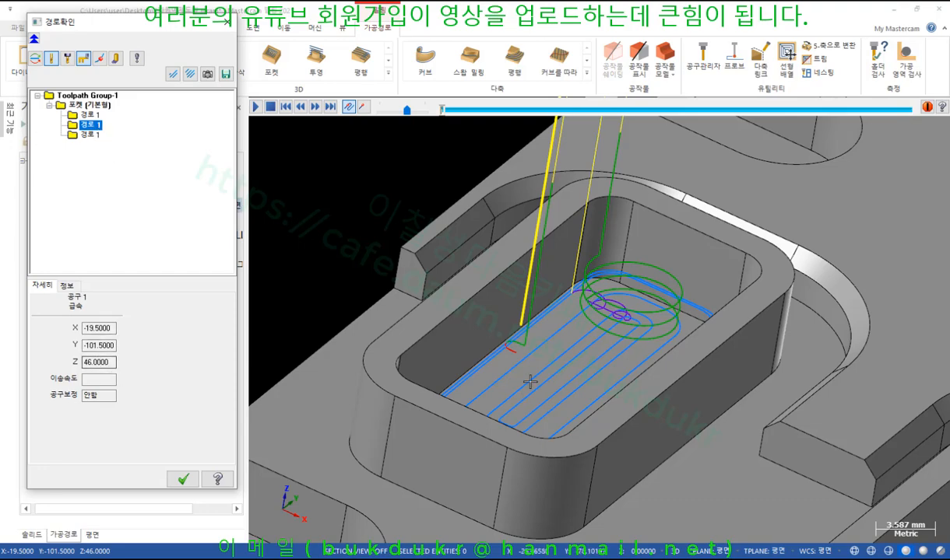
pyautogui.scroll(8, 510, 339)
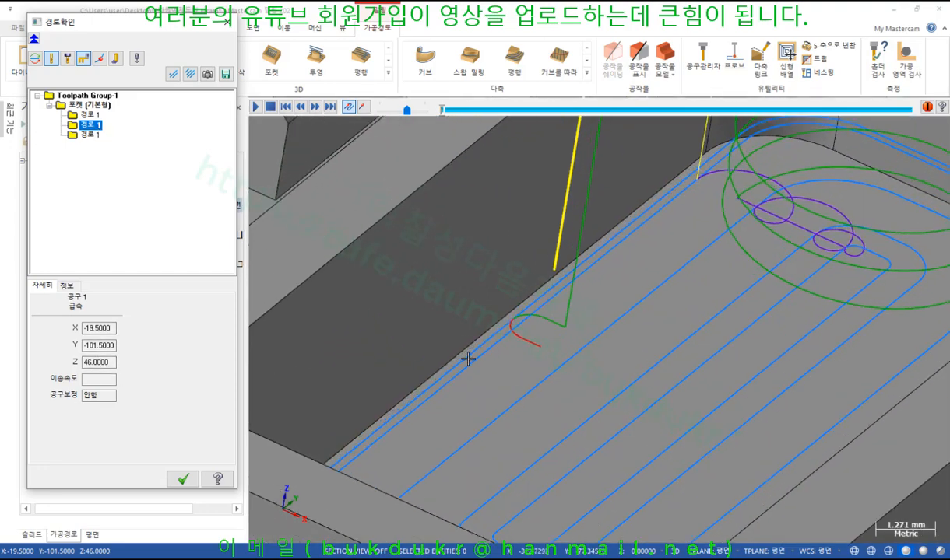
pyautogui.click(514, 307)
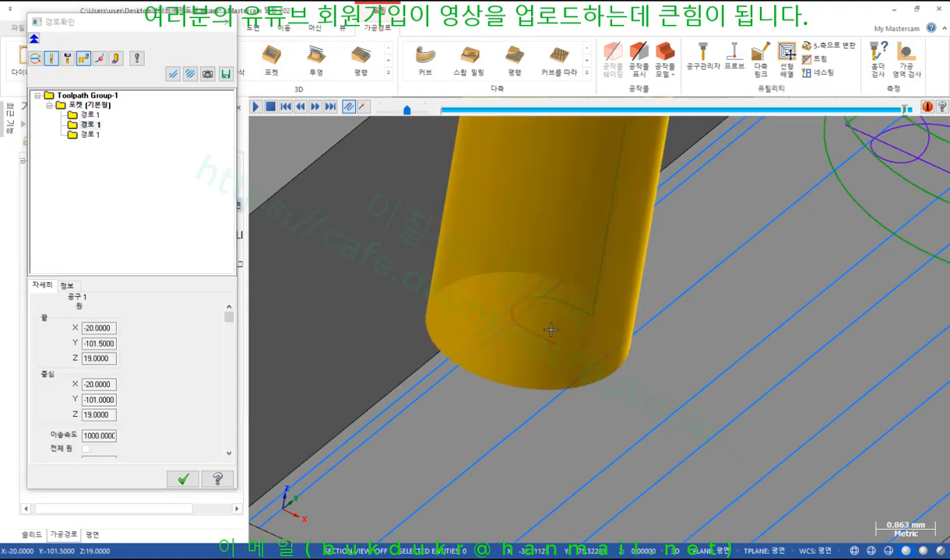
pyautogui.scroll(-5, 515, 214)
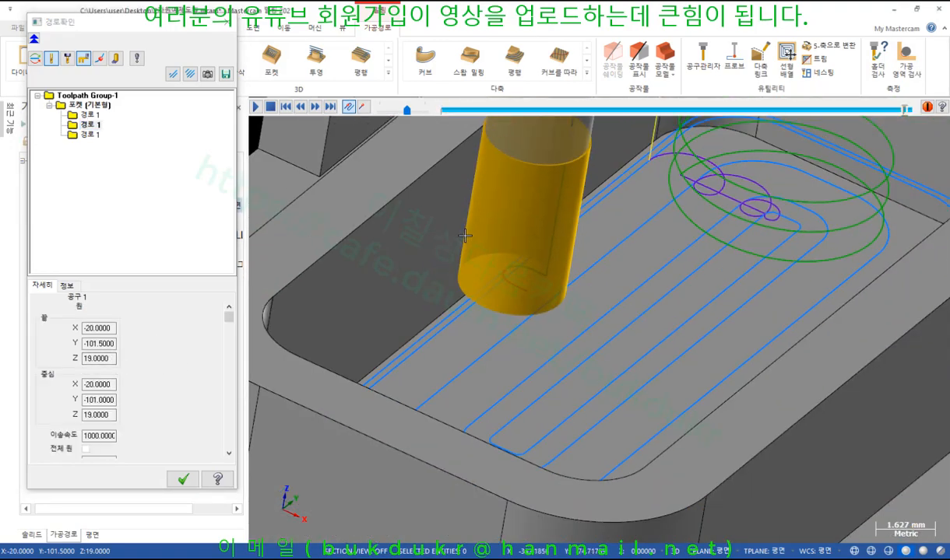
# Step: Display the third pocket pass and position the tool on its wall path and entry/exit arc to check the cutting depth
pyautogui.click(92, 136)
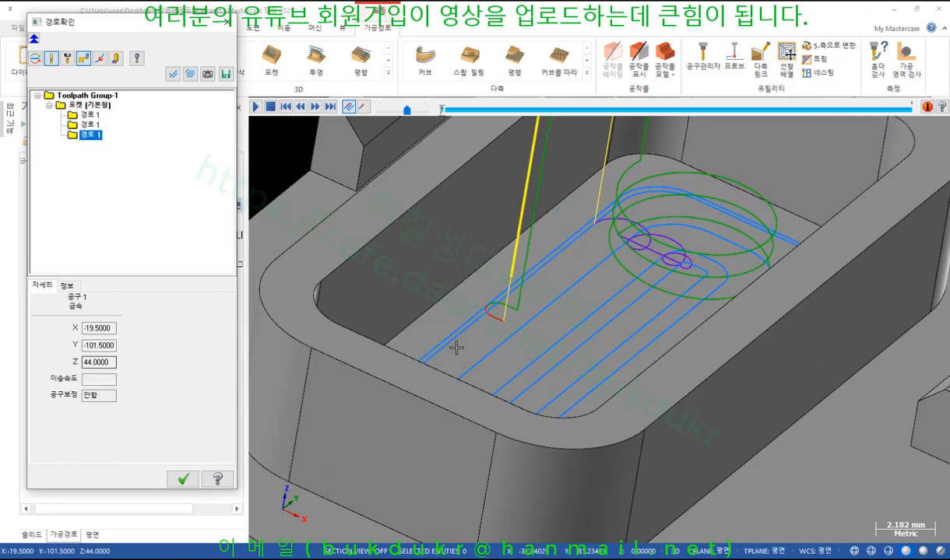
pyautogui.click(461, 301)
pyautogui.scroll(-1, 555, 259)
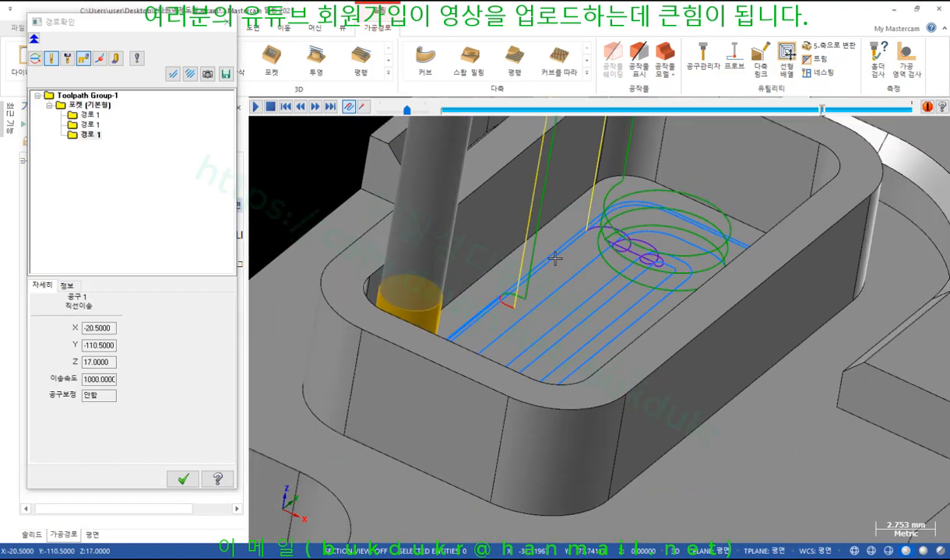
pyautogui.scroll(-1, 555, 259)
pyautogui.moveTo(555, 259); pyautogui.dragTo(525, 279, button='middle')
pyautogui.click(503, 305)
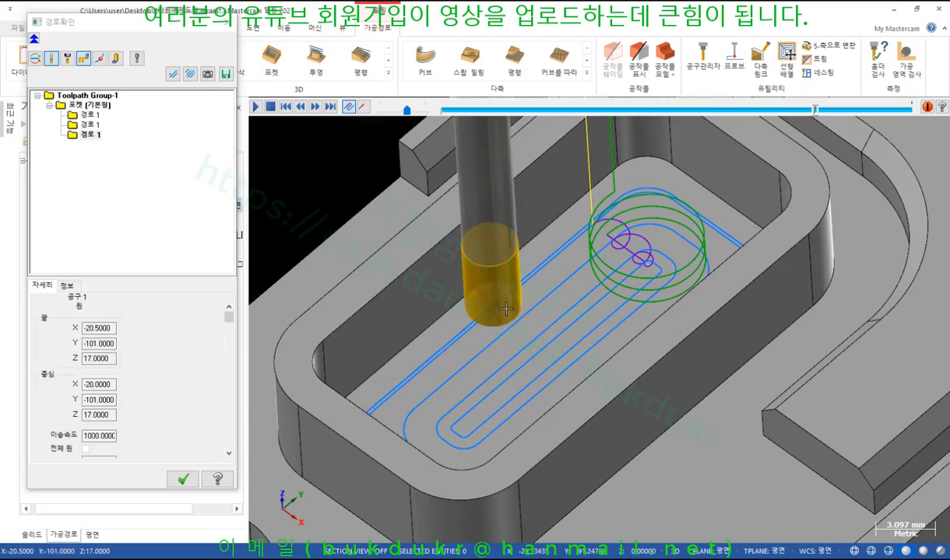
pyautogui.scroll(3, 506, 309)
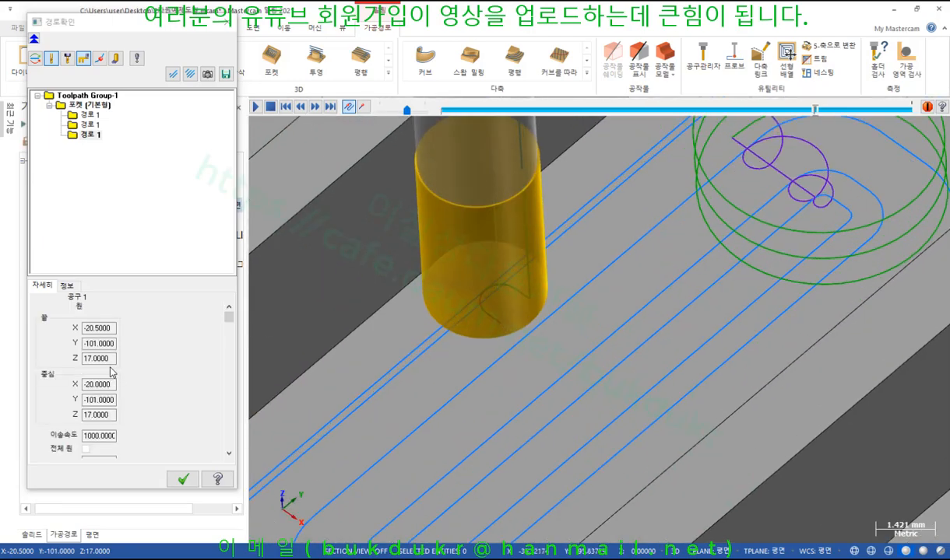
pyautogui.scroll(-2, 576, 269)
pyautogui.moveTo(576, 268); pyautogui.dragTo(518, 260, button='middle')
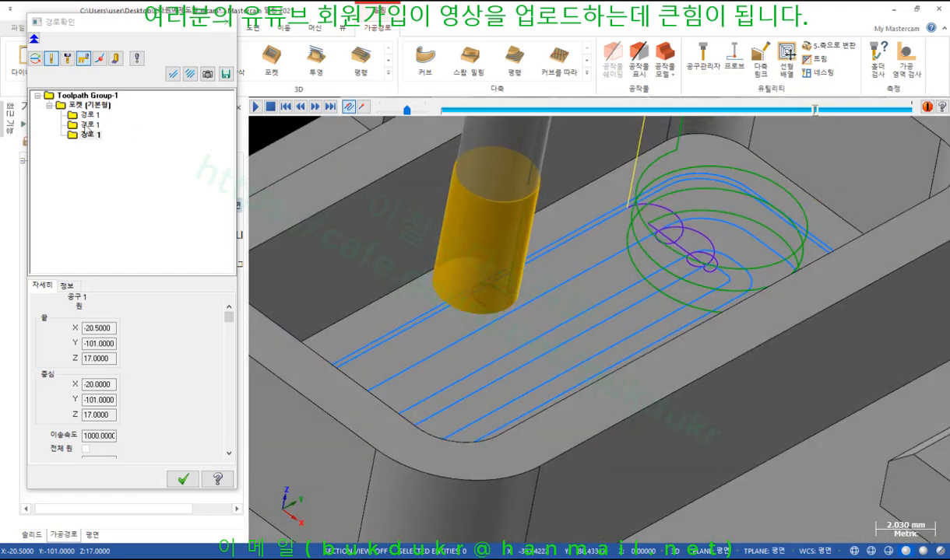
# Step: Compare the tool's depth at the entry/exit moves of the second and third pocket passes
pyautogui.click(87, 125)
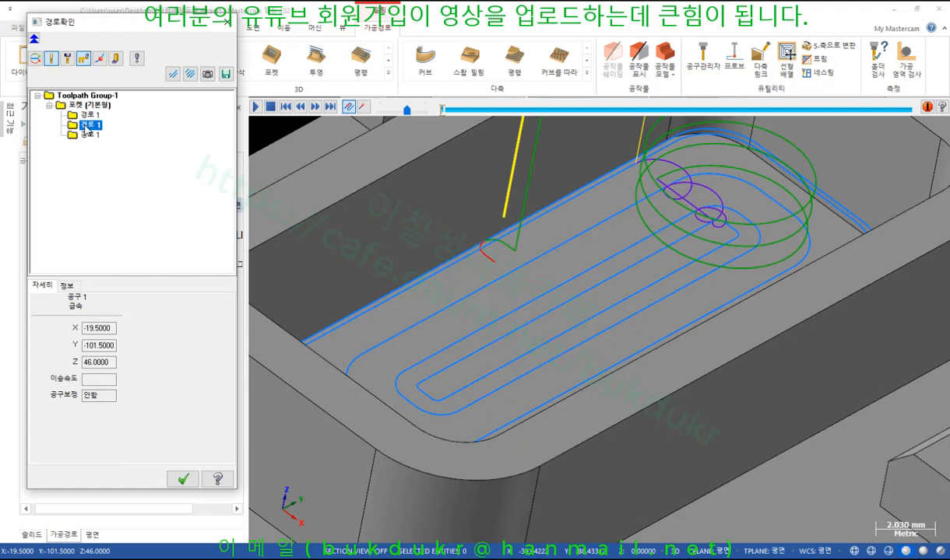
pyautogui.click(493, 240)
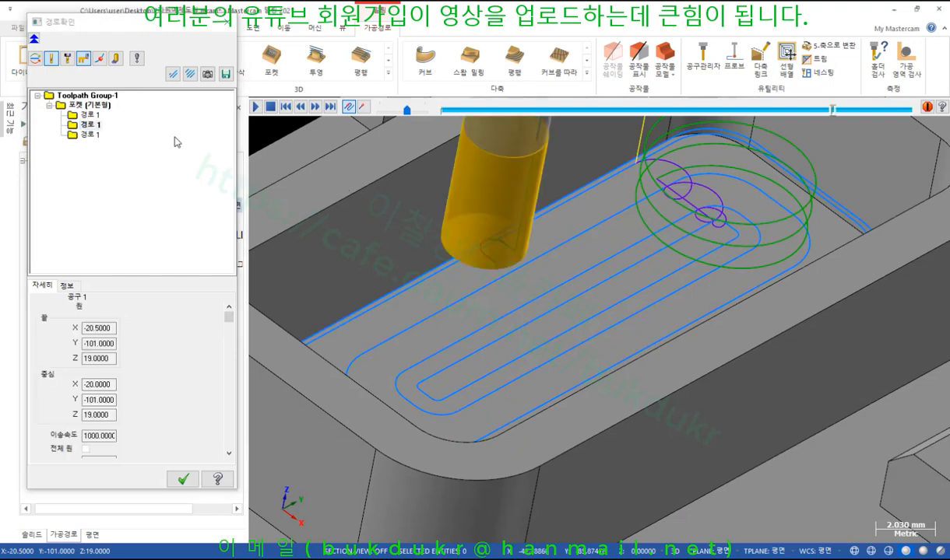
pyautogui.click(84, 135)
pyautogui.click(481, 288)
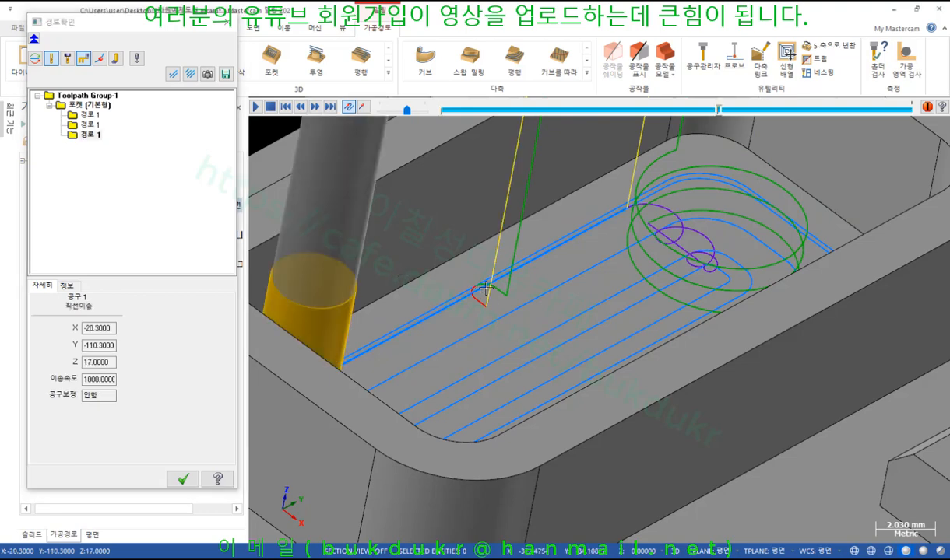
pyautogui.click(496, 291)
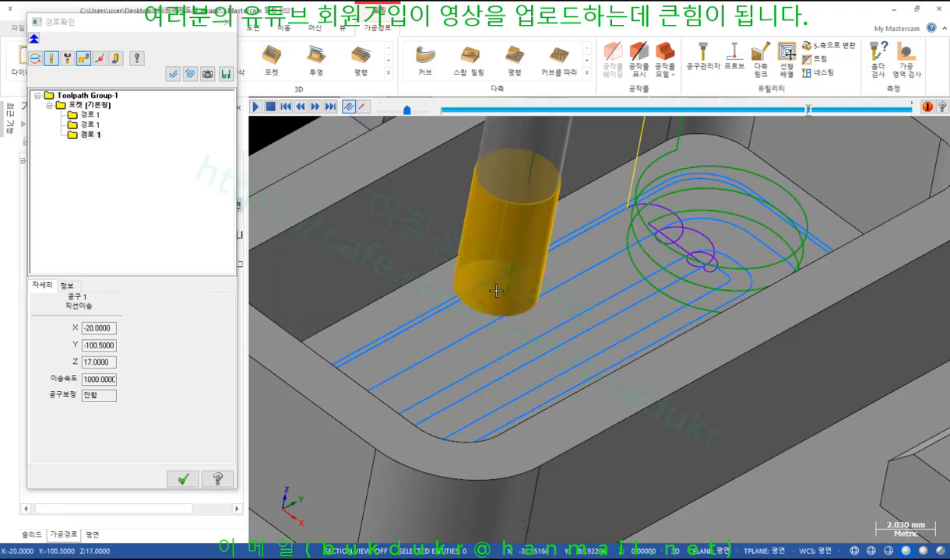
# Step: Display all passes of the pocket operation together and place the backplot tool near the end of the toolpath
pyautogui.click(87, 105)
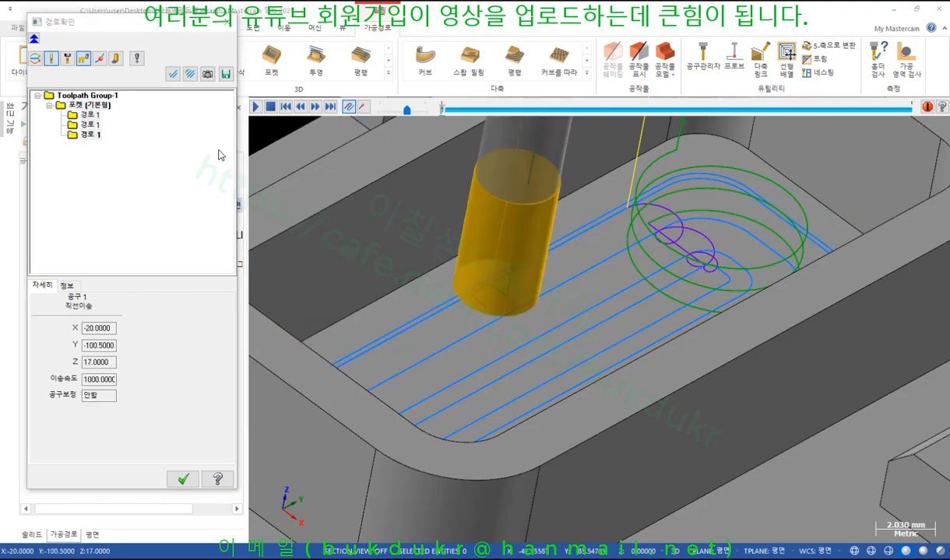
pyautogui.scroll(-1, 458, 282)
pyautogui.moveTo(457, 282); pyautogui.dragTo(550, 241, button='middle')
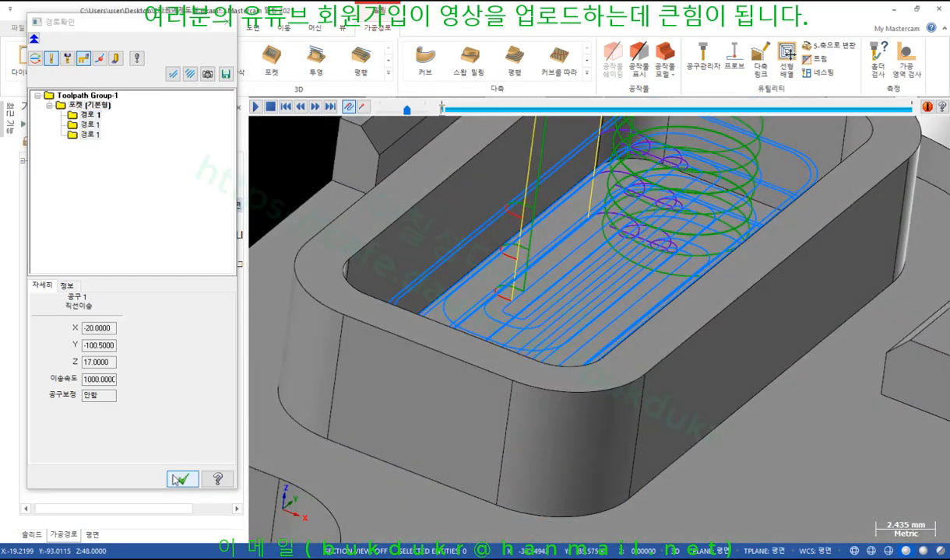
pyautogui.click(893, 110)
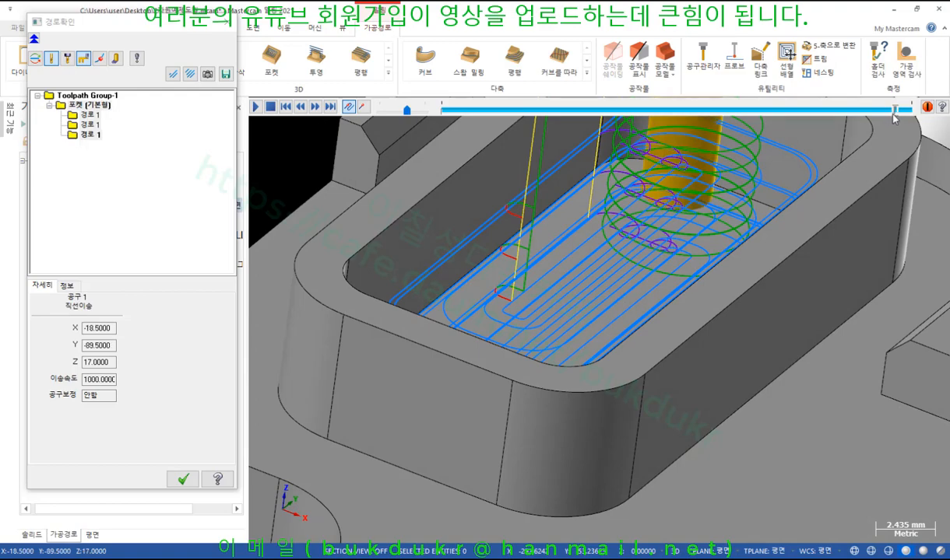
# Step: Switch the backplot to run mode and advance it to the rapid move between the pocket's rough cuts and its wall finishing pass
pyautogui.click(348, 106)
pyautogui.scroll(-3, 487, 130)
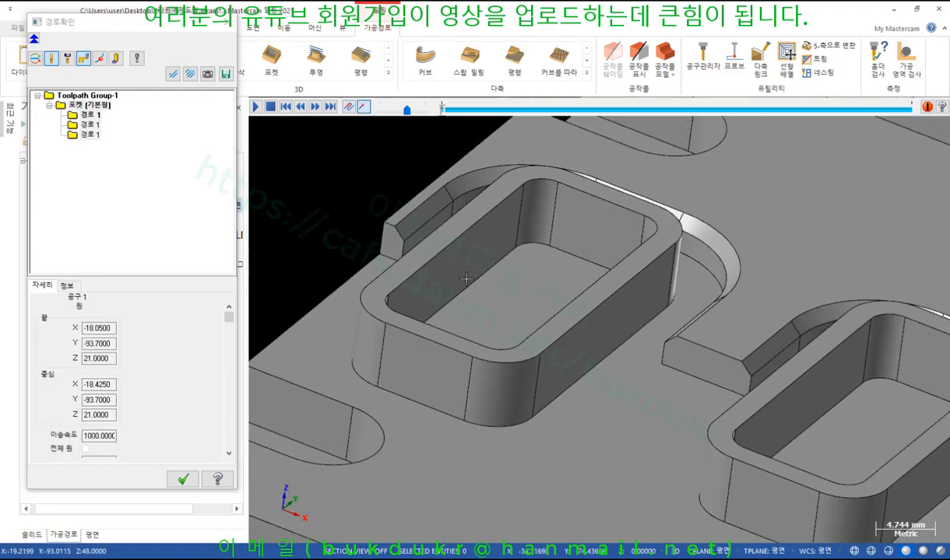
pyautogui.moveTo(442, 109); pyautogui.dragTo(560, 111)
pyautogui.scroll(-5, 627, 397)
pyautogui.scroll(2, 646, 271)
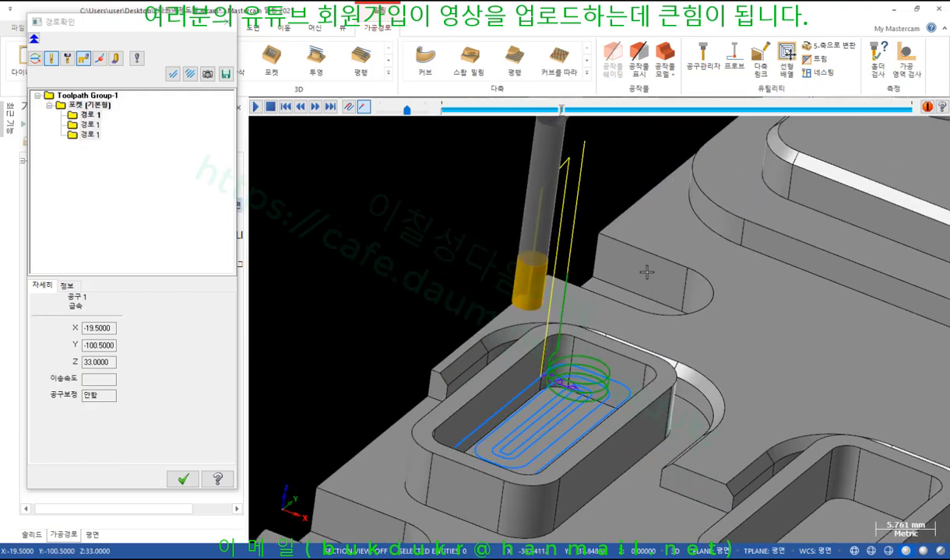
pyautogui.moveTo(646, 271); pyautogui.dragTo(625, 263, button='middle')
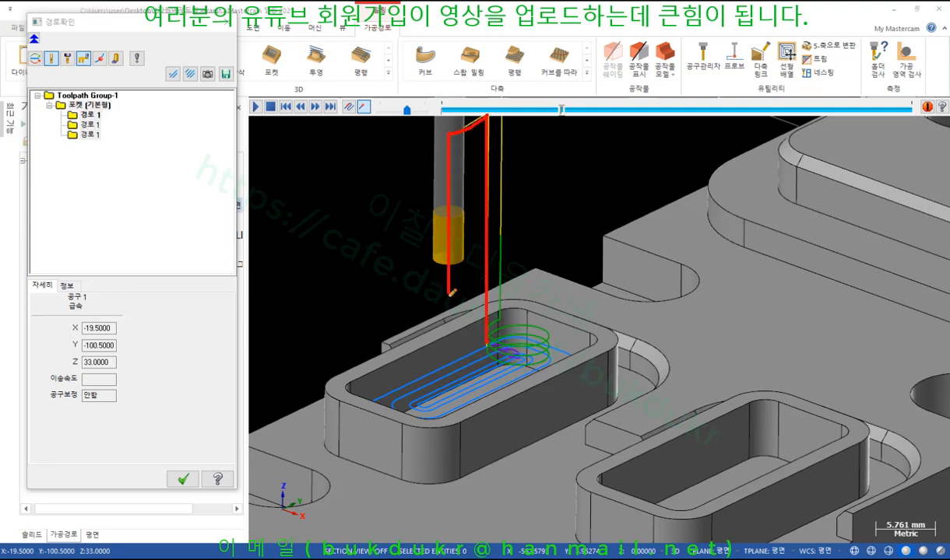
pyautogui.rightClick(562, 159)
pyautogui.click(599, 292)
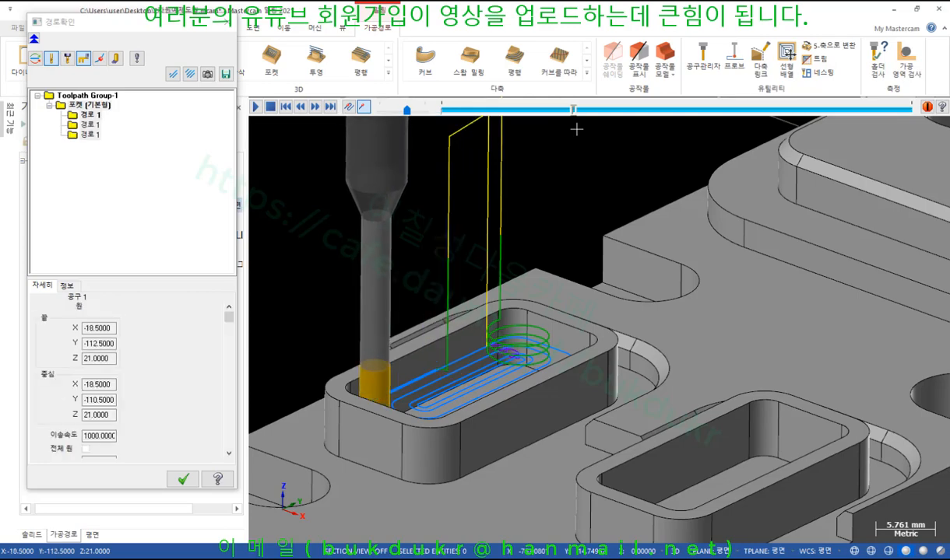
# Step: Advance the backplot into the second depth pass of the pocket and check the tool's Z value
pyautogui.moveTo(459, 421); pyautogui.dragTo(599, 273, button='middle')
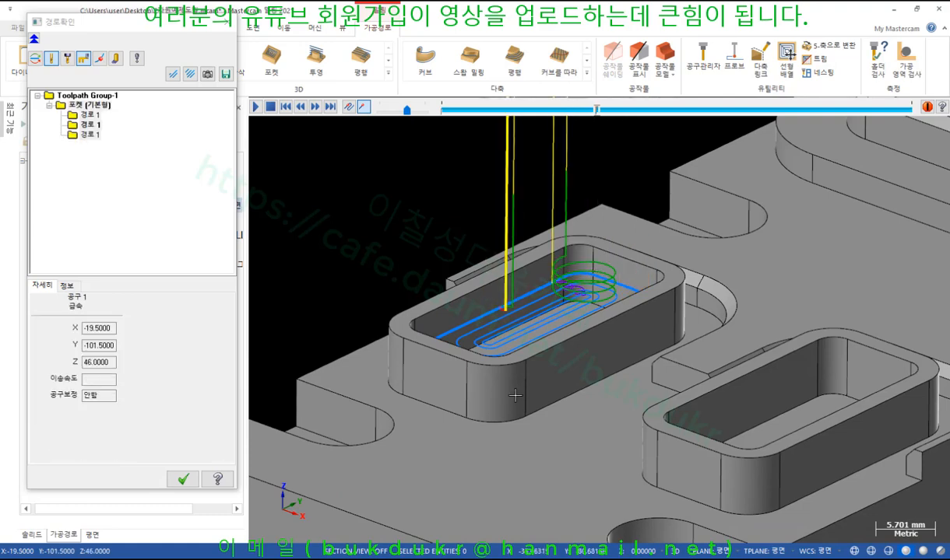
pyautogui.scroll(-2, 510, 393)
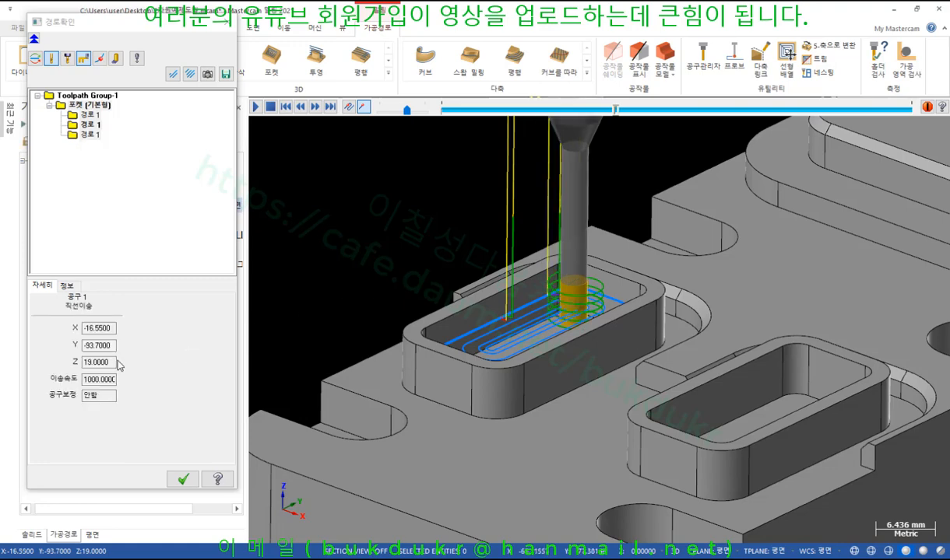
pyautogui.click(112, 362)
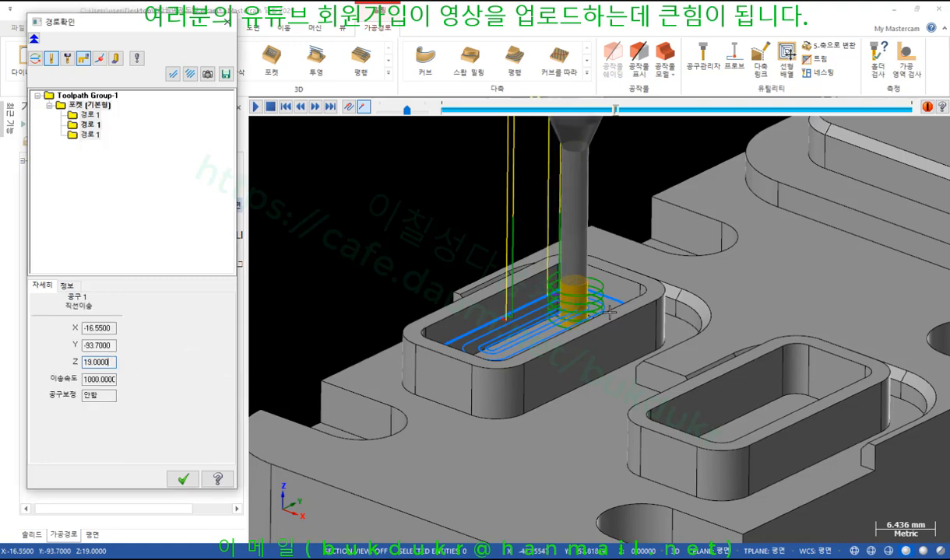
# Step: Step the backplot backward to the rapid retract above the pocket in the first depth pass
pyautogui.click(649, 209)
pyautogui.press('b')
pyautogui.press('b')
pyautogui.press('b')
pyautogui.press('b')
pyautogui.press('b')
pyautogui.press('b')
pyautogui.press('b')
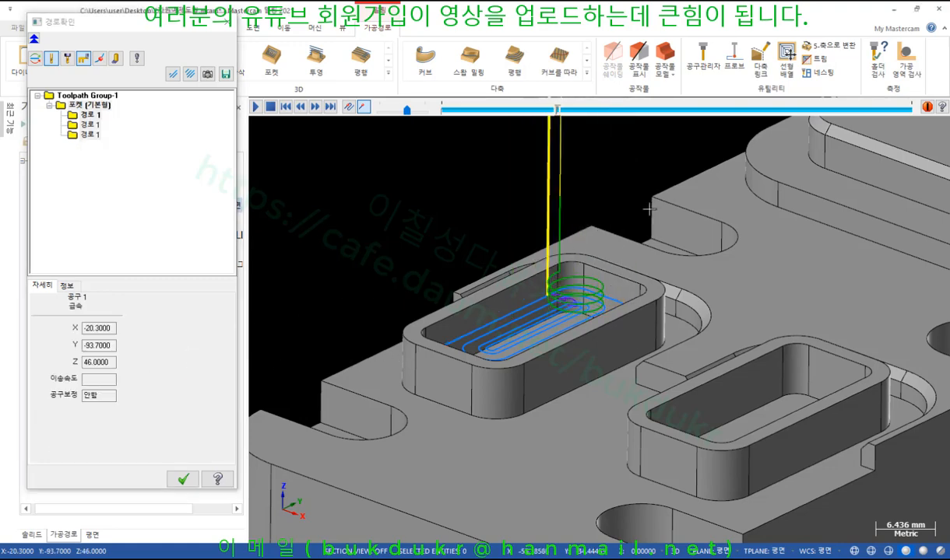
# Step: Advance the backplot through the first depth's remaining cuts and into the second depth pass, and examine the tool's path up close
pyautogui.press('s')
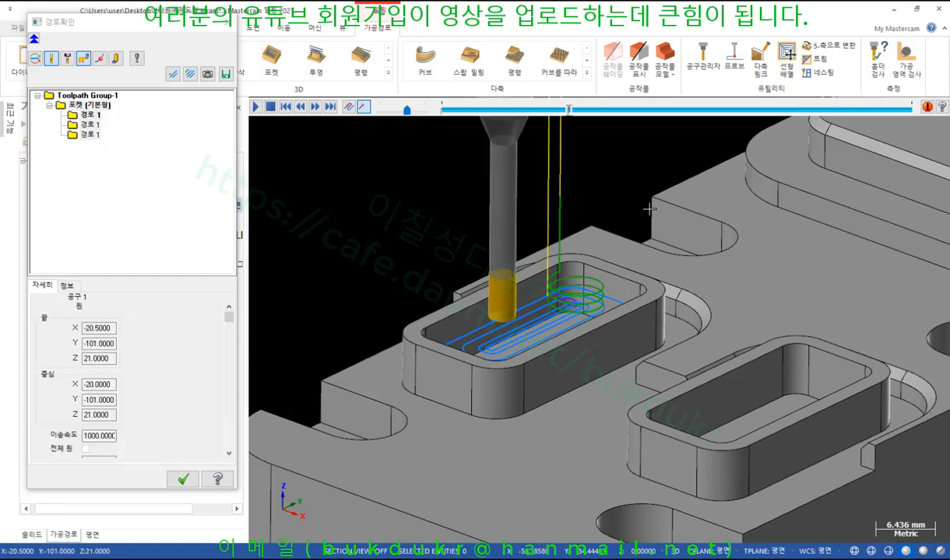
pyautogui.moveTo(569, 112); pyautogui.dragTo(684, 115)
pyautogui.scroll(8, 612, 243)
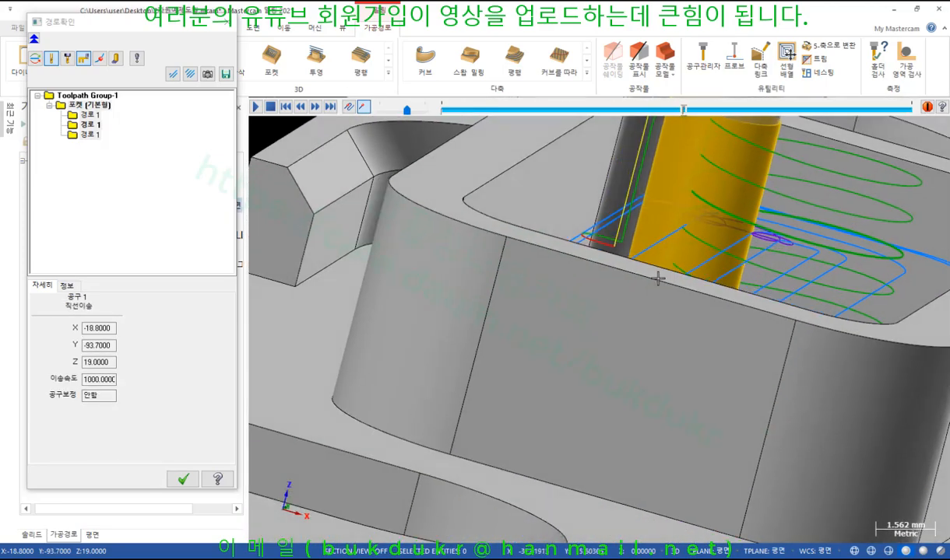
pyautogui.moveTo(658, 278); pyautogui.dragTo(686, 197, button='middle')
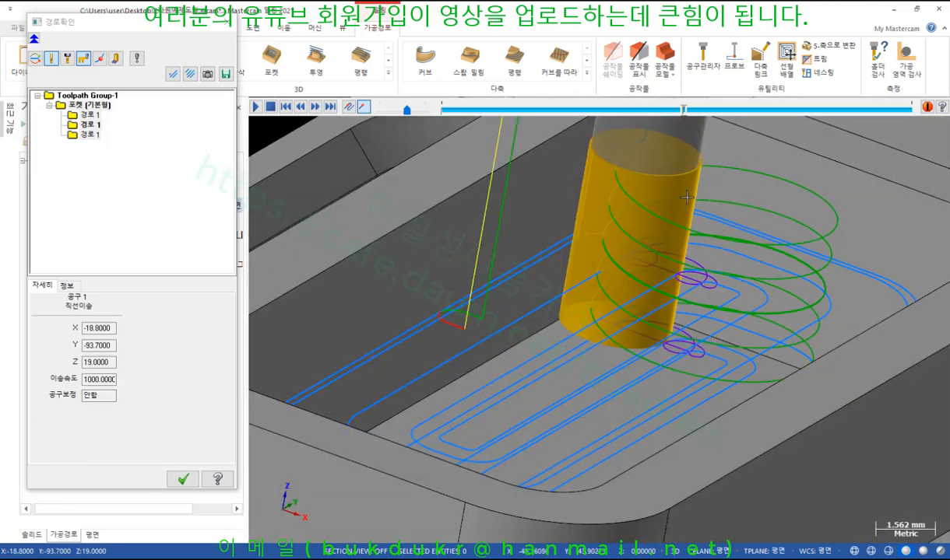
pyautogui.moveTo(682, 112); pyautogui.dragTo(700, 113)
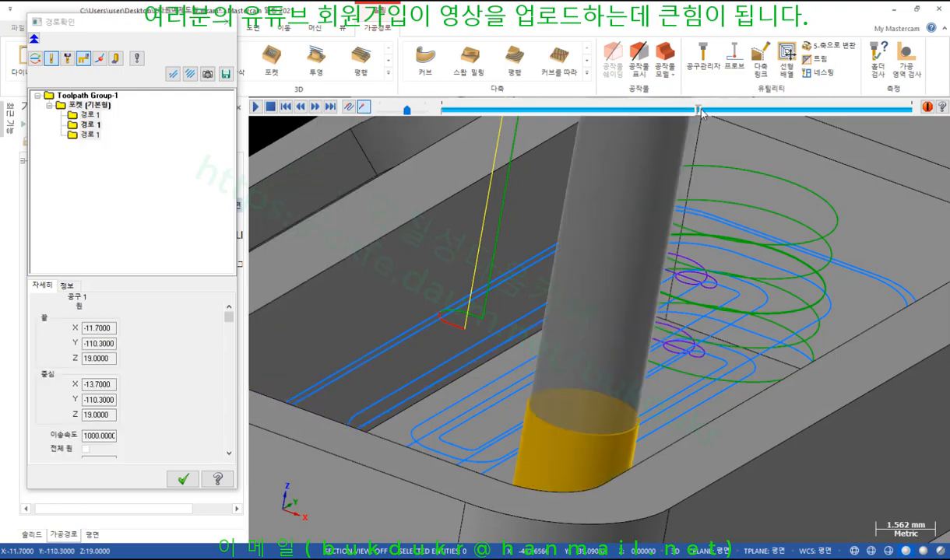
pyautogui.scroll(-5, 679, 147)
pyautogui.moveTo(679, 147); pyautogui.dragTo(598, 311, button='middle')
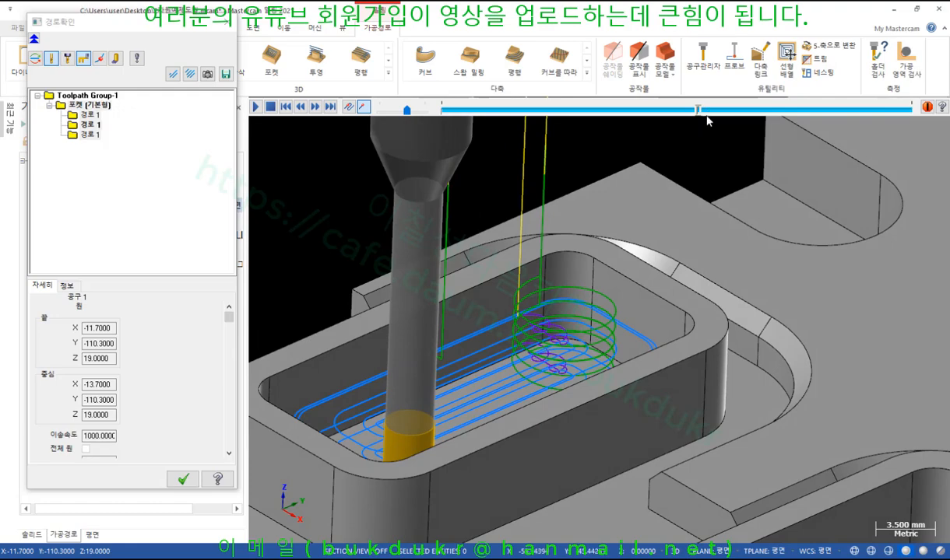
pyautogui.moveTo(697, 110)
pyautogui.mouseDown()
pyautogui.moveTo(545, 110)
pyautogui.moveTo(656, 122)
pyautogui.moveTo(697, 110)
pyautogui.mouseUp()
pyautogui.scroll(-3, 574, 310)
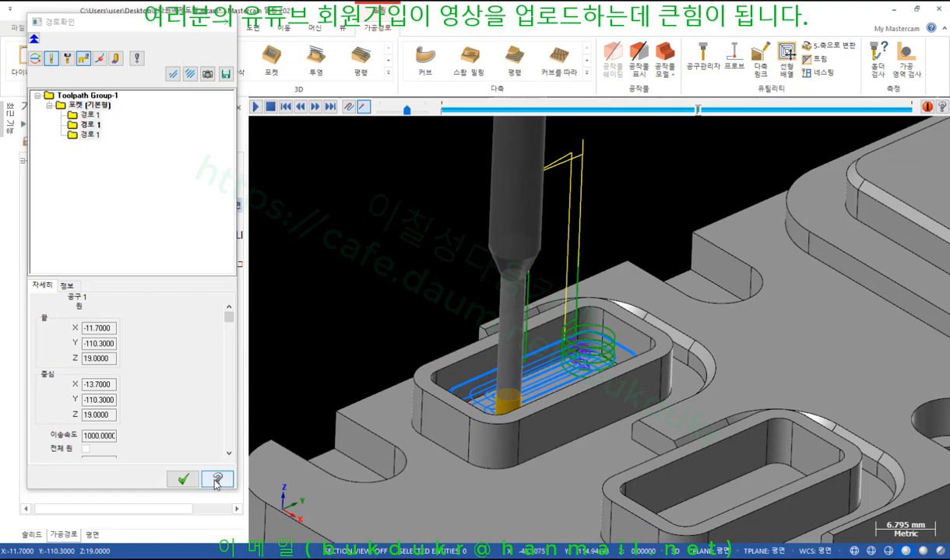
# Step: Close the backplot and duplicate the pocket operation below the original in Toolpath Group-1
pyautogui.click(183, 479)
pyautogui.moveTo(116, 205); pyautogui.dragTo(133, 320, button='right')
pyautogui.click(144, 363)
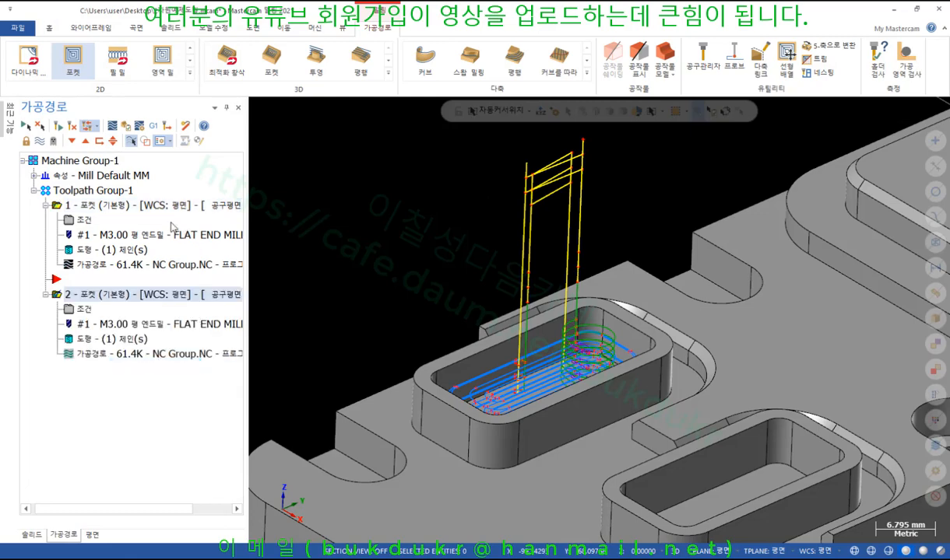
# Step: Enable 공구 유지 (keep tool down) in the depth-cut parameters of pocket operation 2 and regenerate its toolpath
pyautogui.click(84, 310)
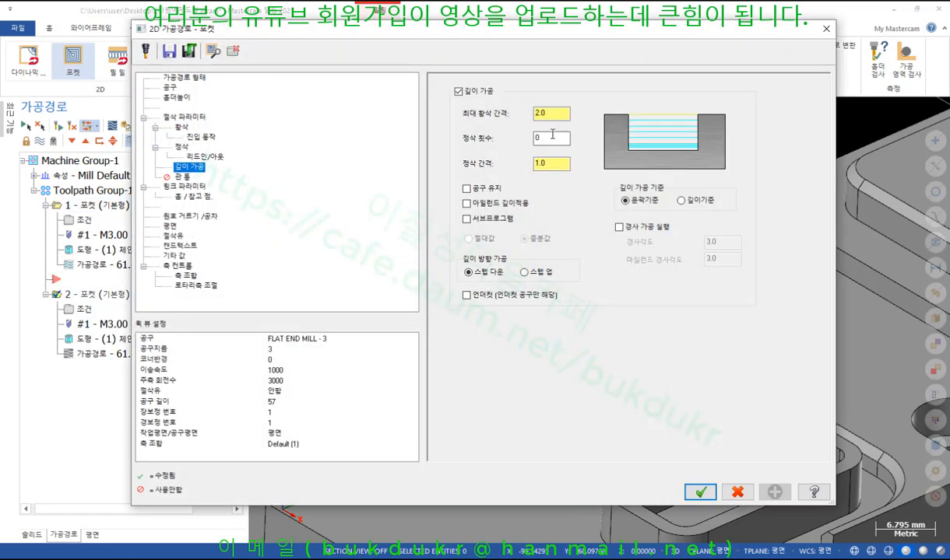
pyautogui.click(484, 188)
pyautogui.click(701, 492)
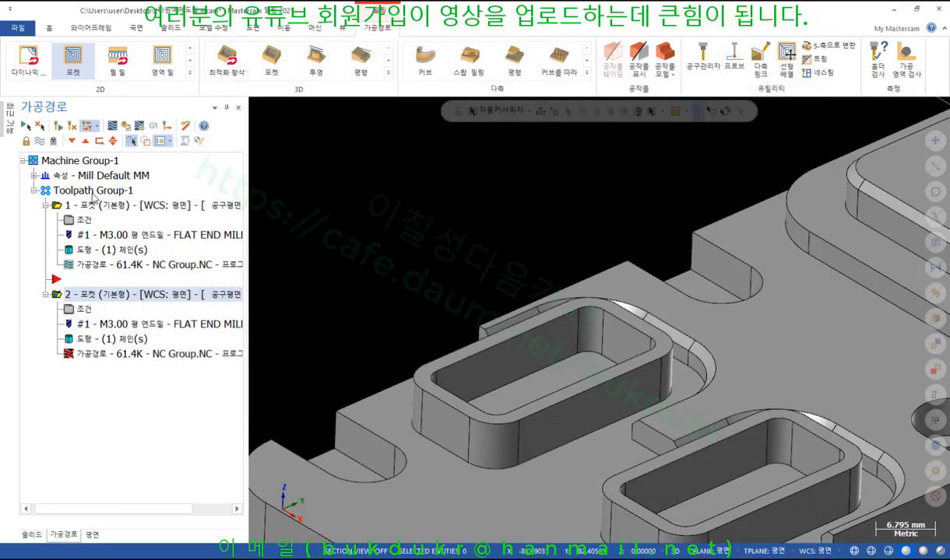
pyautogui.click(62, 127)
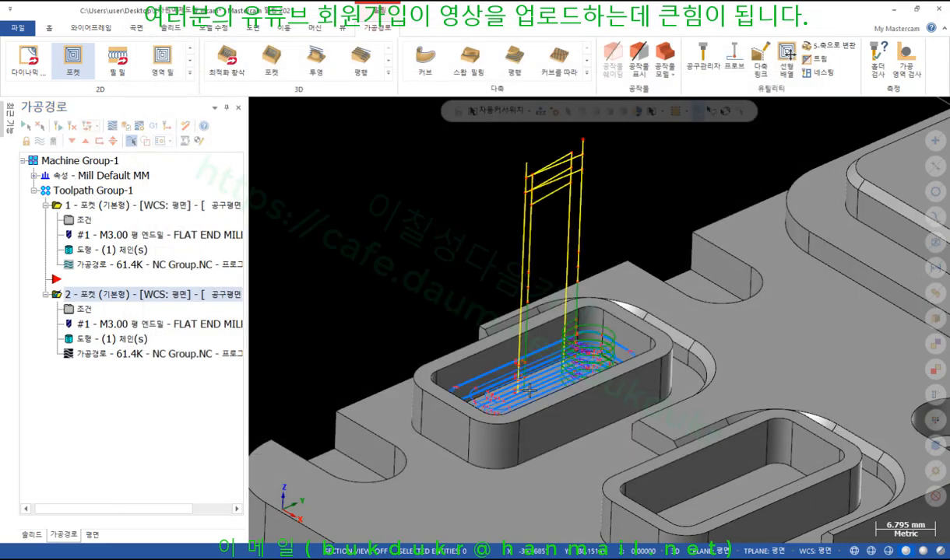
pyautogui.scroll(5, 571, 383)
pyautogui.scroll(-4, 571, 383)
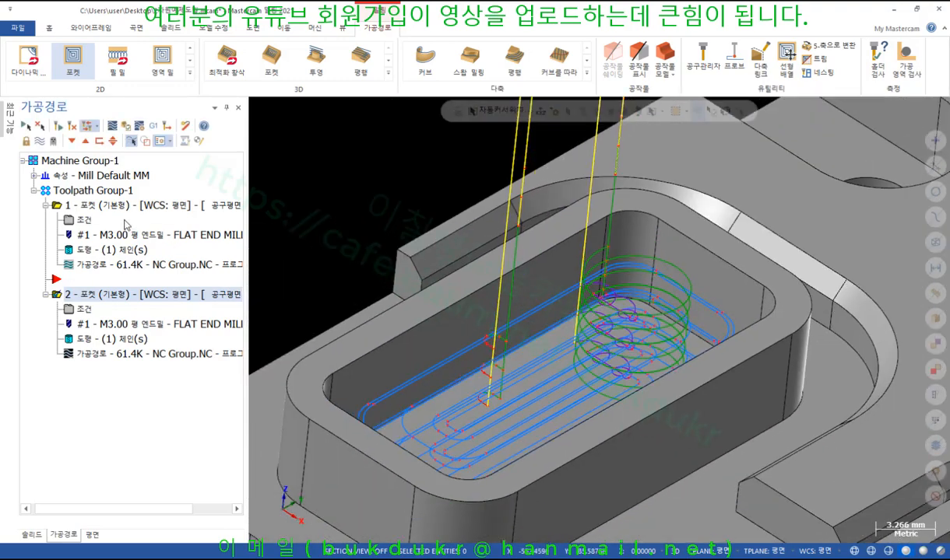
# Step: Compare the displayed toolpaths and depth-cut settings of pocket operations 1 and 2, checking the 공구 유지 option in each
pyautogui.click(93, 207)
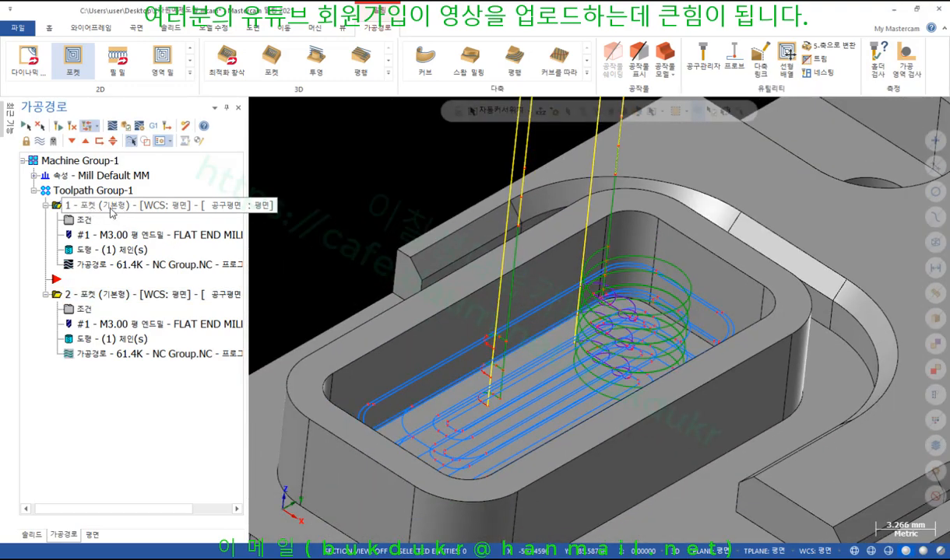
pyautogui.click(88, 296)
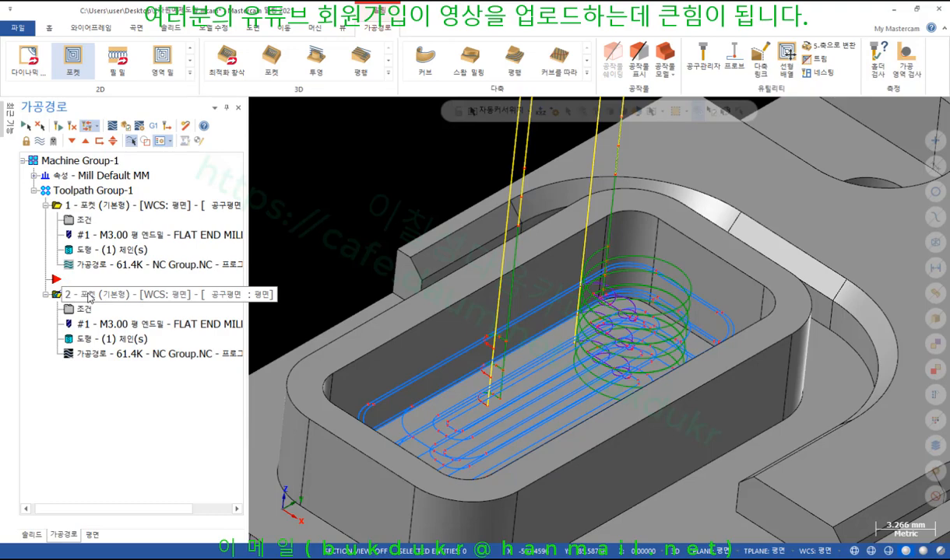
pyautogui.click(86, 222)
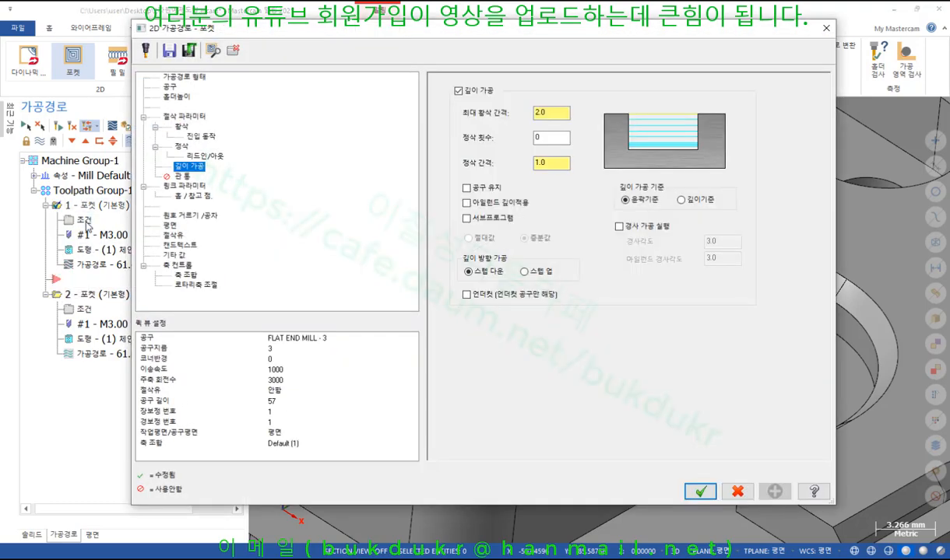
pyautogui.click(700, 491)
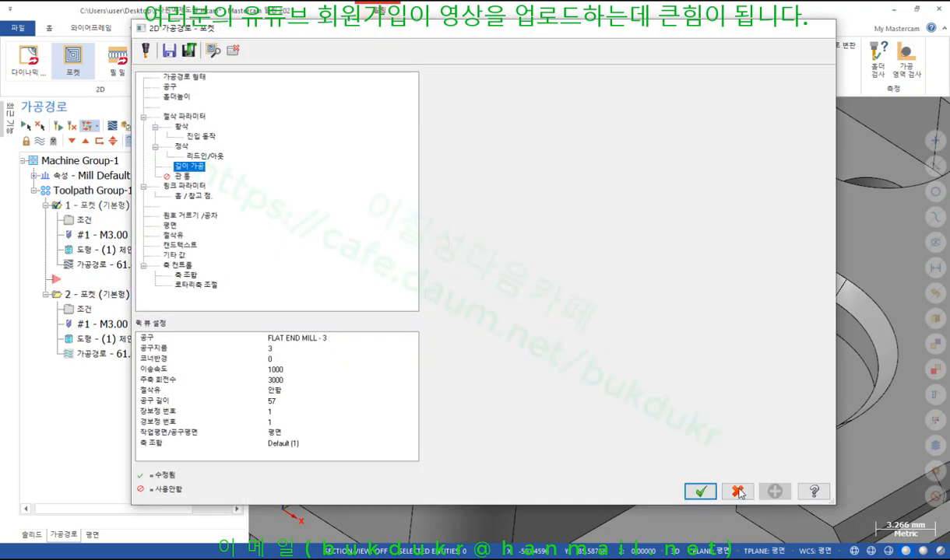
pyautogui.click(83, 309)
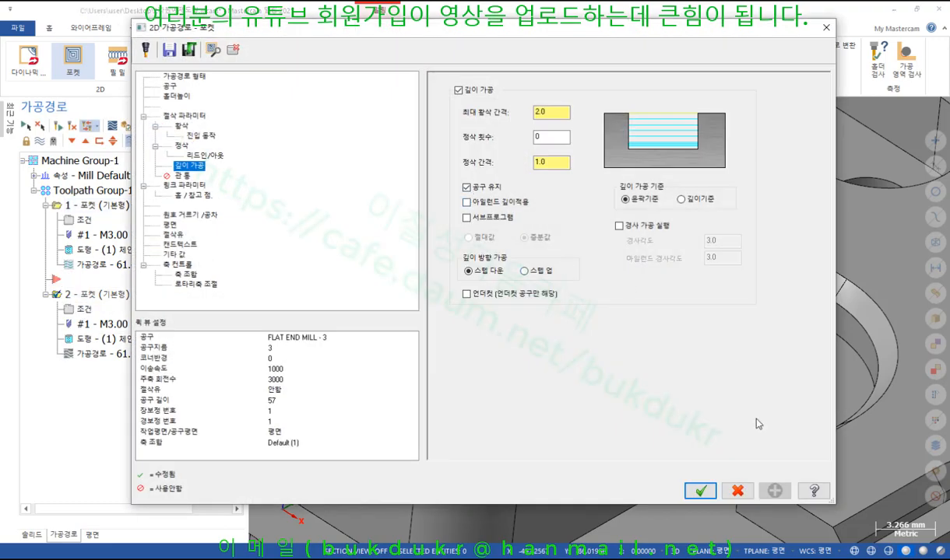
pyautogui.click(700, 491)
pyautogui.scroll(3, 567, 365)
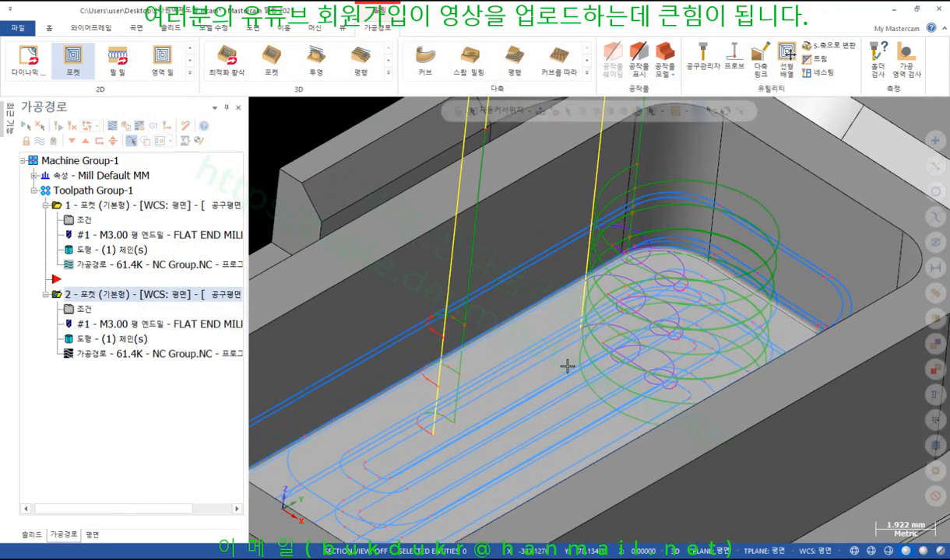
pyautogui.scroll(-3, 567, 366)
pyautogui.moveTo(568, 365); pyautogui.dragTo(435, 375, button='middle')
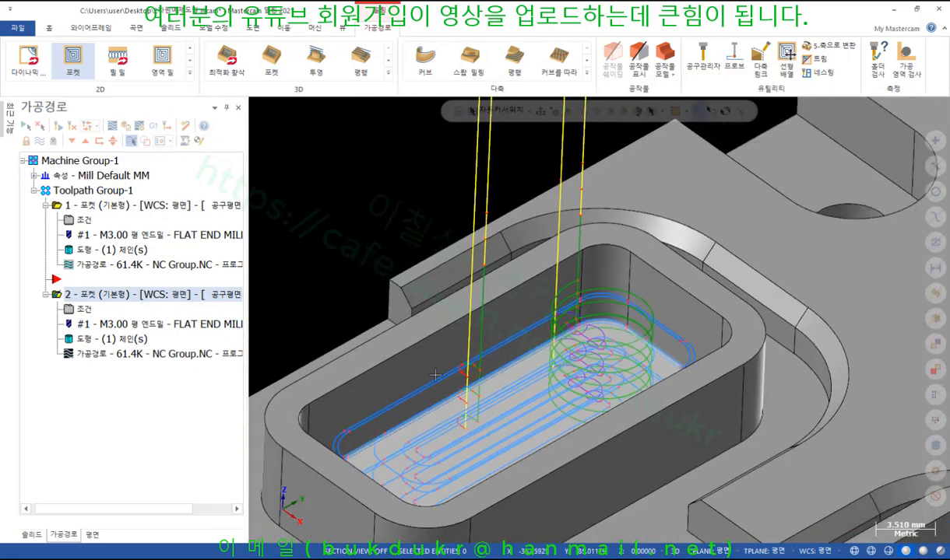
# Step: Backplot pocket operation 2 up to the second depth pass and examine the move from the first depth's finish to the helical entry
pyautogui.click(89, 352)
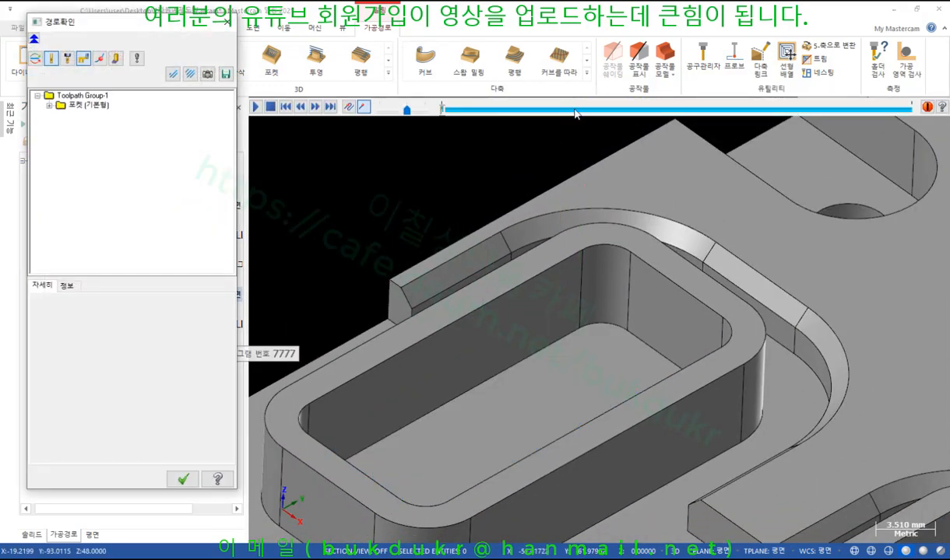
pyautogui.moveTo(442, 111); pyautogui.dragTo(613, 137)
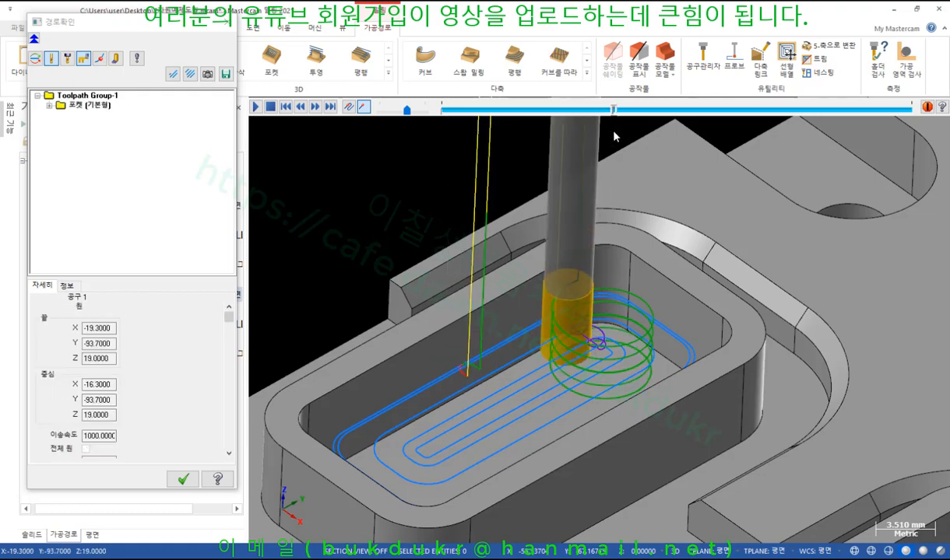
pyautogui.scroll(3, 562, 359)
pyautogui.moveTo(562, 360); pyautogui.dragTo(575, 347, button='middle')
pyautogui.scroll(2, 608, 388)
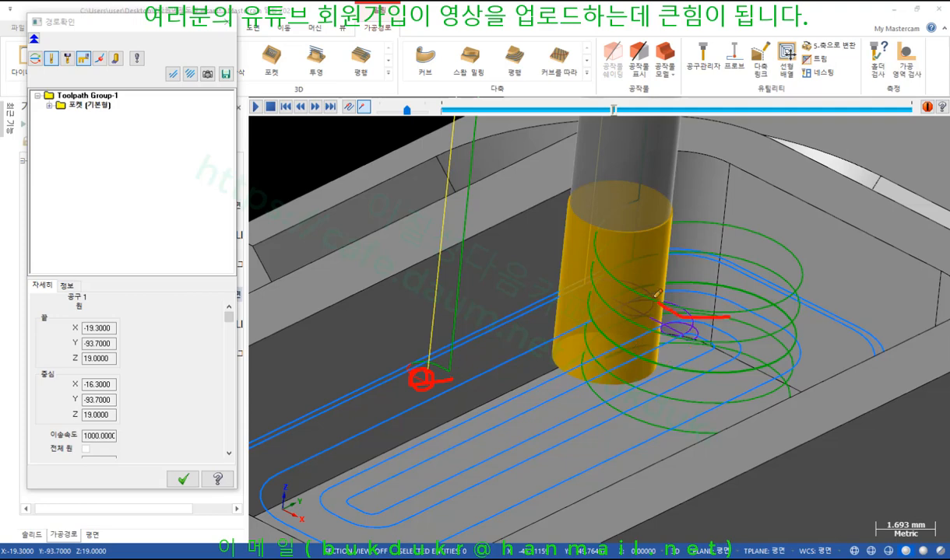
pyautogui.moveTo(626, 280)
pyautogui.mouseDown()
pyautogui.moveTo(688, 243)
pyautogui.moveTo(599, 324)
pyautogui.moveTo(744, 381)
pyautogui.moveTo(683, 333)
pyautogui.mouseUp()
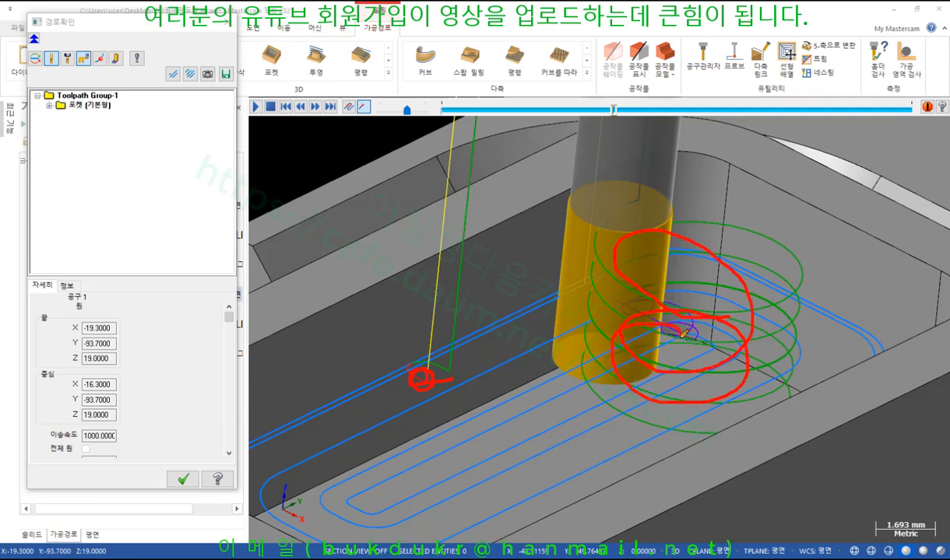
pyautogui.moveTo(421, 378); pyautogui.dragTo(644, 379)
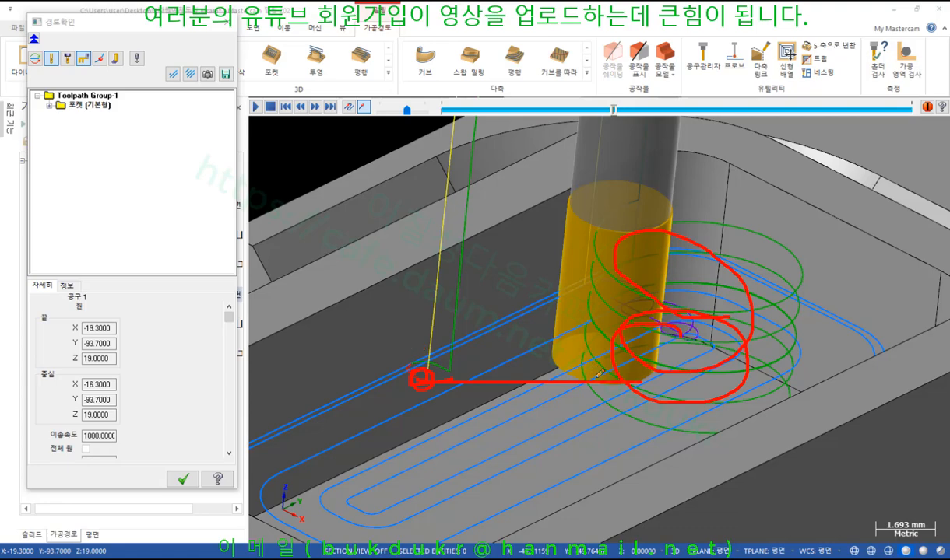
pyautogui.rightClick(671, 285)
pyautogui.click(699, 414)
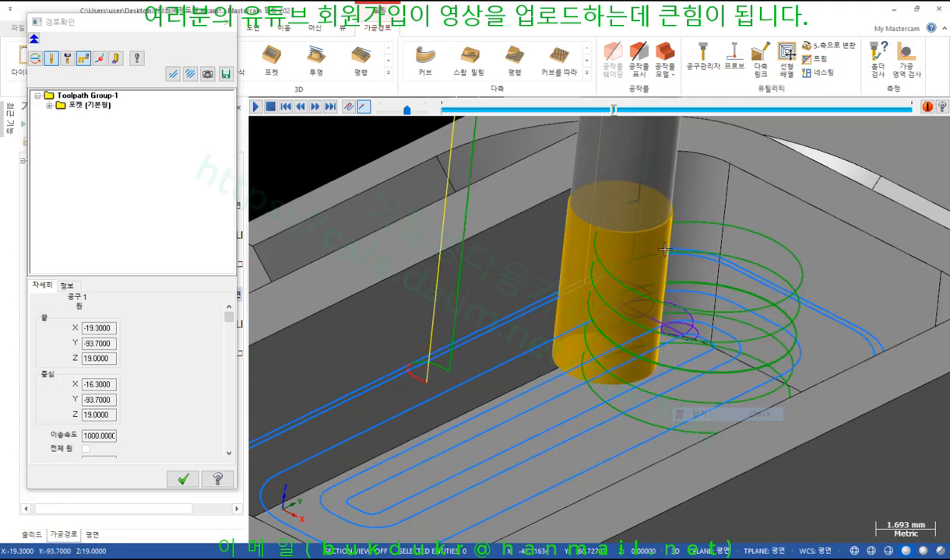
# Step: Close the backplot and set the entry motion of pocket operation 1 to 안함 (off)
pyautogui.click(183, 479)
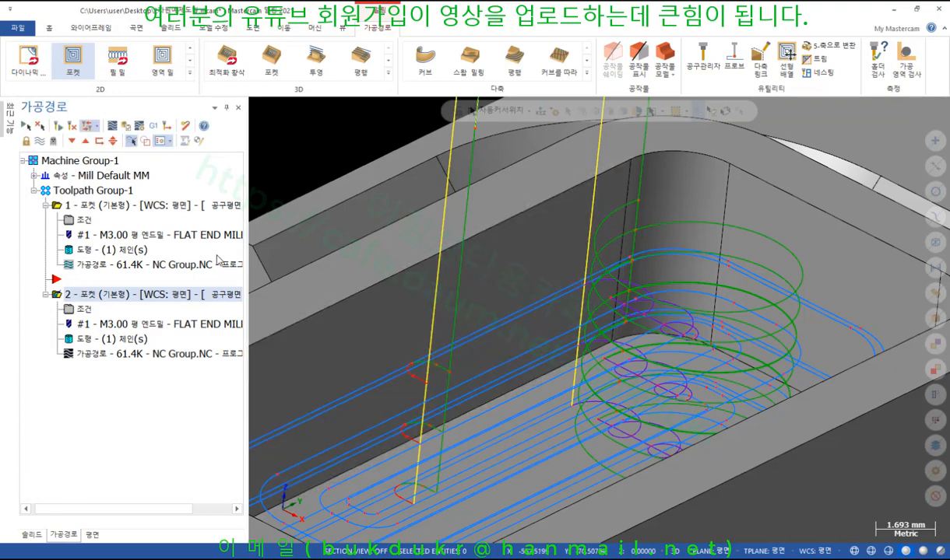
pyautogui.click(84, 220)
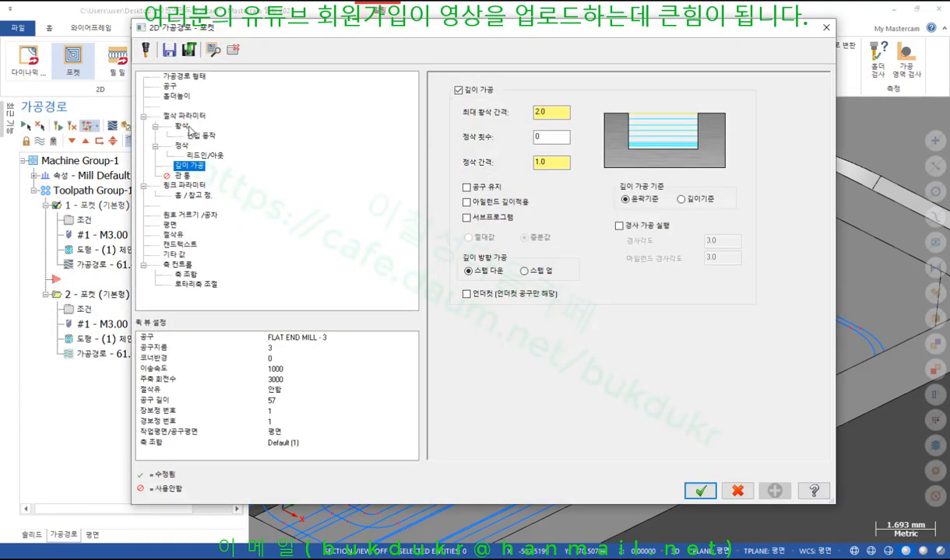
pyautogui.click(199, 136)
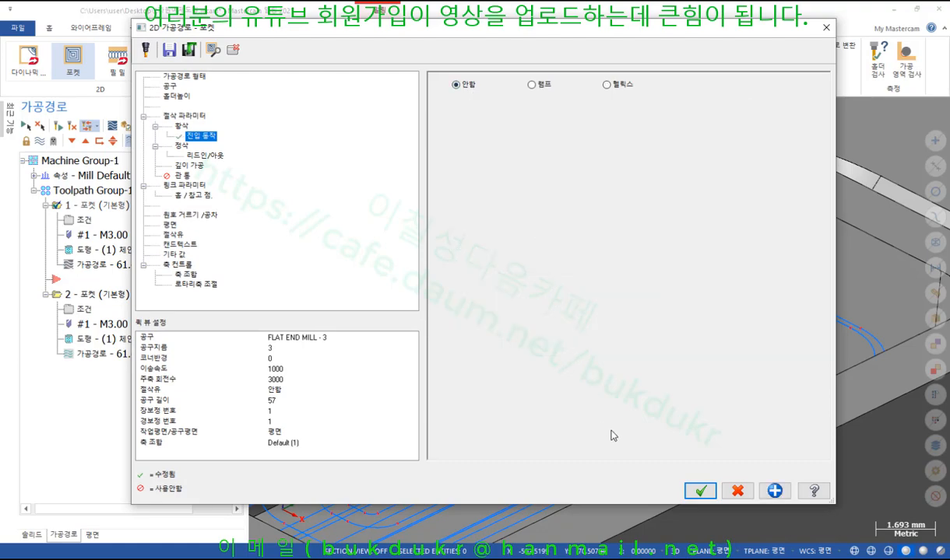
pyautogui.click(699, 490)
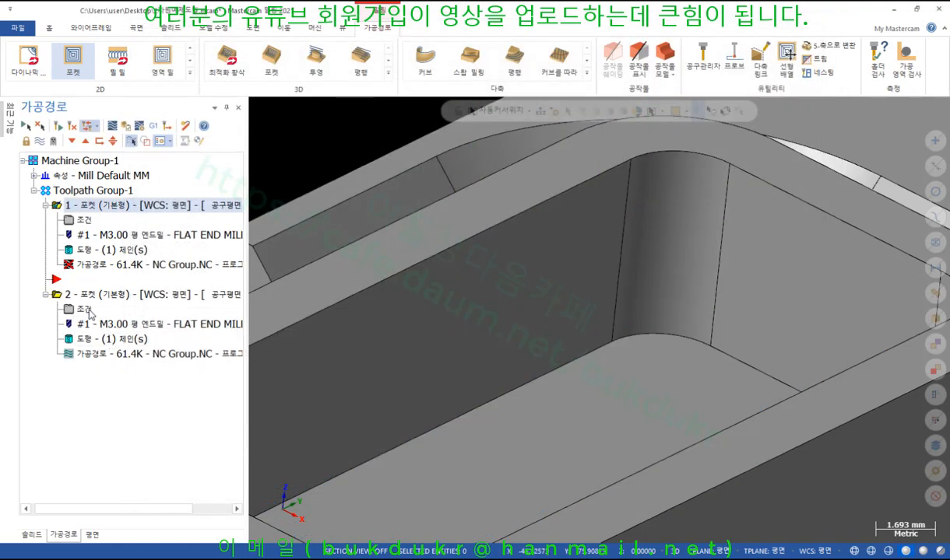
# Step: Set the entry motion of pocket operation 2 to 안함 (off) and regenerate both pocket toolpaths
pyautogui.click(87, 310)
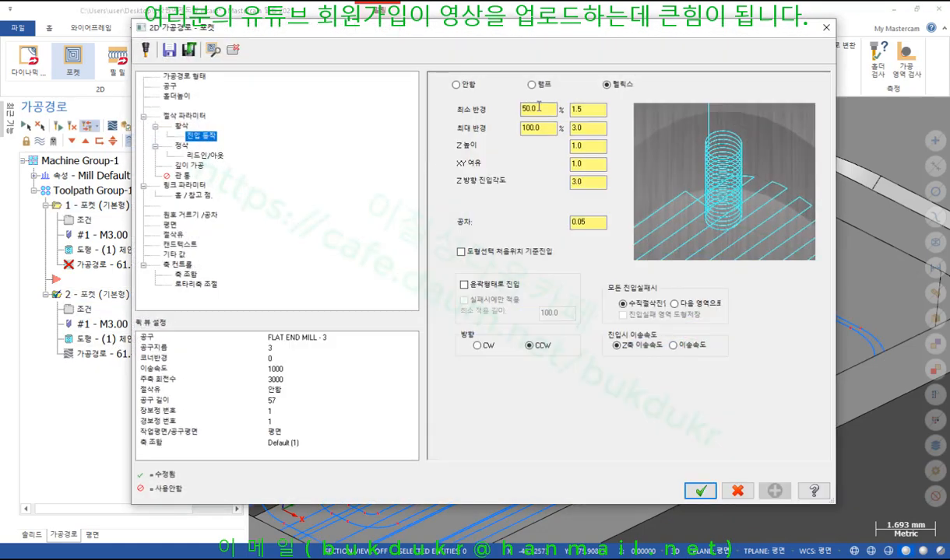
pyautogui.click(466, 87)
pyautogui.click(699, 484)
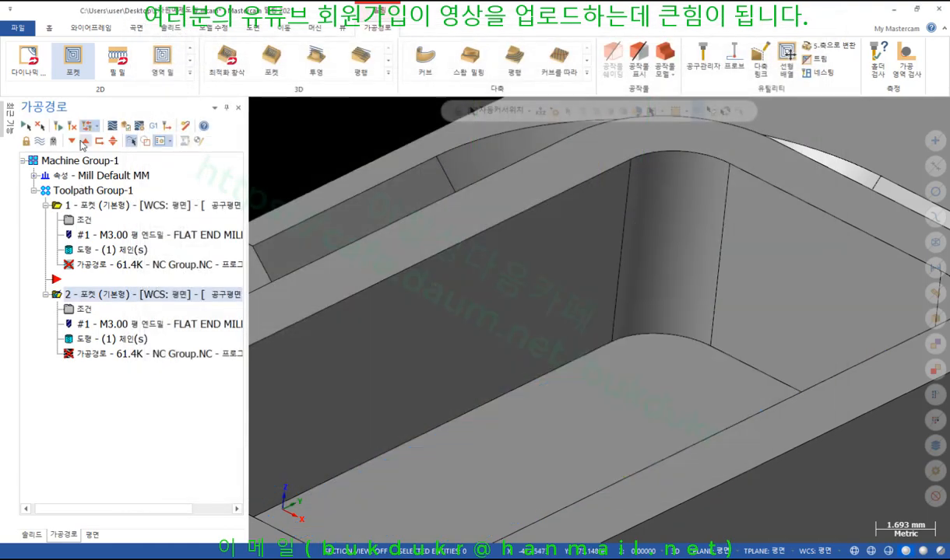
pyautogui.click(74, 127)
pyautogui.scroll(-7, 518, 300)
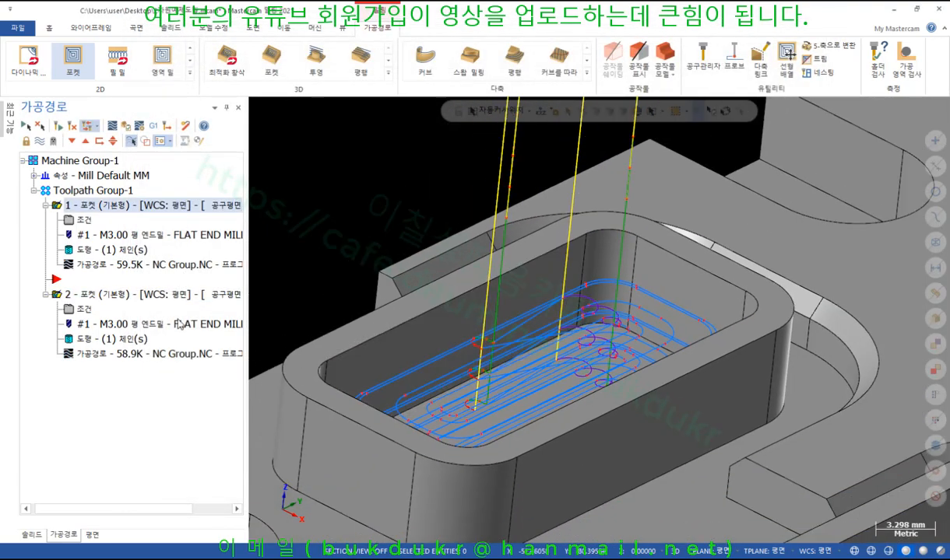
# Step: Display the toolpaths of pocket operations 1 and 2 alternately and compare the linking moves between their depth passes
pyautogui.click(87, 294)
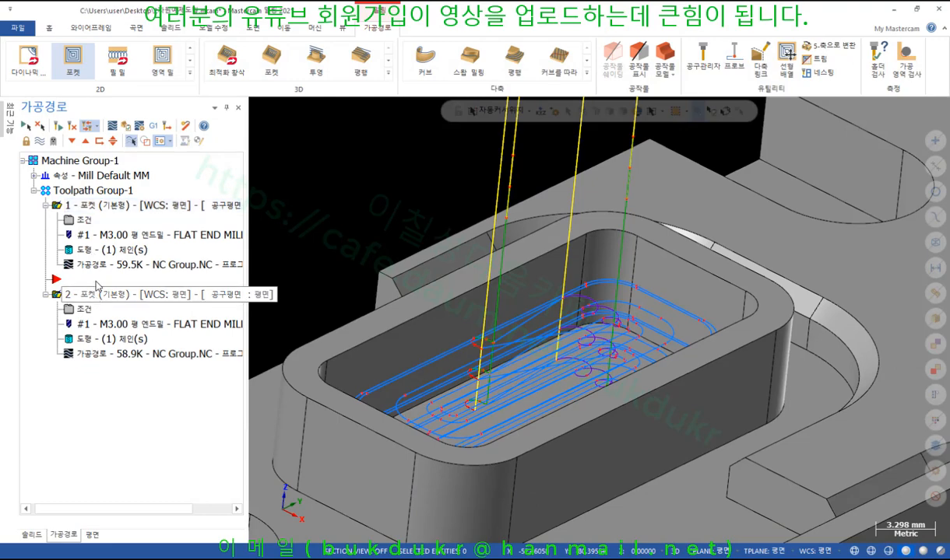
pyautogui.click(99, 206)
pyautogui.scroll(-3, 514, 312)
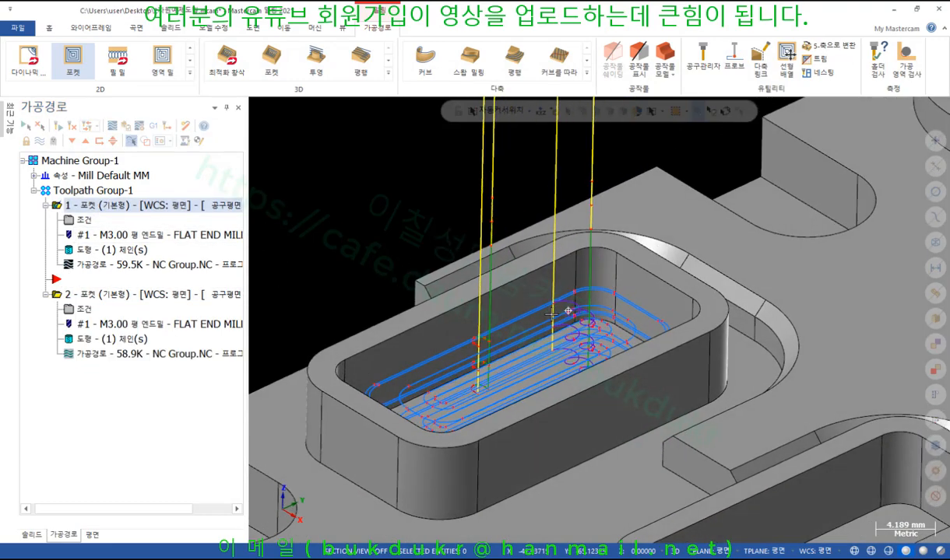
pyautogui.click(99, 296)
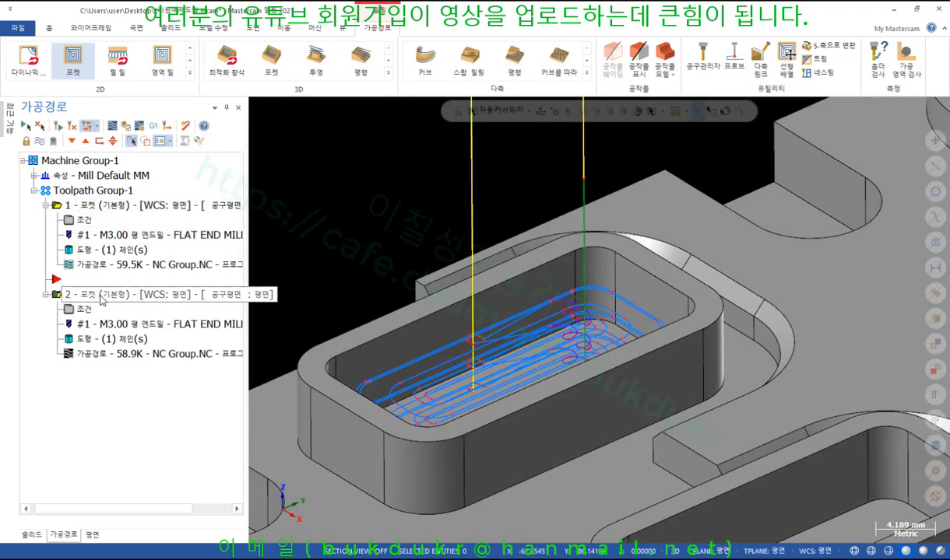
pyautogui.click(95, 207)
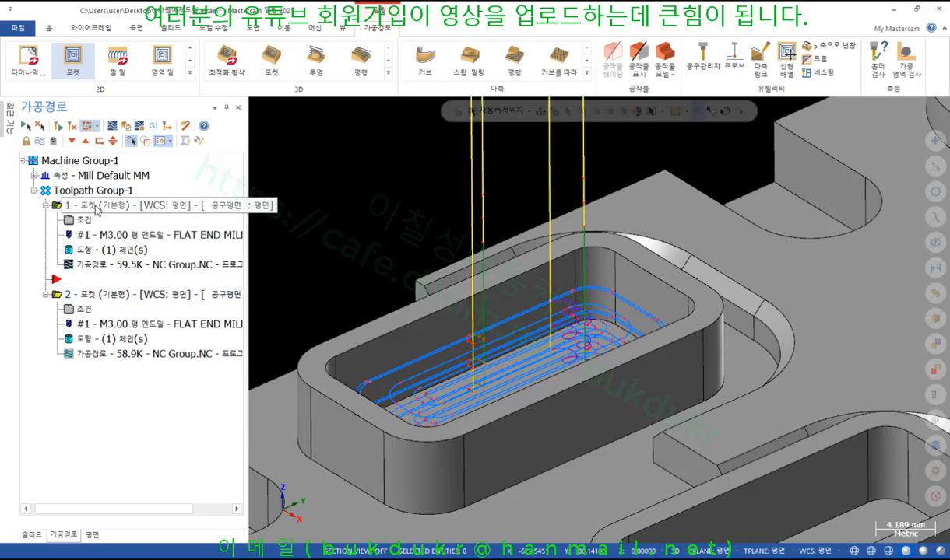
# Step: Compare the displayed toolpaths of pocket operations 1 and 2, and backplot operation 1 to the end of its first depth pass
pyautogui.click(97, 294)
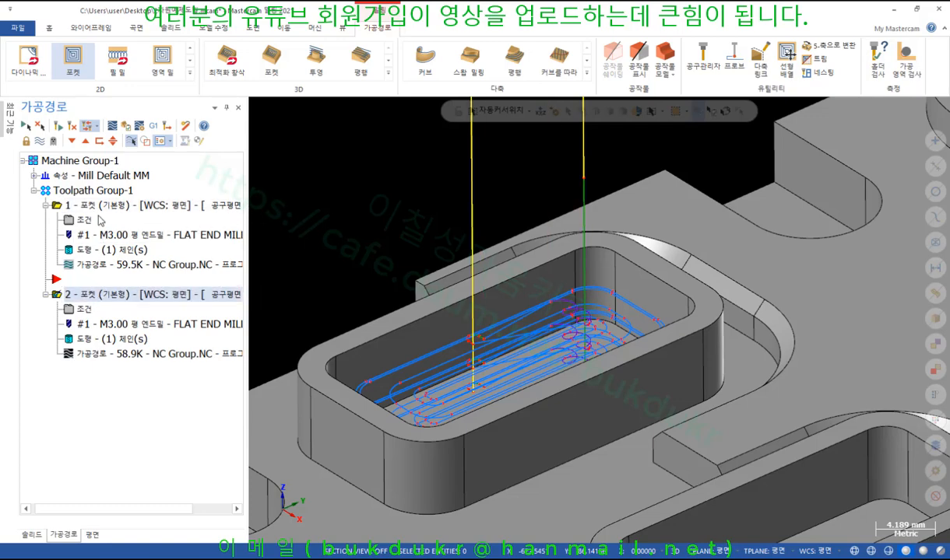
pyautogui.click(94, 208)
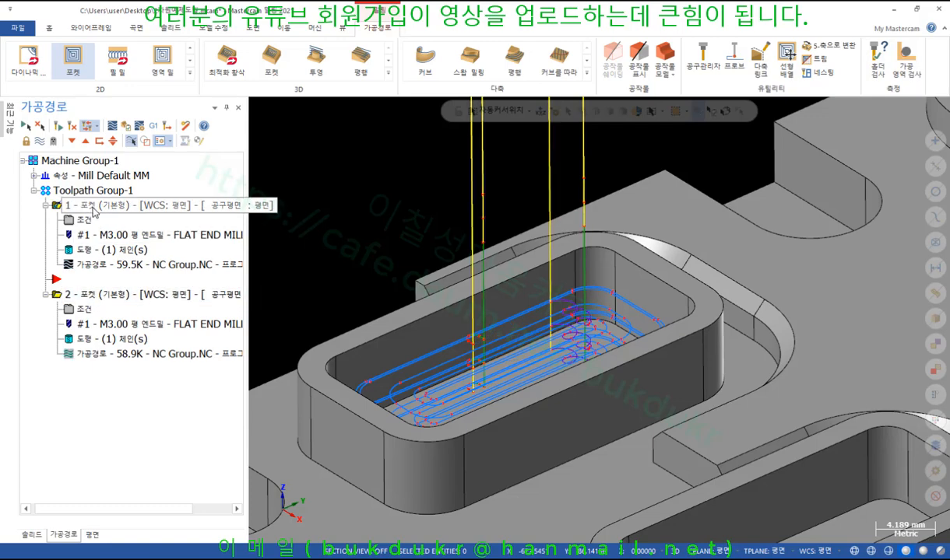
pyautogui.click(86, 265)
pyautogui.scroll(-4, 537, 503)
pyautogui.moveTo(442, 111); pyautogui.dragTo(591, 134)
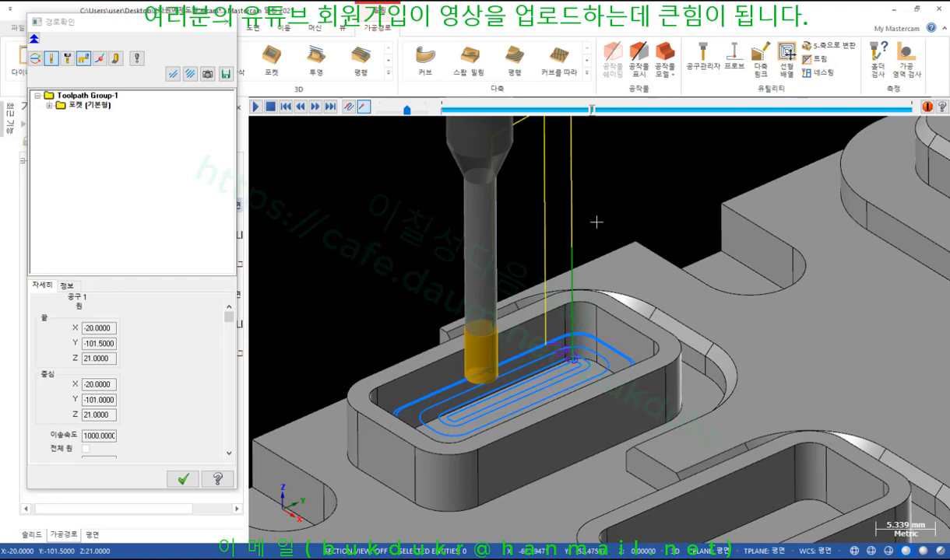
# Step: Step operation 1's backplot through the retract after the first depth pass and the plunge into the second depth pass
pyautogui.scroll(-2, 643, 314)
pyautogui.scroll(1, 643, 313)
pyautogui.press('s')
pyautogui.press('s')
pyautogui.press('s')
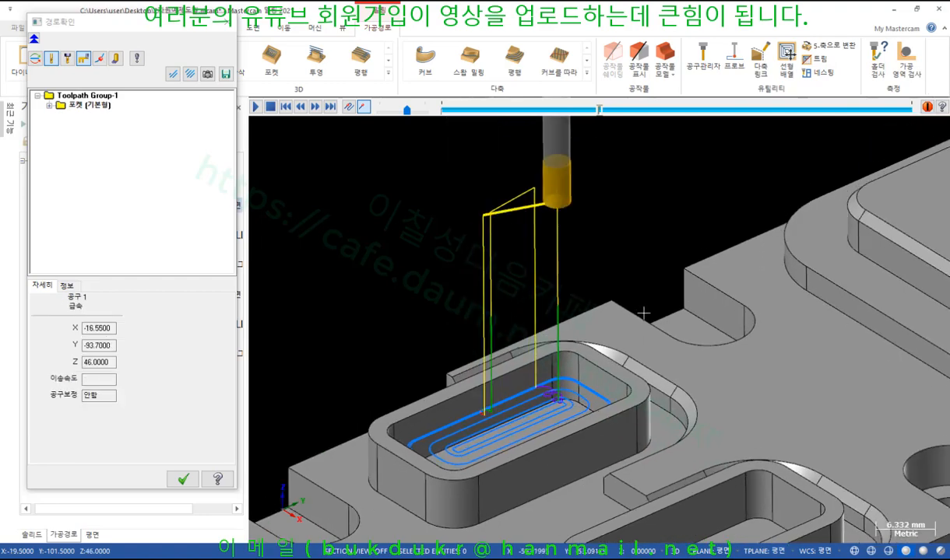
pyautogui.press('s')
pyautogui.press('s')
pyautogui.press('s')
pyautogui.scroll(4, 565, 405)
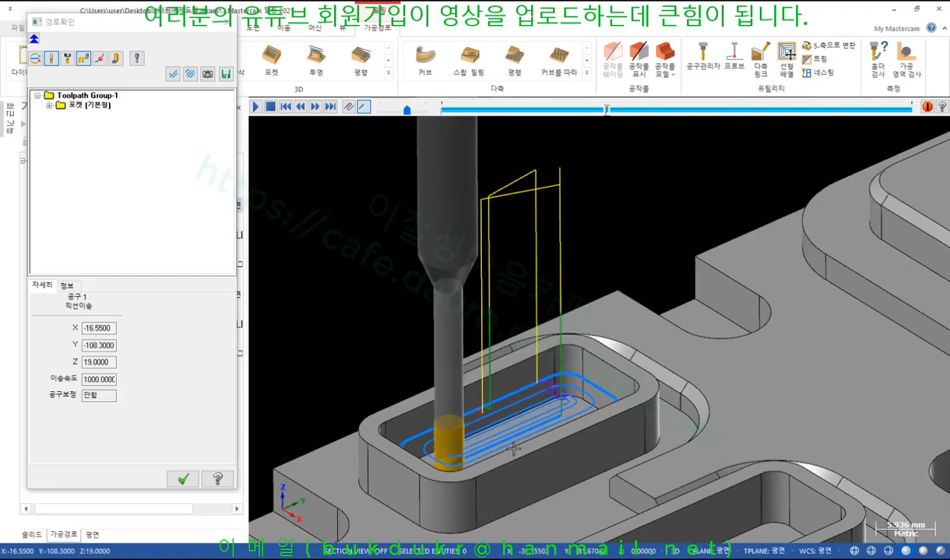
pyautogui.scroll(-2, 565, 403)
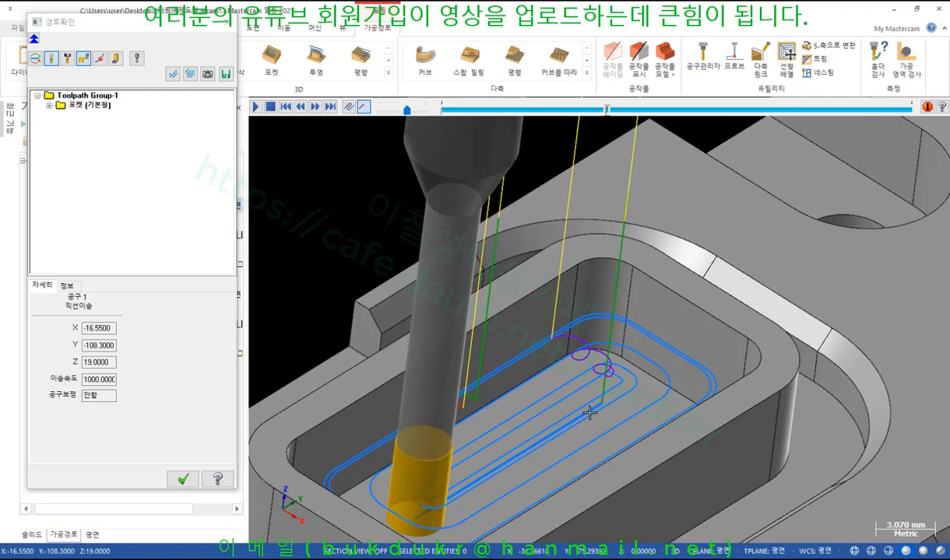
# Step: Close operation 1's backplot, then backplot pocket operation 2 to the linking move after its first depth pass and examine it closely
pyautogui.click(183, 478)
pyautogui.click(140, 294)
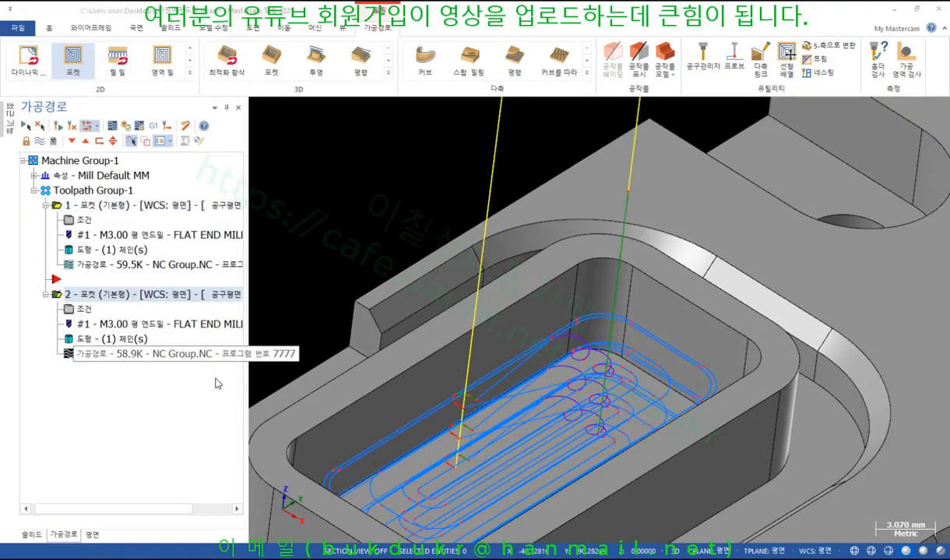
pyautogui.click(92, 353)
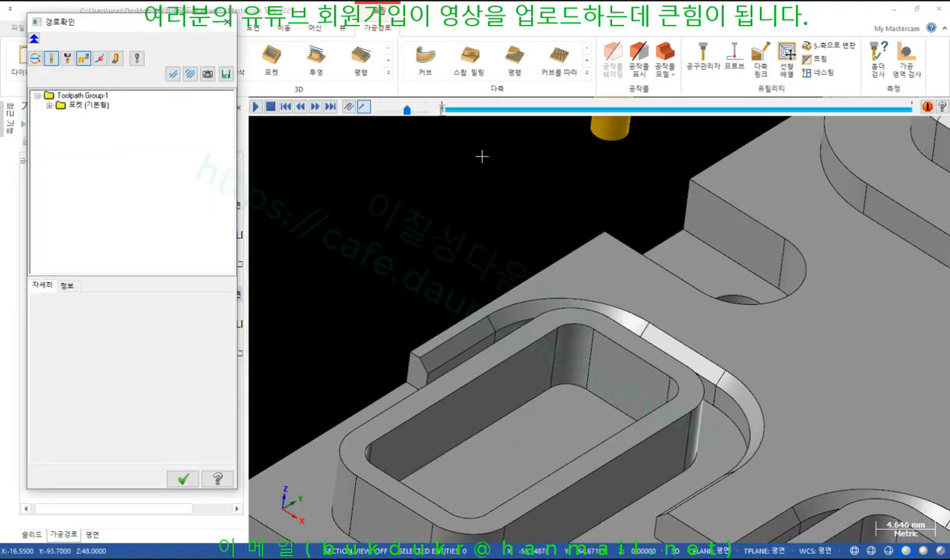
pyautogui.moveTo(440, 110); pyautogui.dragTo(578, 117)
pyautogui.scroll(3, 512, 483)
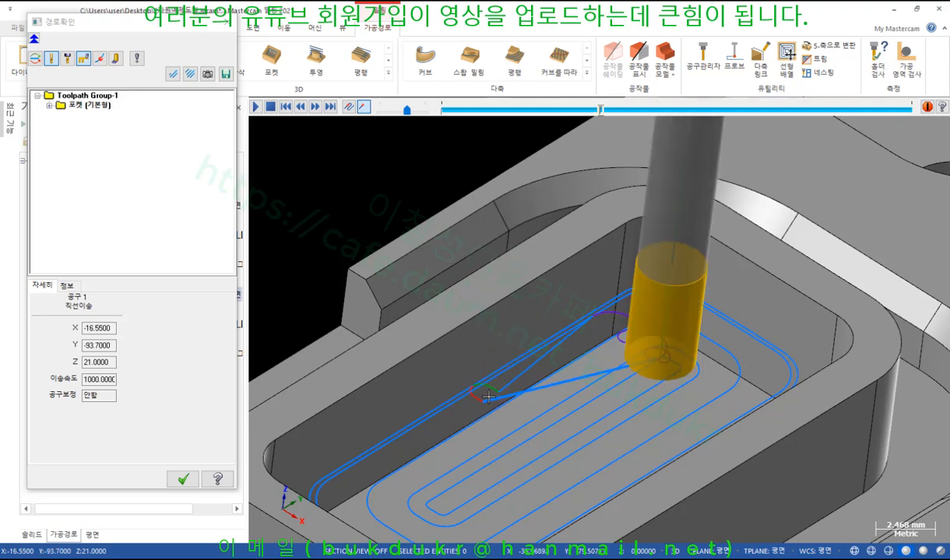
pyautogui.scroll(2, 561, 395)
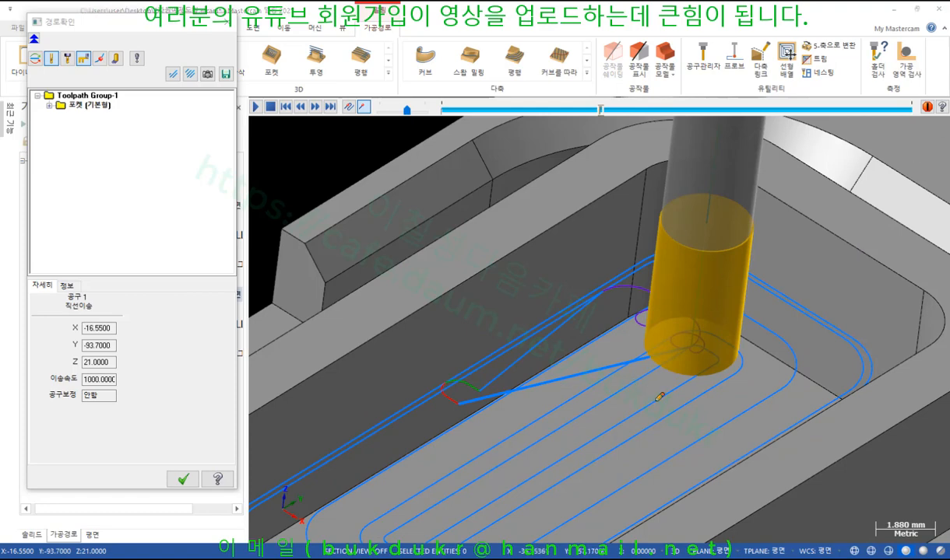
pyautogui.moveTo(595, 448)
pyautogui.mouseDown()
pyautogui.moveTo(548, 336)
pyautogui.moveTo(580, 442)
pyautogui.mouseUp()
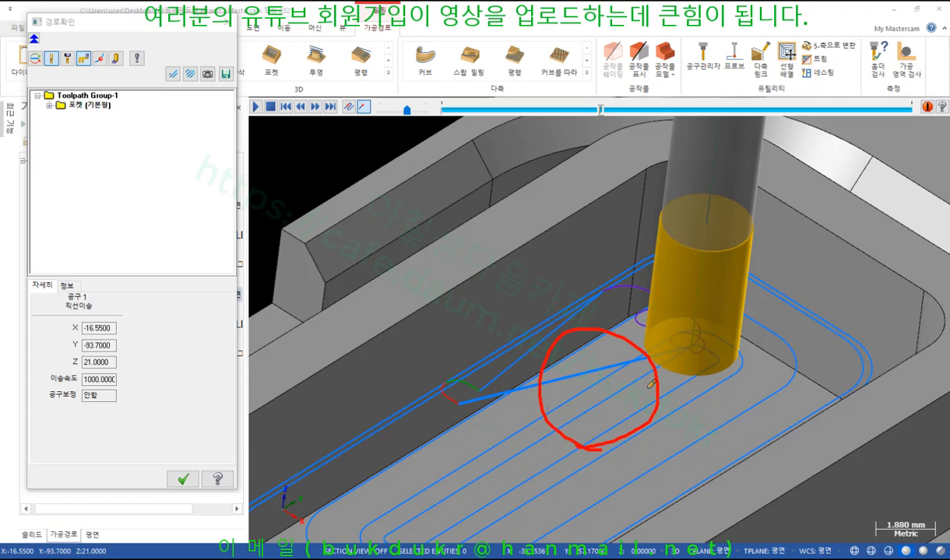
pyautogui.moveTo(459, 403)
pyautogui.mouseDown()
pyautogui.moveTo(534, 362)
pyautogui.moveTo(650, 353)
pyautogui.mouseUp()
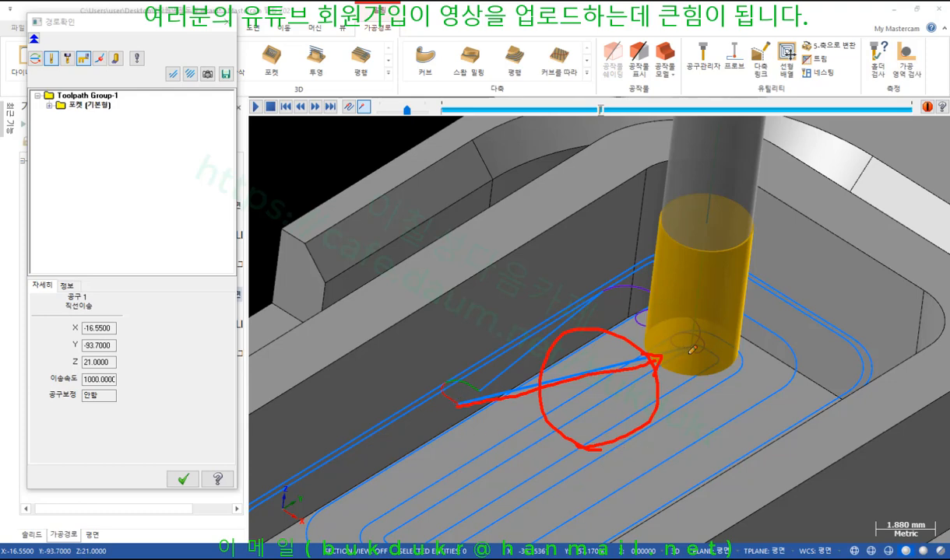
pyautogui.moveTo(696, 346)
pyautogui.mouseDown()
pyautogui.moveTo(700, 385)
pyautogui.moveTo(711, 385)
pyautogui.mouseUp()
pyautogui.moveTo(433, 460)
pyautogui.mouseDown()
pyautogui.moveTo(461, 458)
pyautogui.moveTo(462, 491)
pyautogui.moveTo(416, 436)
pyautogui.moveTo(459, 506)
pyautogui.moveTo(689, 405)
pyautogui.mouseUp()
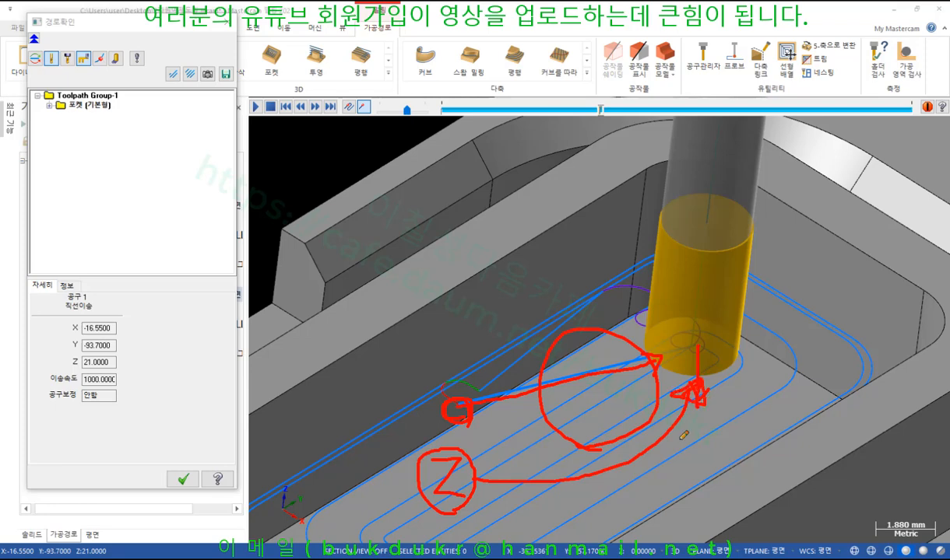
pyautogui.moveTo(692, 344); pyautogui.dragTo(691, 460)
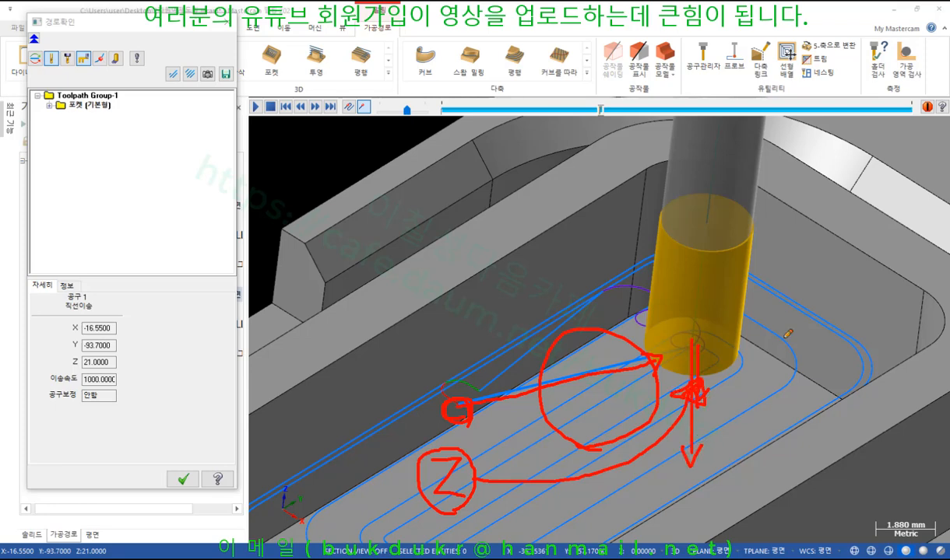
pyautogui.rightClick(748, 290)
pyautogui.click(786, 421)
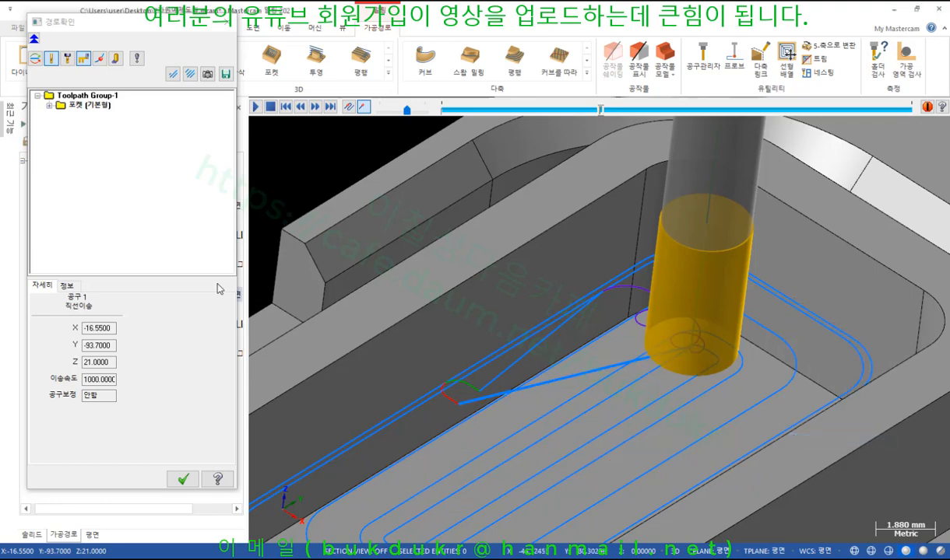
# Step: Close the backplot and review the depth-cut (깊이 가공) settings of pocket operation 2, including 공구 유지, without saving changes
pyautogui.click(182, 479)
pyautogui.click(81, 302)
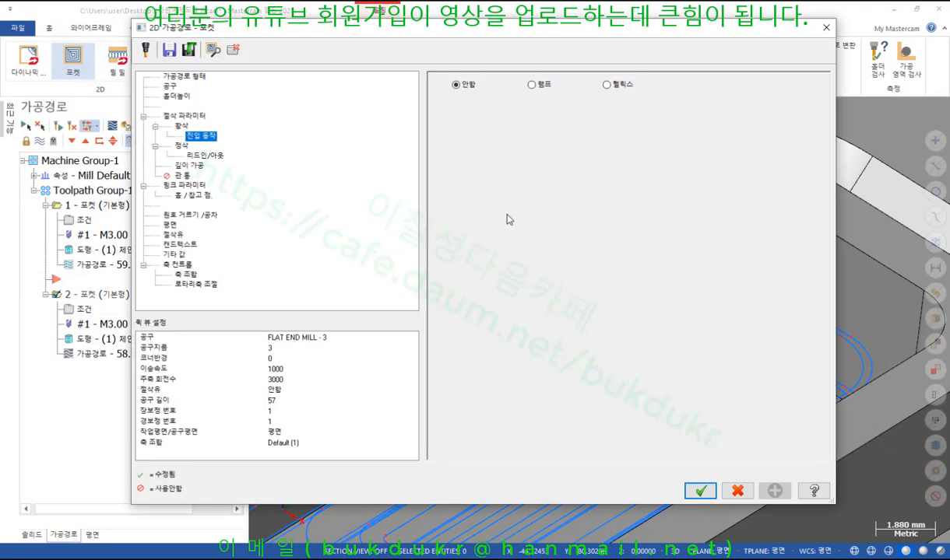
pyautogui.click(190, 166)
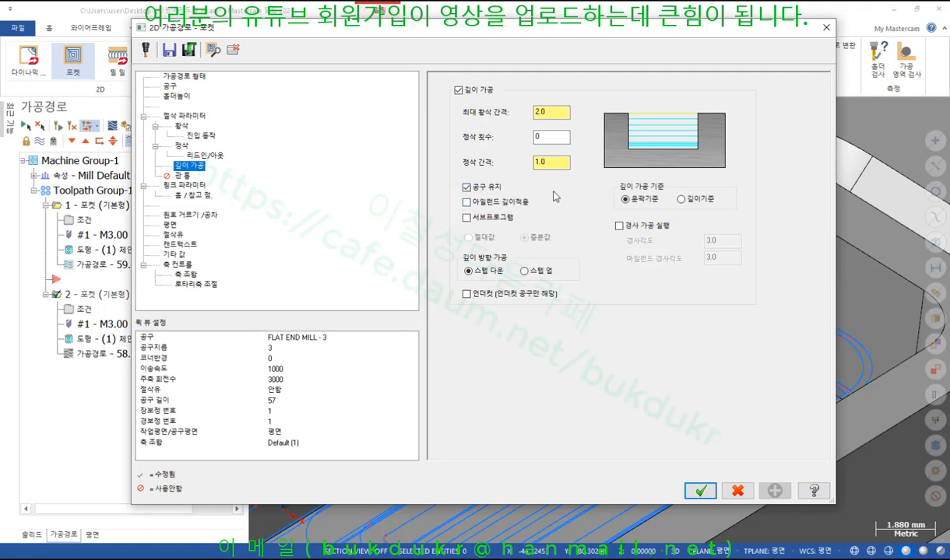
pyautogui.click(738, 491)
# Step: Examine the linking moves of pocket operation 2 inside the pocket from several oblique angles and from nearly straight above
pyautogui.scroll(-3, 580, 265)
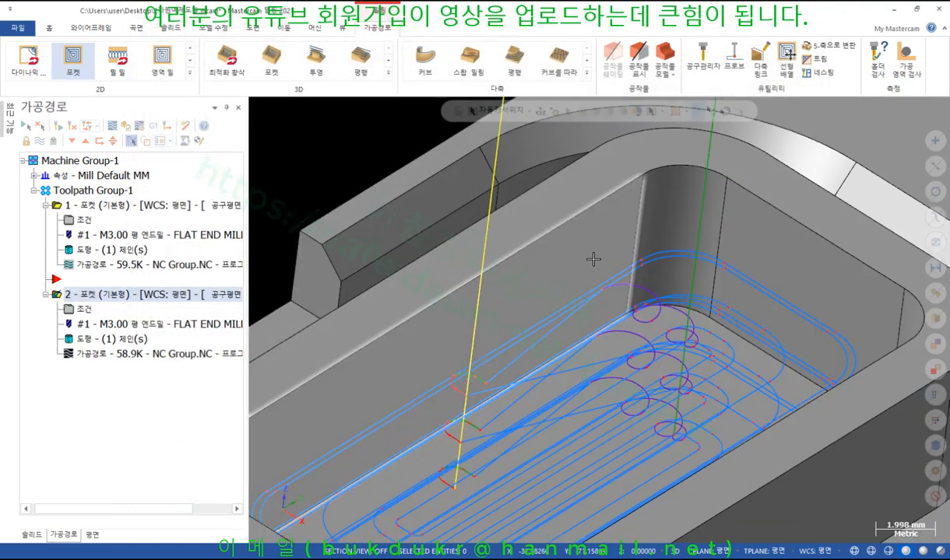
pyautogui.scroll(3, 578, 268)
pyautogui.scroll(-5, 577, 268)
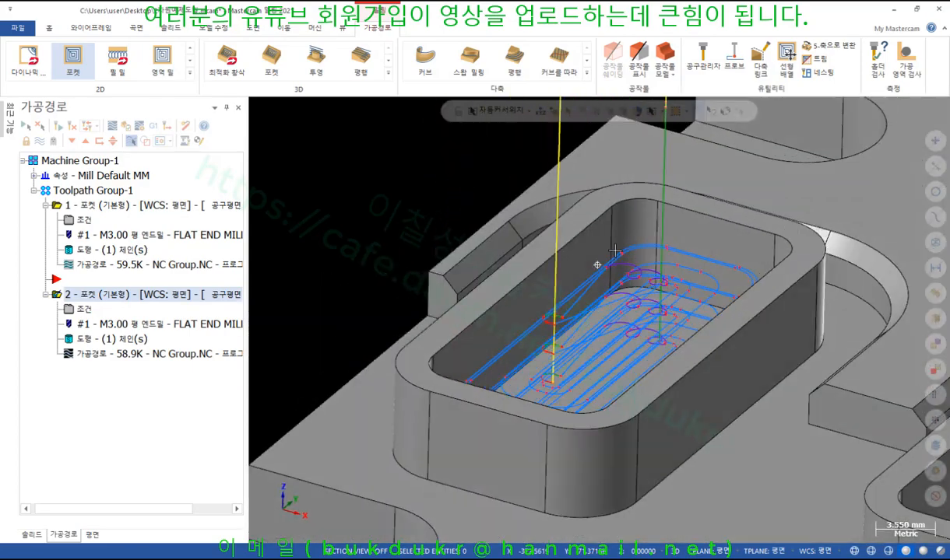
pyautogui.moveTo(516, 357); pyautogui.dragTo(563, 364, button='middle')
pyautogui.scroll(-2, 576, 367)
pyautogui.scroll(7, 552, 366)
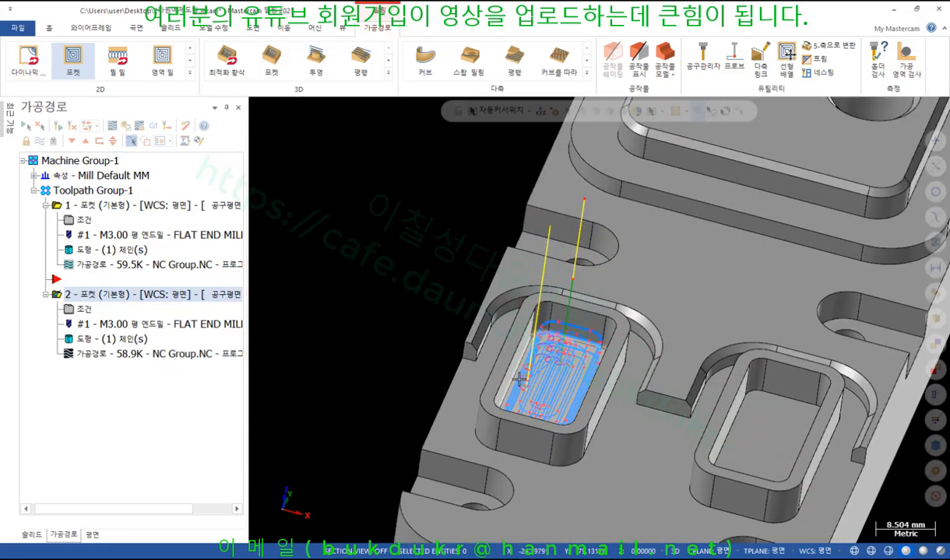
pyautogui.scroll(-4, 548, 370)
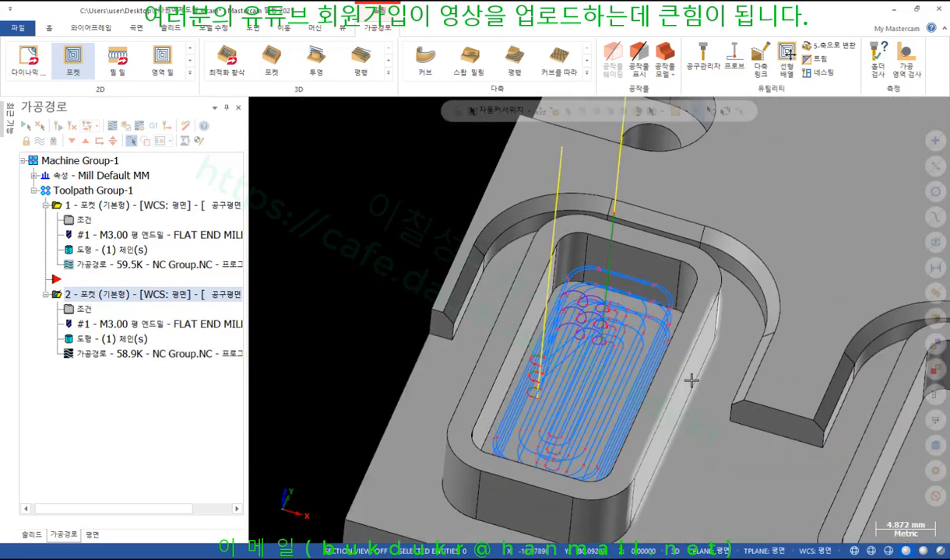
pyautogui.scroll(3, 695, 379)
pyautogui.moveTo(696, 378); pyautogui.dragTo(600, 371, button='middle')
pyautogui.scroll(-2, 651, 332)
pyautogui.moveTo(651, 332); pyautogui.dragTo(648, 323, button='middle')
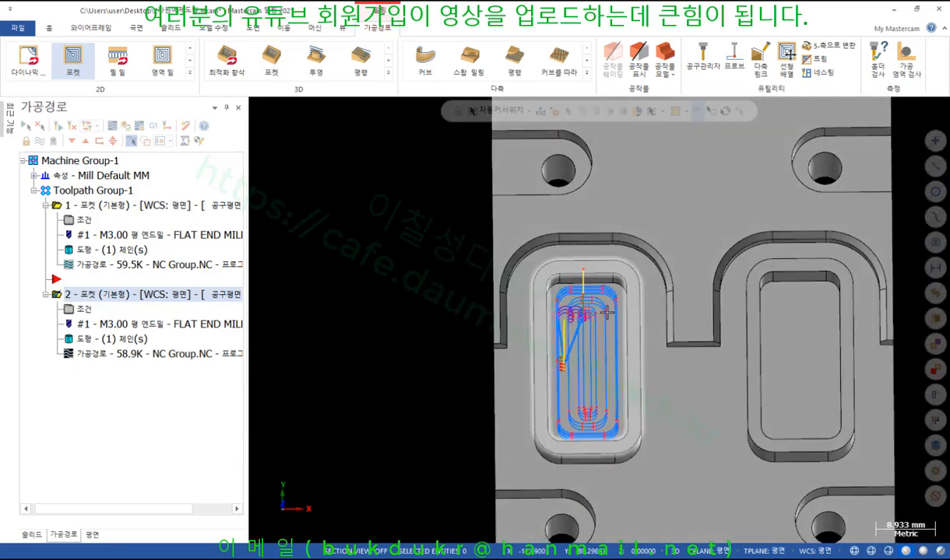
pyautogui.scroll(2, 642, 315)
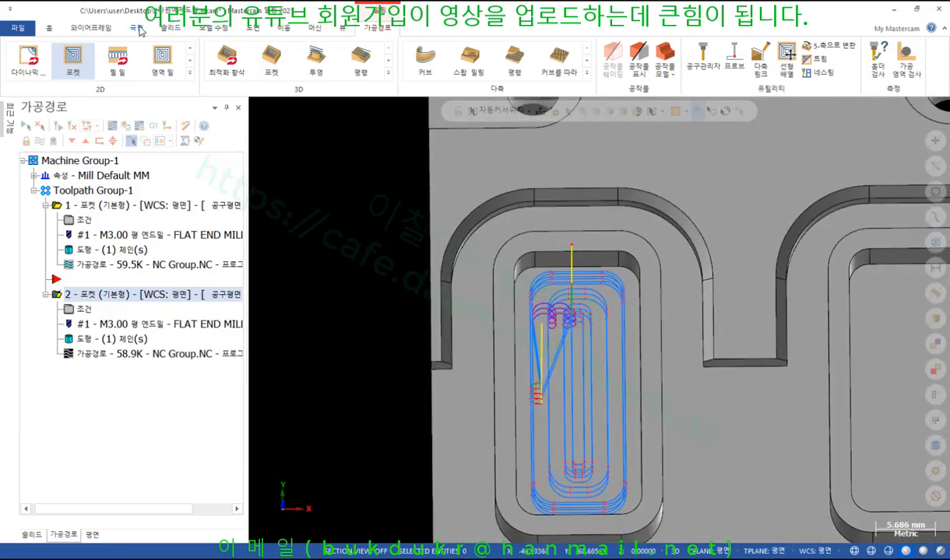
# Step: Draw a center-point circle with a radius of about 1.97 mm at the pocket's upper-right corner
pyautogui.click(96, 30)
pyautogui.click(161, 67)
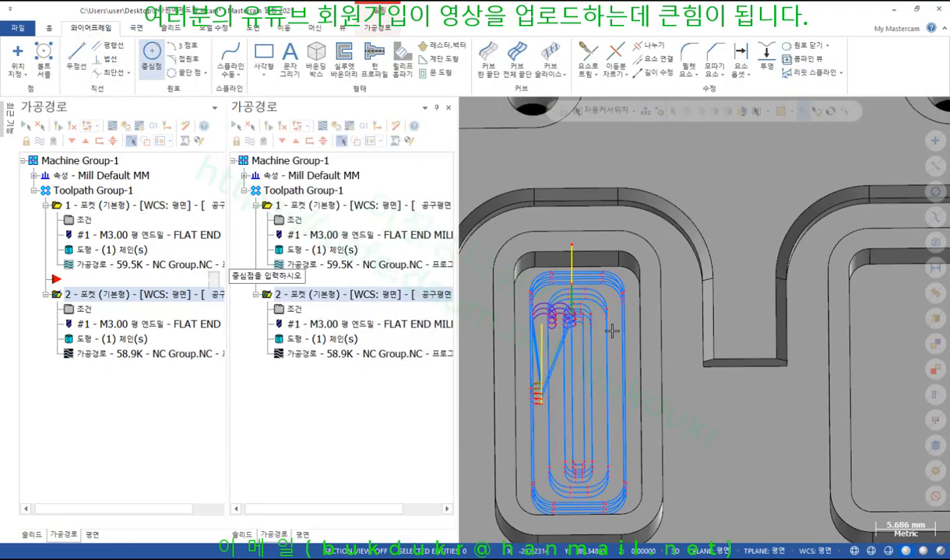
pyautogui.click(745, 271)
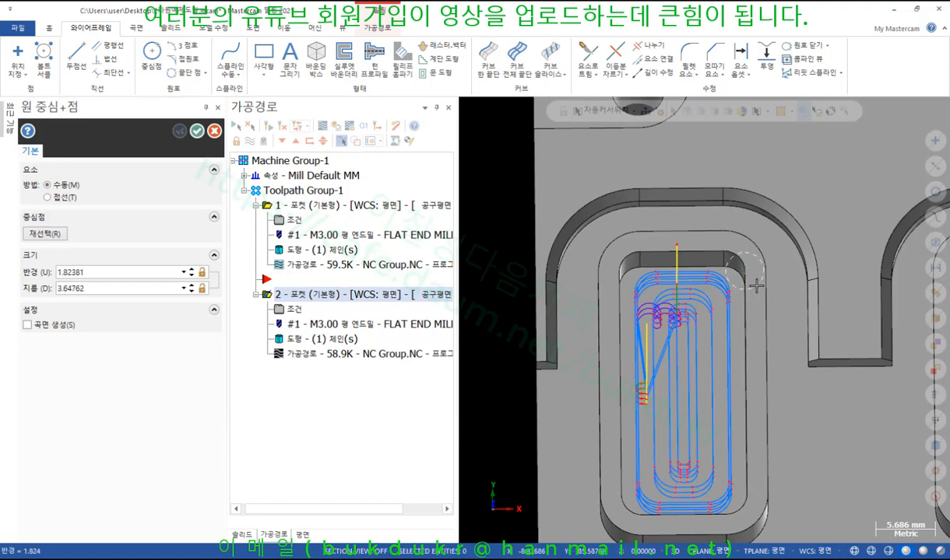
pyautogui.click(758, 287)
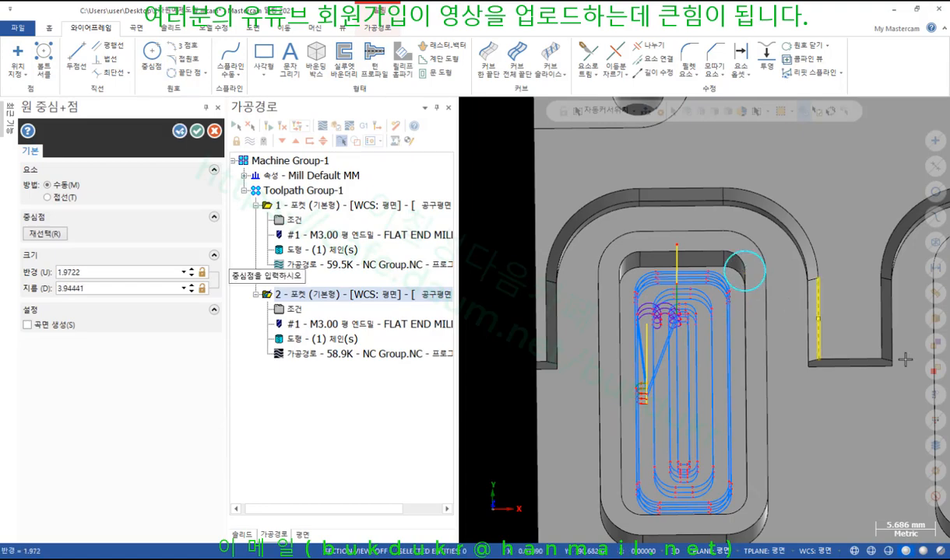
pyautogui.click(198, 132)
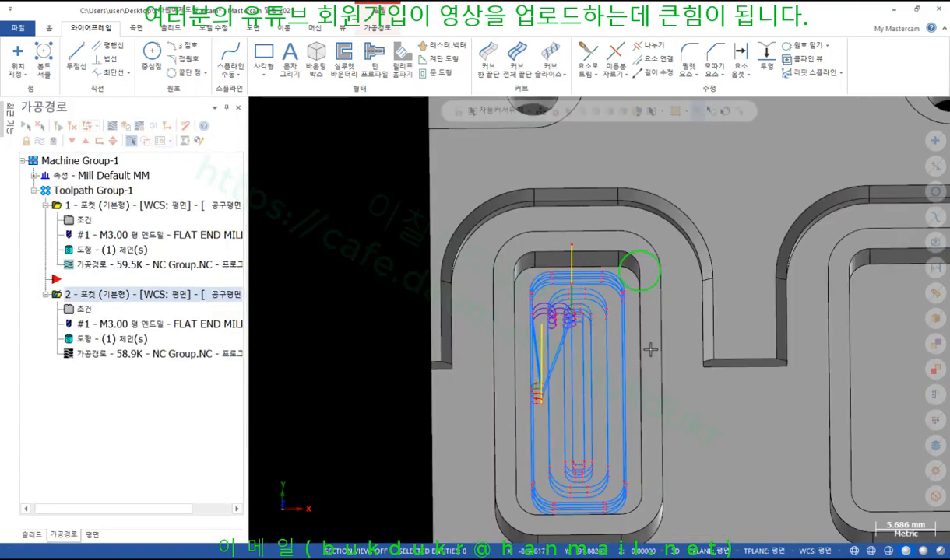
# Step: Use Dynamic transform in move mode with the origin at the circle's center, and relocate the circle over the pocket's interior
pyautogui.click(647, 295)
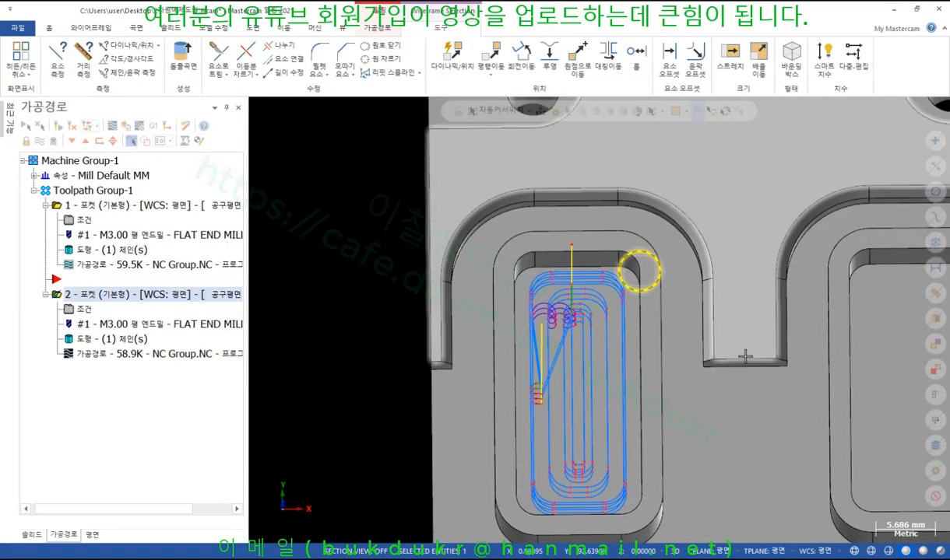
pyautogui.click(284, 27)
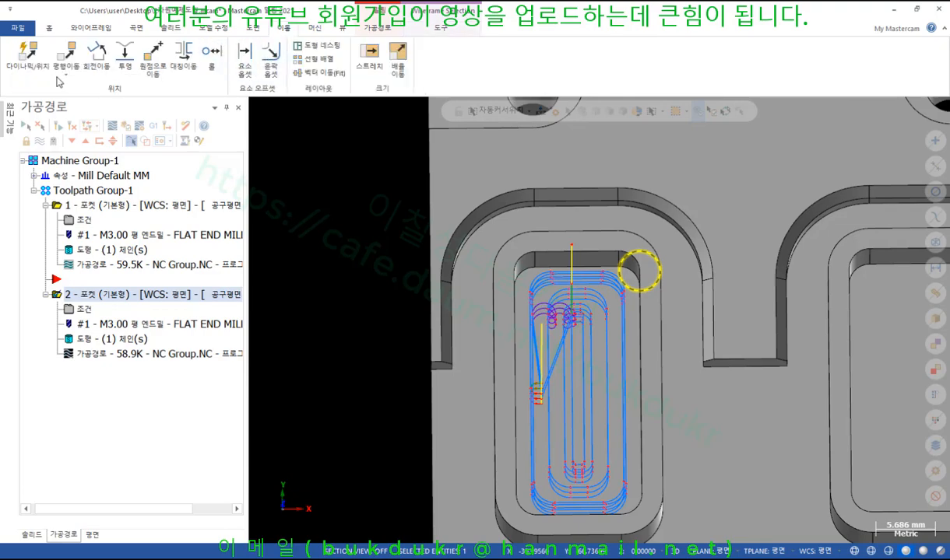
pyautogui.click(27, 56)
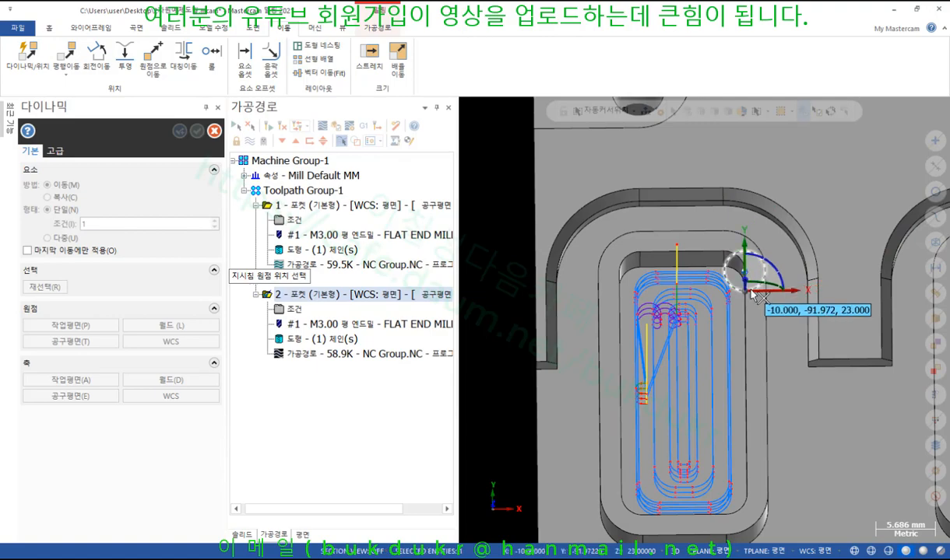
pyautogui.scroll(4, 739, 278)
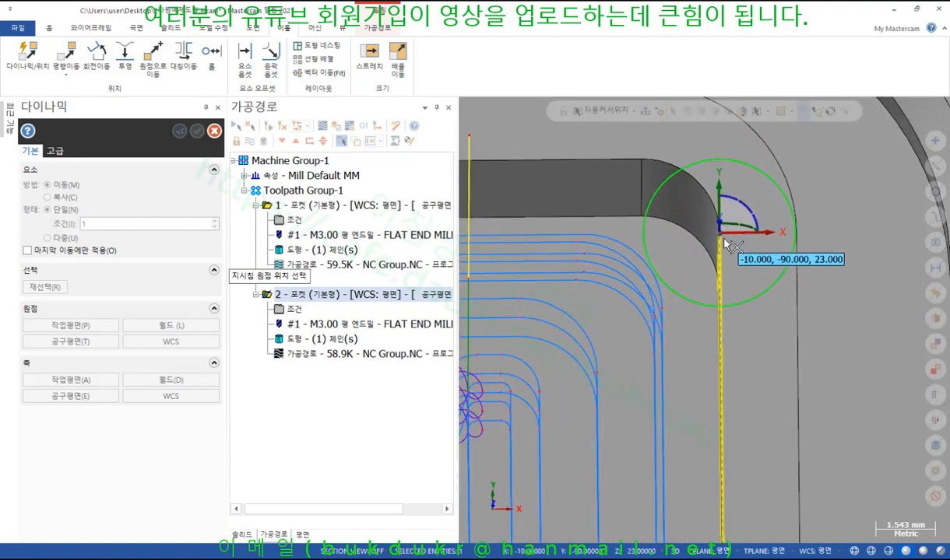
pyautogui.click(724, 234)
pyautogui.scroll(-2, 766, 284)
pyautogui.scroll(-2, 769, 285)
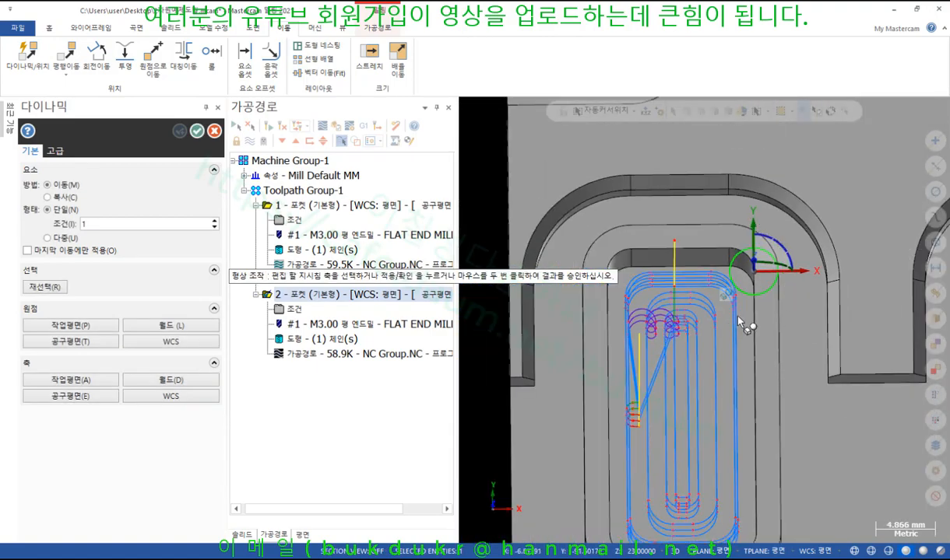
pyautogui.click(755, 272)
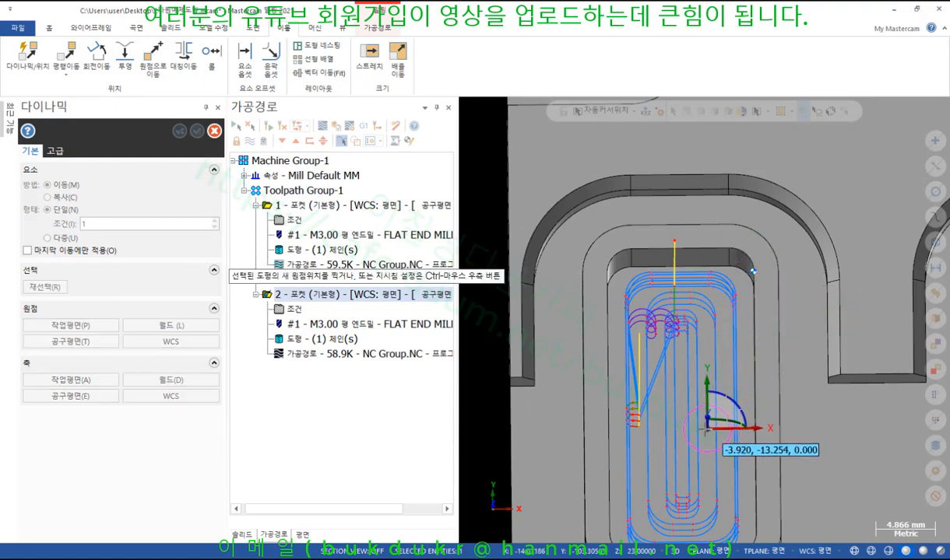
pyautogui.click(682, 389)
# Step: Move the circle -2 mm along Z inside the pocket and accept the Dynamic transform
pyautogui.scroll(-2, 726, 421)
pyautogui.moveTo(726, 420); pyautogui.dragTo(704, 348, button='middle')
pyautogui.scroll(4, 705, 351)
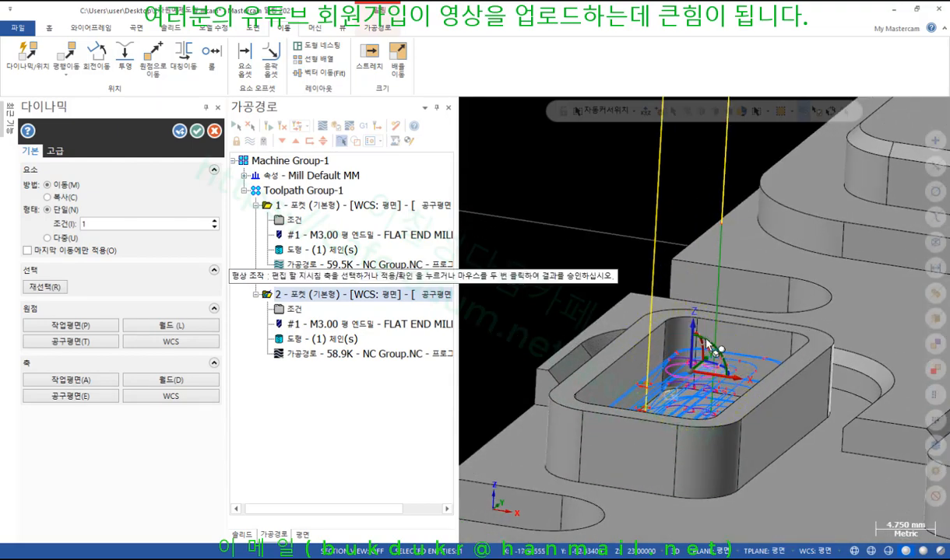
pyautogui.click(690, 355)
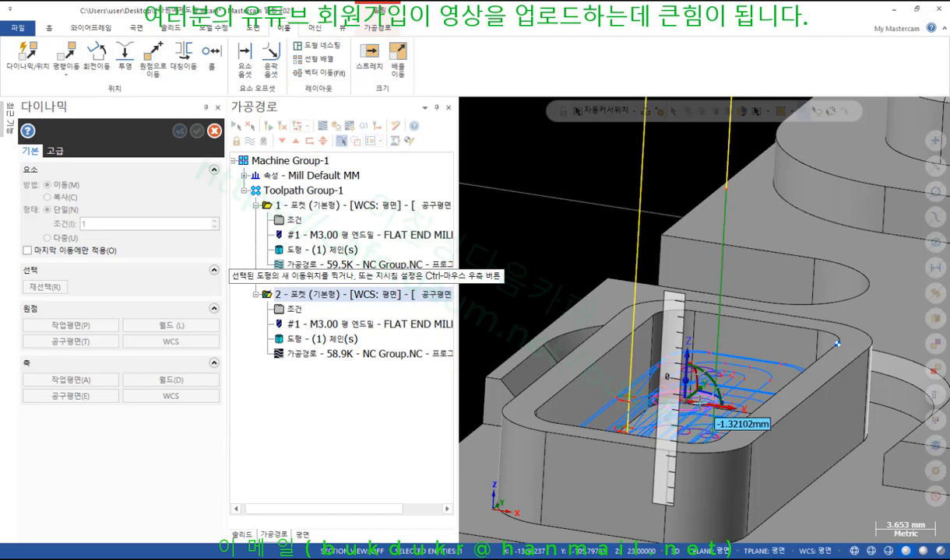
pyautogui.click(731, 421)
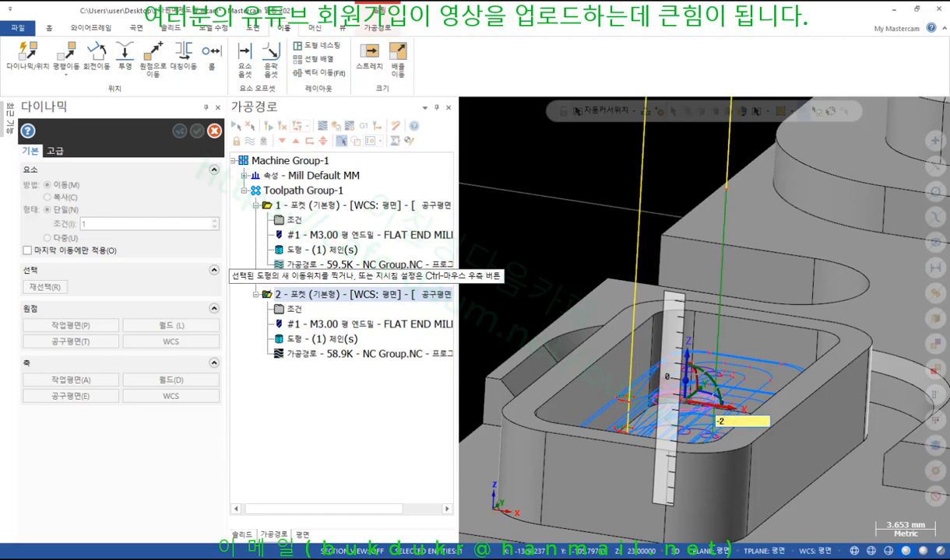
pyautogui.write('-2')
pyautogui.press('Return')
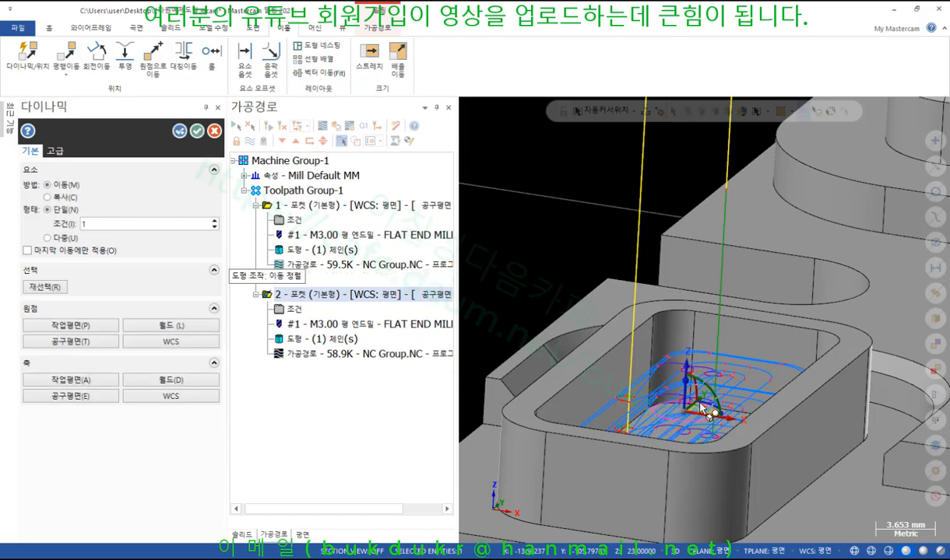
pyautogui.press('Return')
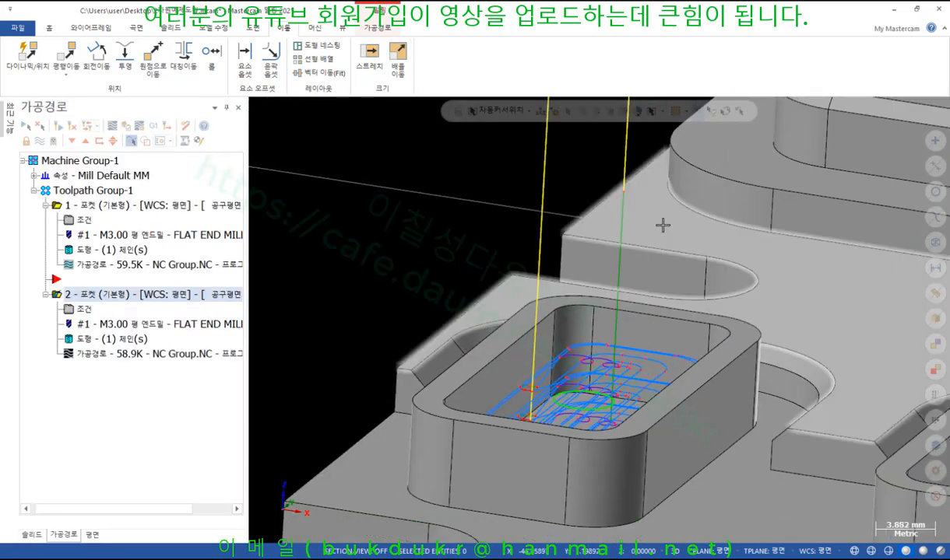
# Step: Add the circle as a second wireframe chain to the geometry of pocket operation 2
pyautogui.scroll(10, 663, 225)
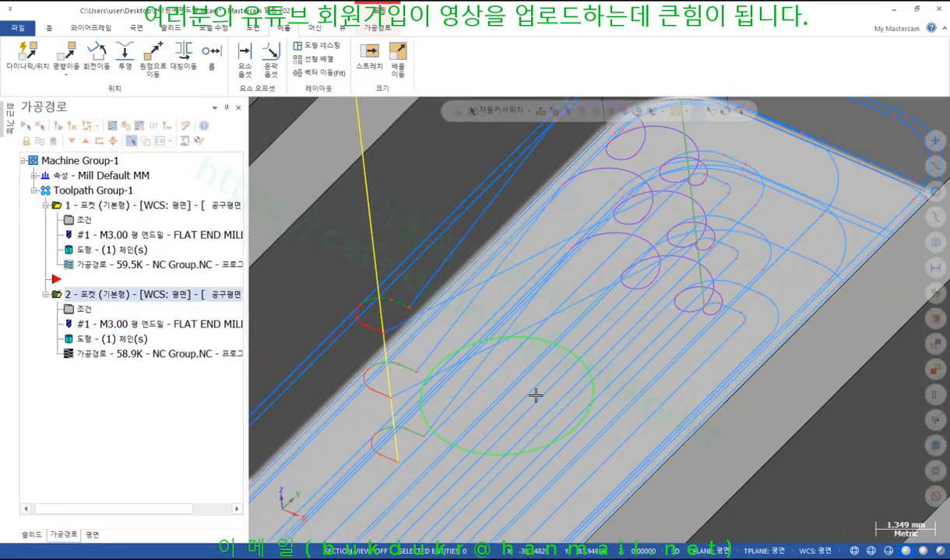
pyautogui.moveTo(535, 395); pyautogui.dragTo(582, 330, button='middle')
pyautogui.moveTo(626, 330); pyautogui.dragTo(580, 350, button='middle')
pyautogui.click(609, 350)
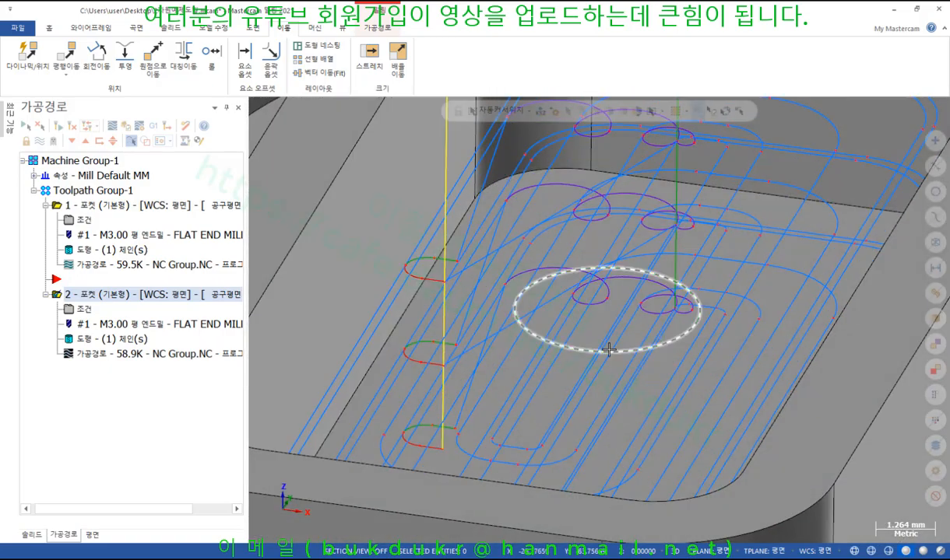
pyautogui.click(216, 308)
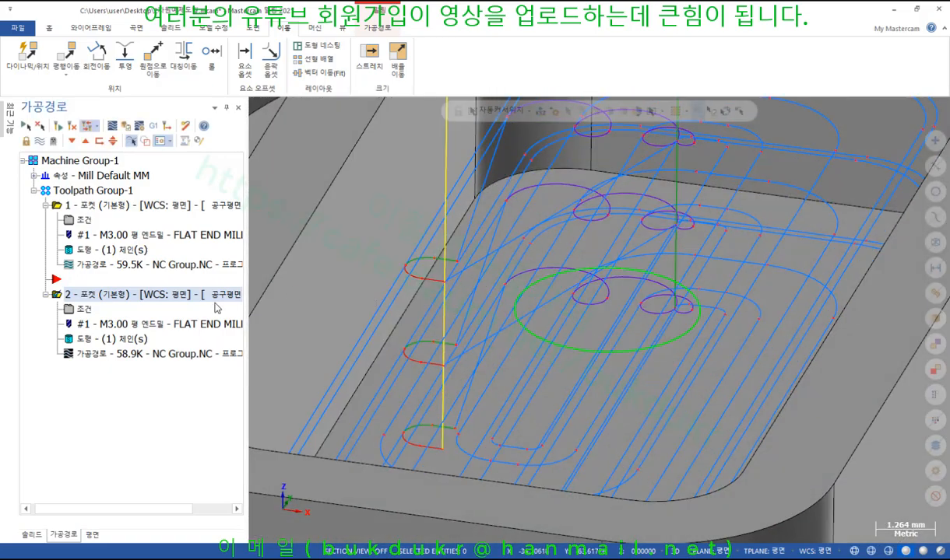
pyautogui.click(100, 344)
pyautogui.rightClick(106, 327)
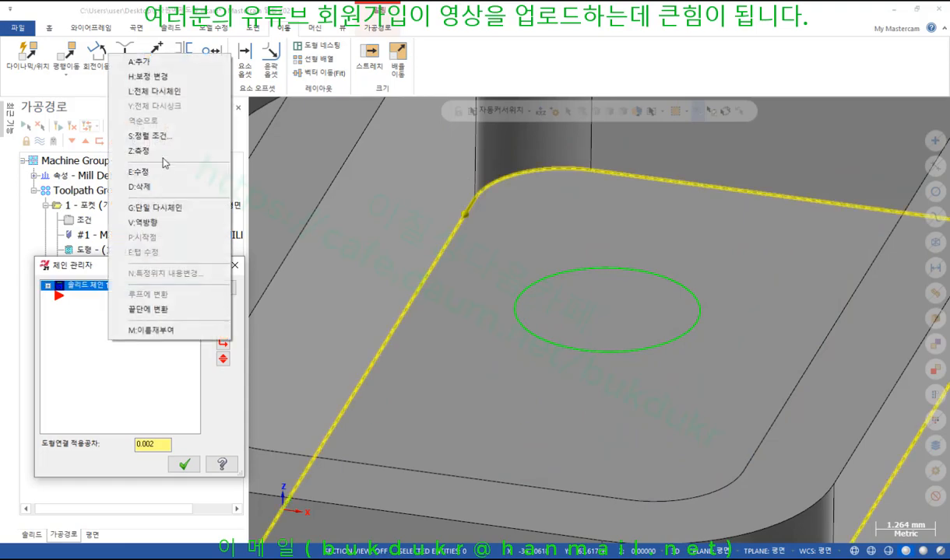
pyautogui.click(149, 77)
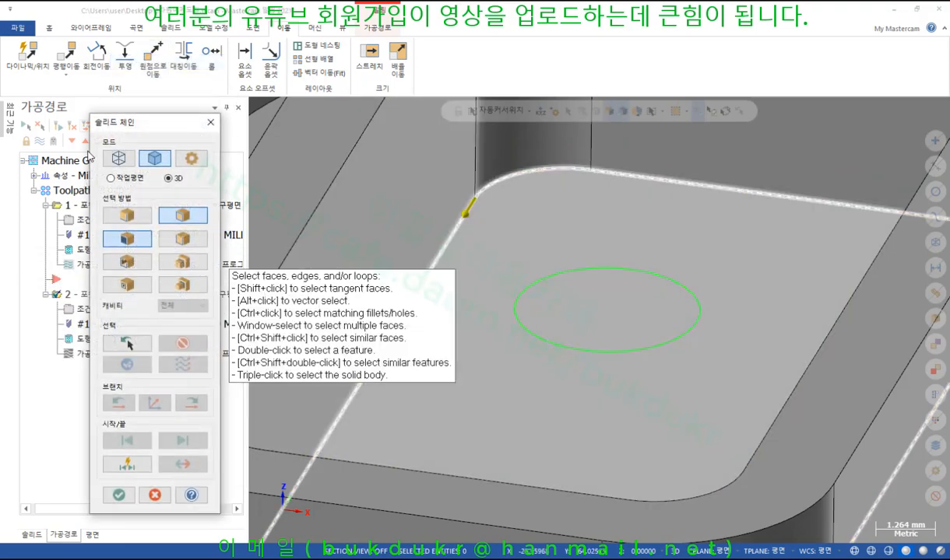
pyautogui.click(118, 158)
pyautogui.click(566, 350)
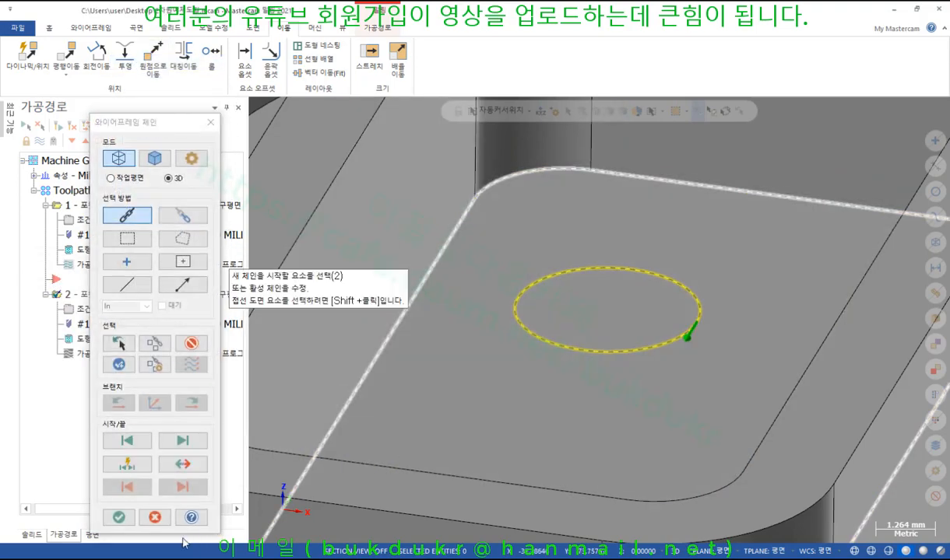
pyautogui.click(119, 517)
pyautogui.click(178, 459)
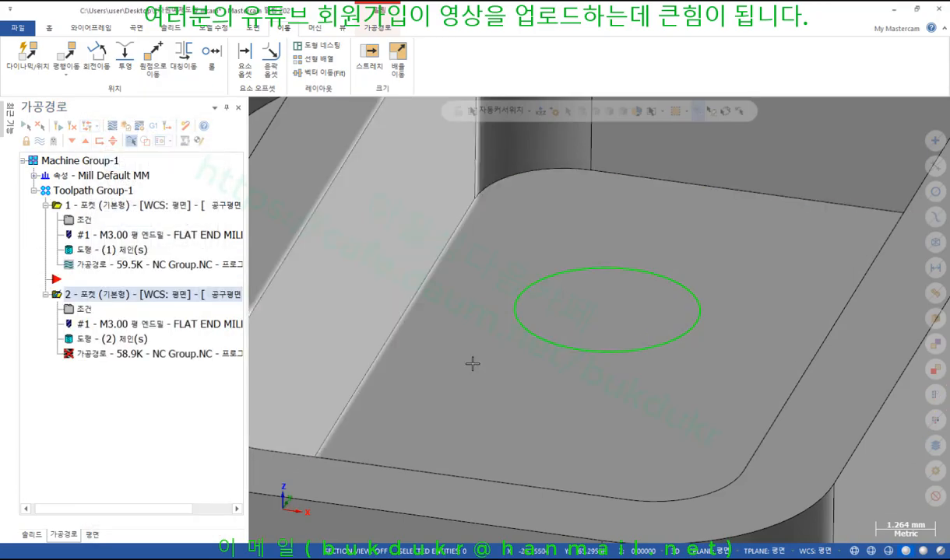
# Step: Regenerate the toolpath of pocket operation 2
pyautogui.scroll(-5, 640, 279)
pyautogui.moveTo(738, 285)
pyautogui.mouseDown(button='middle')
pyautogui.moveTo(756, 257)
pyautogui.moveTo(680, 279)
pyautogui.moveTo(634, 272)
pyautogui.mouseUp(button='middle')
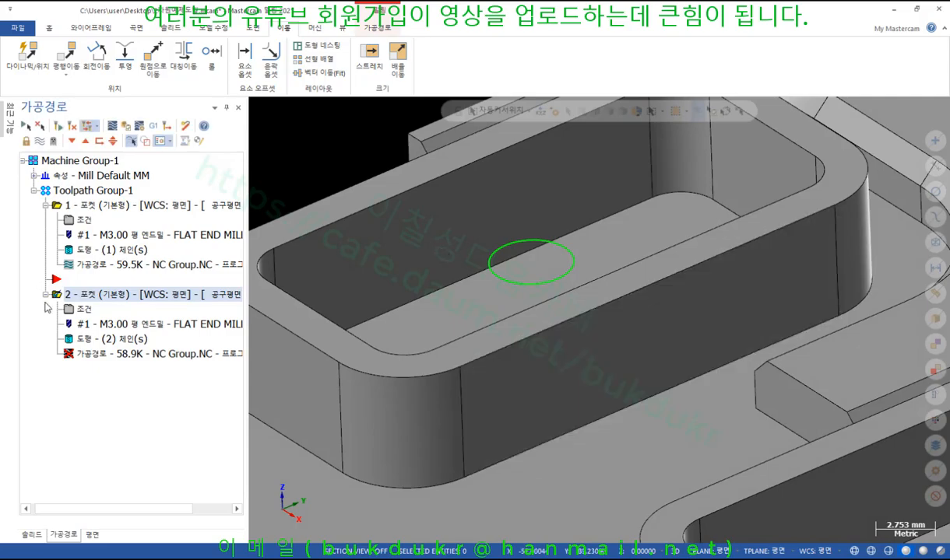
pyautogui.click(58, 127)
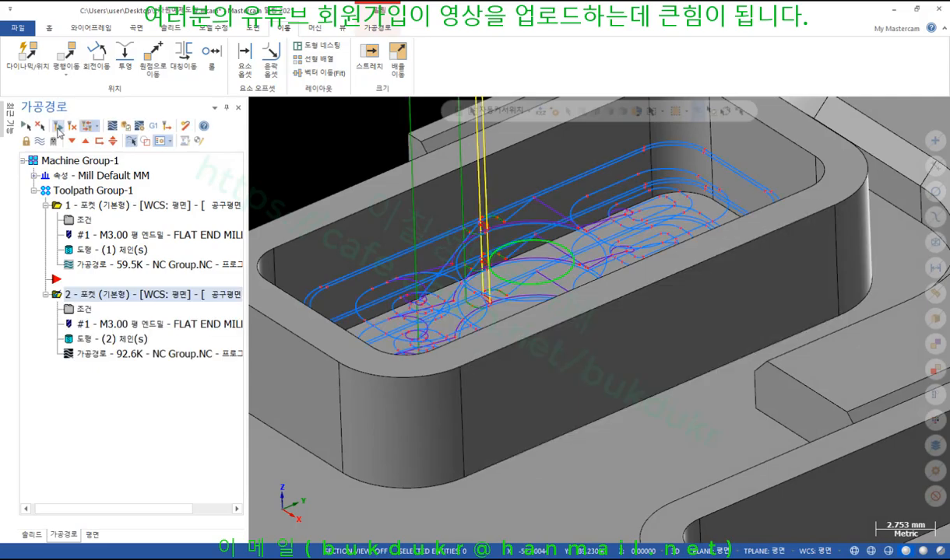
# Step: Backplot pocket operation 2 through to its end and examine the linking and retract moves around the circle
pyautogui.scroll(-2, 621, 290)
pyautogui.moveTo(620, 289)
pyautogui.mouseDown(button='middle')
pyautogui.moveTo(629, 325)
pyautogui.moveTo(648, 307)
pyautogui.moveTo(622, 297)
pyautogui.moveTo(636, 291)
pyautogui.mouseUp(button='middle')
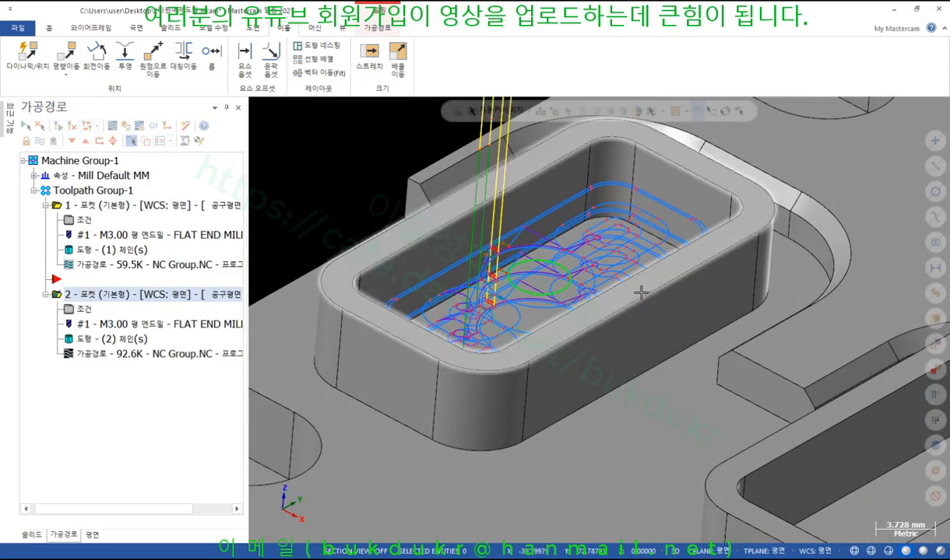
pyautogui.click(139, 356)
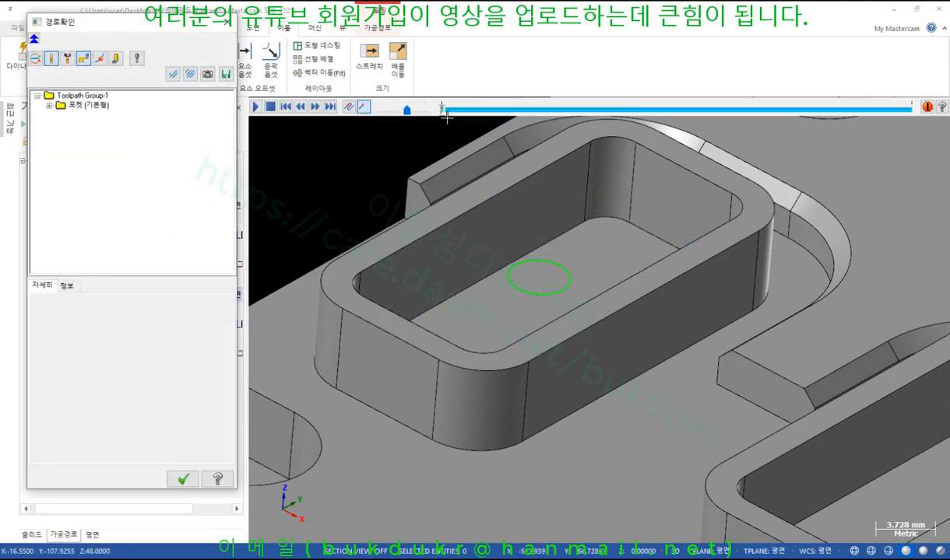
pyautogui.moveTo(445, 111)
pyautogui.mouseDown()
pyautogui.moveTo(734, 184)
pyautogui.moveTo(930, 191)
pyautogui.mouseUp()
pyautogui.scroll(-3, 724, 278)
pyautogui.moveTo(725, 278); pyautogui.dragTo(660, 215, button='middle')
pyautogui.scroll(-3, 636, 239)
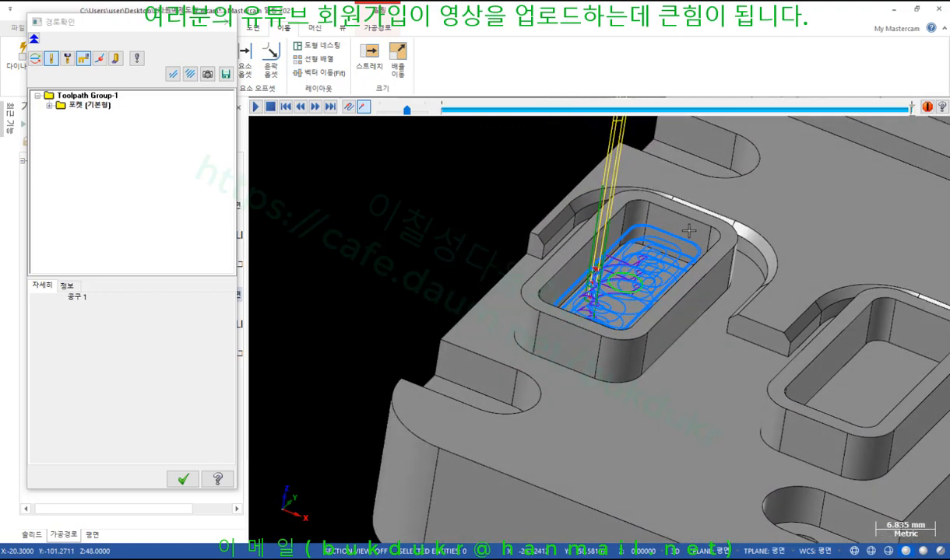
pyautogui.click(226, 22)
pyautogui.scroll(2, 704, 233)
pyautogui.scroll(-2, 428, 202)
pyautogui.scroll(3, 651, 271)
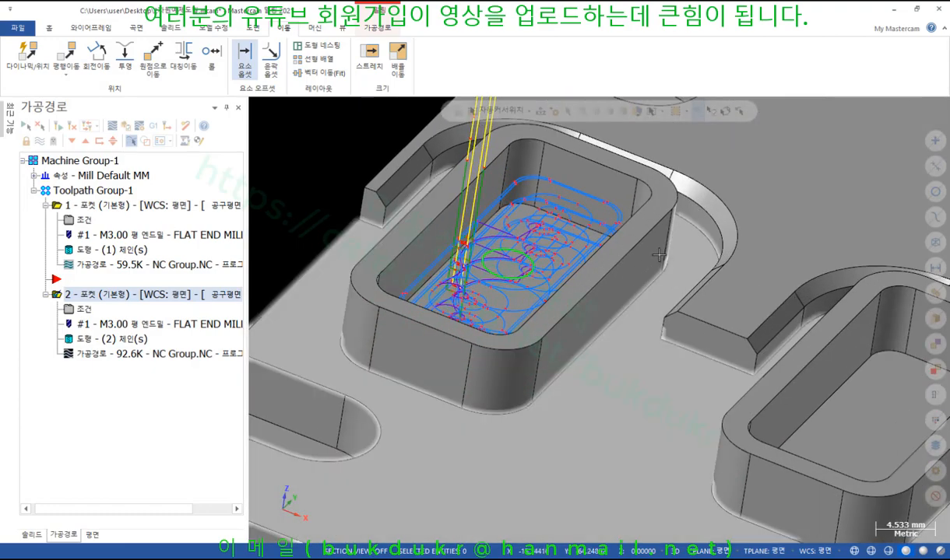
pyautogui.scroll(-2, 655, 244)
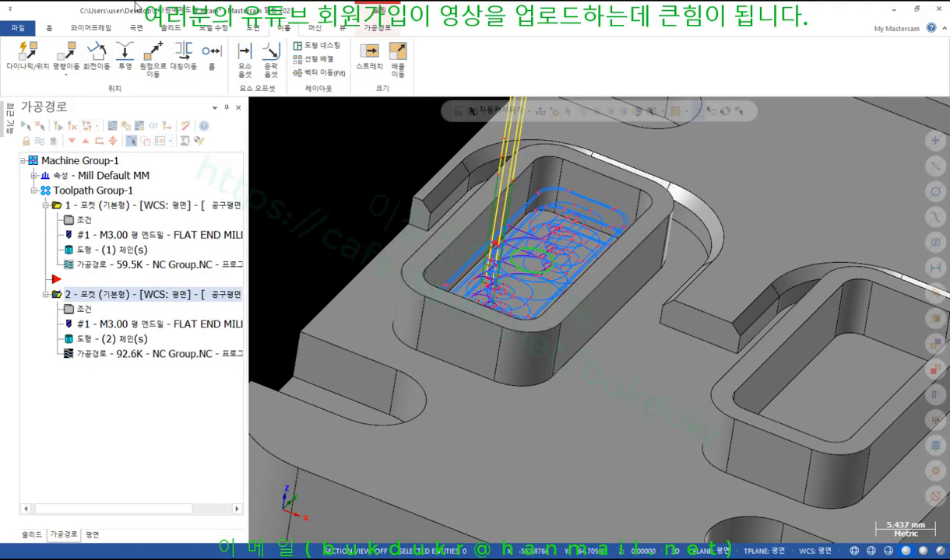
# Step: Create edge curves on the pocket rim's top face with Curve All Edges, keeping only the outer loop (바깥쪽)
pyautogui.click(92, 28)
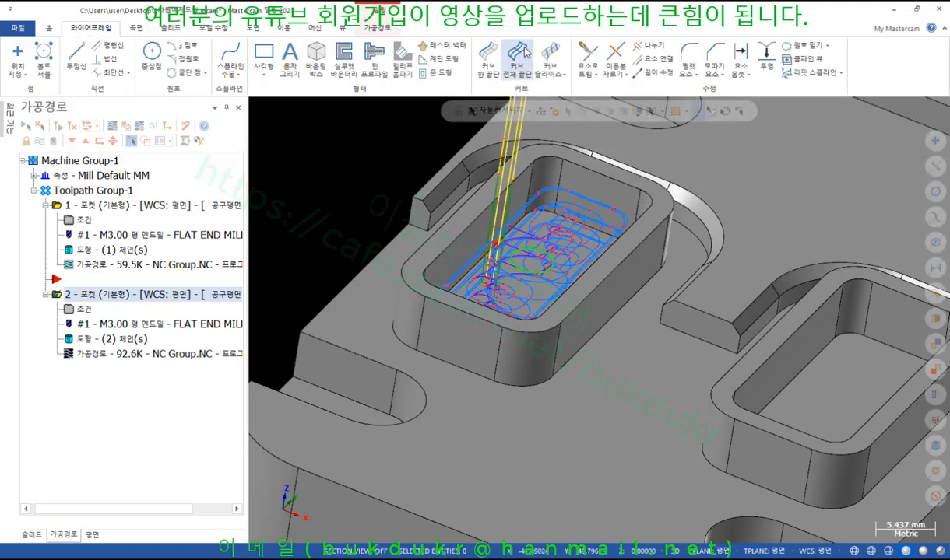
pyautogui.click(517, 57)
pyautogui.click(541, 218)
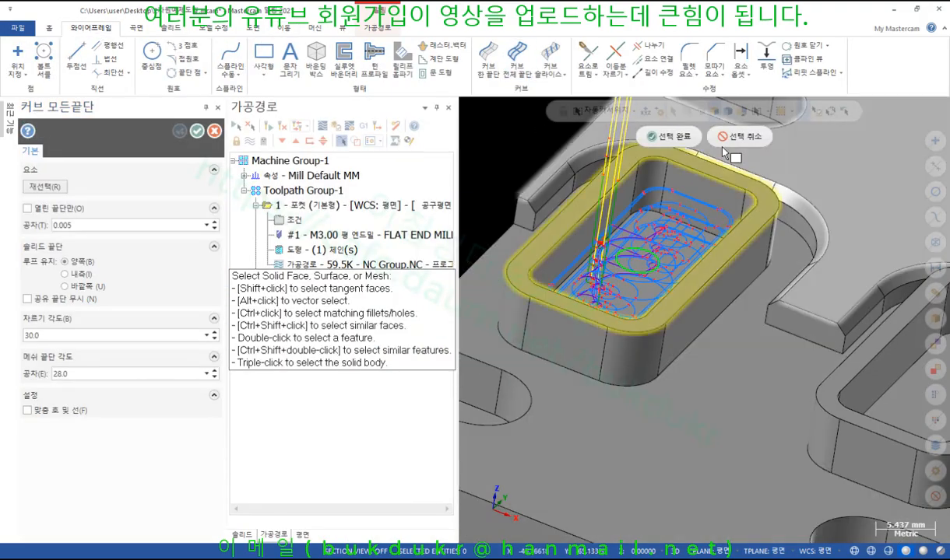
pyautogui.click(674, 137)
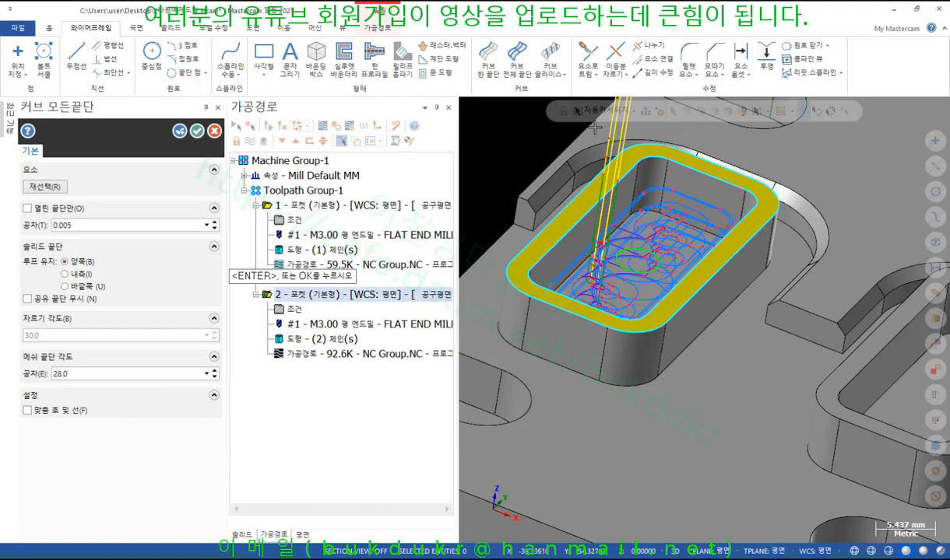
pyautogui.click(88, 287)
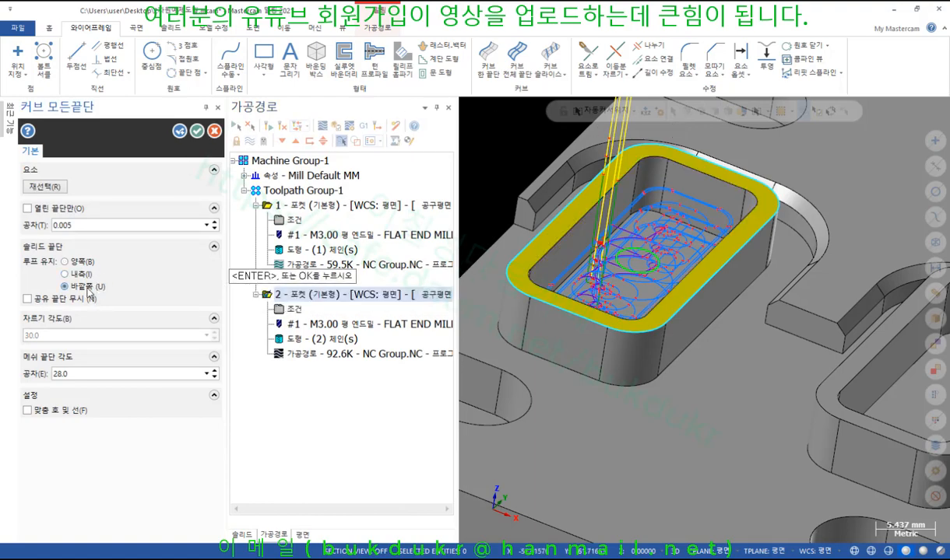
pyautogui.click(197, 130)
pyautogui.scroll(3, 481, 185)
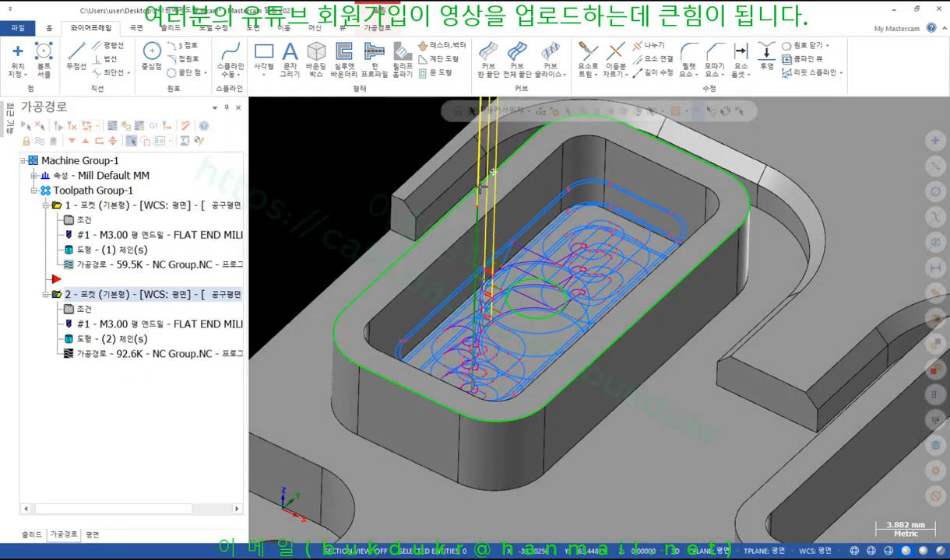
# Step: Extrude the rim's outer curve chain 10 mm downward as a new solid body (바디 생성)
pyautogui.scroll(-3, 646, 334)
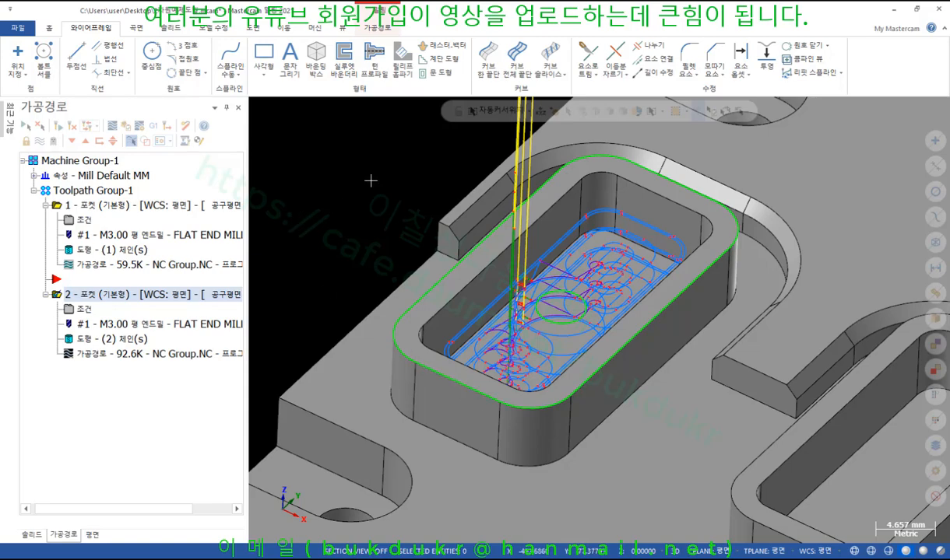
pyautogui.scroll(-5, 371, 163)
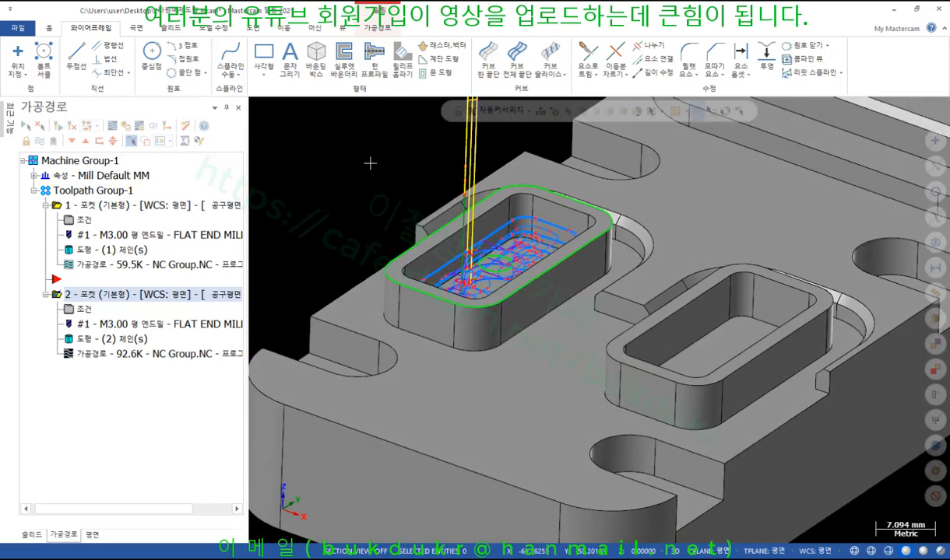
pyautogui.scroll(1, 388, 172)
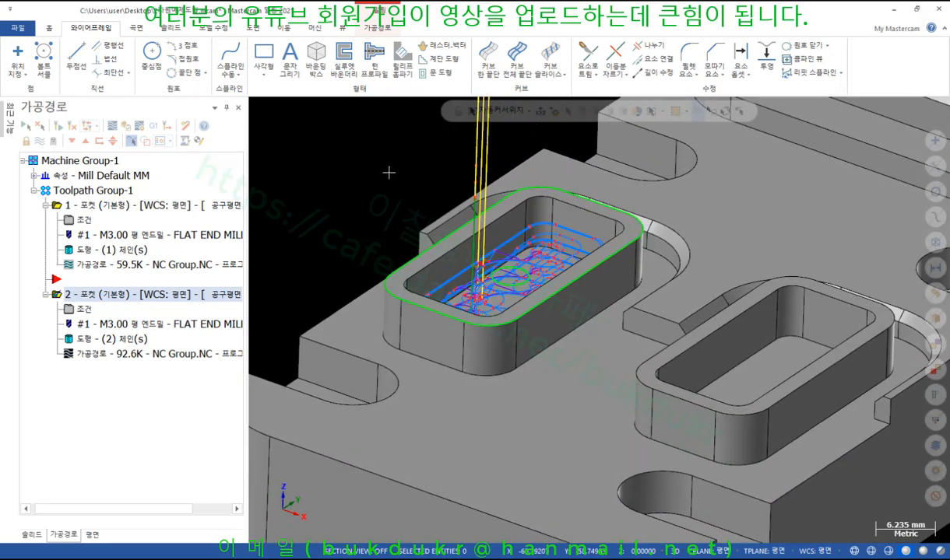
pyautogui.click(170, 28)
pyautogui.click(105, 56)
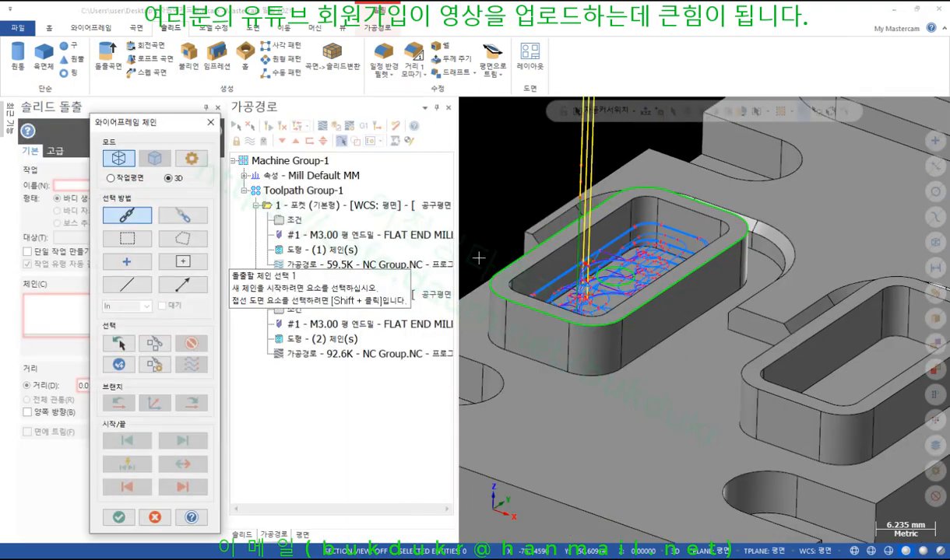
pyautogui.click(521, 259)
pyautogui.click(118, 517)
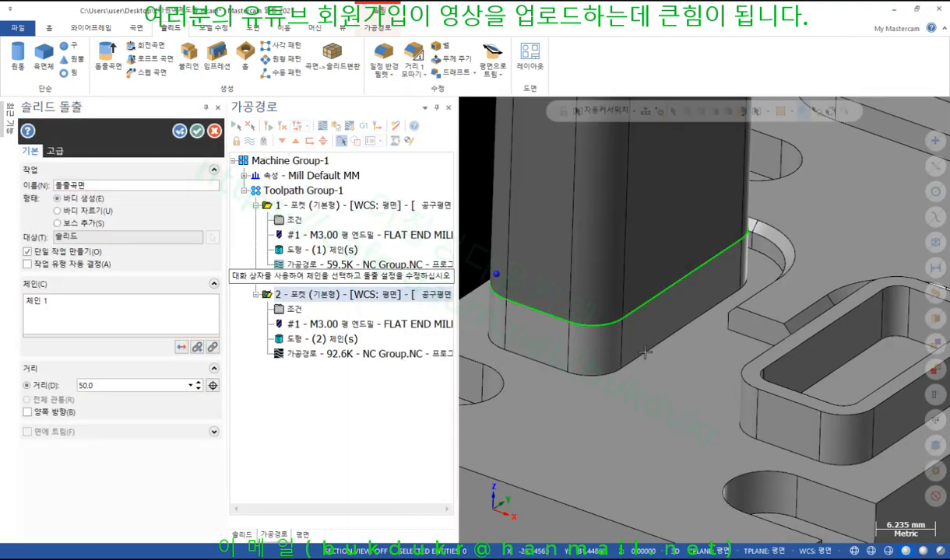
pyautogui.click(532, 286)
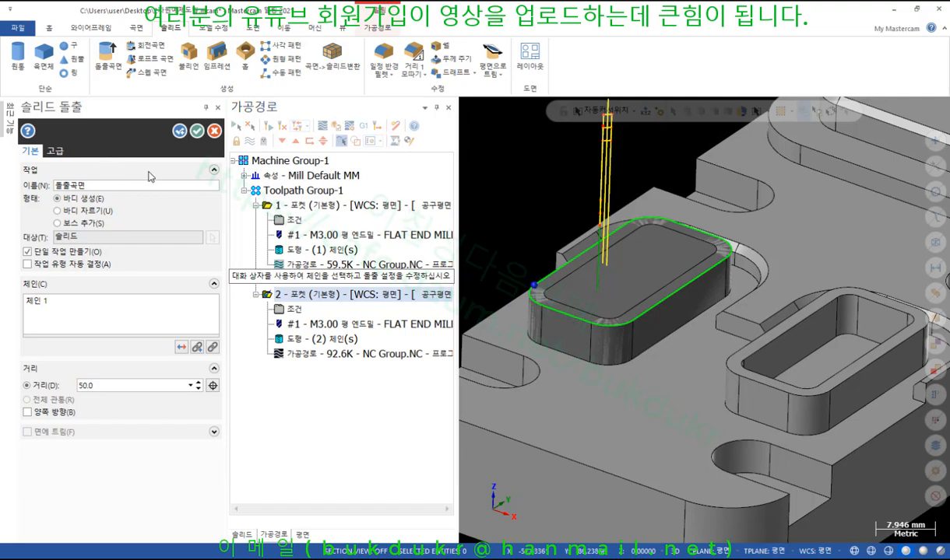
pyautogui.doubleClick(102, 386)
pyautogui.press('Return')
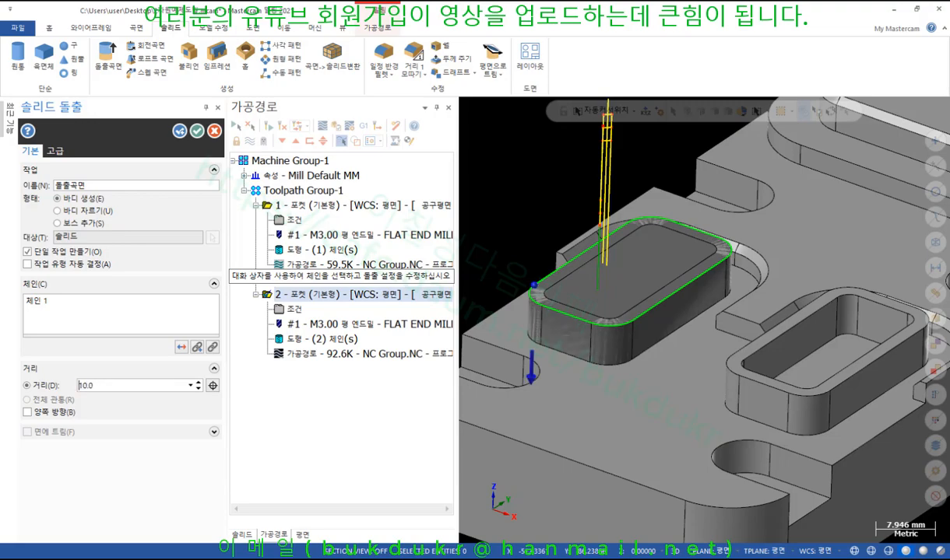
pyautogui.click(197, 130)
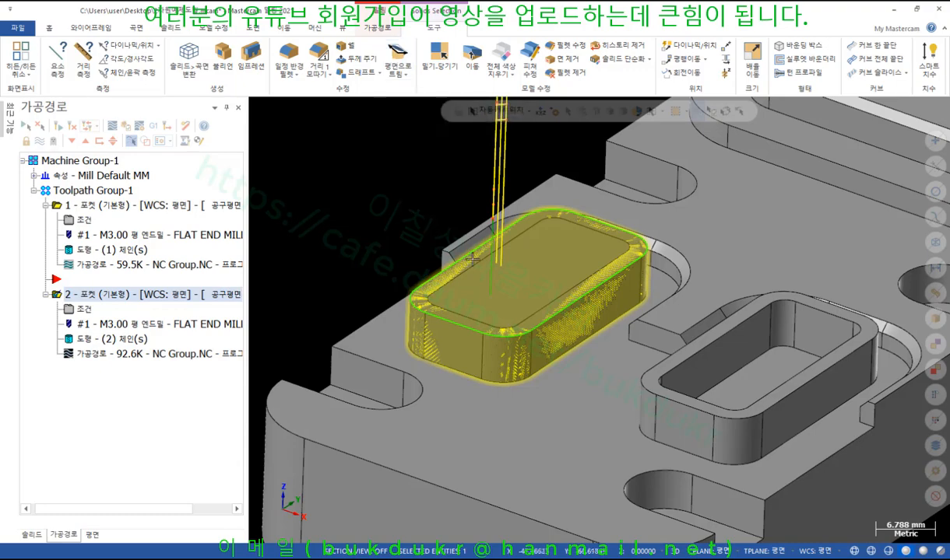
# Step: Move the newly extruded solid to level 10 instead of the active level
pyautogui.rightClick(324, 162)
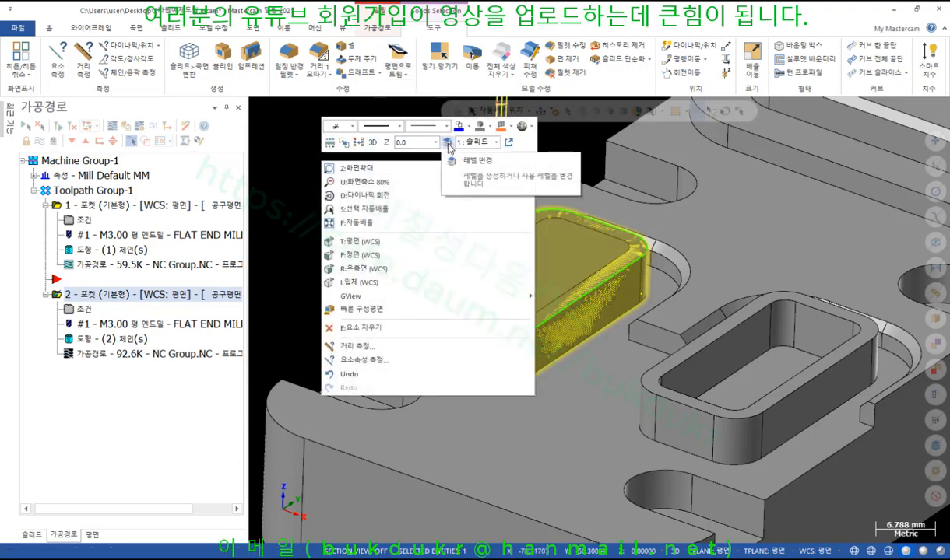
pyautogui.click(448, 145)
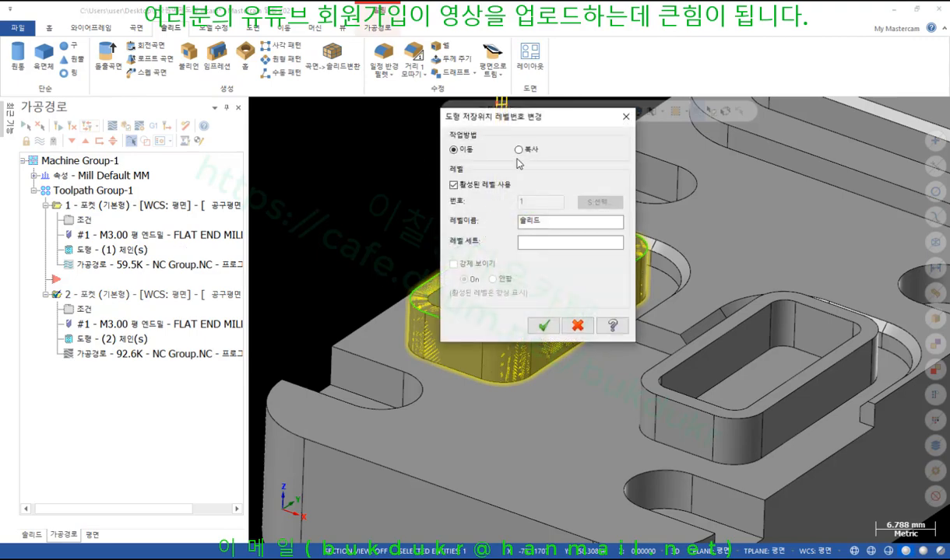
pyautogui.click(462, 188)
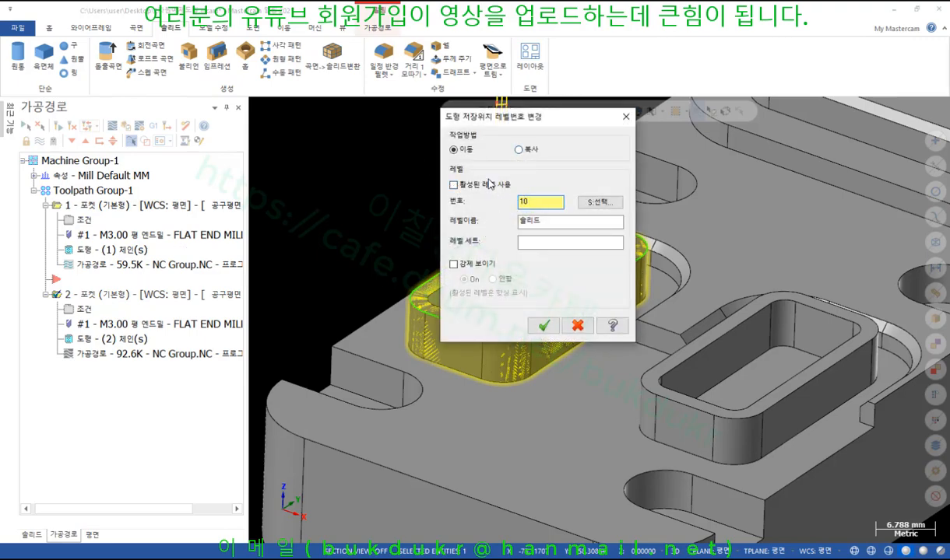
pyautogui.click(545, 325)
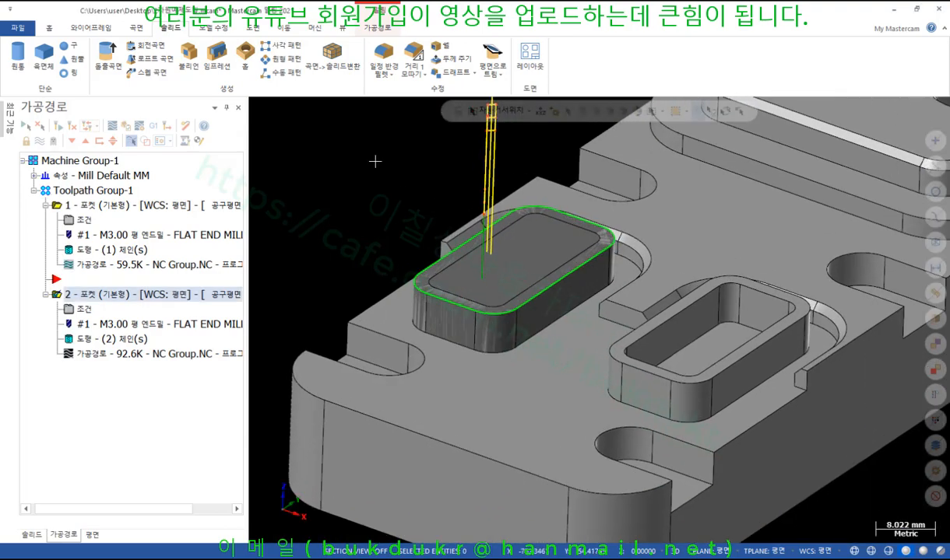
# Step: Define the machine group's stock as 솔리드/메시, picking the extruded solid around the pocket
pyautogui.scroll(1, 374, 161)
pyautogui.click(34, 176)
pyautogui.click(82, 211)
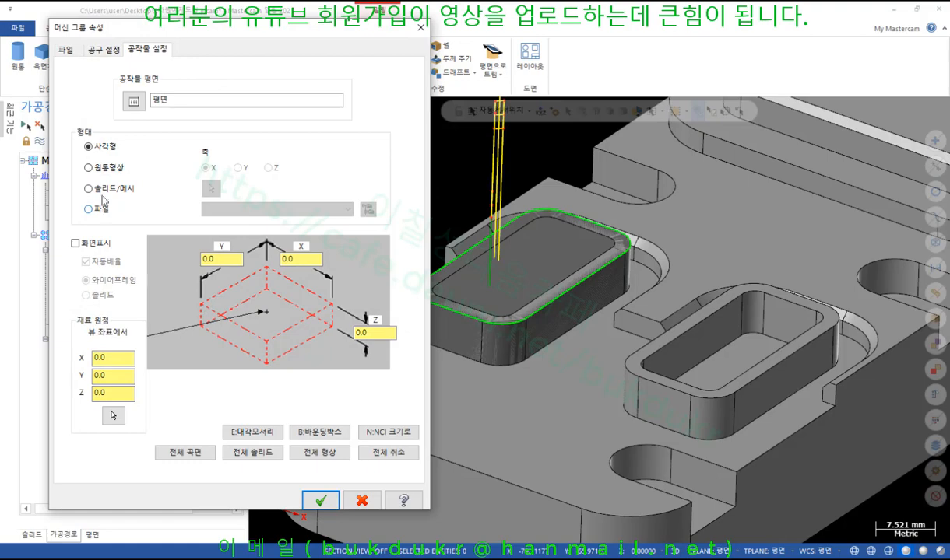
pyautogui.click(100, 189)
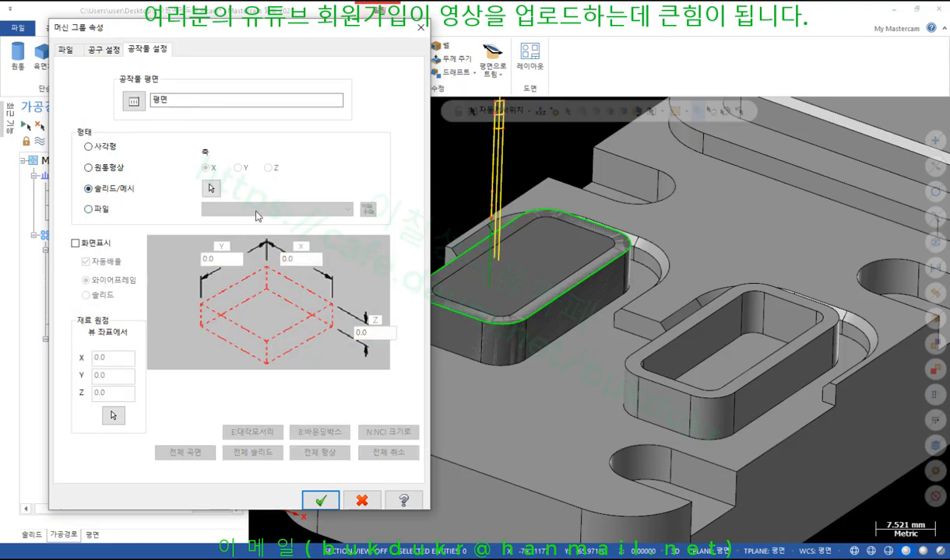
pyautogui.click(211, 189)
pyautogui.click(539, 265)
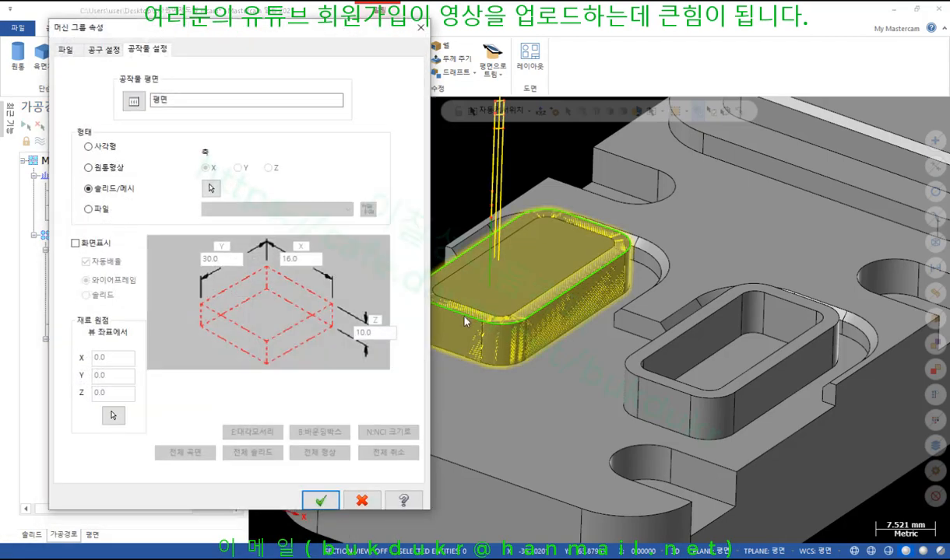
pyautogui.click(321, 500)
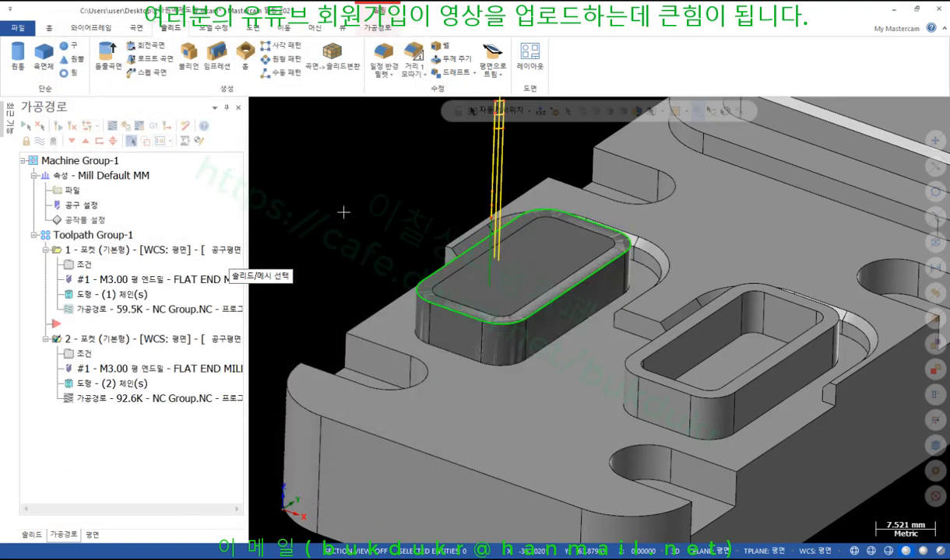
# Step: Hide level 10 in the level manager so the extruded stock solid is not displayed
pyautogui.scroll(3, 329, 201)
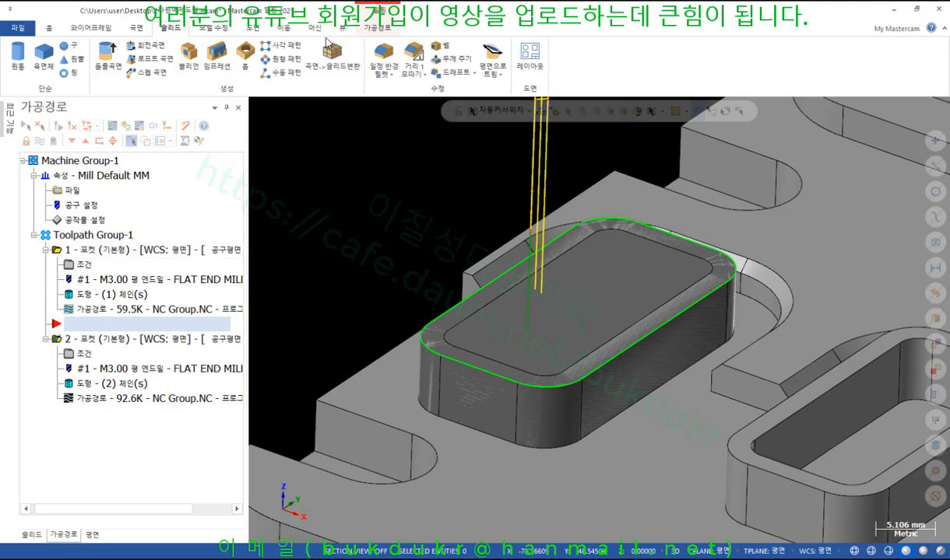
pyautogui.click(347, 32)
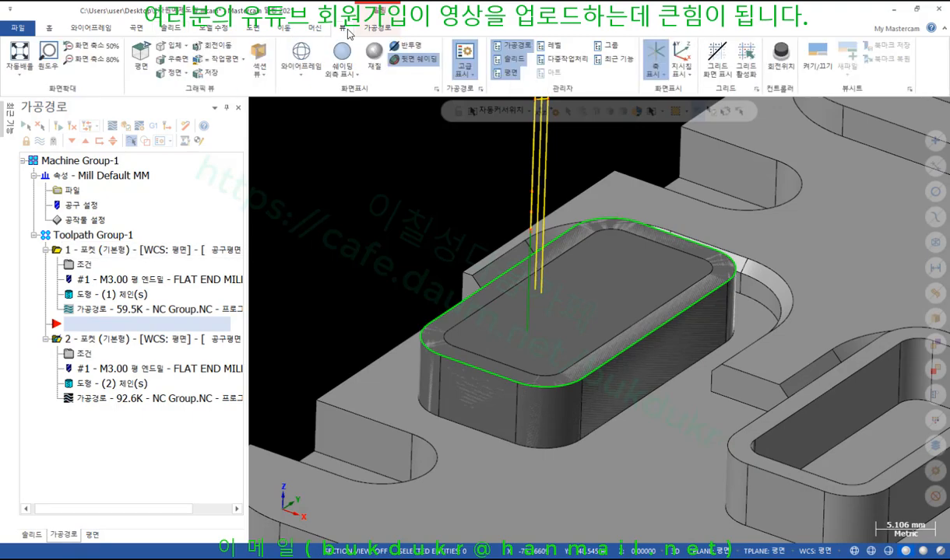
pyautogui.click(551, 46)
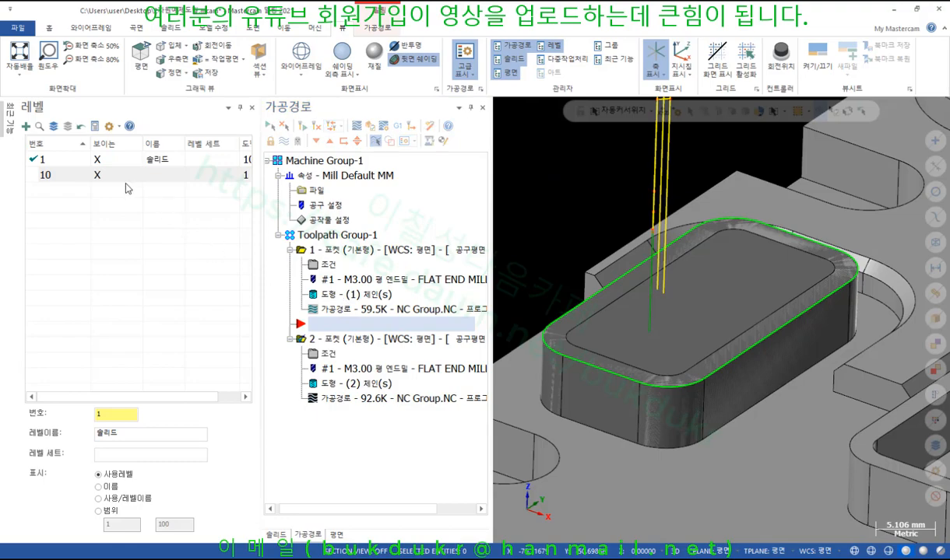
pyautogui.click(97, 177)
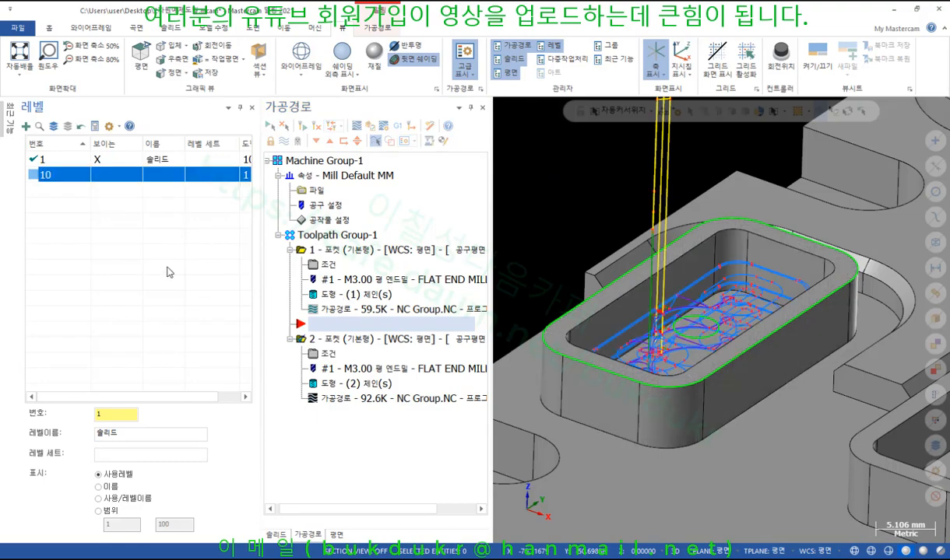
pyautogui.click(242, 108)
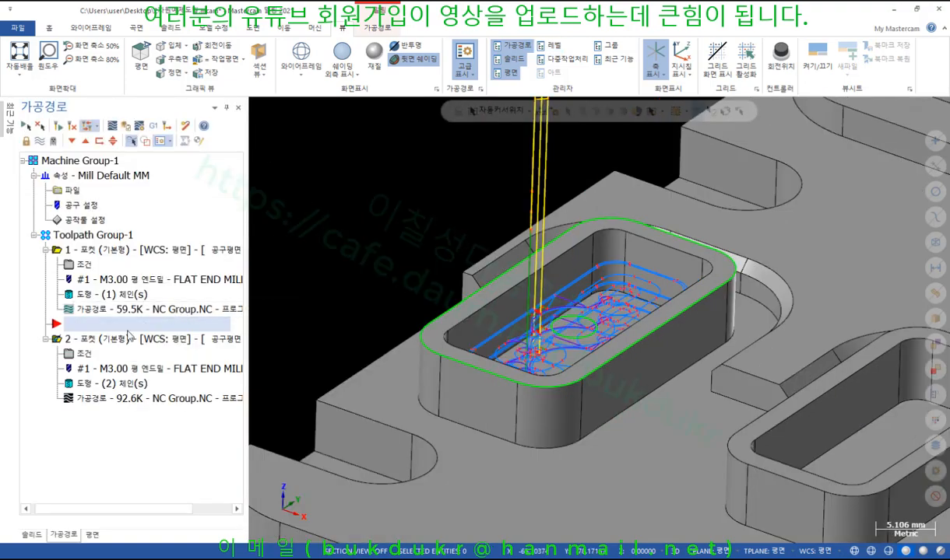
# Step: Verify pocket operation 2 against the solid stock through to its end and examine the height of the circular island
pyautogui.click(125, 127)
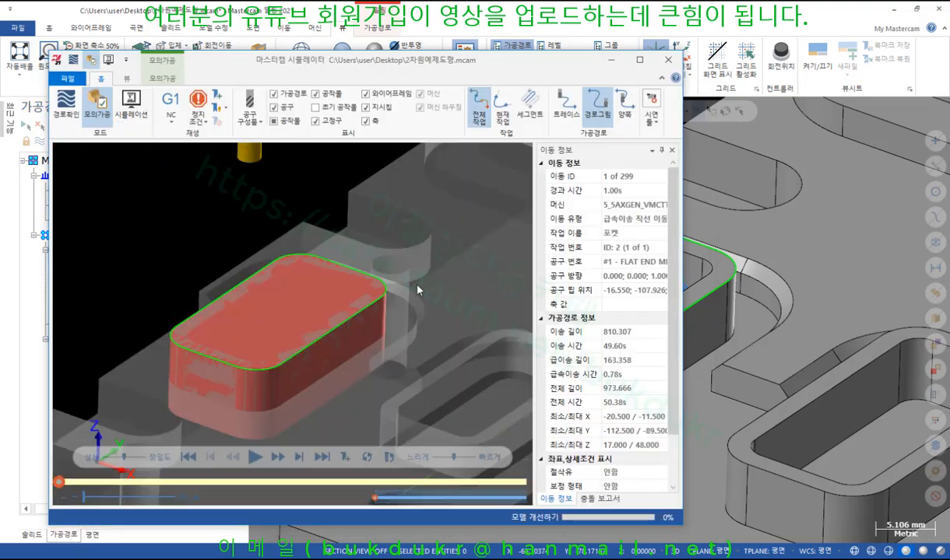
pyautogui.scroll(6, 358, 312)
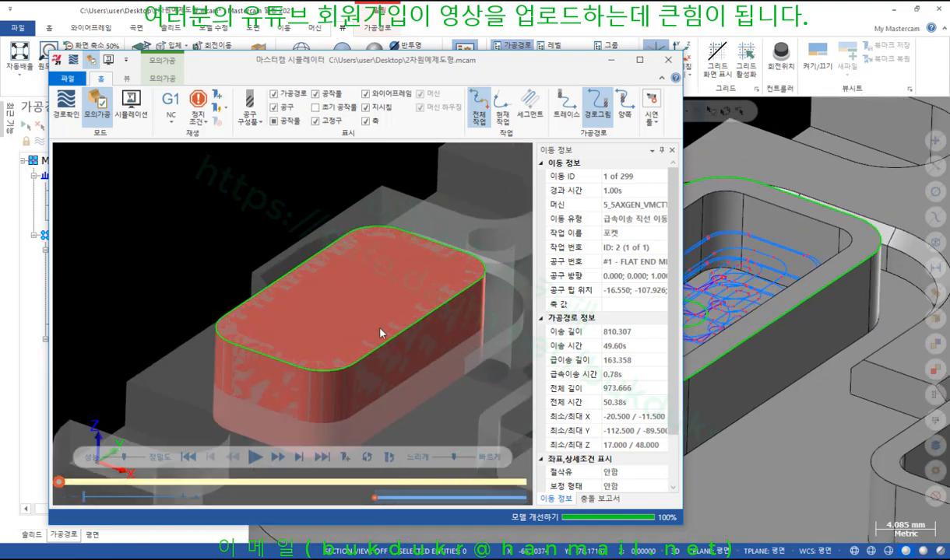
pyautogui.scroll(-4, 350, 295)
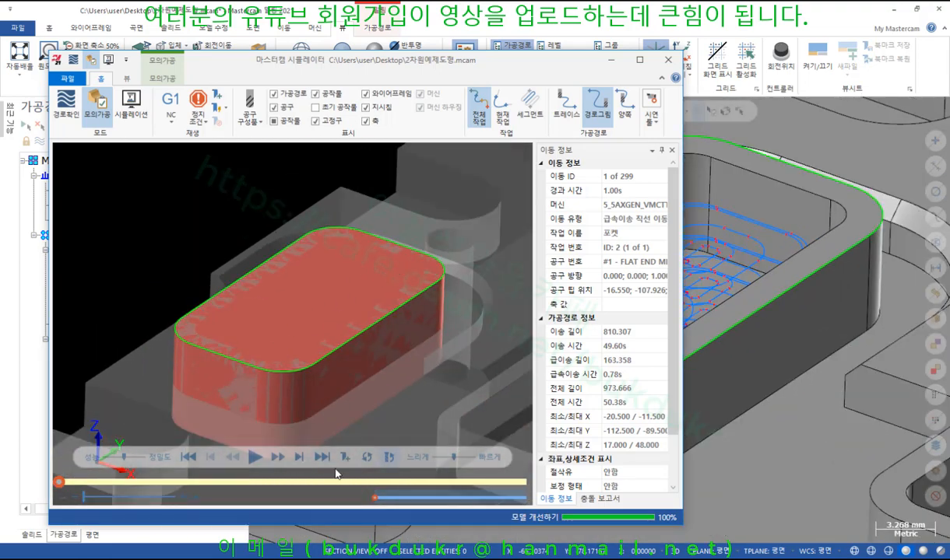
pyautogui.click(254, 457)
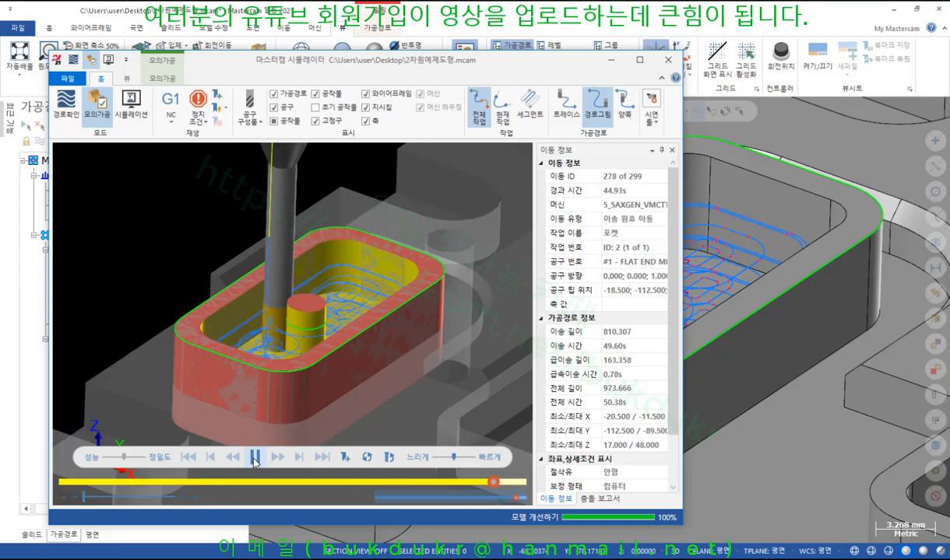
pyautogui.scroll(5, 344, 333)
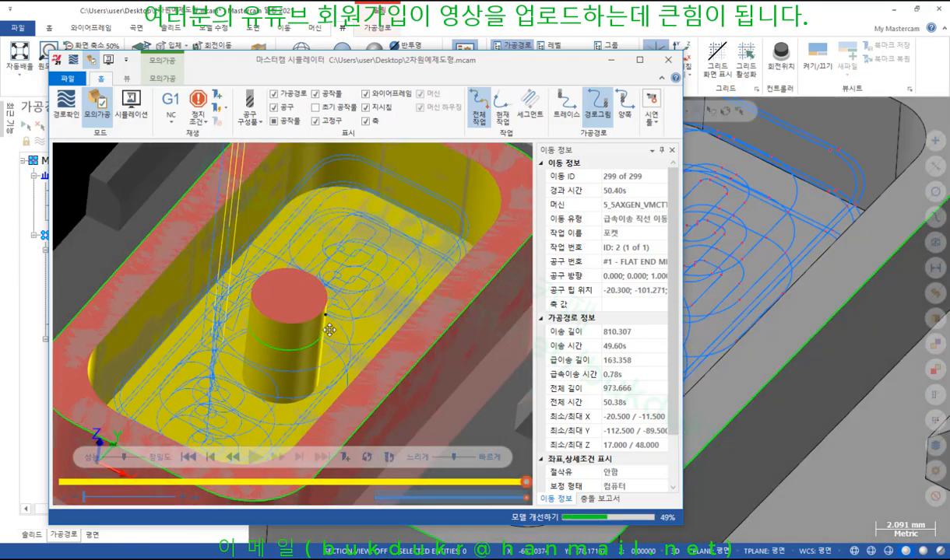
pyautogui.scroll(-5, 344, 334)
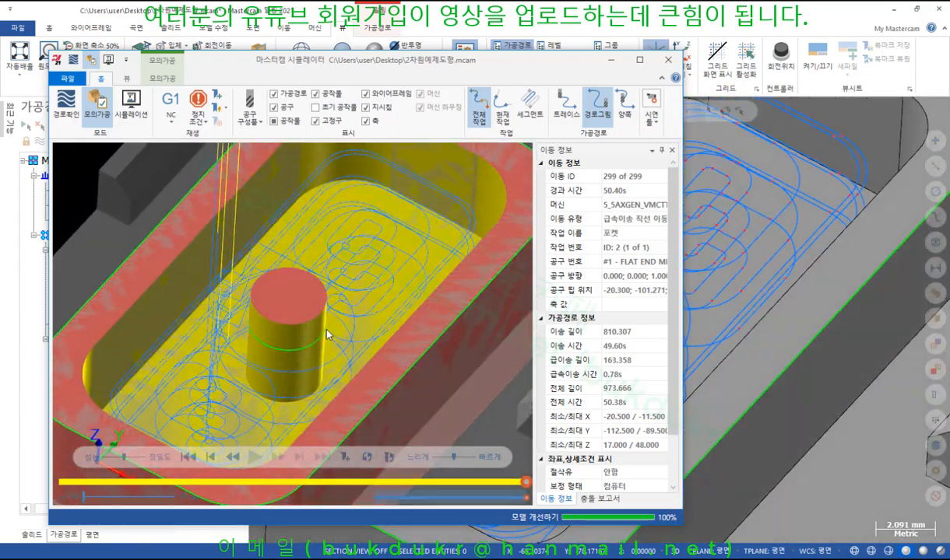
pyautogui.scroll(3, 315, 322)
pyautogui.scroll(-1, 302, 318)
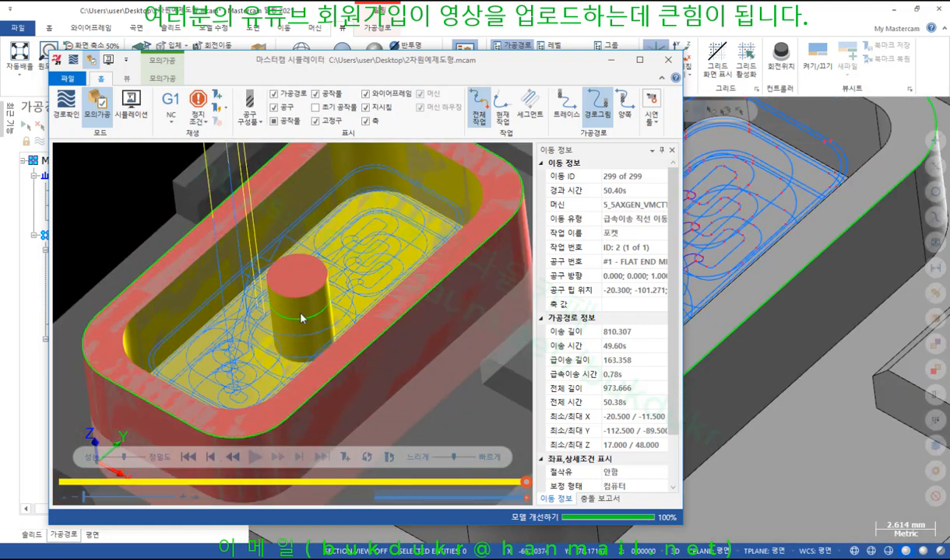
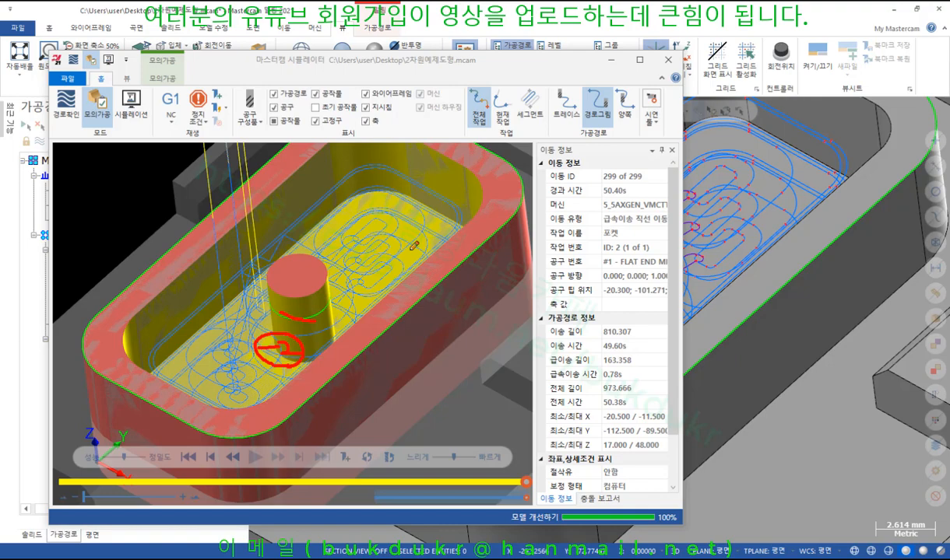
pyautogui.rightClick(475, 331)
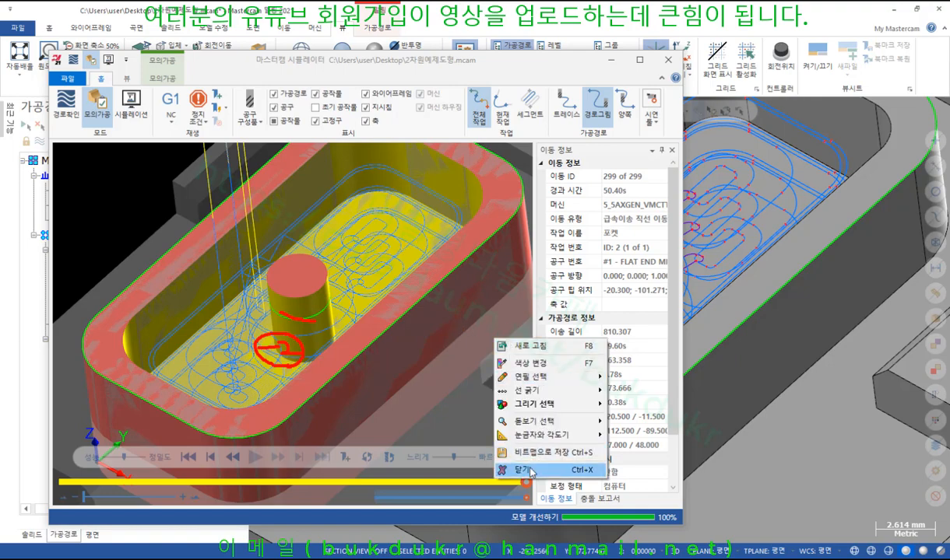
pyautogui.click(491, 450)
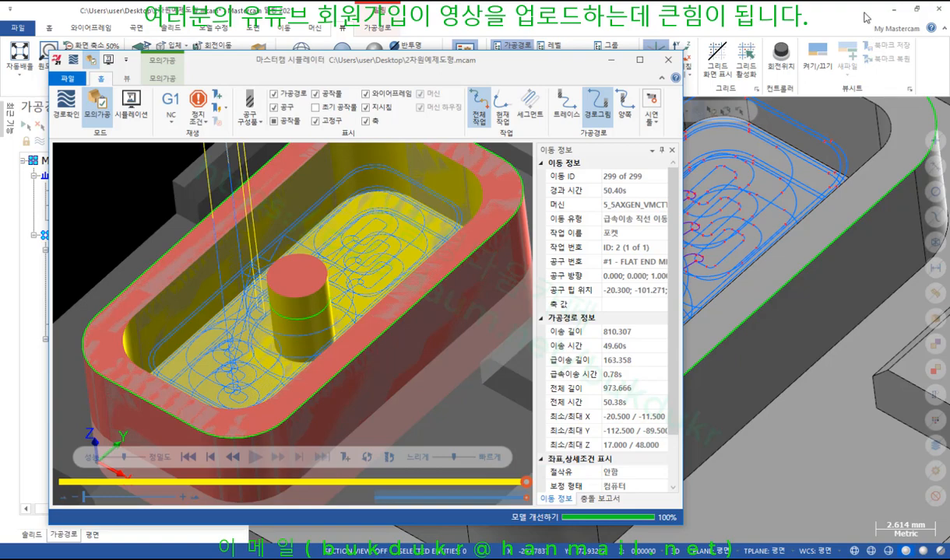
pyautogui.click(668, 59)
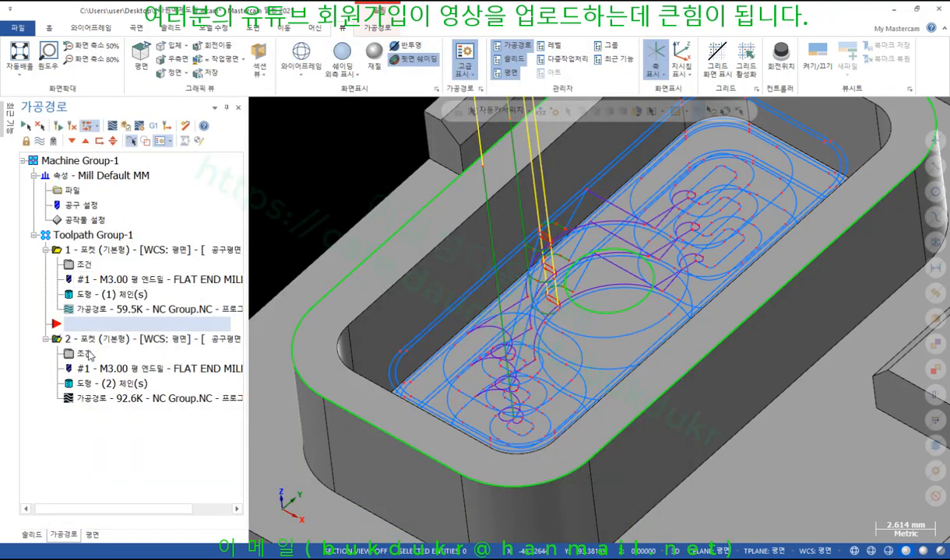
# Step: In pocket operation 2's depth cuts, disable 공구 유지 and enable 아일런드 깊이적용, and regenerate the toolpath
pyautogui.click(84, 339)
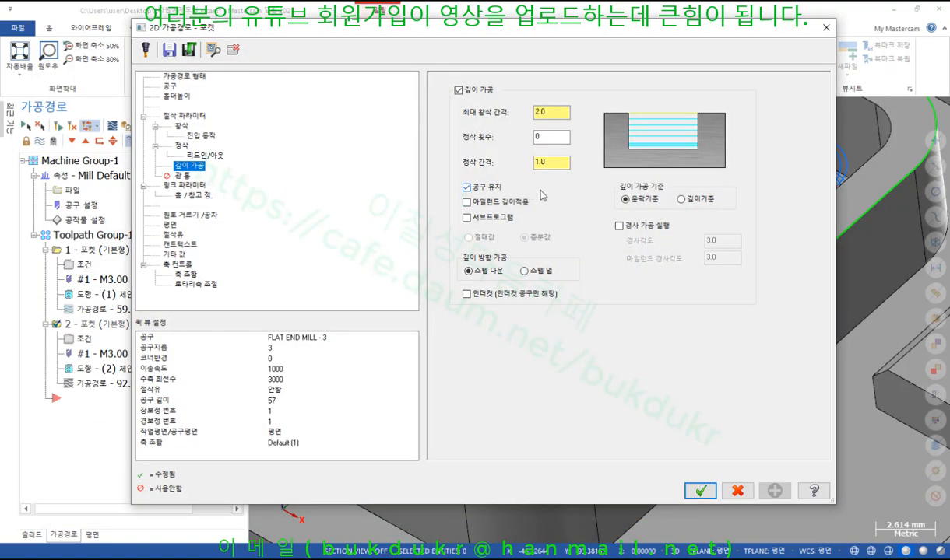
pyautogui.click(466, 187)
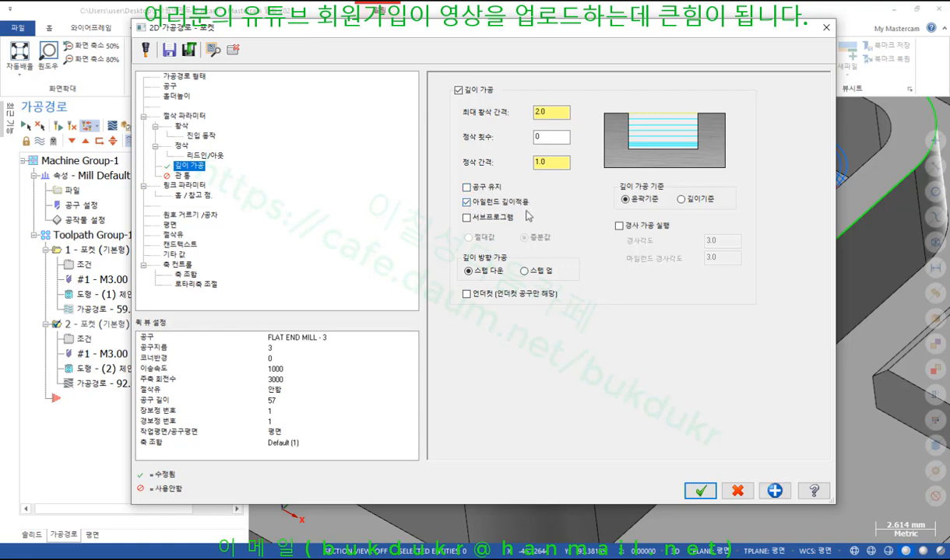
pyautogui.click(700, 491)
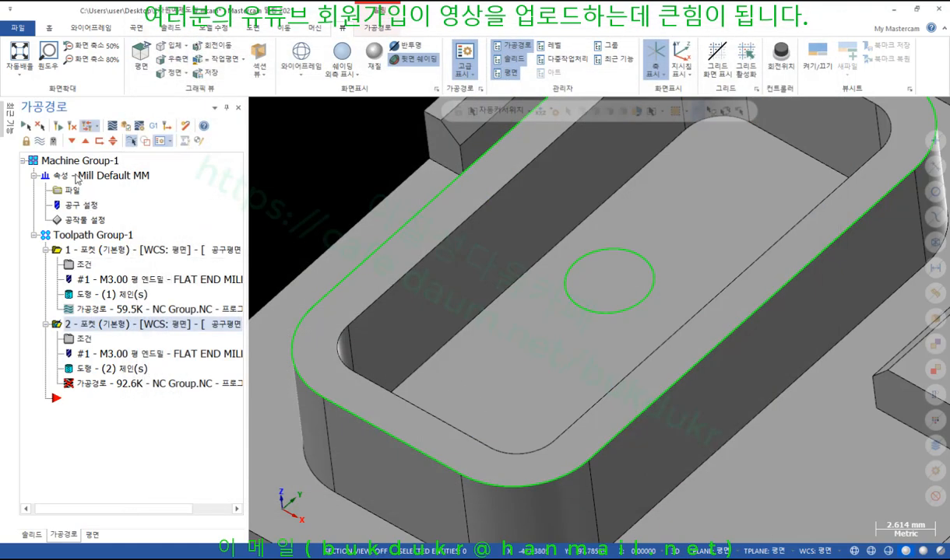
pyautogui.click(57, 126)
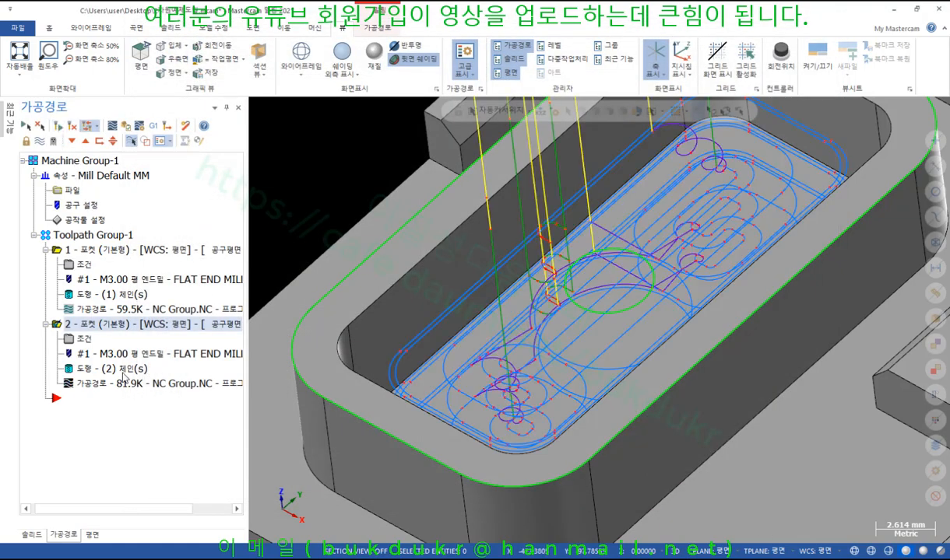
# Step: Verify the regenerated pocket operation 2 through to its end and examine the island's top face relative to the circle
pyautogui.click(125, 127)
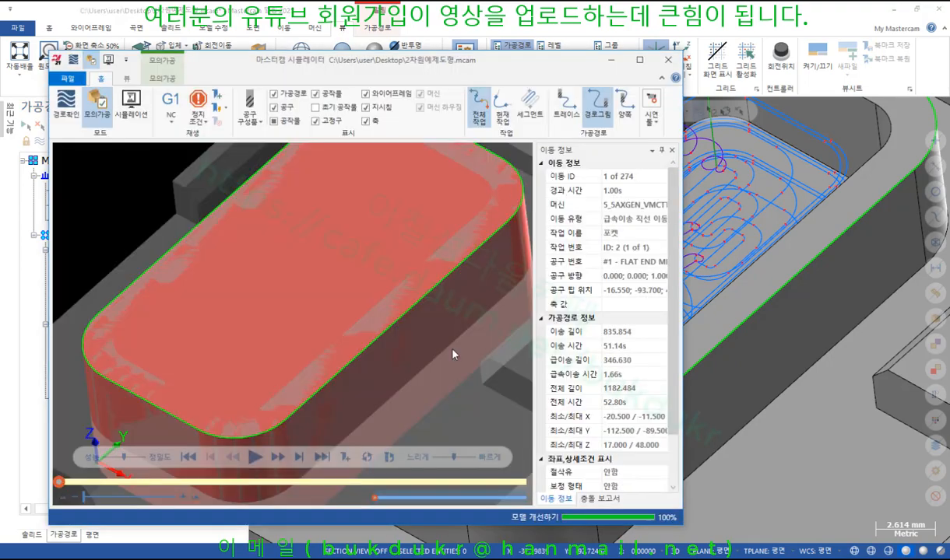
pyautogui.click(254, 457)
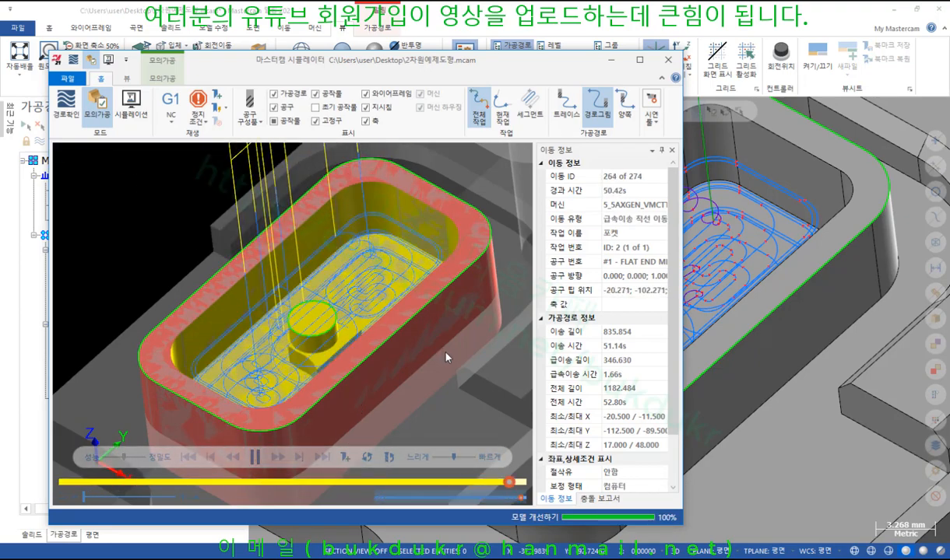
pyautogui.moveTo(356, 245); pyautogui.dragTo(388, 273, button='middle')
pyautogui.scroll(6, 373, 274)
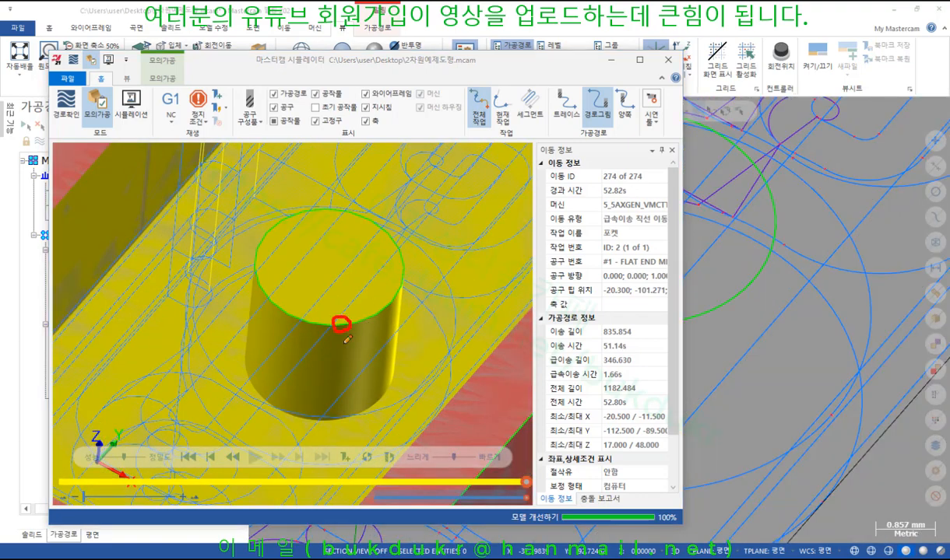
pyautogui.moveTo(294, 269)
pyautogui.mouseDown()
pyautogui.moveTo(298, 289)
pyautogui.moveTo(312, 289)
pyautogui.mouseUp()
pyautogui.moveTo(309, 280); pyautogui.dragTo(332, 290)
pyautogui.moveTo(333, 343)
pyautogui.mouseDown()
pyautogui.moveTo(296, 254)
pyautogui.moveTo(354, 336)
pyautogui.mouseUp()
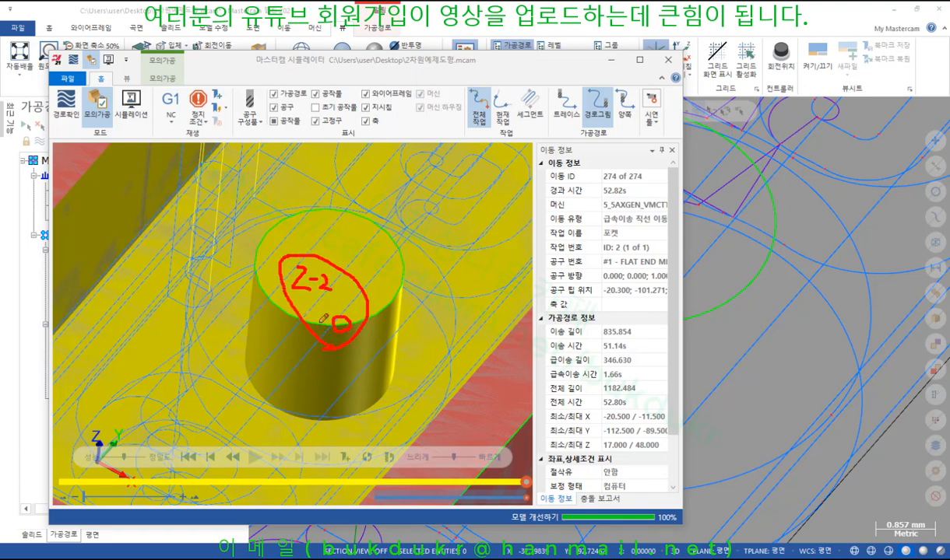
pyautogui.rightClick(440, 231)
pyautogui.click(445, 361)
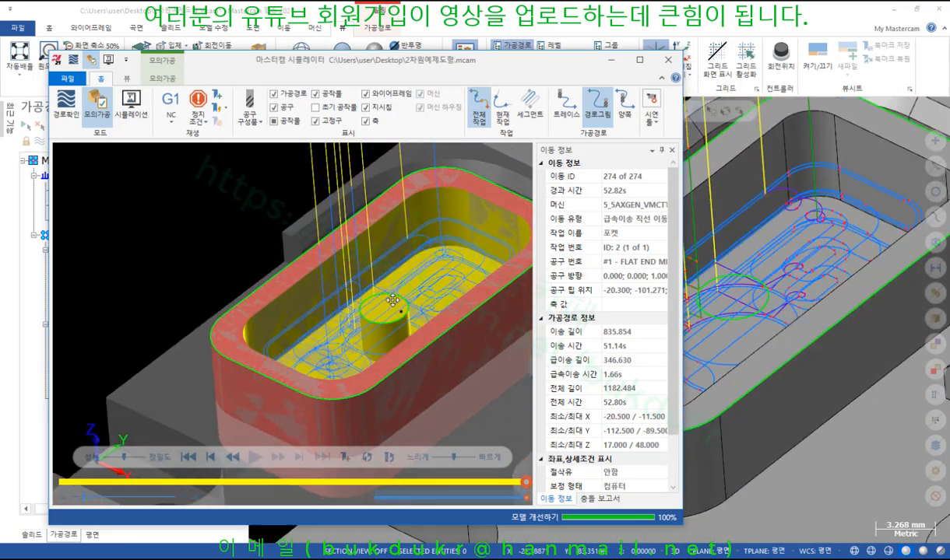
pyautogui.scroll(5, 393, 300)
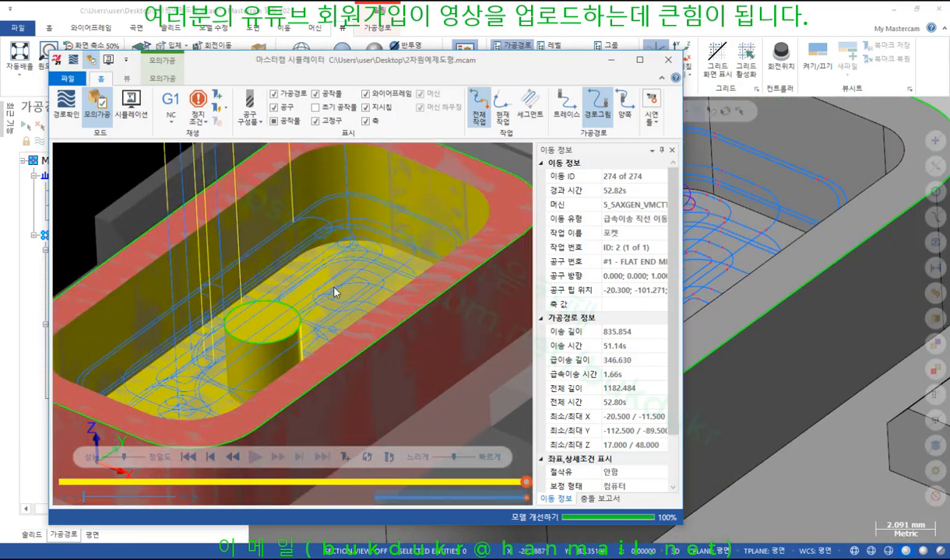
pyautogui.scroll(-2, 334, 293)
pyautogui.moveTo(295, 288)
pyautogui.mouseDown(button='middle')
pyautogui.moveTo(356, 278)
pyautogui.moveTo(275, 282)
pyautogui.moveTo(296, 294)
pyautogui.mouseUp(button='middle')
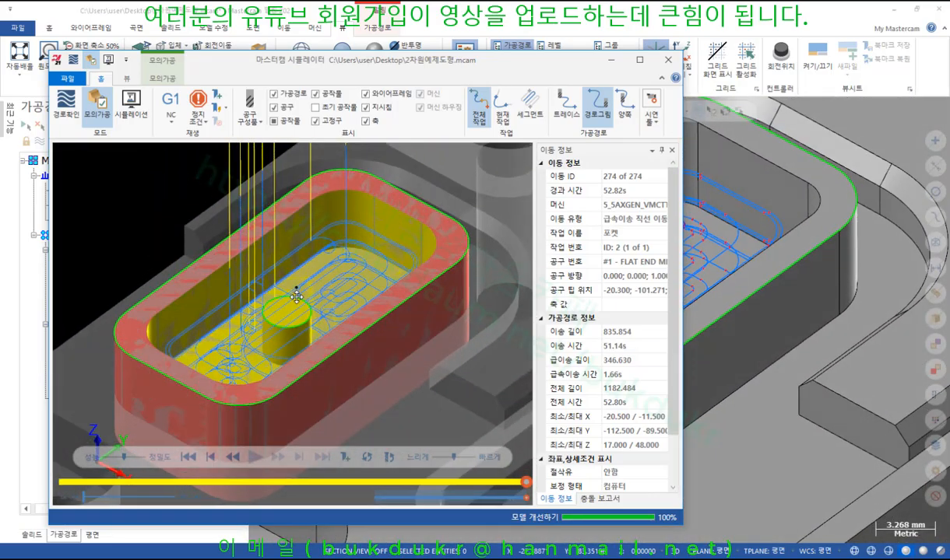
# Step: Inspect the circular island's top and the cut area around it in the simulated stock, and return to the main Mastercam window
pyautogui.scroll(5, 295, 295)
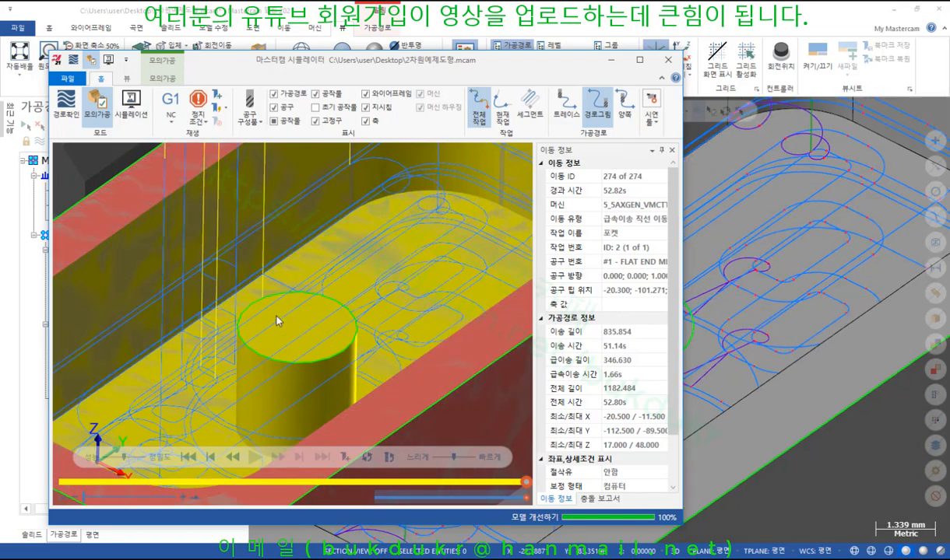
pyautogui.scroll(-3, 316, 302)
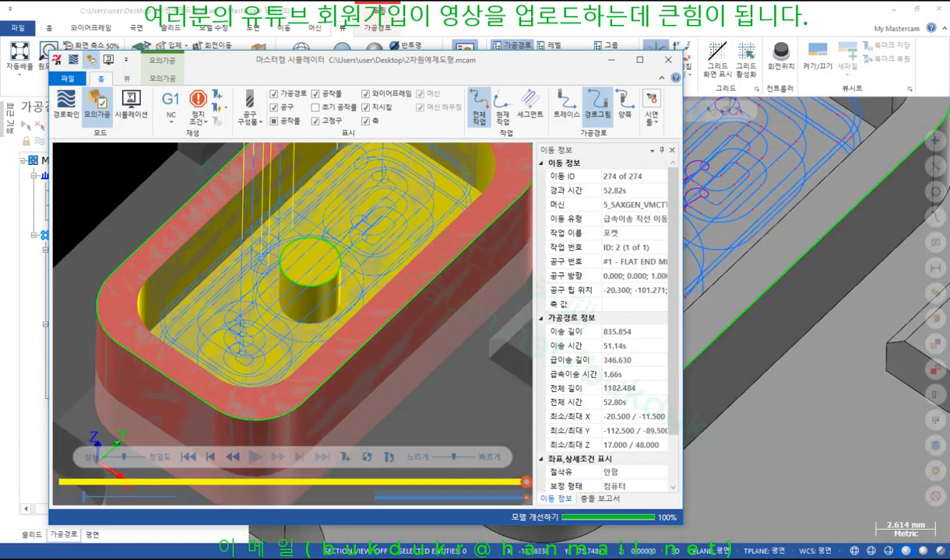
pyautogui.moveTo(322, 269)
pyautogui.mouseDown()
pyautogui.moveTo(282, 257)
pyautogui.moveTo(315, 226)
pyautogui.moveTo(314, 279)
pyautogui.moveTo(290, 219)
pyautogui.moveTo(325, 267)
pyautogui.moveTo(269, 238)
pyautogui.moveTo(332, 235)
pyautogui.moveTo(316, 269)
pyautogui.moveTo(273, 247)
pyautogui.moveTo(284, 222)
pyautogui.moveTo(340, 247)
pyautogui.moveTo(302, 272)
pyautogui.moveTo(283, 250)
pyautogui.mouseUp()
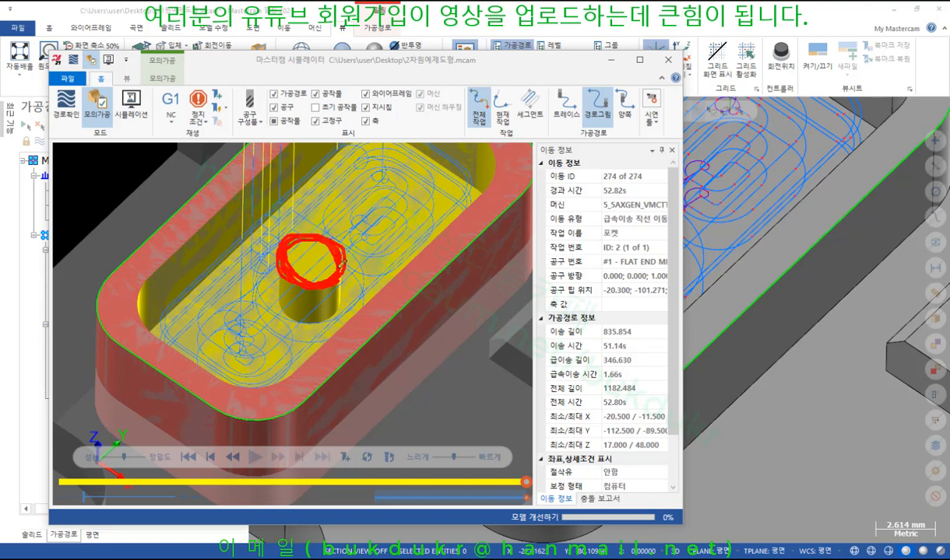
pyautogui.moveTo(336, 225); pyautogui.dragTo(265, 288)
pyautogui.moveTo(325, 219)
pyautogui.mouseDown()
pyautogui.moveTo(274, 250)
pyautogui.moveTo(311, 290)
pyautogui.mouseUp()
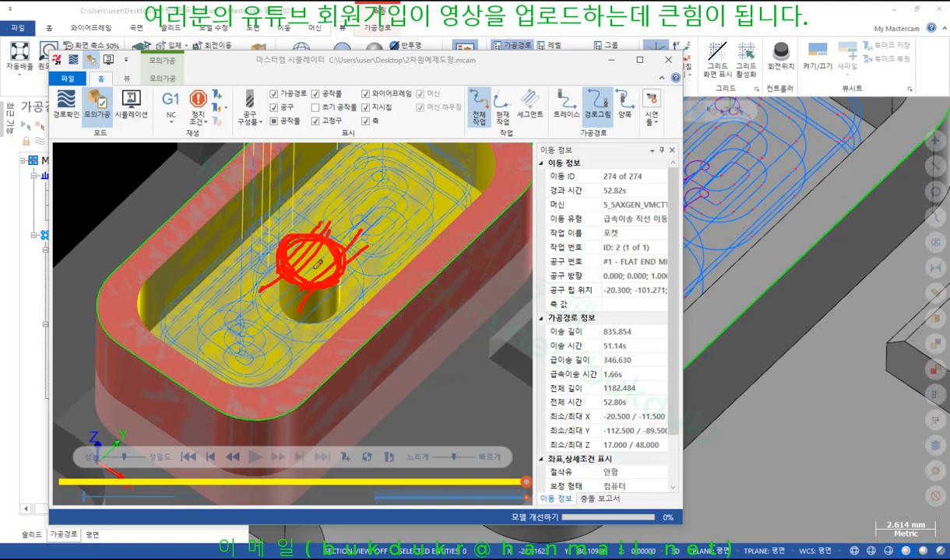
pyautogui.moveTo(271, 247)
pyautogui.mouseDown()
pyautogui.moveTo(254, 270)
pyautogui.moveTo(236, 266)
pyautogui.moveTo(246, 274)
pyautogui.moveTo(278, 265)
pyautogui.moveTo(280, 233)
pyautogui.moveTo(288, 327)
pyautogui.moveTo(286, 235)
pyautogui.moveTo(368, 321)
pyautogui.mouseUp()
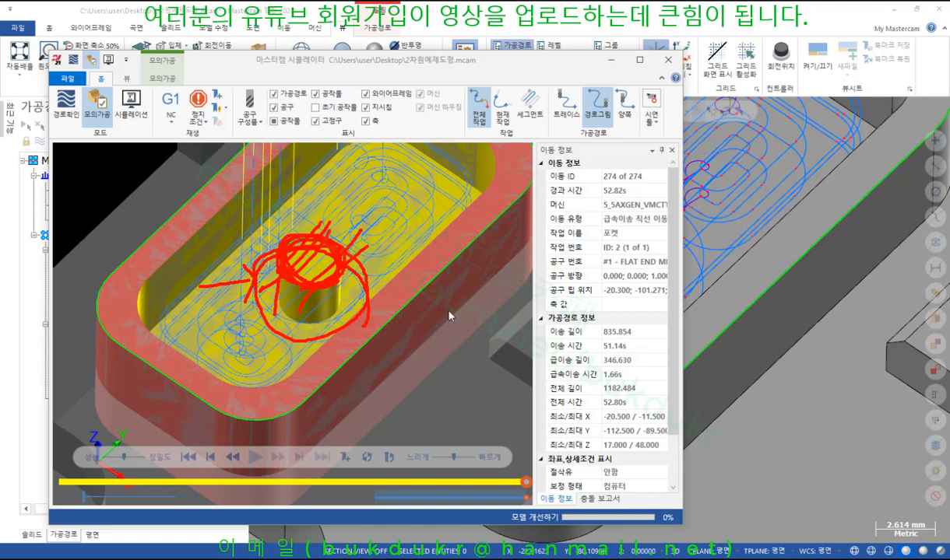
pyautogui.rightClick(449, 315)
pyautogui.click(456, 423)
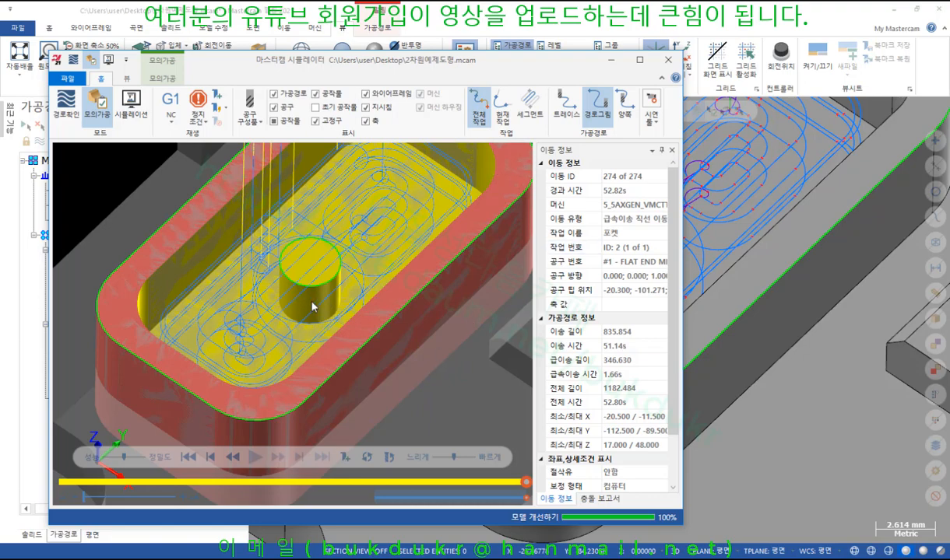
pyautogui.click(567, 10)
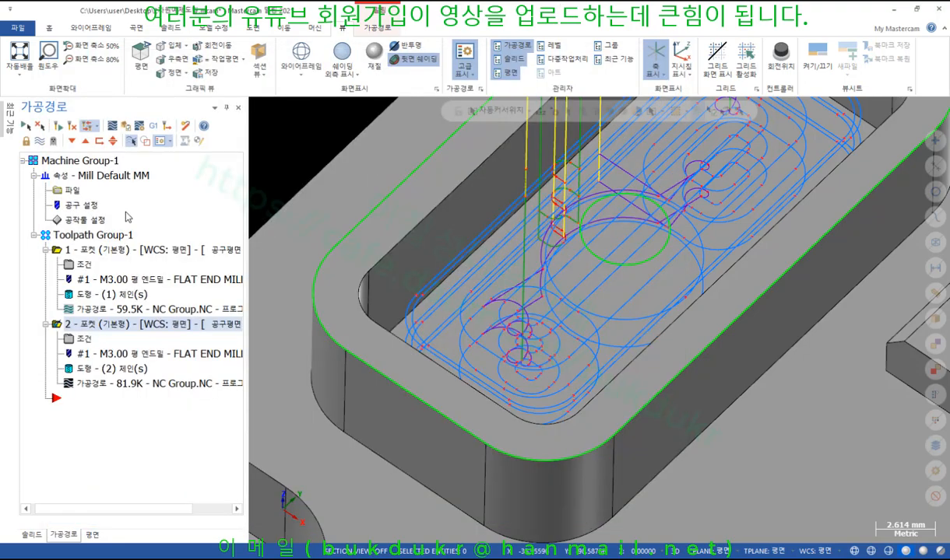
# Step: Set the maximum rough step in the second pocket operation's depth cuts to 1.5 and regenerate the toolpath
pyautogui.click(90, 339)
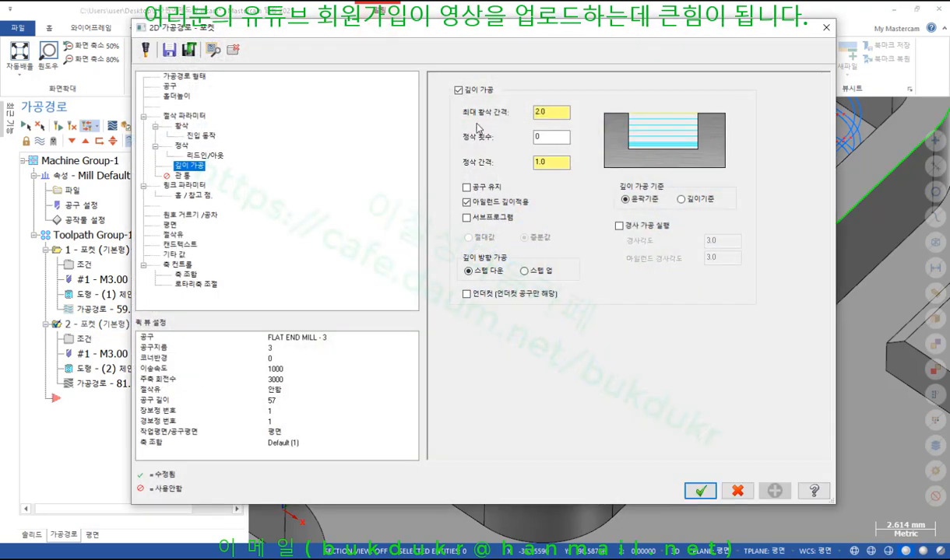
pyautogui.click(544, 112)
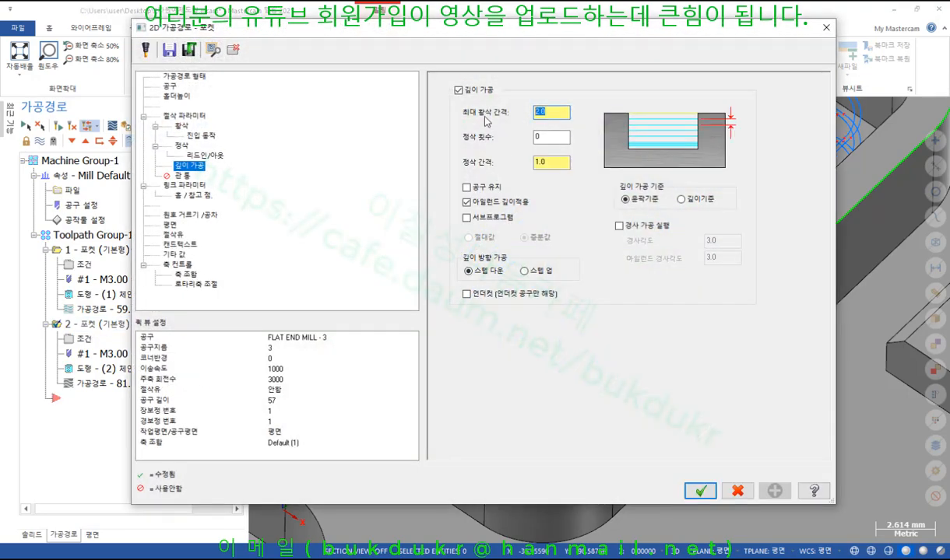
pyautogui.write('1.5')
pyautogui.click(700, 490)
pyautogui.click(59, 126)
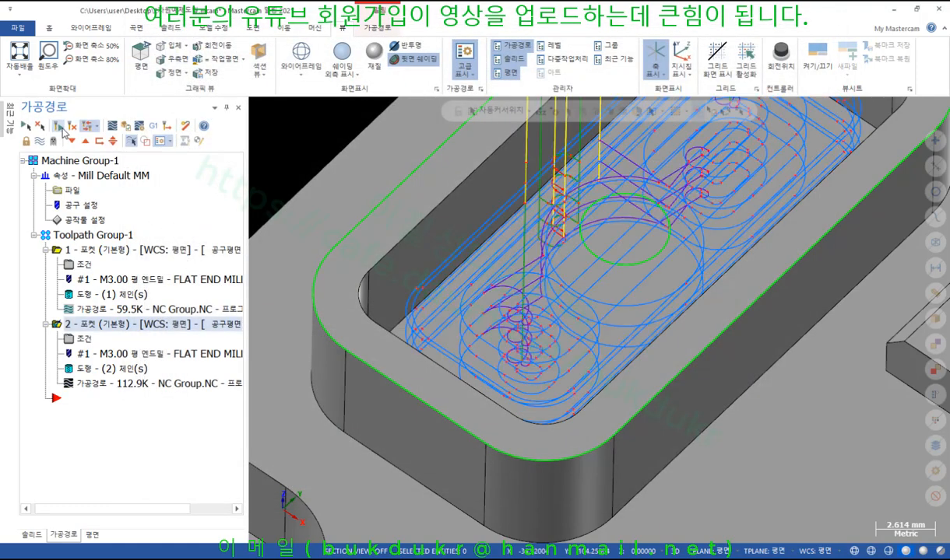
# Step: Run the solid verification of the second pocket operation and examine the machined pocket around the central island
pyautogui.click(125, 124)
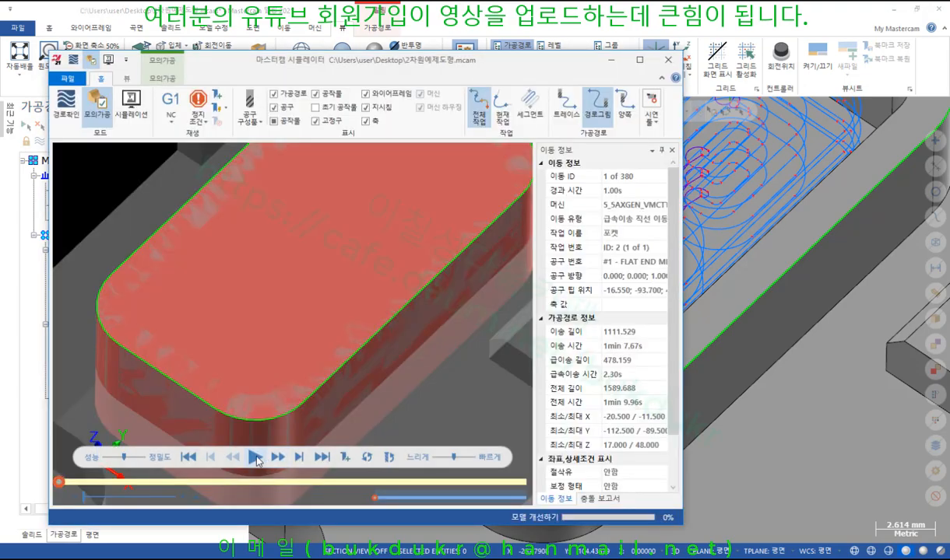
pyautogui.click(255, 457)
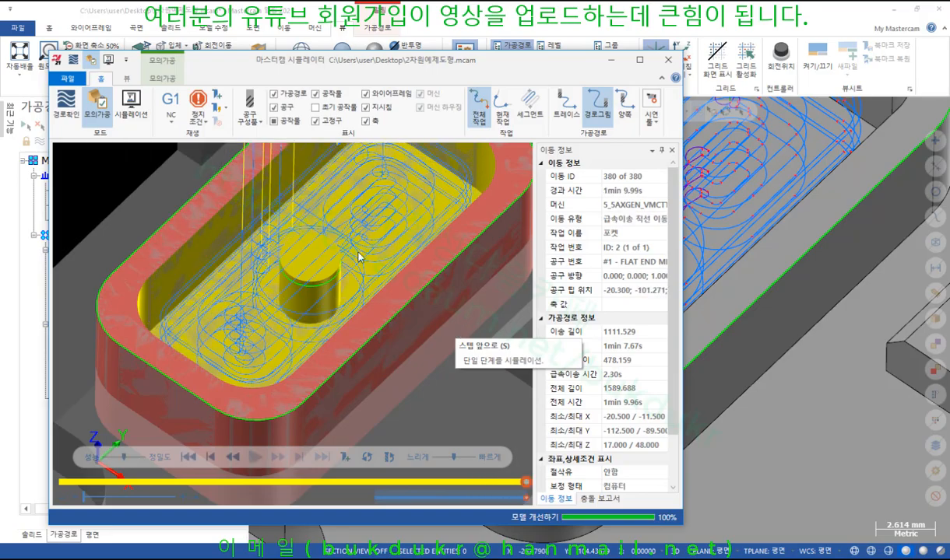
pyautogui.scroll(4, 340, 250)
pyautogui.scroll(-4, 340, 249)
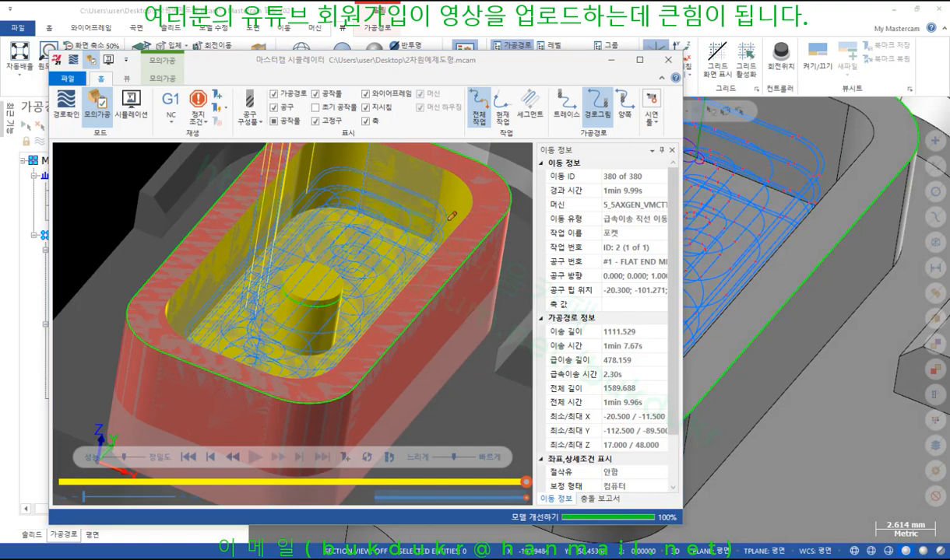
pyautogui.moveTo(449, 218); pyautogui.dragTo(454, 238)
pyautogui.moveTo(209, 255); pyautogui.dragTo(215, 322)
pyautogui.moveTo(243, 237)
pyautogui.mouseDown()
pyautogui.moveTo(244, 276)
pyautogui.moveTo(264, 290)
pyautogui.mouseUp()
pyautogui.moveTo(432, 257); pyautogui.dragTo(489, 255)
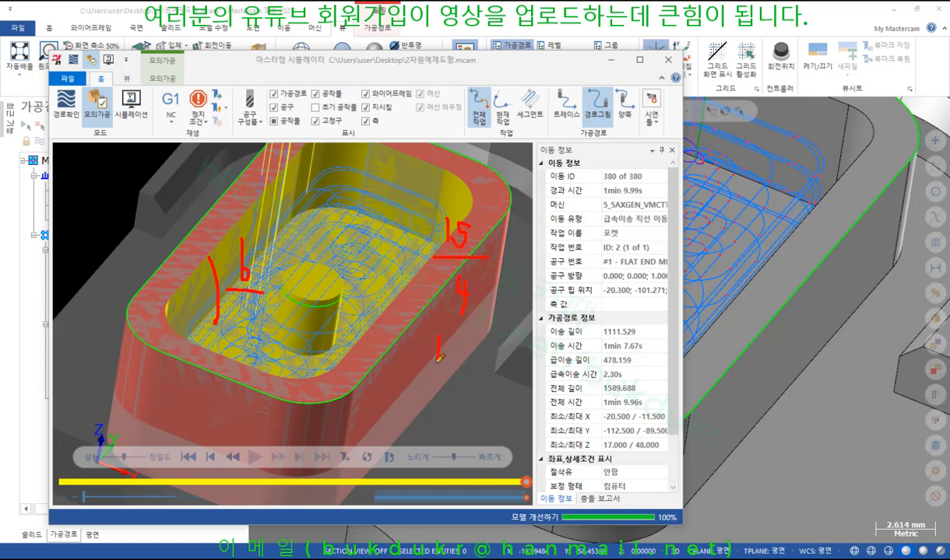
pyautogui.moveTo(440, 358); pyautogui.dragTo(434, 367)
pyautogui.moveTo(446, 320); pyautogui.dragTo(447, 322)
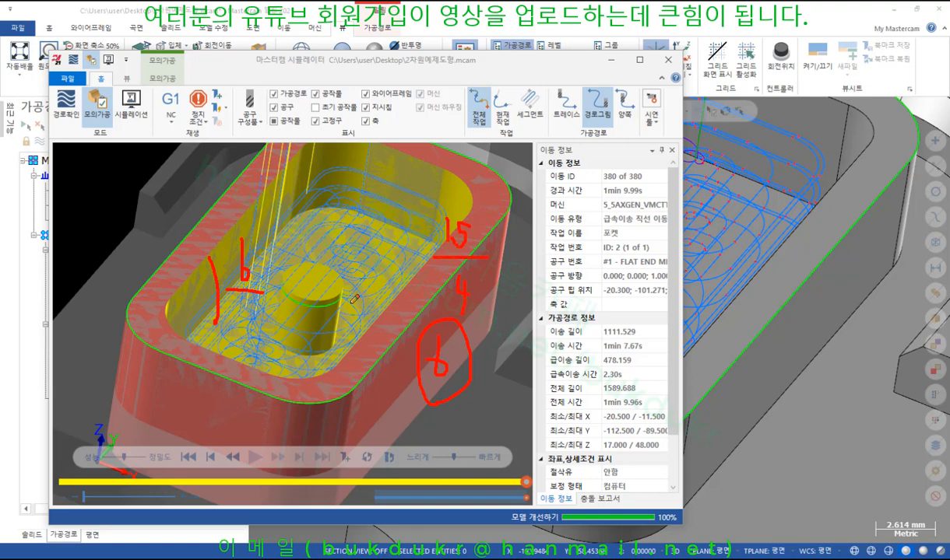
pyautogui.moveTo(292, 272); pyautogui.dragTo(338, 309)
pyautogui.moveTo(341, 341)
pyautogui.mouseDown()
pyautogui.moveTo(320, 310)
pyautogui.moveTo(328, 259)
pyautogui.moveTo(268, 276)
pyautogui.moveTo(328, 320)
pyautogui.mouseUp()
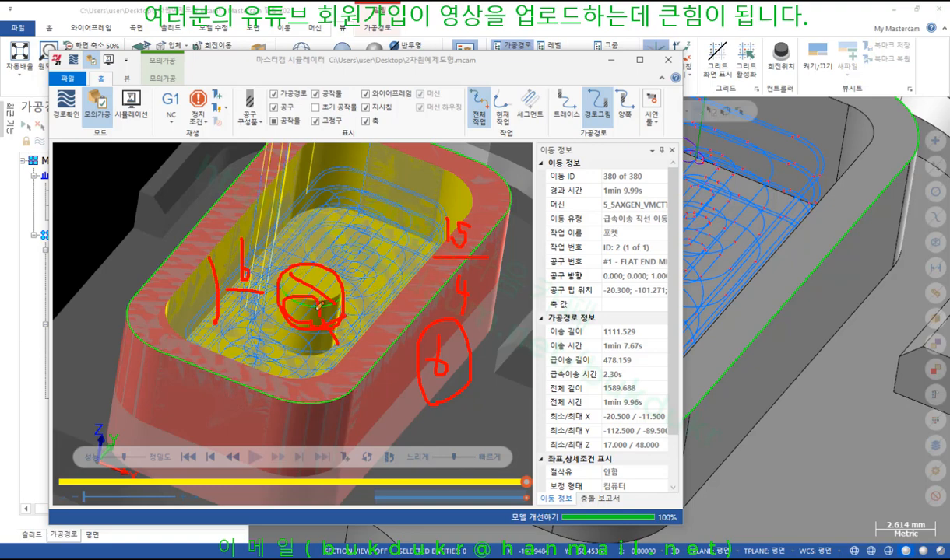
pyautogui.moveTo(317, 308)
pyautogui.mouseDown()
pyautogui.moveTo(285, 271)
pyautogui.moveTo(315, 309)
pyautogui.mouseUp()
pyautogui.moveTo(413, 316); pyautogui.dragTo(259, 246)
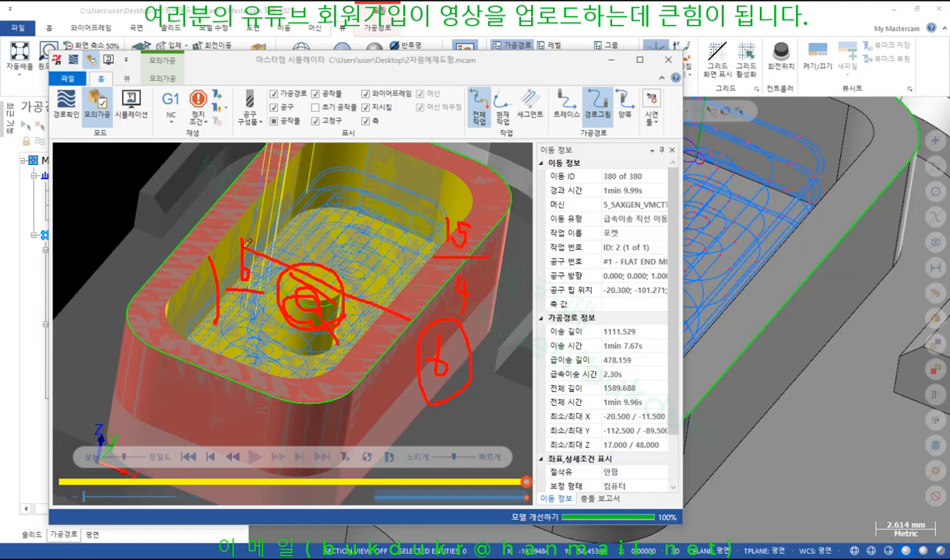
pyautogui.moveTo(404, 340)
pyautogui.mouseDown()
pyautogui.moveTo(261, 272)
pyautogui.moveTo(320, 263)
pyautogui.moveTo(319, 303)
pyautogui.moveTo(235, 356)
pyautogui.mouseUp()
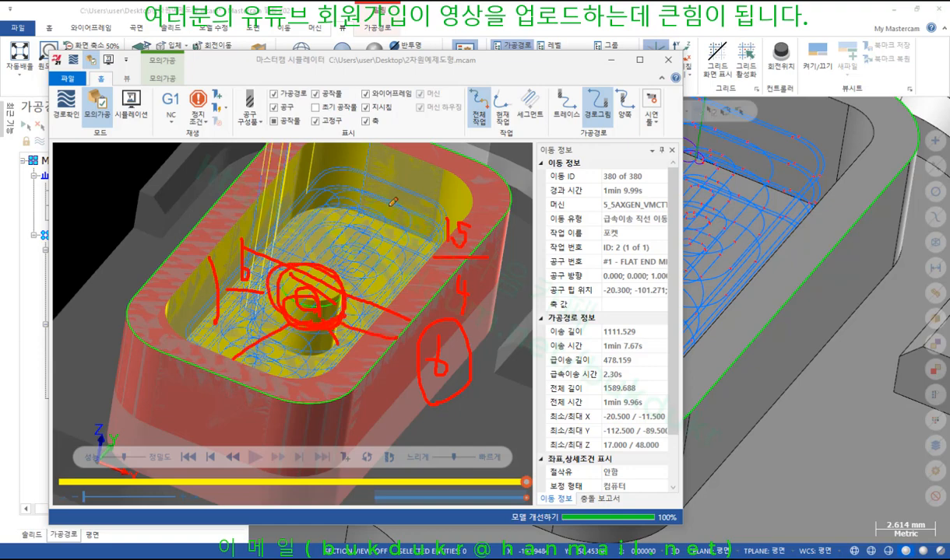
pyautogui.rightClick(390, 205)
pyautogui.click(423, 340)
# Step: Close the simulator, disable island depths in the second pocket operation's depth cuts and regenerate its toolpath
pyautogui.click(703, 198)
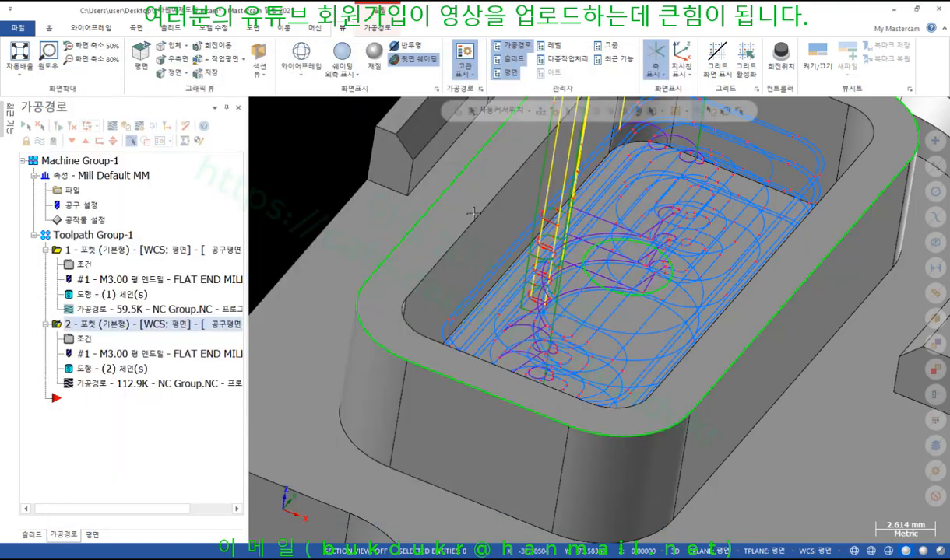
pyautogui.click(83, 337)
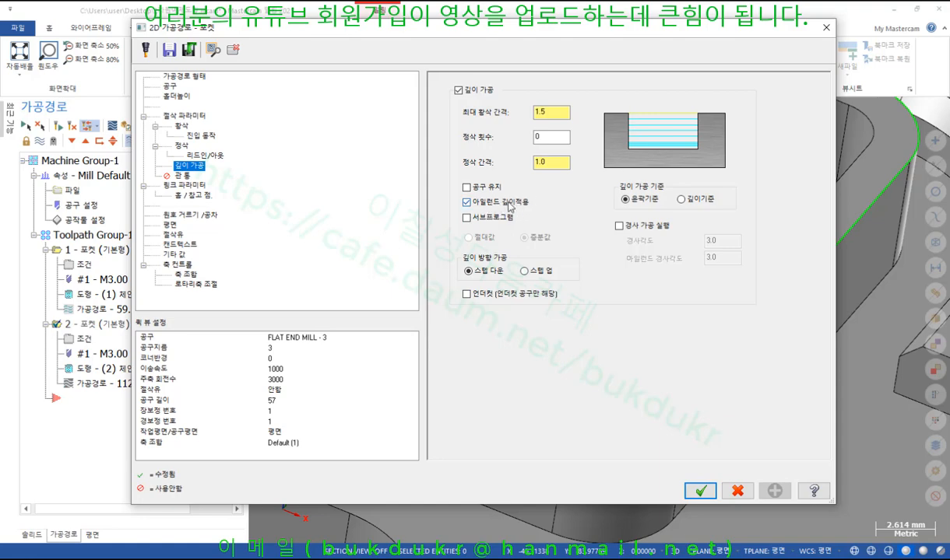
pyautogui.click(472, 205)
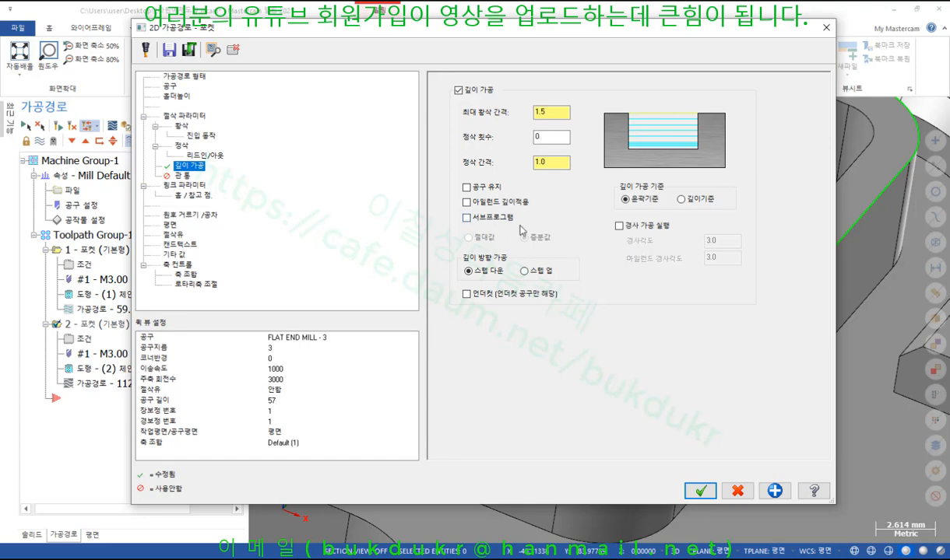
pyautogui.click(700, 491)
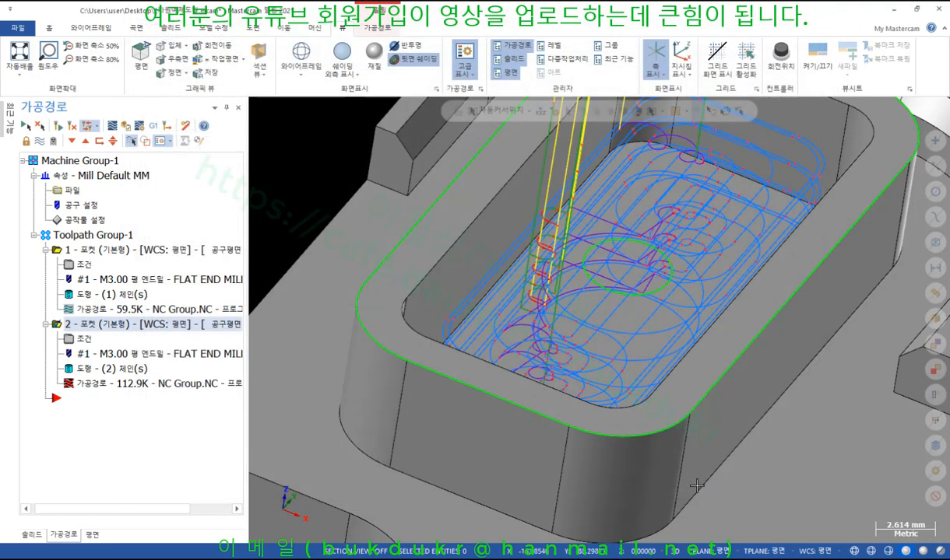
pyautogui.click(58, 126)
pyautogui.scroll(-3, 580, 305)
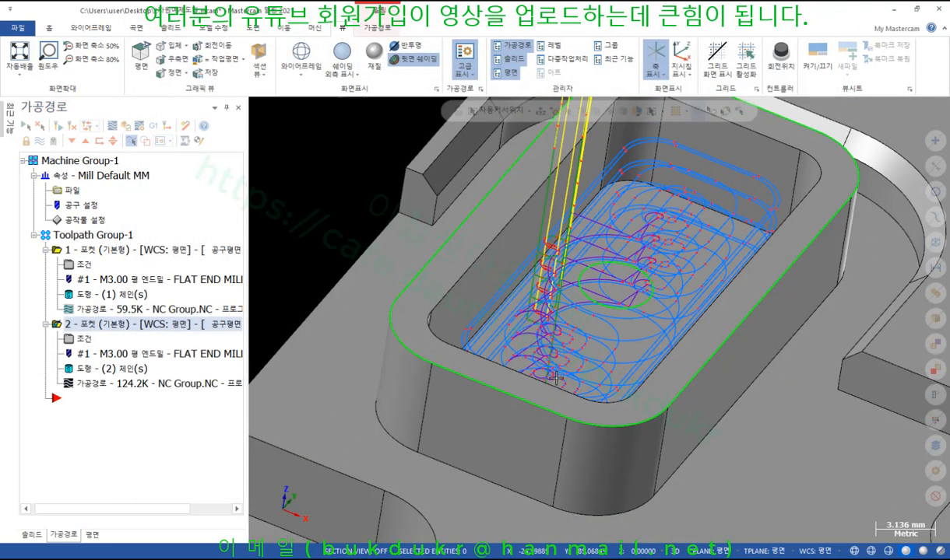
pyautogui.moveTo(580, 304); pyautogui.dragTo(545, 279, button='middle')
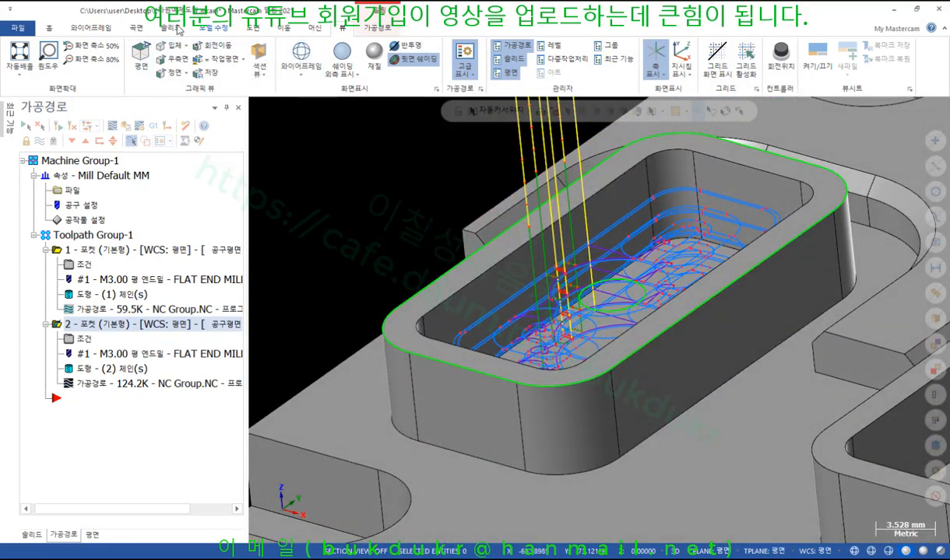
# Step: Post-process only the second pocket operation to an NC file, declining to include all operations
pyautogui.click(153, 125)
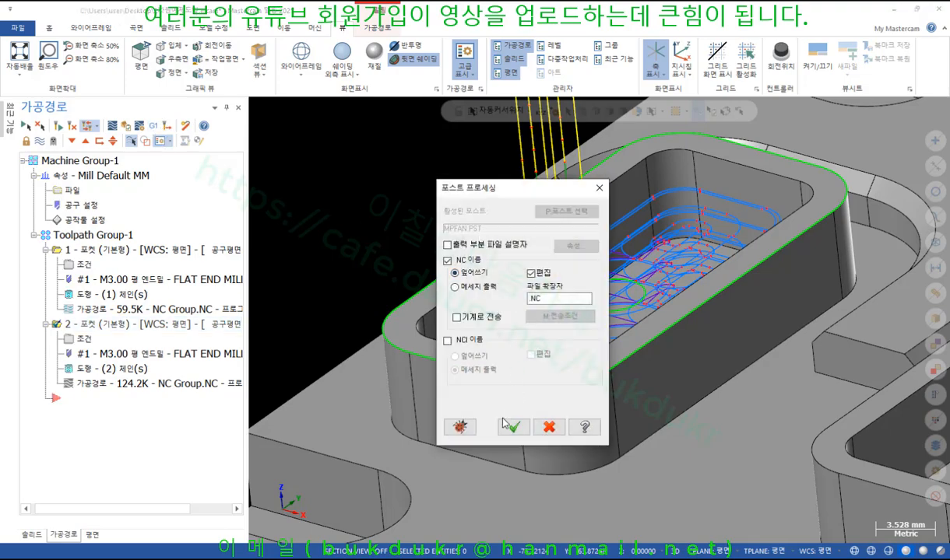
pyautogui.click(513, 426)
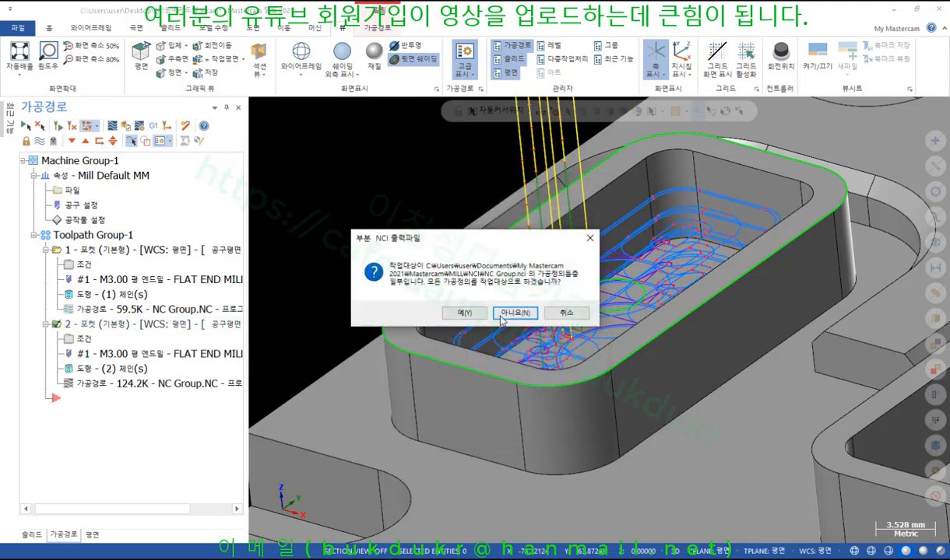
pyautogui.click(499, 314)
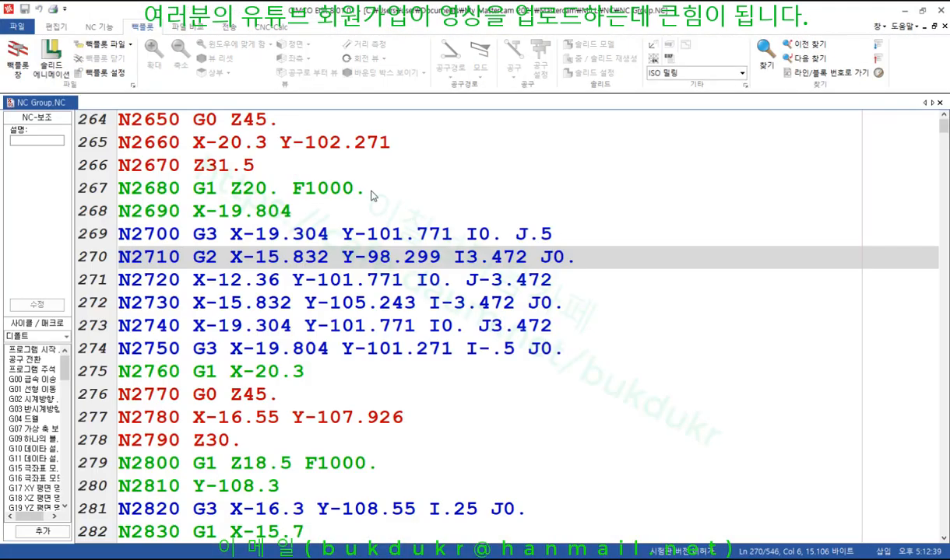
# Step: Backplot the posted NC program in CIMCO Edit and examine the pocket toolpath in 3D and in the top XY view
pyautogui.click(18, 56)
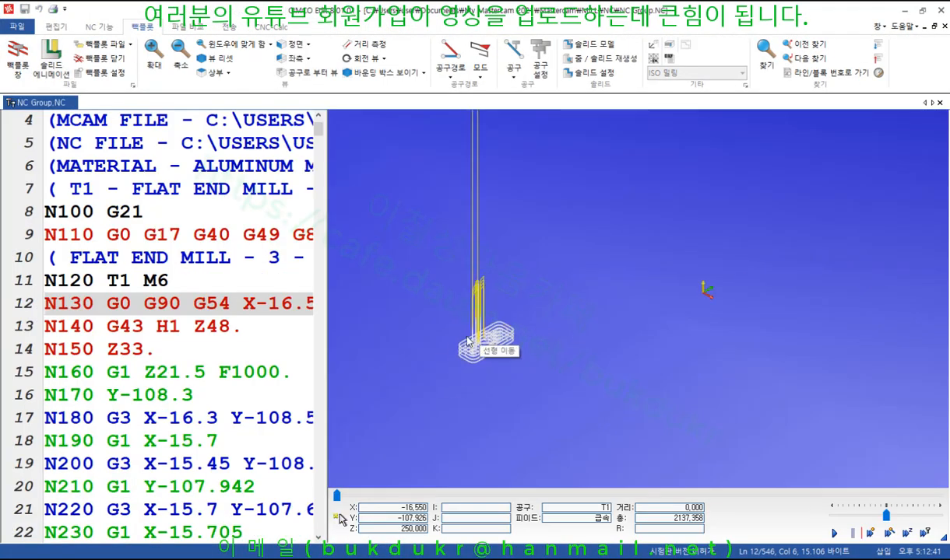
pyautogui.scroll(5, 514, 334)
pyautogui.scroll(-3, 624, 235)
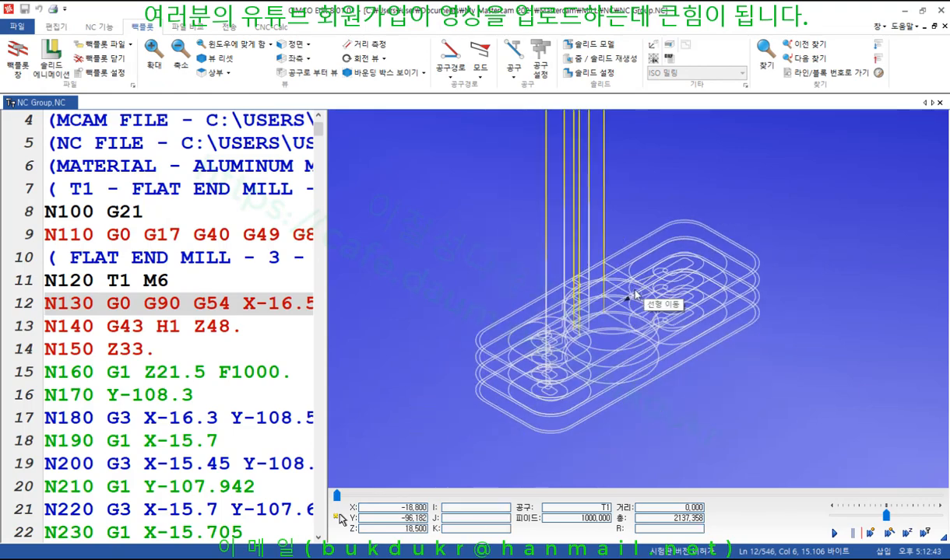
pyautogui.moveTo(664, 274); pyautogui.dragTo(676, 294)
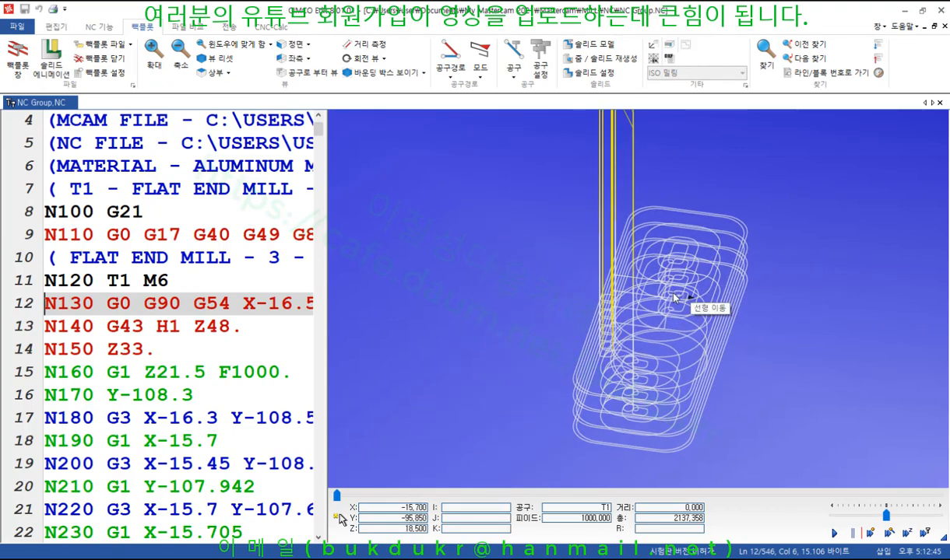
pyautogui.rightClick(539, 248)
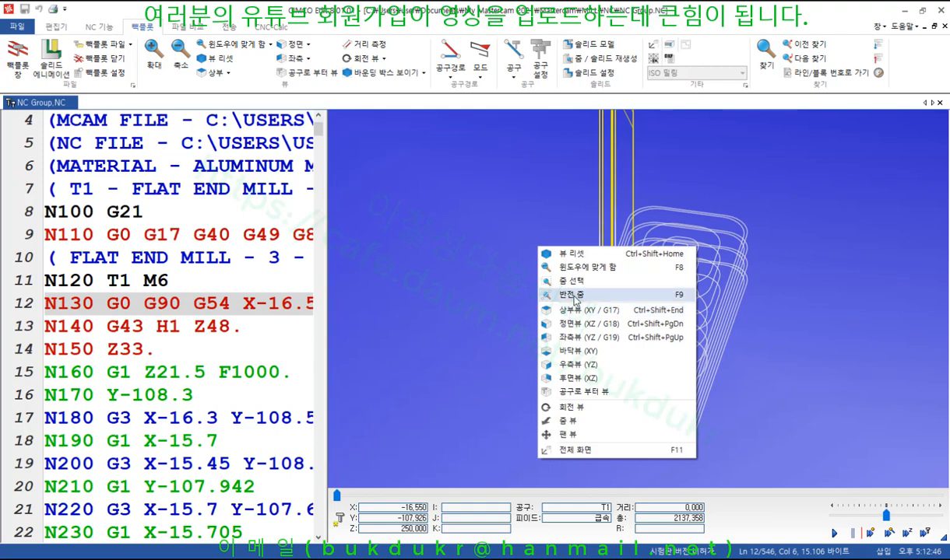
pyautogui.click(572, 311)
pyautogui.moveTo(620, 433); pyautogui.dragTo(588, 364, button='middle')
pyautogui.scroll(10, 588, 364)
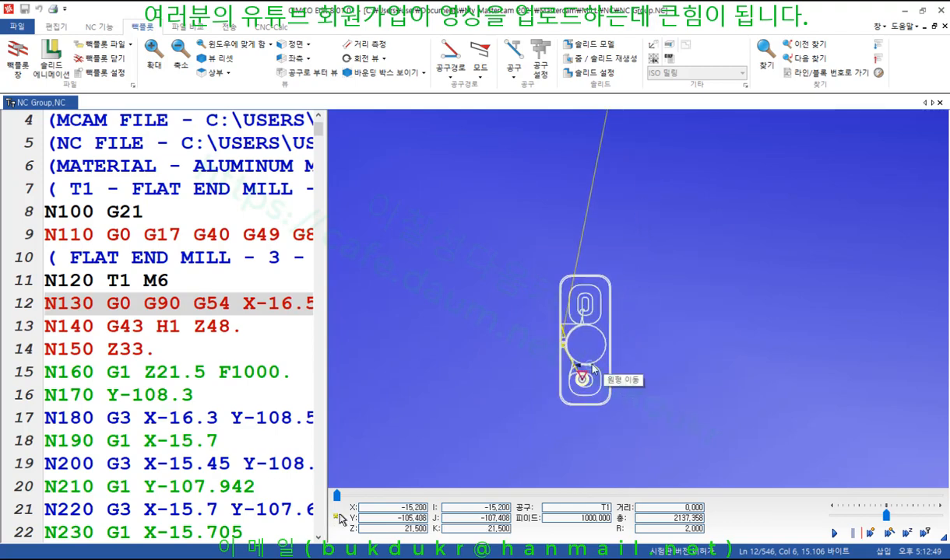
pyautogui.scroll(-2, 526, 358)
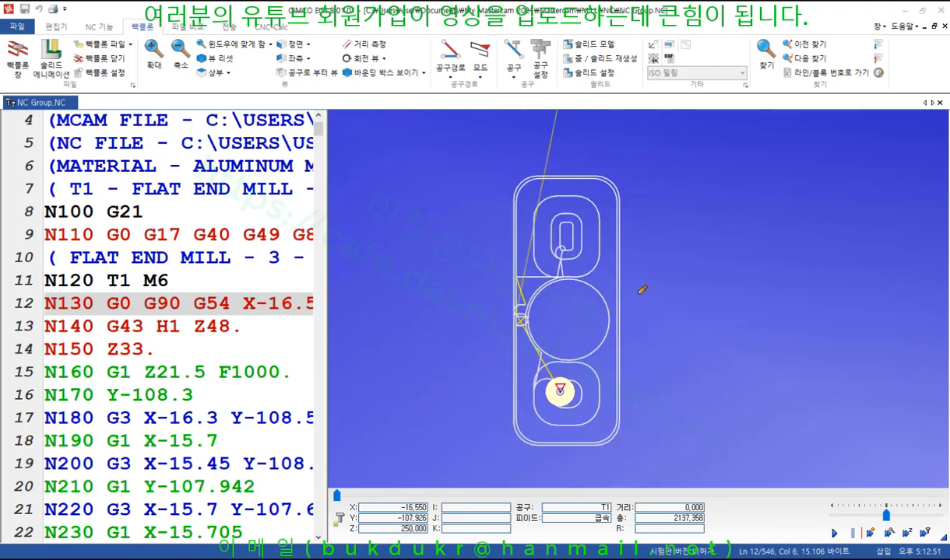
pyautogui.moveTo(495, 455)
pyautogui.mouseDown()
pyautogui.moveTo(469, 207)
pyautogui.moveTo(620, 167)
pyautogui.moveTo(611, 448)
pyautogui.moveTo(506, 468)
pyautogui.mouseUp()
pyautogui.rightClick(760, 231)
pyautogui.click(775, 363)
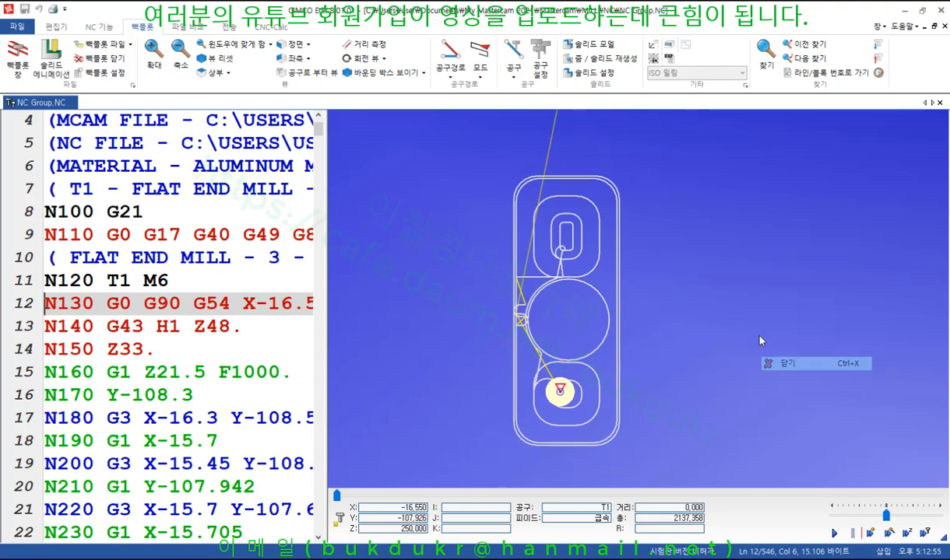
# Step: Examine the toolpath's depth passes in the front XZ view and in a tilted 3D view
pyautogui.rightClick(720, 178)
pyautogui.click(751, 257)
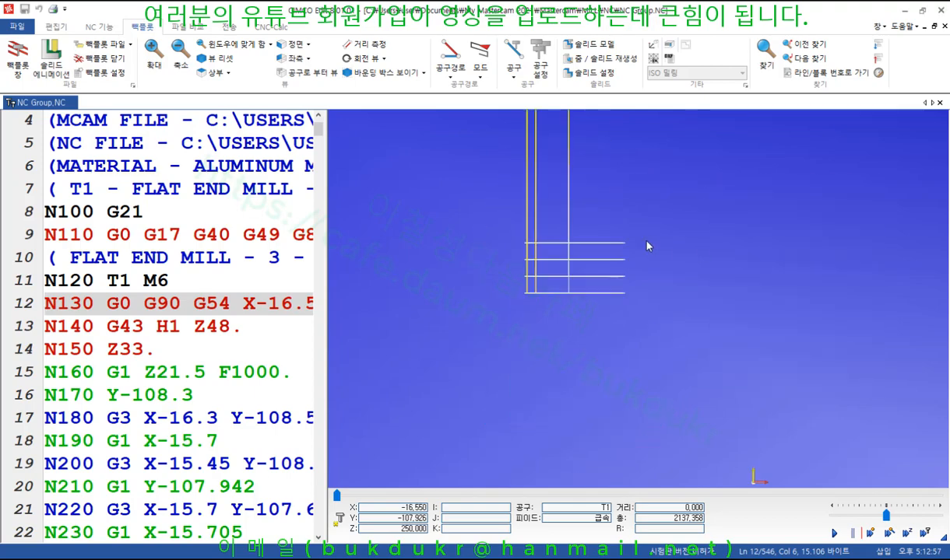
pyautogui.scroll(5, 602, 244)
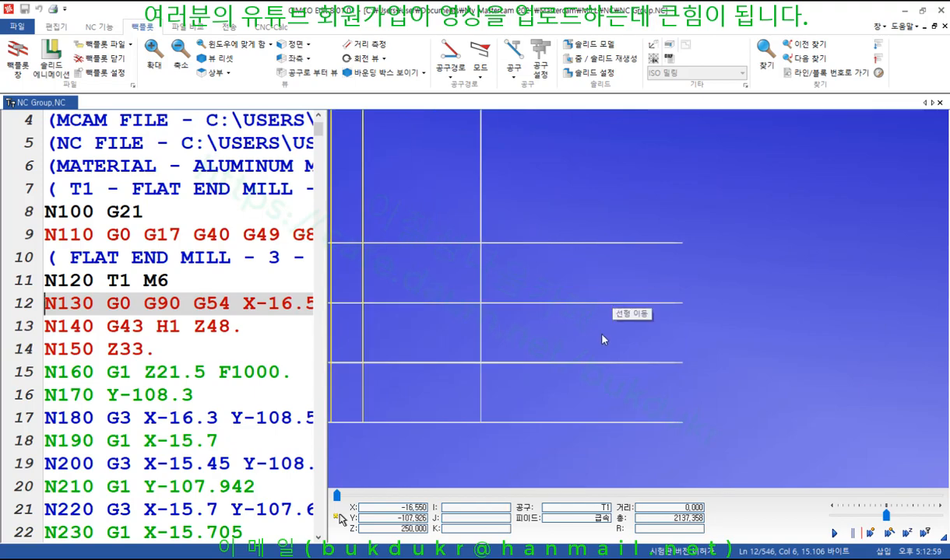
pyautogui.scroll(-2, 747, 290)
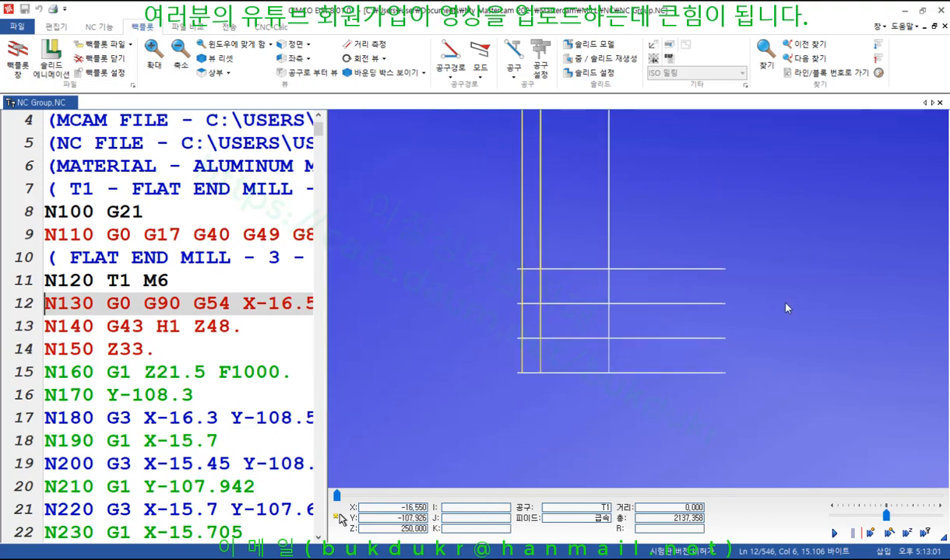
pyautogui.scroll(5, 771, 216)
pyautogui.scroll(-5, 746, 226)
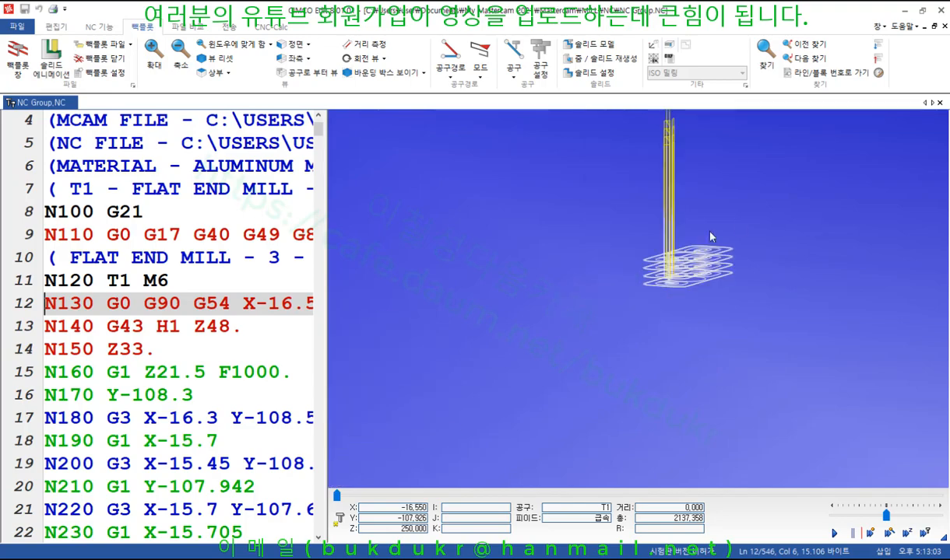
pyautogui.scroll(3, 627, 320)
pyautogui.scroll(3, 626, 214)
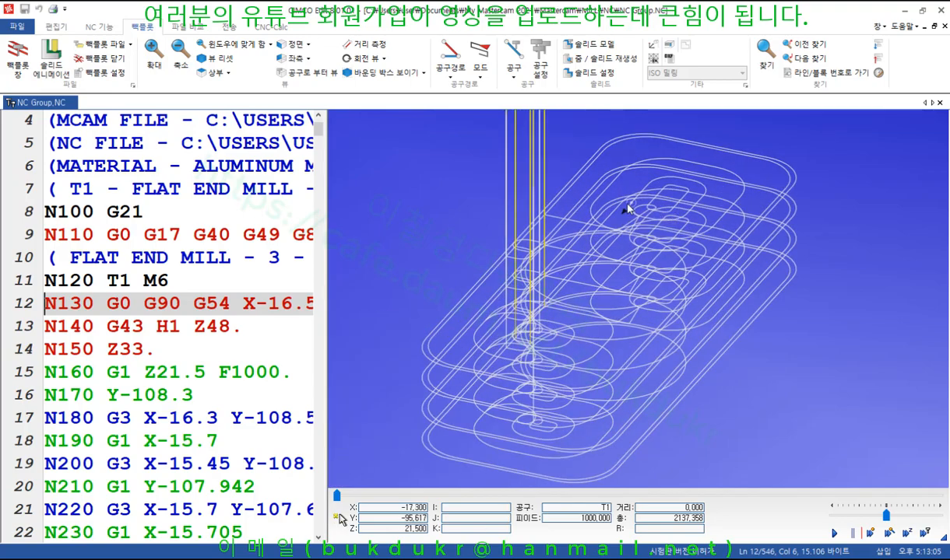
pyautogui.scroll(1, 394, 377)
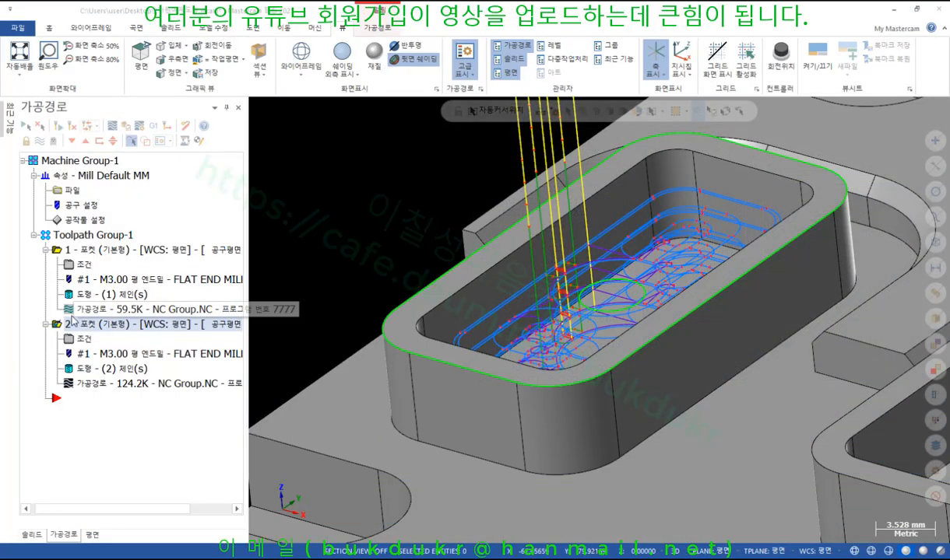
# Step: Enable the subprogram option with incremental values in the second pocket operation's depth cuts and regenerate its toolpath
pyautogui.click(82, 338)
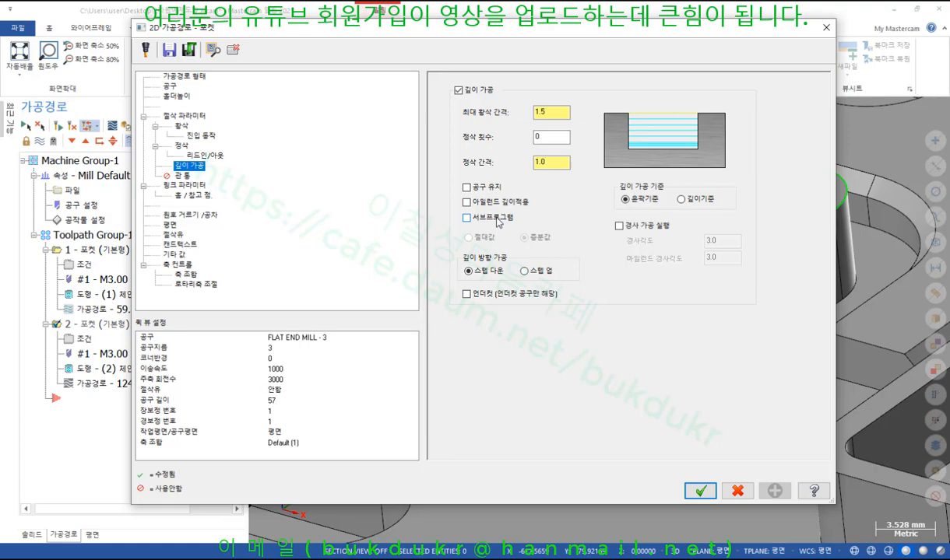
pyautogui.click(497, 218)
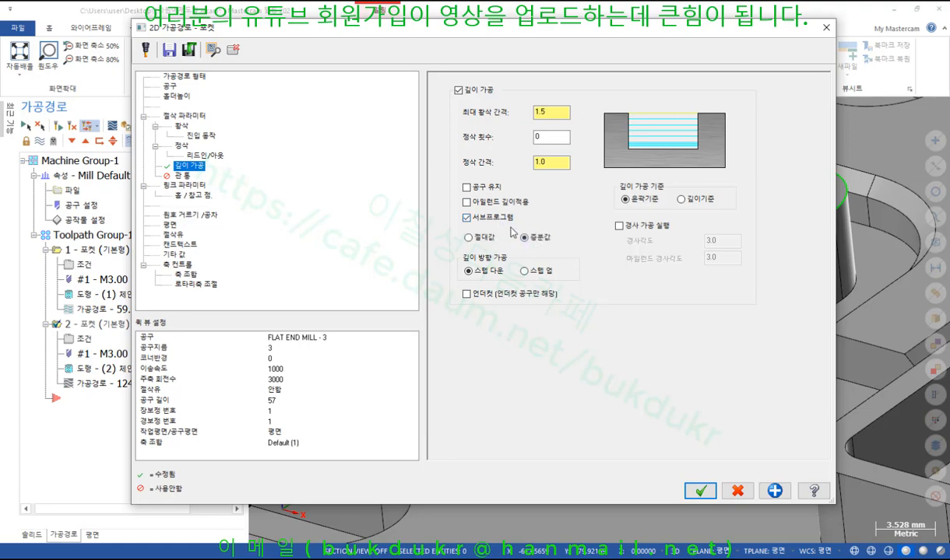
pyautogui.click(696, 486)
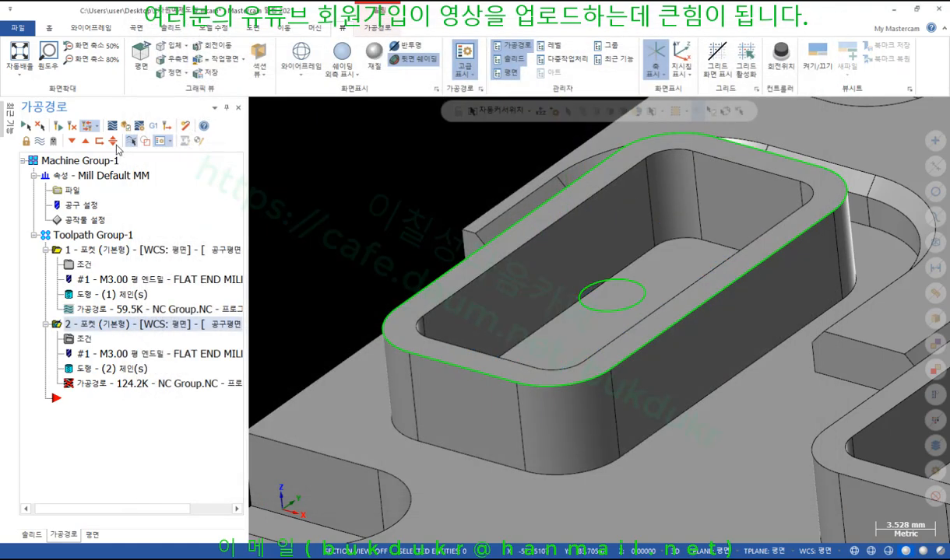
pyautogui.click(59, 126)
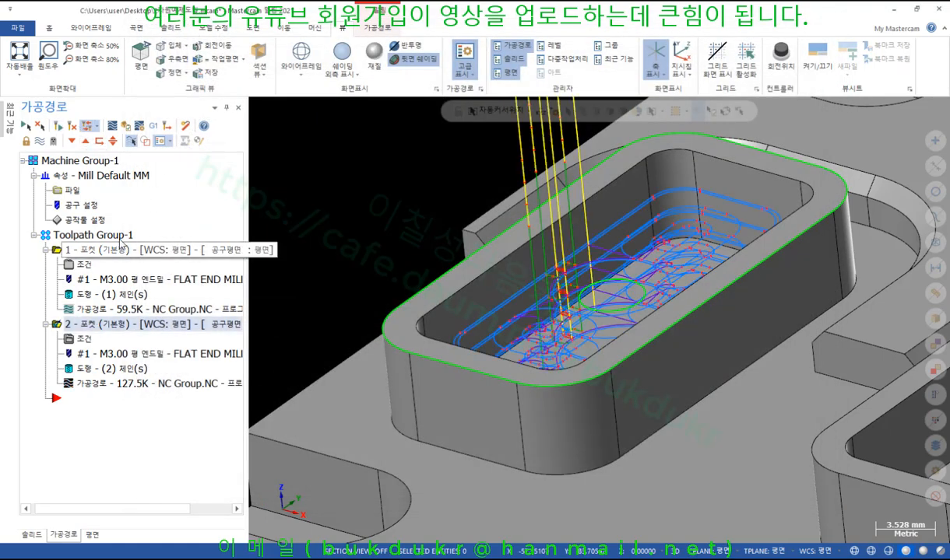
# Step: Post-process only the second pocket operation, declining to include all operations, and save the program as 222.NC
pyautogui.click(151, 125)
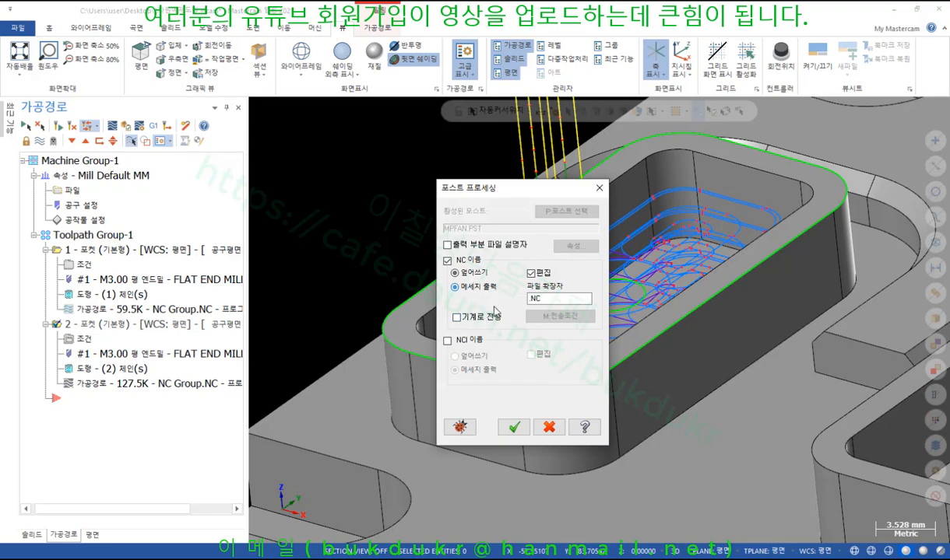
pyautogui.click(513, 427)
pyautogui.click(507, 309)
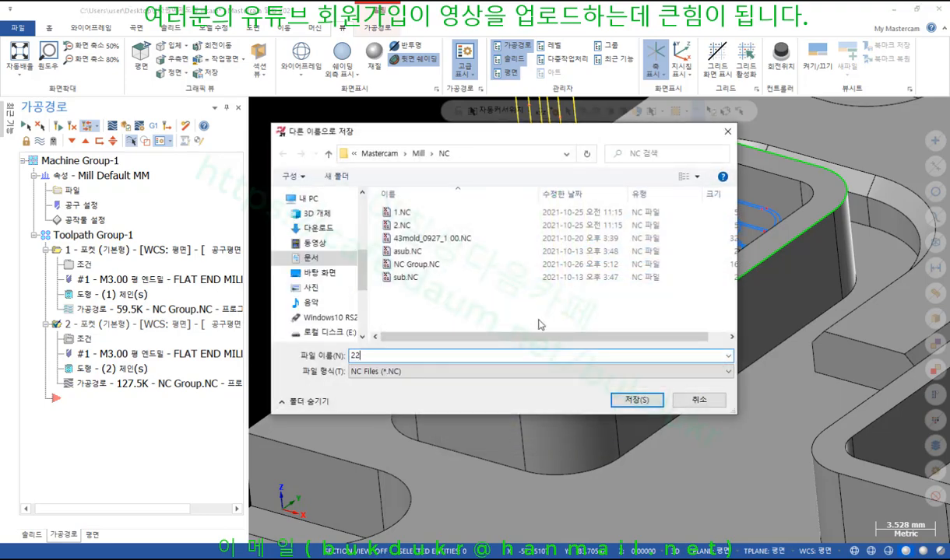
pyautogui.click(635, 399)
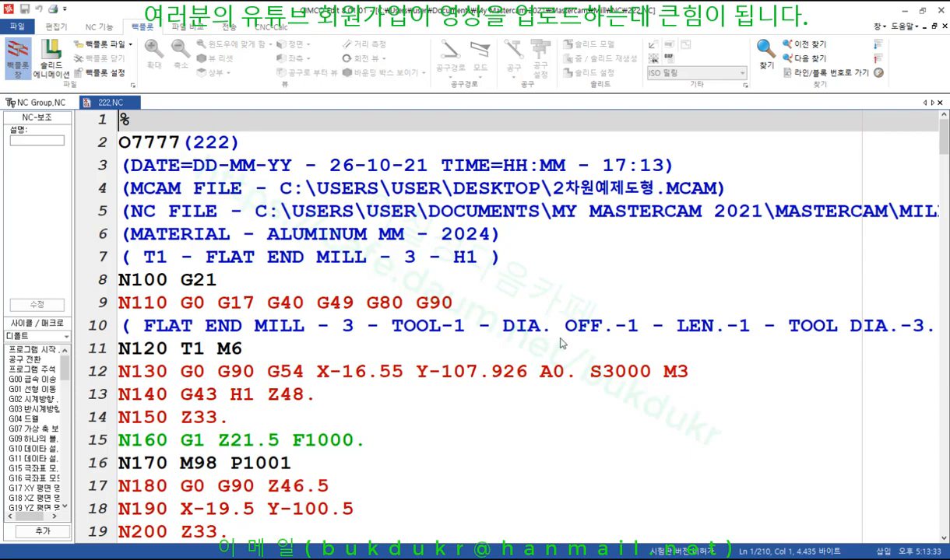
# Step: Backplot 222.NC in CIMCO Edit and examine its pocket toolpath in 3D
pyautogui.scroll(-2, 646, 329)
pyautogui.scroll(5, 529, 354)
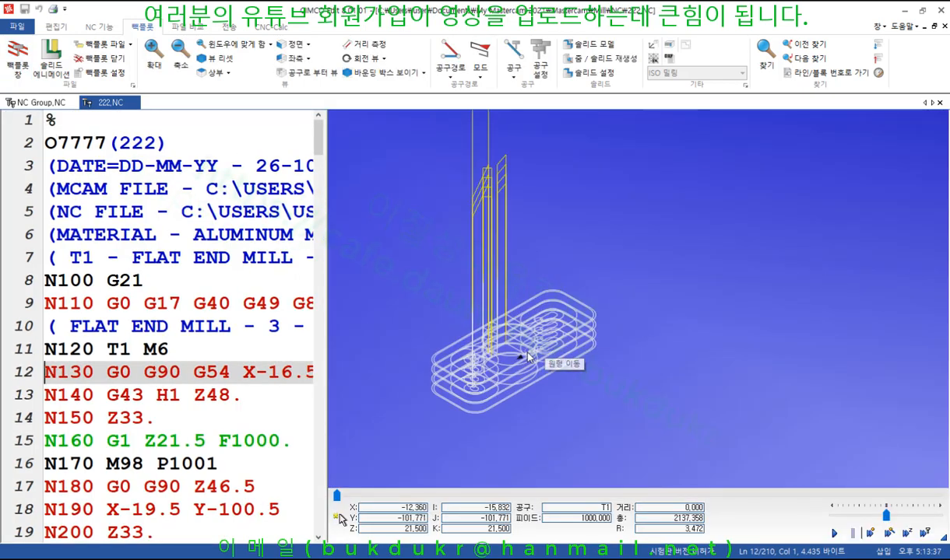
pyautogui.scroll(4, 446, 367)
# Step: Examine the NC Group.NC code and its depth passes from a tilted view for comparison, and return to 222.NC
pyautogui.click(38, 102)
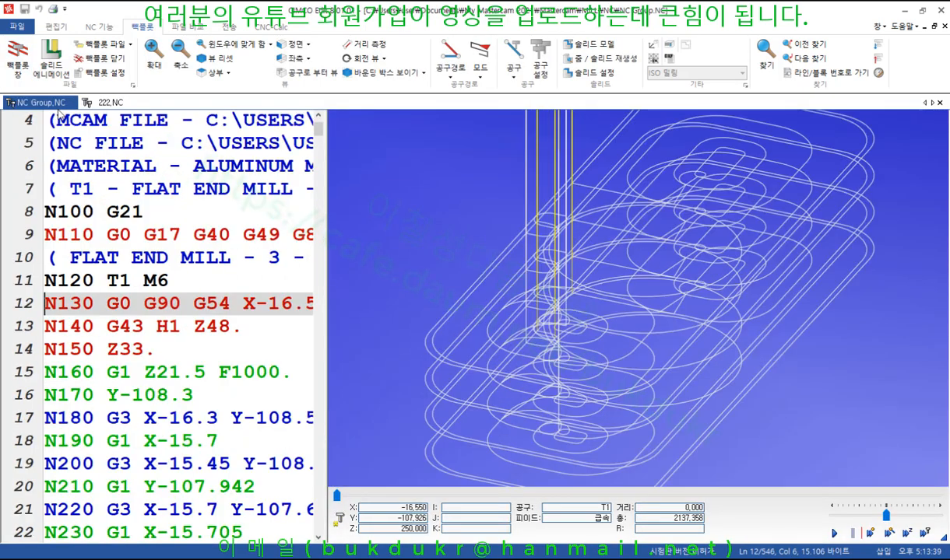
pyautogui.scroll(-5, 670, 313)
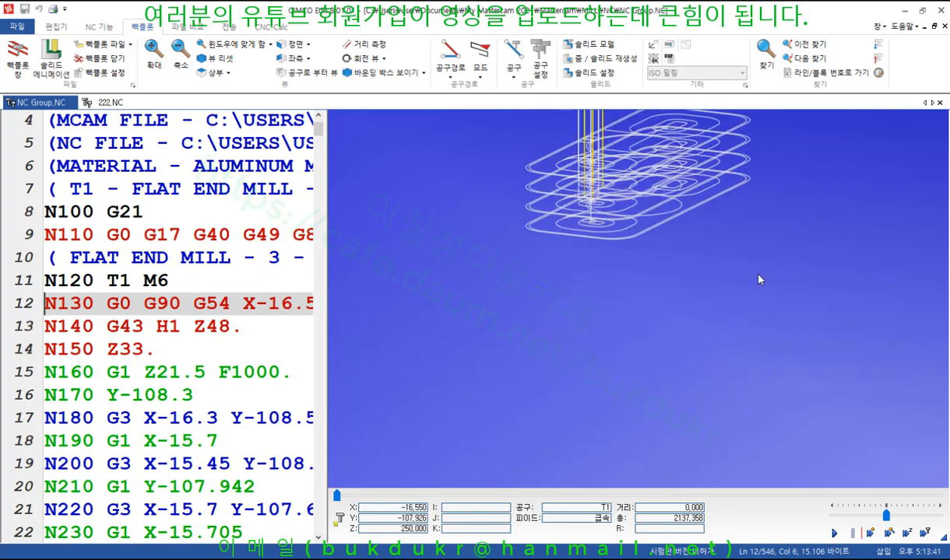
pyautogui.scroll(8, 700, 216)
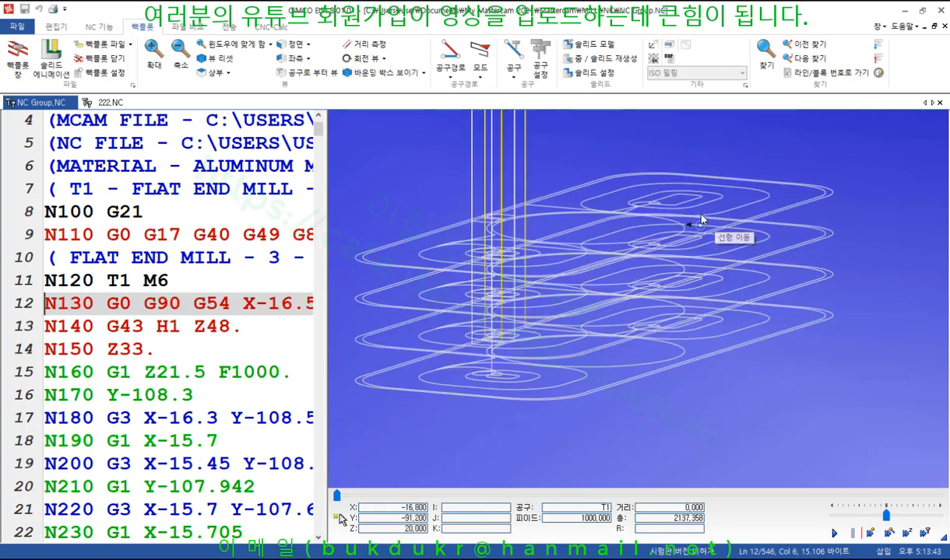
pyautogui.scroll(1, 700, 216)
pyautogui.click(206, 305)
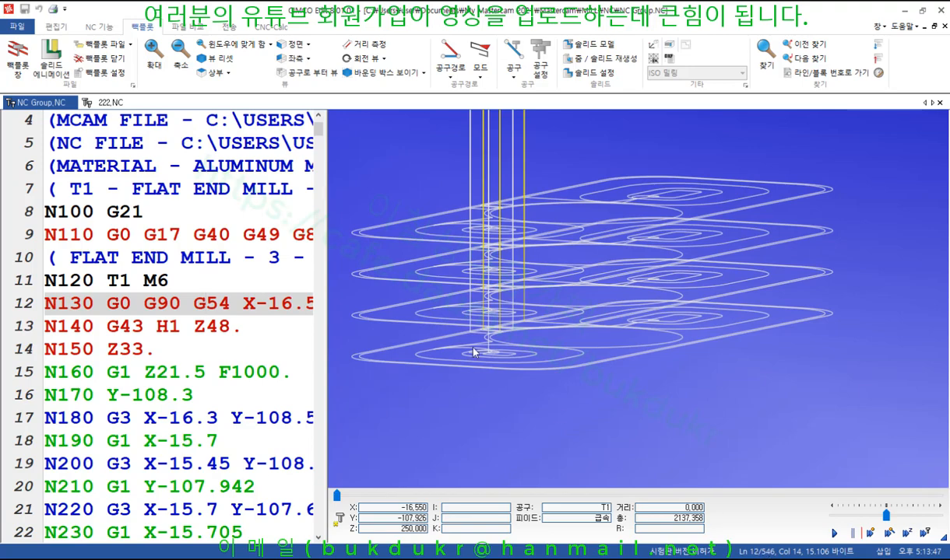
pyautogui.click(114, 103)
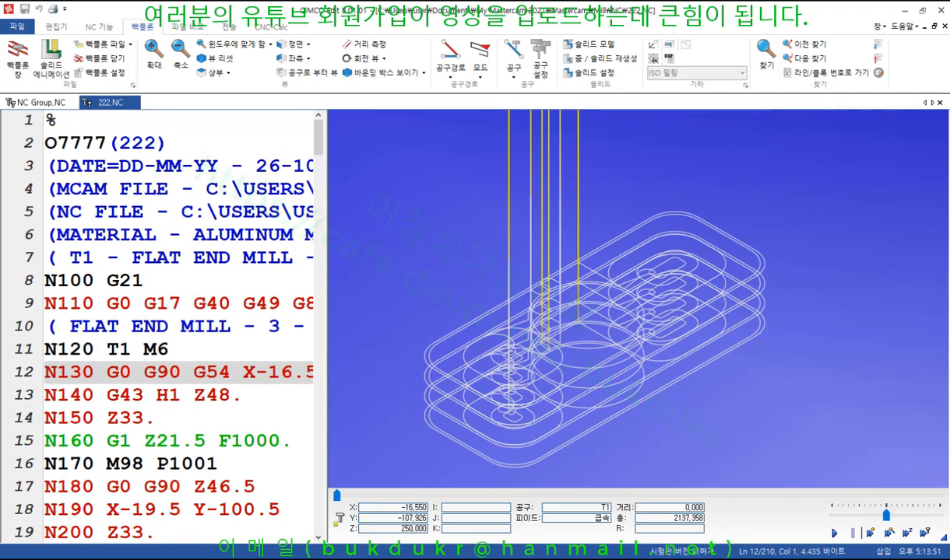
pyautogui.moveTo(751, 480)
pyautogui.mouseDown()
pyautogui.moveTo(710, 534)
pyautogui.moveTo(781, 554)
pyautogui.mouseUp()
pyautogui.moveTo(801, 290)
pyautogui.mouseDown()
pyautogui.moveTo(772, 469)
pyautogui.moveTo(832, 446)
pyautogui.mouseUp()
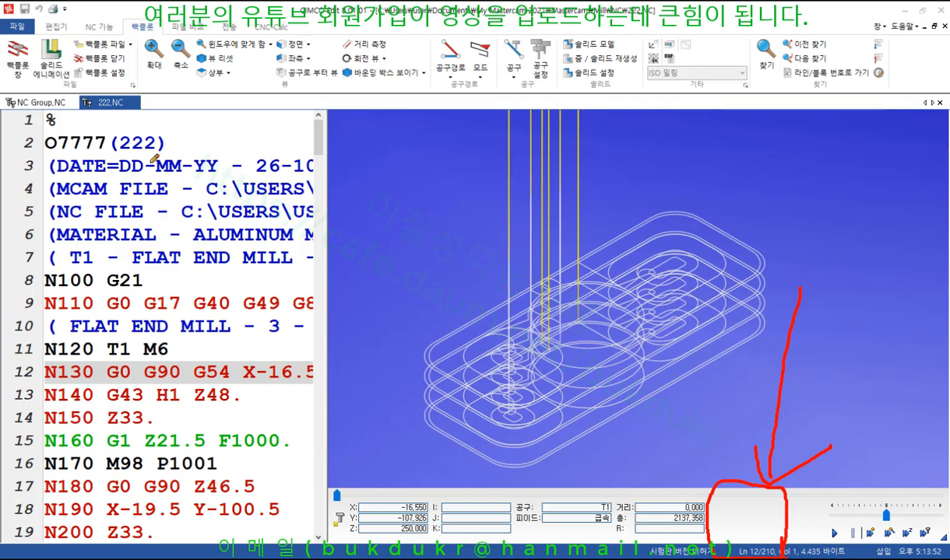
pyautogui.moveTo(769, 500)
pyautogui.mouseDown()
pyautogui.moveTo(754, 545)
pyautogui.moveTo(782, 510)
pyautogui.mouseUp()
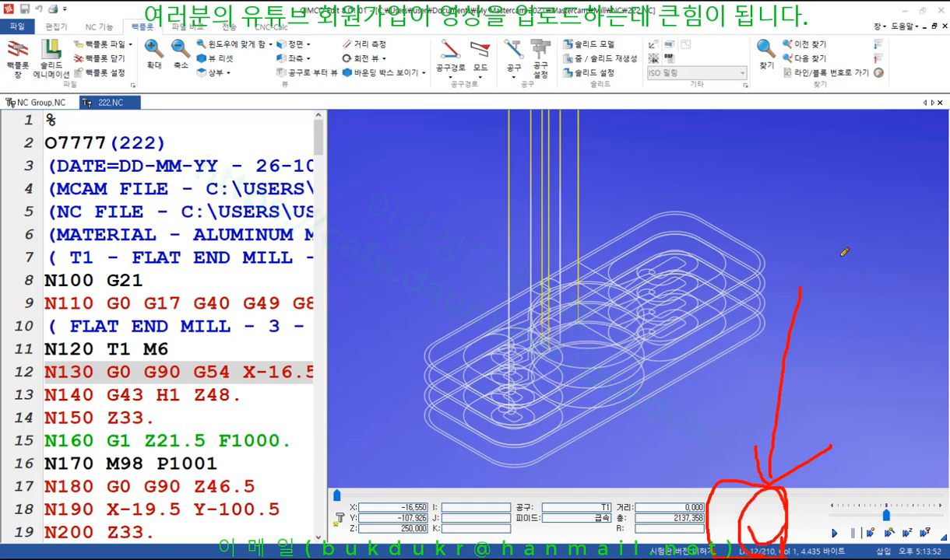
pyautogui.rightClick(838, 252)
pyautogui.click(860, 382)
# Step: Look through 222.NC to its end and highlight the block from subprogram O1003 to the closing percent sign
pyautogui.scroll(-20, 237, 288)
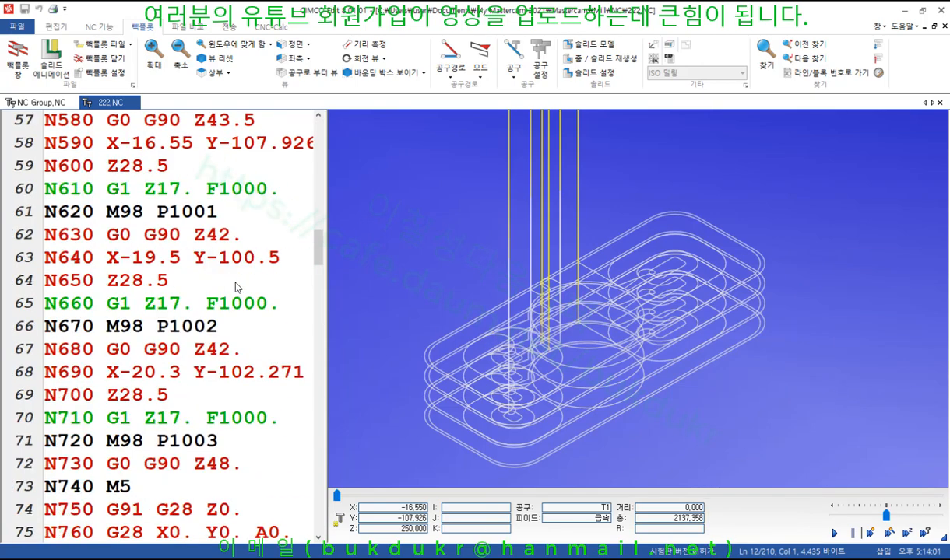
pyautogui.scroll(-20, 237, 288)
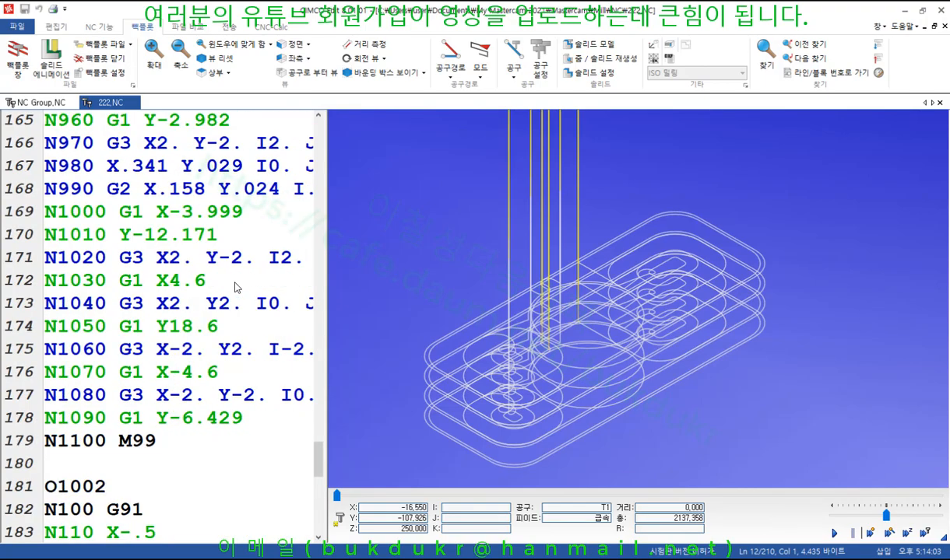
pyautogui.scroll(-2, 237, 288)
pyautogui.click(208, 237)
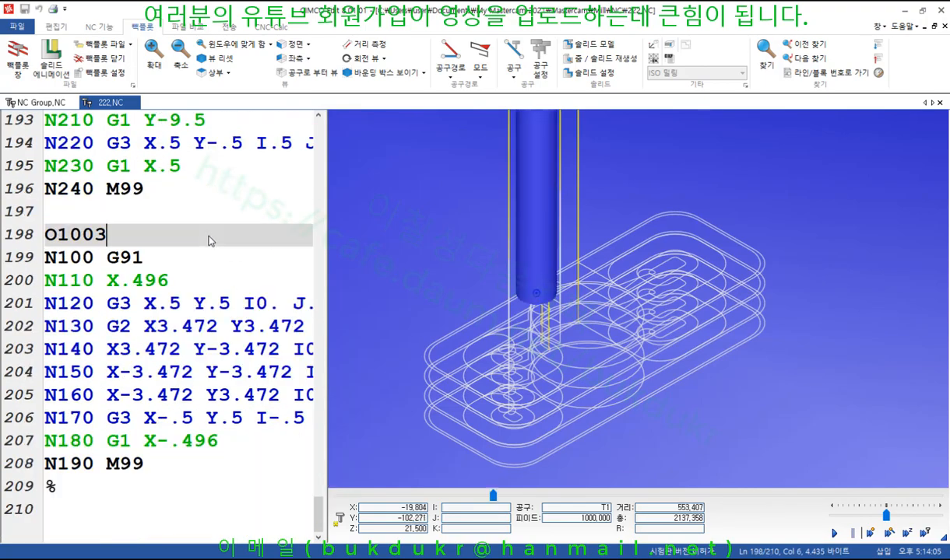
pyautogui.moveTo(70, 486); pyautogui.dragTo(4, 238)
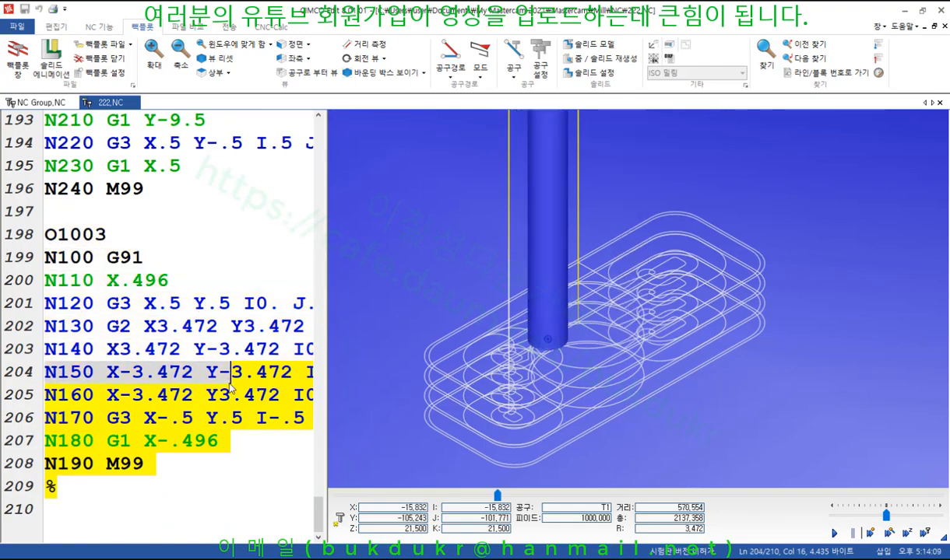
pyautogui.click(235, 465)
pyautogui.moveTo(233, 497); pyautogui.dragTo(39, 246)
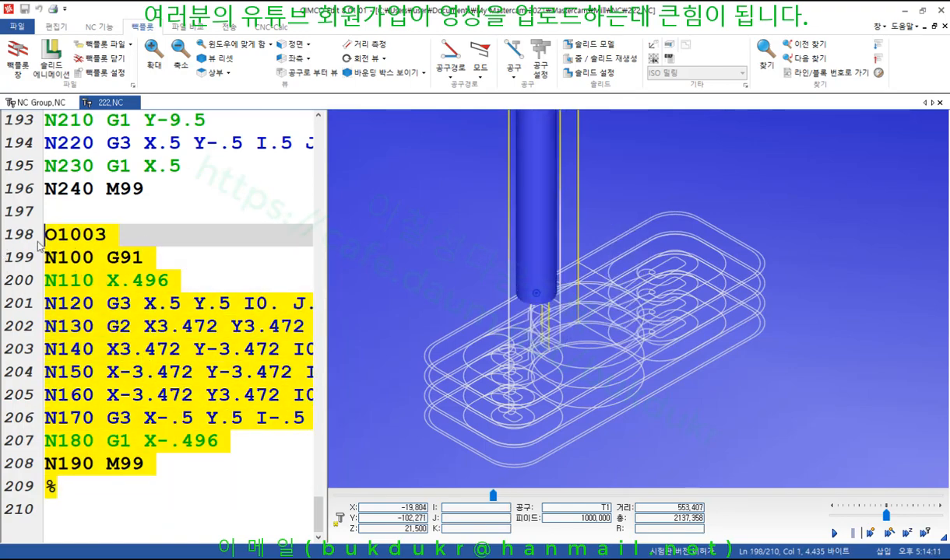
pyautogui.scroll(3, 167, 303)
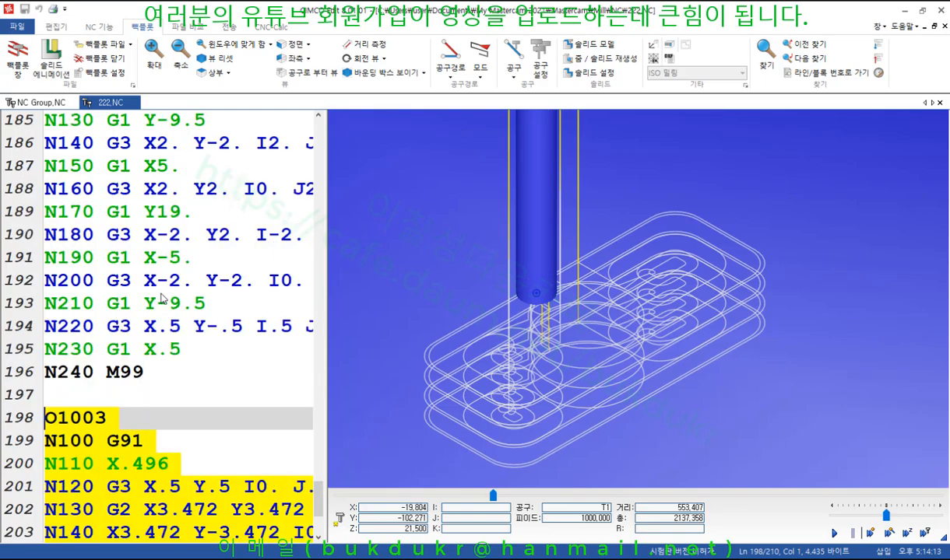
# Step: Read back from the end of subprogram O1002 to the start of O1001 and highlight the O1001 header
pyautogui.click(153, 377)
pyautogui.scroll(5, 196, 389)
pyautogui.scroll(-1, 197, 390)
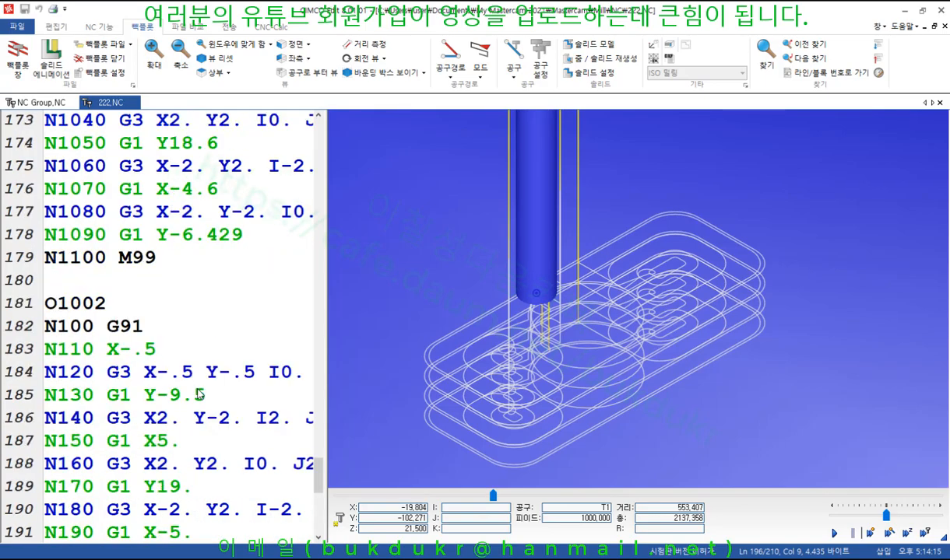
pyautogui.scroll(20, 197, 390)
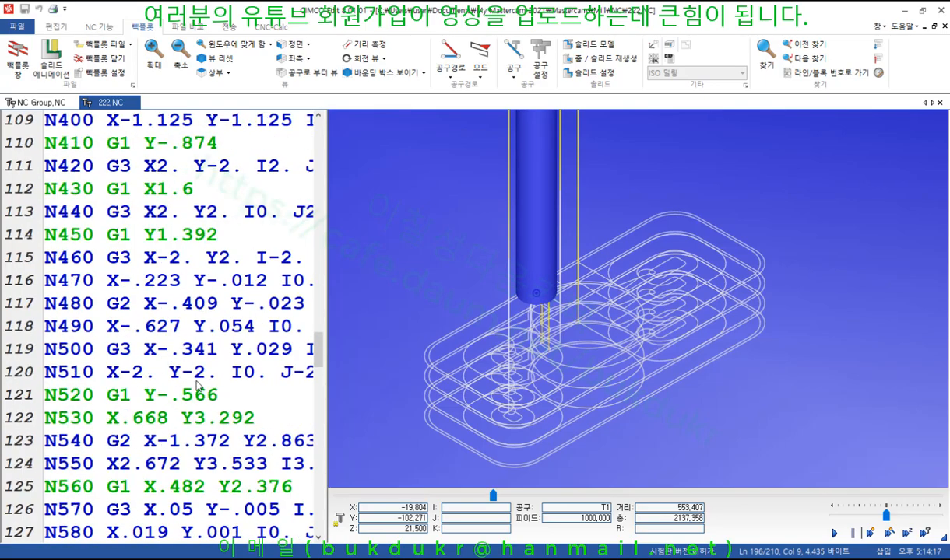
pyautogui.scroll(11, 197, 385)
pyautogui.scroll(-3, 197, 386)
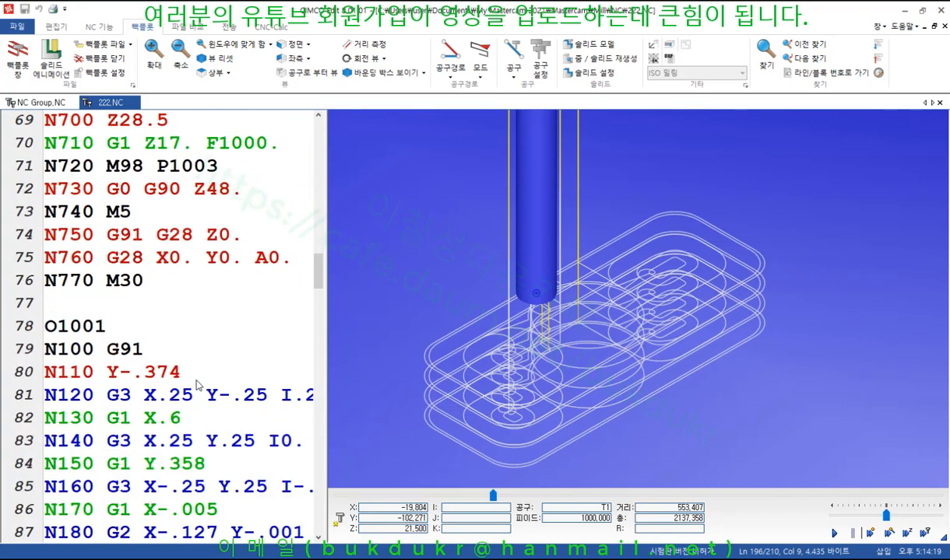
pyautogui.click(106, 330)
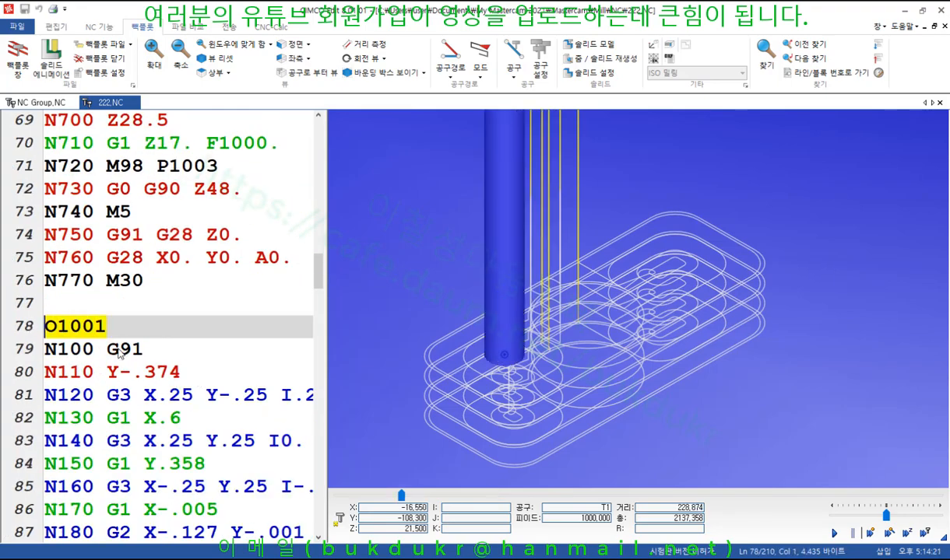
# Step: Find where subprogram O1001 ends and examine the O1002 header and its G91 line
pyautogui.scroll(-20, 119, 352)
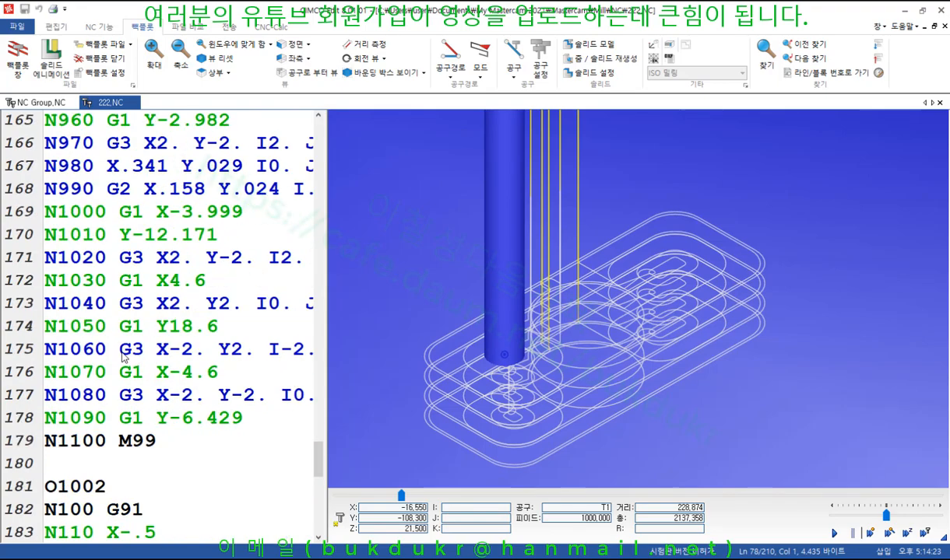
pyautogui.scroll(-3, 122, 352)
pyautogui.click(144, 267)
pyautogui.click(142, 303)
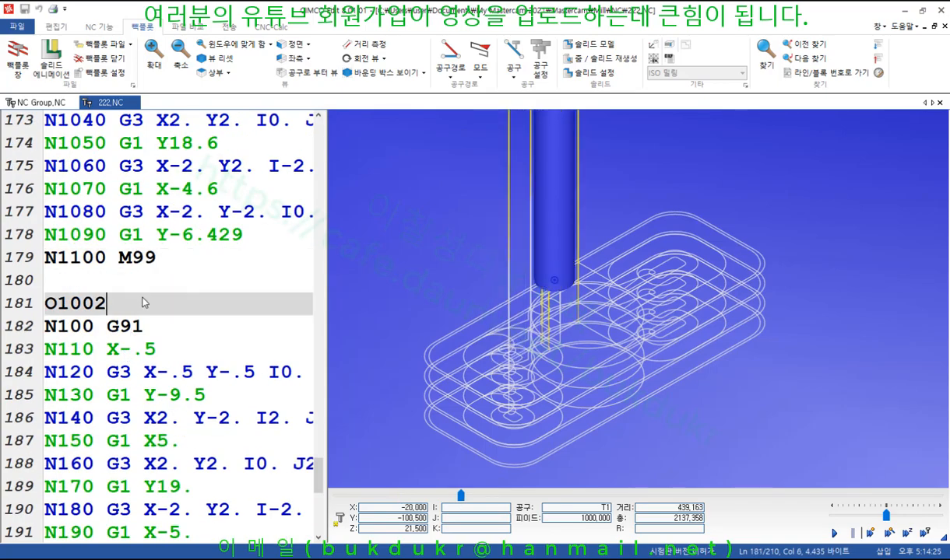
pyautogui.click(172, 327)
# Step: Examine the M98 calls to P1001, P1002 and P1003 in the main program, highlighting each call
pyautogui.scroll(20, 274, 339)
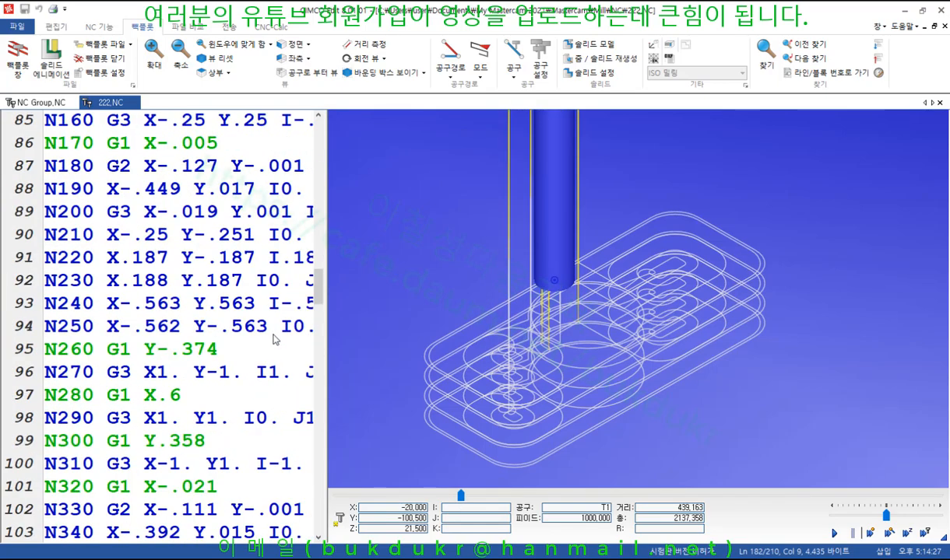
pyautogui.scroll(20, 274, 339)
pyautogui.scroll(-4, 287, 333)
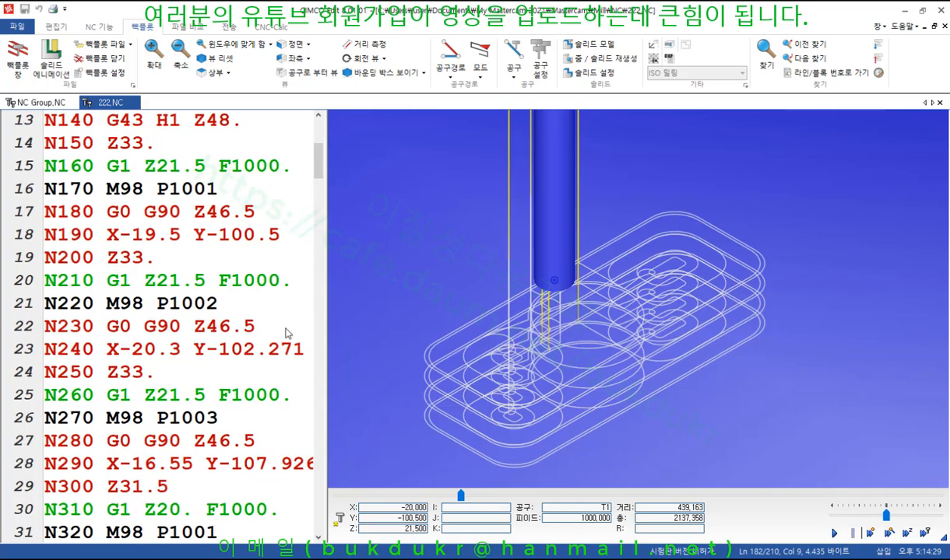
pyautogui.click(229, 189)
pyautogui.moveTo(109, 197); pyautogui.dragTo(226, 200)
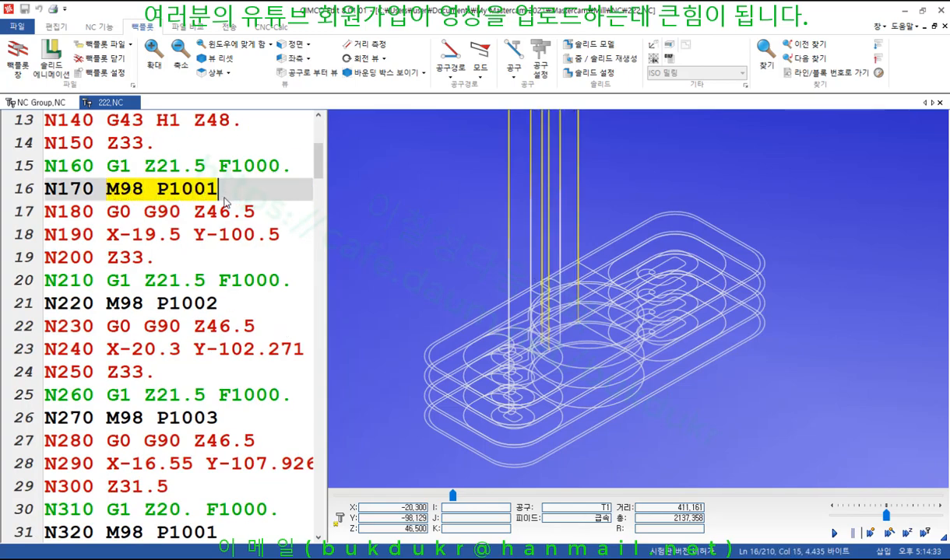
pyautogui.moveTo(108, 303); pyautogui.dragTo(222, 309)
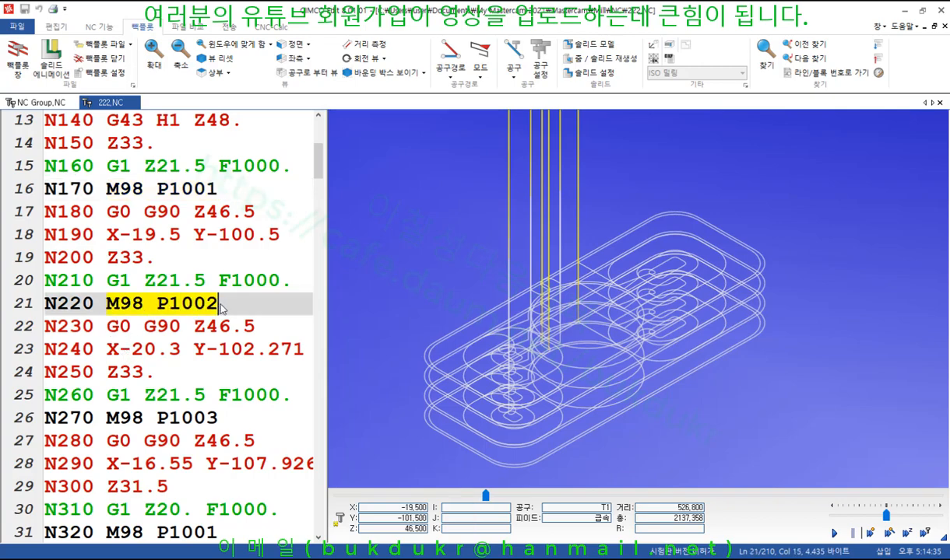
pyautogui.moveTo(107, 418); pyautogui.dragTo(242, 420)
pyautogui.click(235, 305)
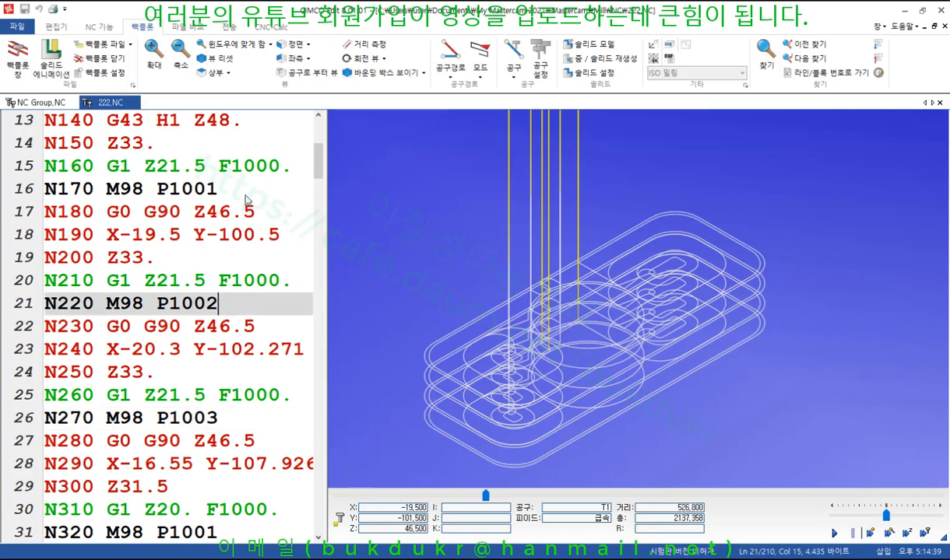
pyautogui.click(234, 174)
pyautogui.click(233, 191)
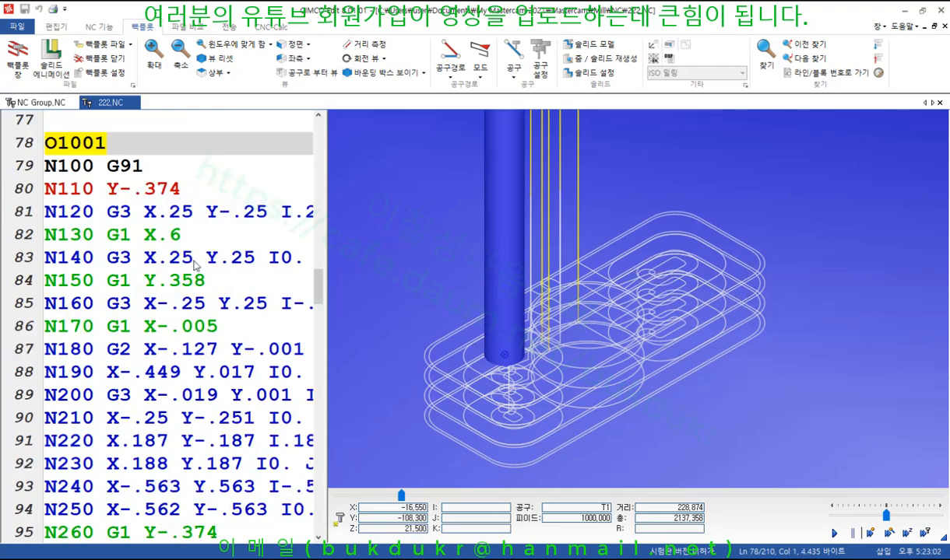
# Step: Review the code of subprogram O1001 and return to the repeated M98 calls at the deeper Z levels
pyautogui.scroll(-12, 195, 264)
pyautogui.scroll(9, 216, 311)
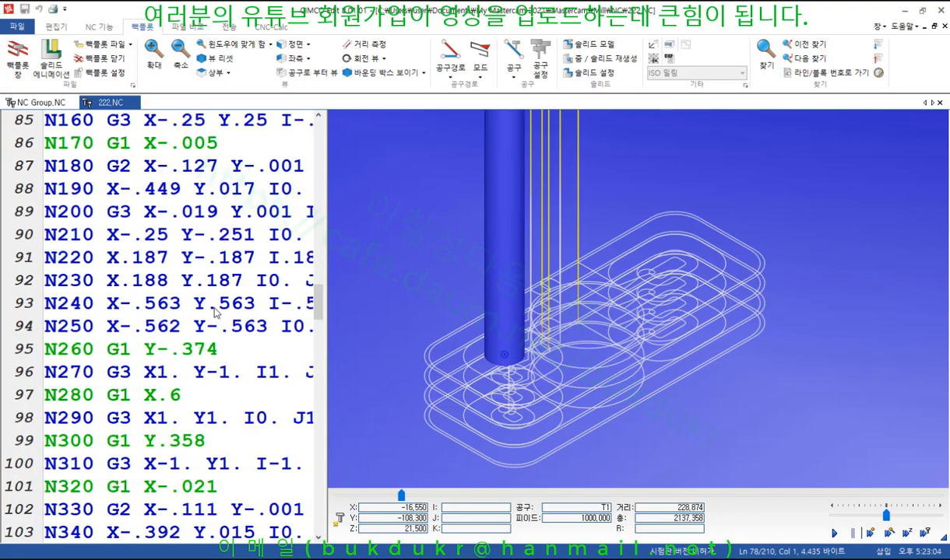
pyautogui.scroll(16, 217, 310)
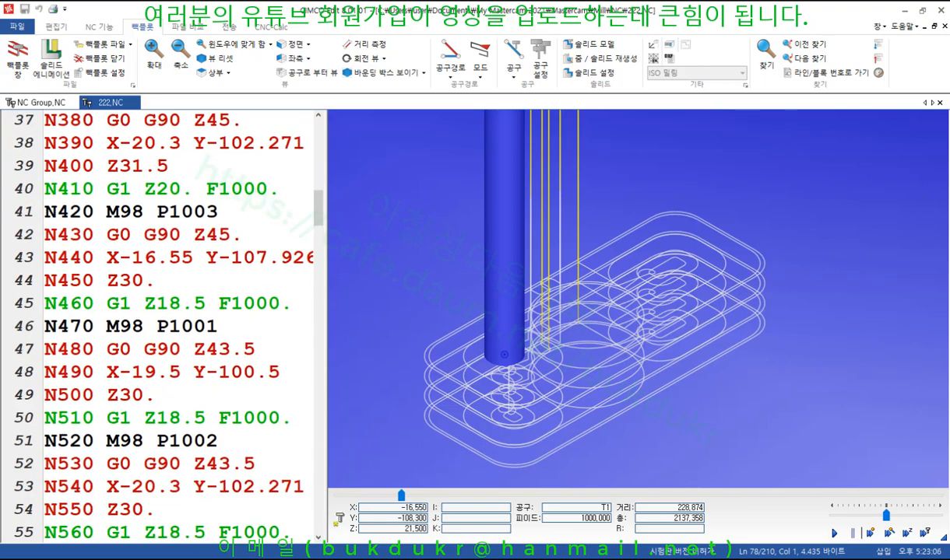
# Step: Switch back to Mastercam and set the island pocket's depth cutting direction to step up (스텝 업)
pyautogui.click(900, 11)
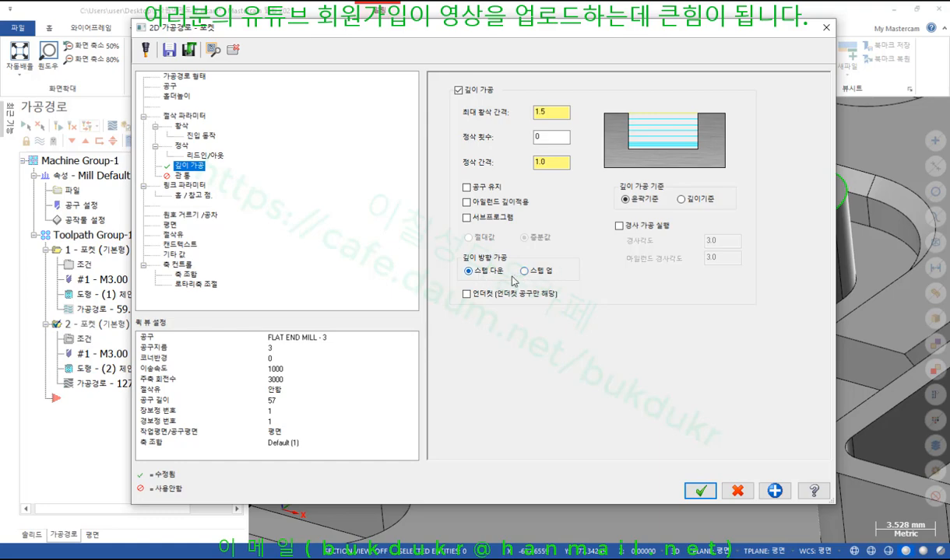
pyautogui.click(525, 273)
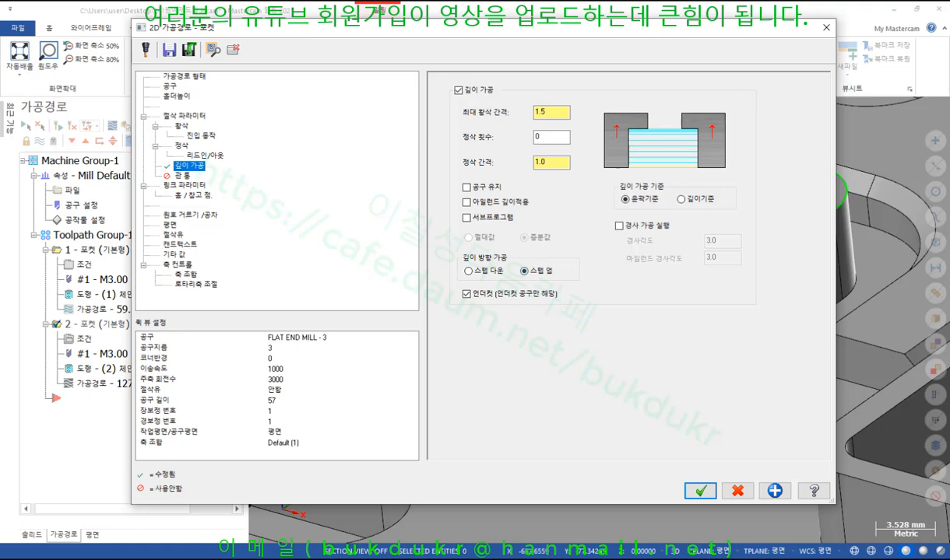
# Step: Mark the undercut region, the step down option and the pocket floor in the depth-cut preview, then clear the marks
pyautogui.moveTo(625, 130)
pyautogui.mouseDown()
pyautogui.moveTo(682, 134)
pyautogui.moveTo(606, 118)
pyautogui.moveTo(611, 128)
pyautogui.mouseUp()
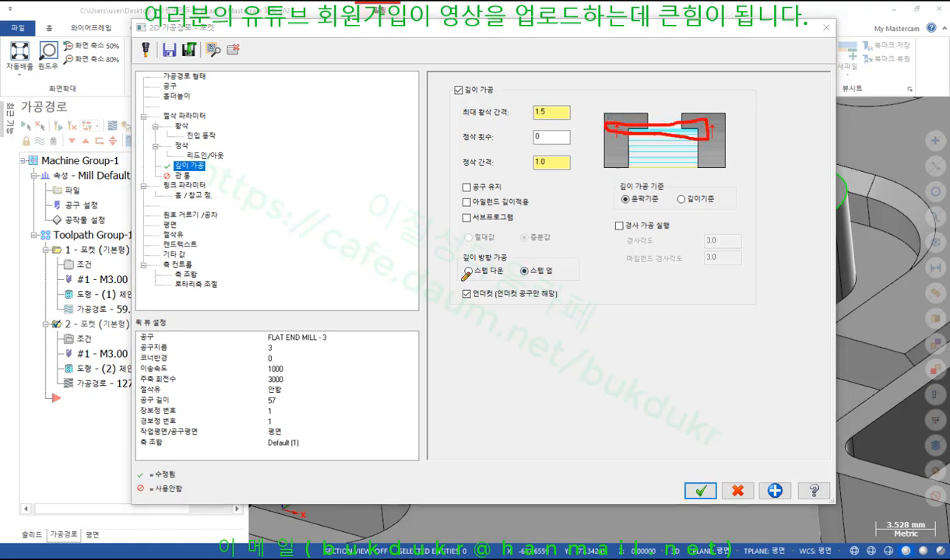
pyautogui.moveTo(463, 278); pyautogui.dragTo(510, 277)
pyautogui.moveTo(628, 165); pyautogui.dragTo(711, 164)
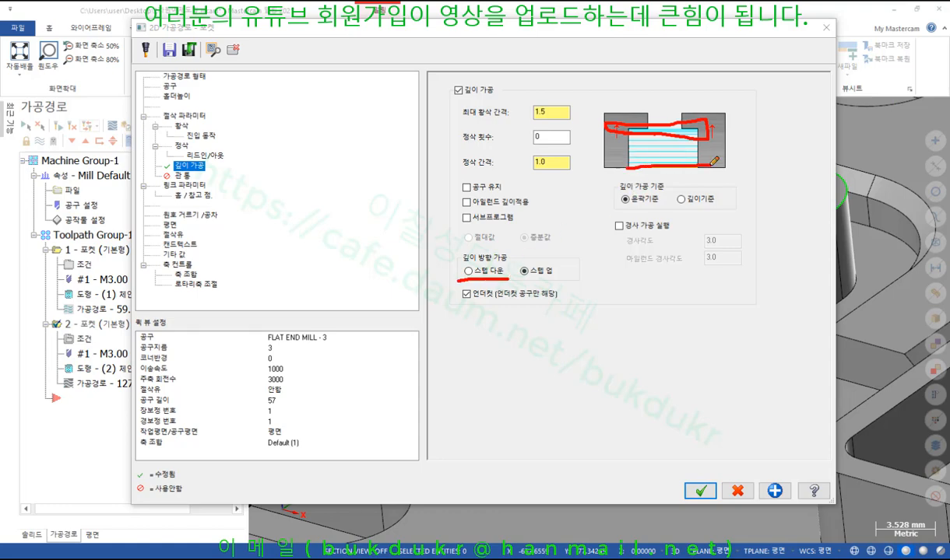
pyautogui.rightClick(764, 179)
pyautogui.click(761, 309)
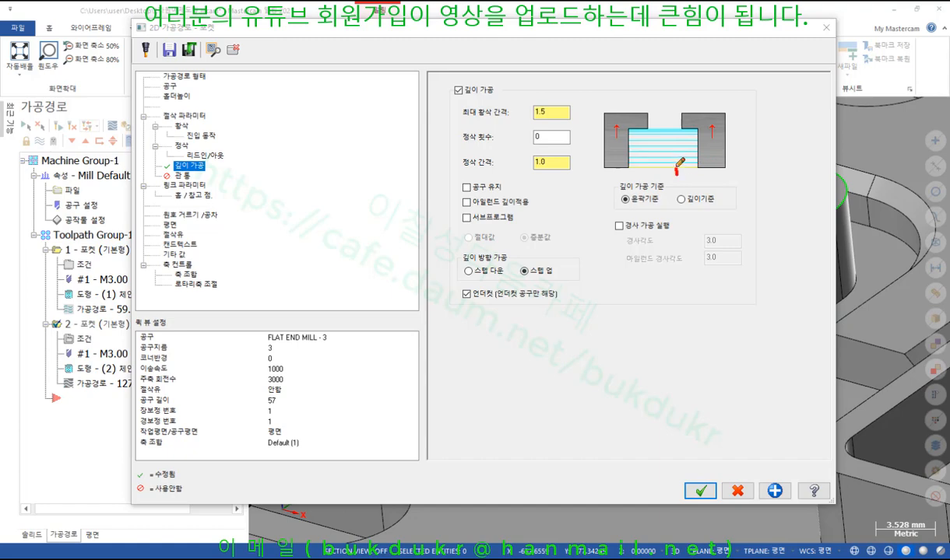
# Step: Compare step up and step down by marking upward and downward arrows on the preview and outlining the step up option
pyautogui.moveTo(675, 174)
pyautogui.mouseDown()
pyautogui.moveTo(671, 139)
pyautogui.moveTo(682, 146)
pyautogui.mouseUp()
pyautogui.moveTo(465, 275); pyautogui.dragTo(502, 276)
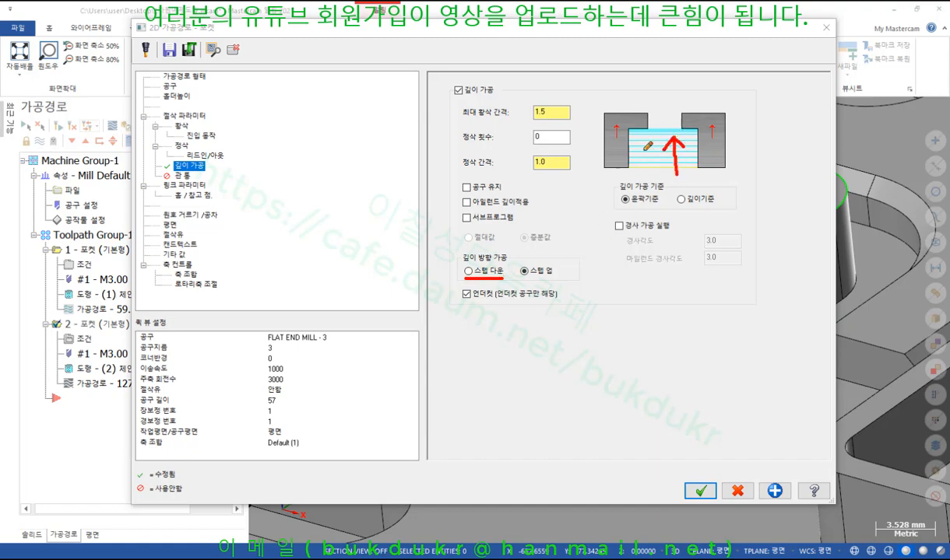
pyautogui.moveTo(634, 133); pyautogui.dragTo(633, 177)
pyautogui.moveTo(523, 264)
pyautogui.mouseDown()
pyautogui.moveTo(549, 261)
pyautogui.moveTo(566, 272)
pyautogui.moveTo(537, 284)
pyautogui.moveTo(521, 269)
pyautogui.mouseUp()
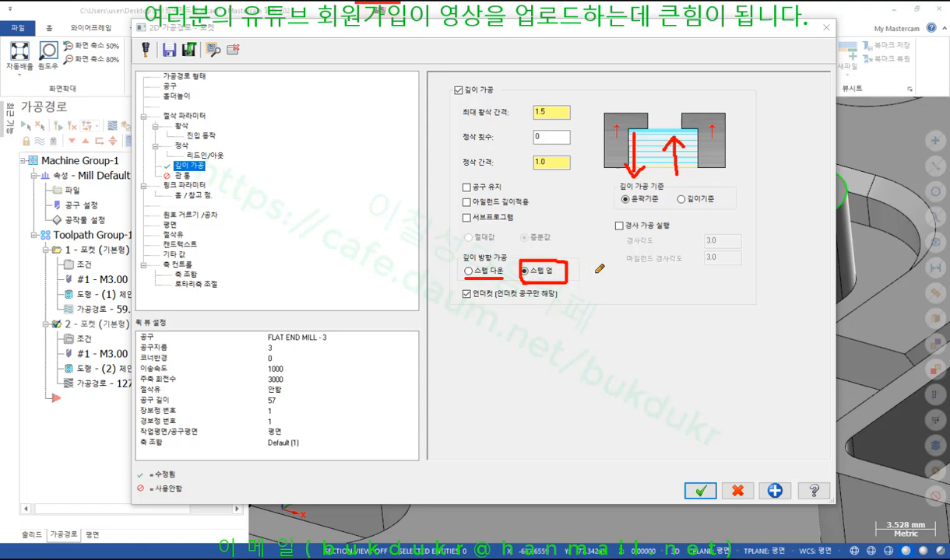
pyautogui.rightClick(568, 262)
pyautogui.click(603, 389)
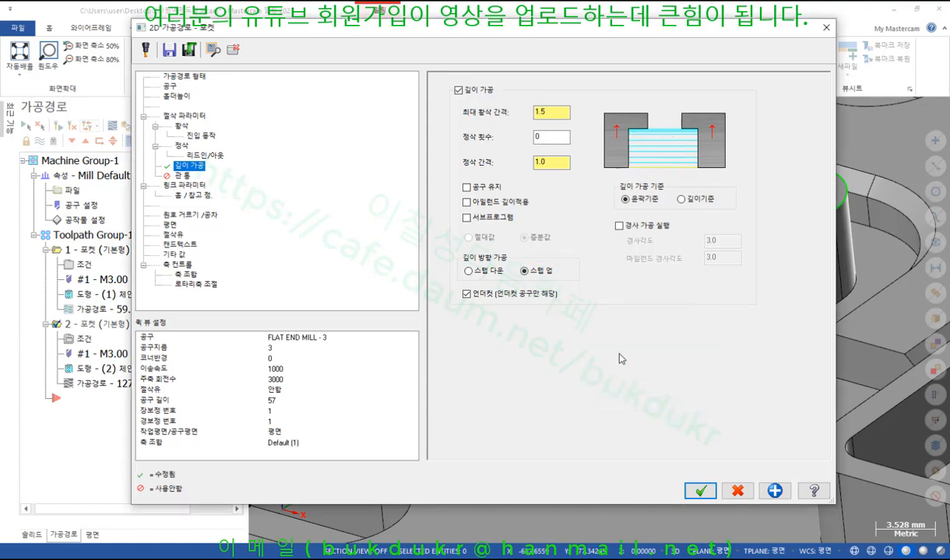
# Step: Turn off the undercut option (언더컷) and set the depth cutting direction to step down (스텝 다운)
pyautogui.click(470, 296)
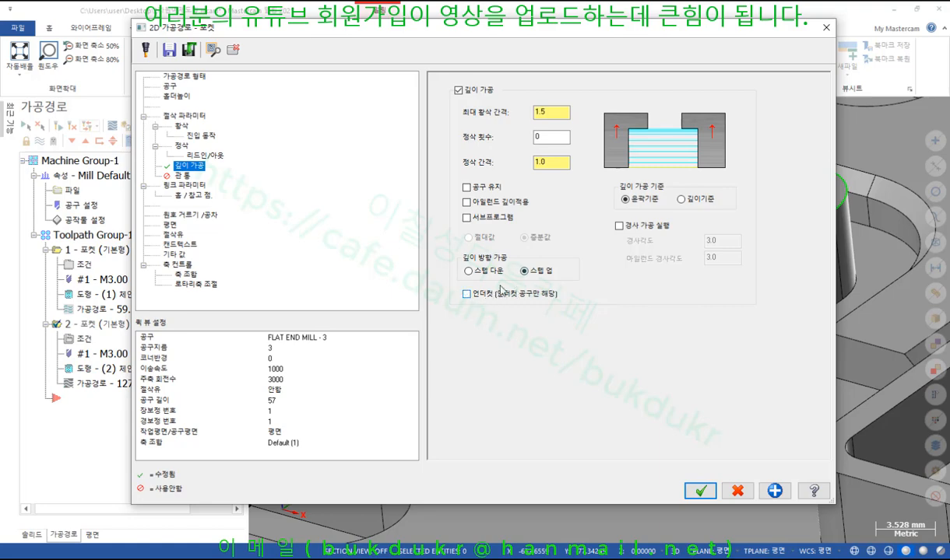
pyautogui.click(468, 272)
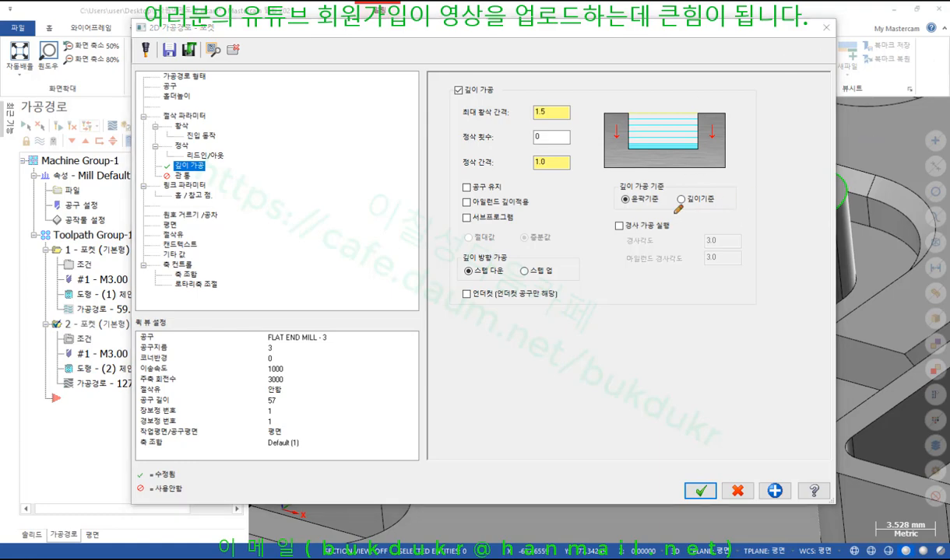
# Step: Mark the by-contour depth order (윤곽기준) and sketch two pockets with spiral passes joined by an arrow to illustrate it
pyautogui.moveTo(622, 200); pyautogui.dragTo(664, 196)
pyautogui.moveTo(517, 362)
pyautogui.mouseDown()
pyautogui.moveTo(595, 310)
pyautogui.moveTo(529, 384)
pyautogui.moveTo(507, 342)
pyautogui.mouseUp()
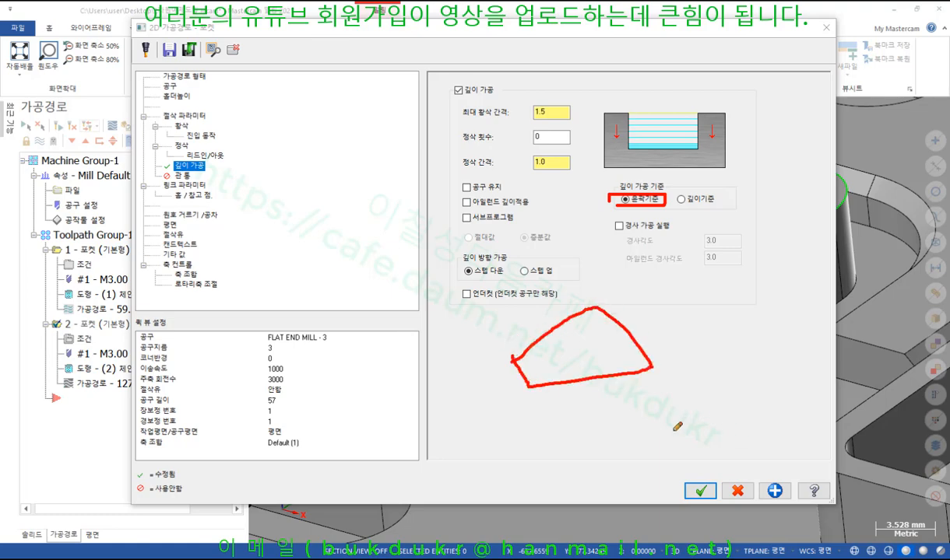
pyautogui.moveTo(677, 426)
pyautogui.mouseDown()
pyautogui.moveTo(774, 392)
pyautogui.moveTo(727, 439)
pyautogui.moveTo(685, 430)
pyautogui.mouseUp()
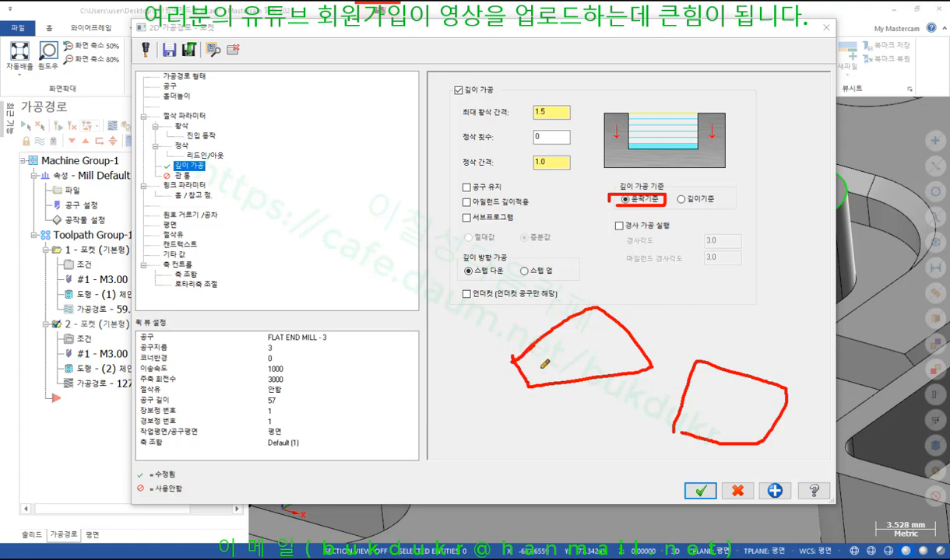
pyautogui.moveTo(544, 365)
pyautogui.mouseDown()
pyautogui.moveTo(520, 344)
pyautogui.moveTo(615, 354)
pyautogui.moveTo(554, 326)
pyautogui.moveTo(589, 346)
pyautogui.mouseUp()
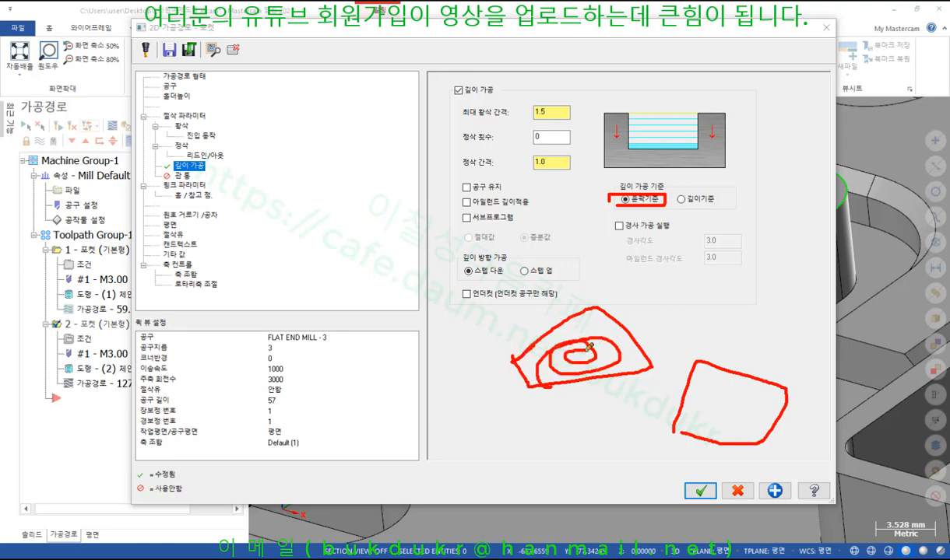
pyautogui.moveTo(636, 318)
pyautogui.mouseDown()
pyautogui.moveTo(685, 299)
pyautogui.moveTo(730, 336)
pyautogui.moveTo(739, 327)
pyautogui.mouseUp()
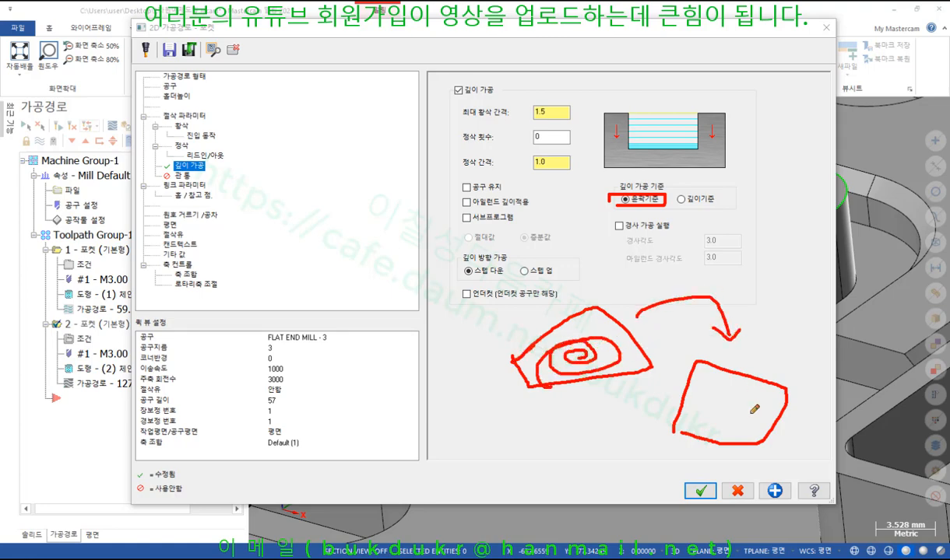
pyautogui.moveTo(736, 420)
pyautogui.mouseDown()
pyautogui.moveTo(753, 392)
pyautogui.moveTo(720, 387)
pyautogui.moveTo(732, 407)
pyautogui.mouseUp()
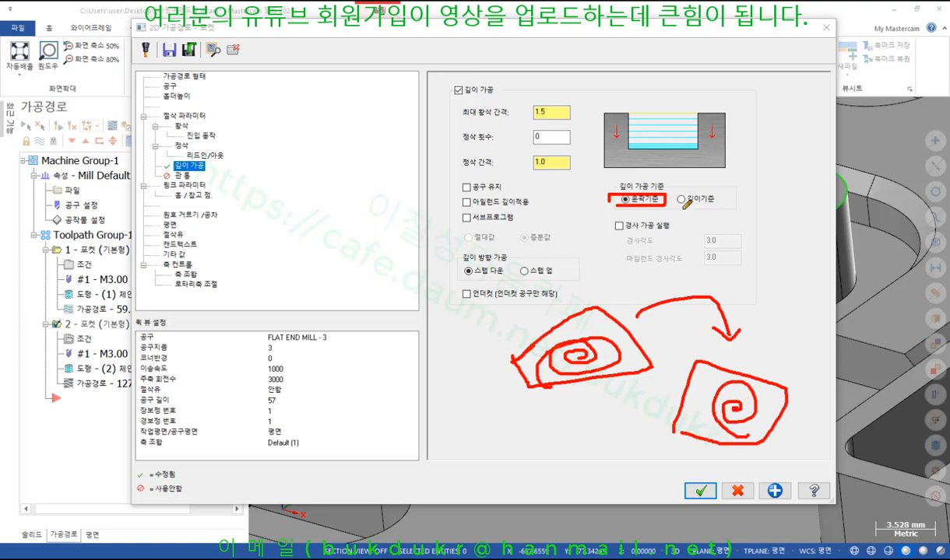
# Step: Mark the by-depth order (깊이기준) and sketch paired level lines and a connecting path between the two pockets to illustrate it
pyautogui.moveTo(680, 209); pyautogui.dragTo(725, 209)
pyautogui.moveTo(511, 402); pyautogui.dragTo(740, 387)
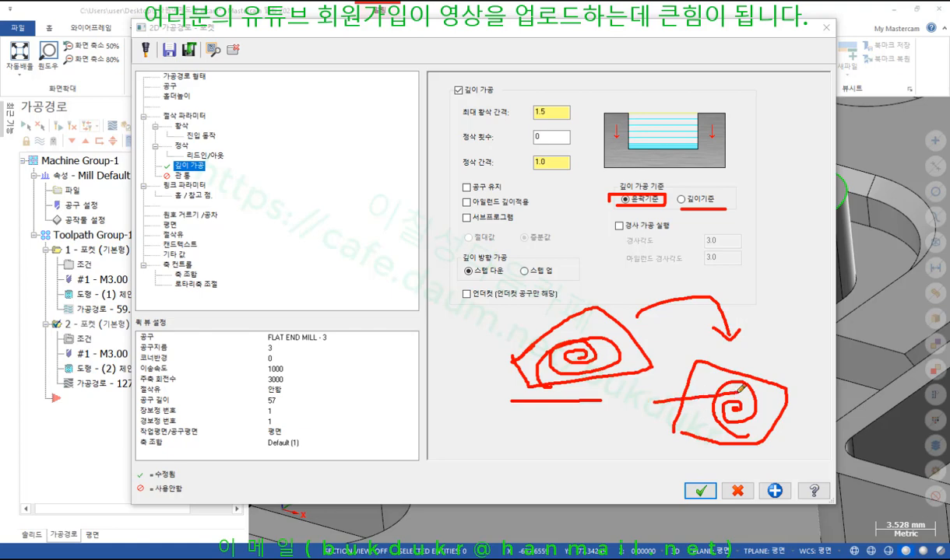
pyautogui.moveTo(509, 423); pyautogui.dragTo(715, 420)
pyautogui.moveTo(503, 449); pyautogui.dragTo(593, 450)
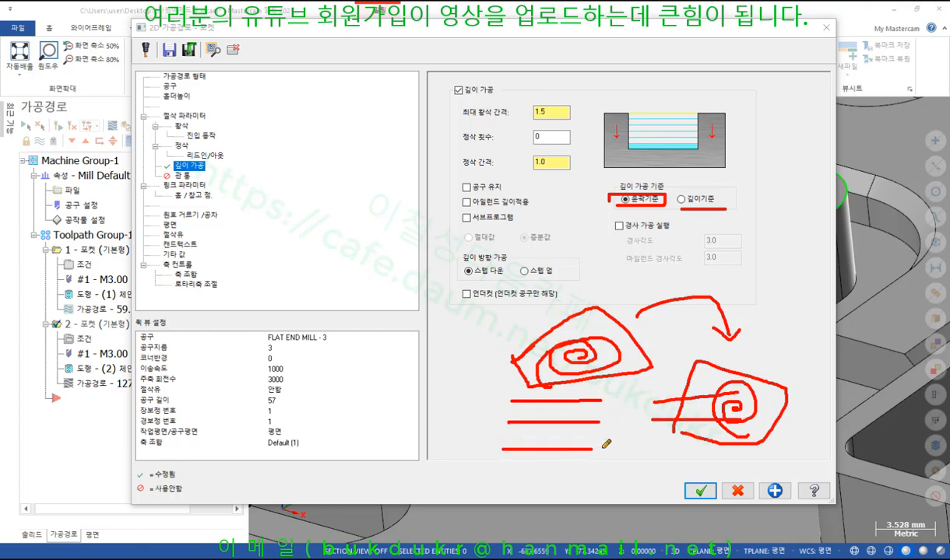
pyautogui.moveTo(653, 449); pyautogui.dragTo(730, 445)
pyautogui.moveTo(505, 475); pyautogui.dragTo(595, 474)
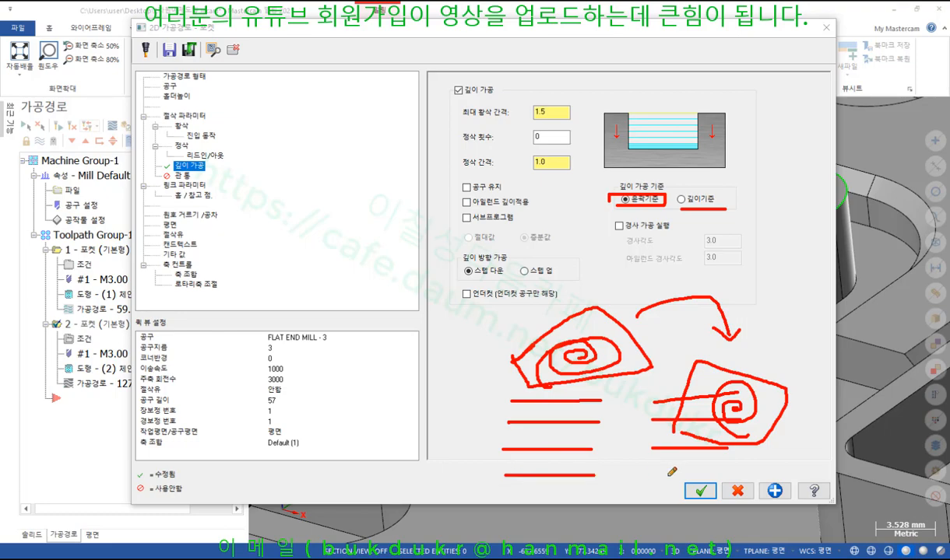
pyautogui.moveTo(656, 475); pyautogui.dragTo(753, 470)
pyautogui.moveTo(688, 286)
pyautogui.mouseDown()
pyautogui.moveTo(689, 374)
pyautogui.moveTo(677, 277)
pyautogui.moveTo(557, 334)
pyautogui.moveTo(559, 278)
pyautogui.moveTo(671, 269)
pyautogui.moveTo(704, 377)
pyautogui.mouseUp()
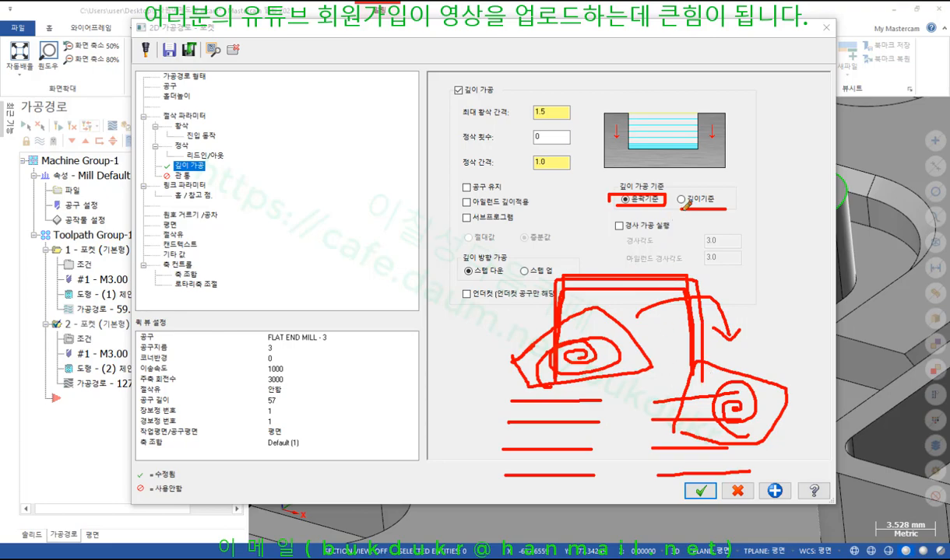
pyautogui.moveTo(680, 210); pyautogui.dragTo(724, 210)
# Step: Mark the tapered-wall option (경사 가공 실행), sketch a sloped wall as a triangle, and clear all the marks
pyautogui.moveTo(607, 231); pyautogui.dragTo(673, 232)
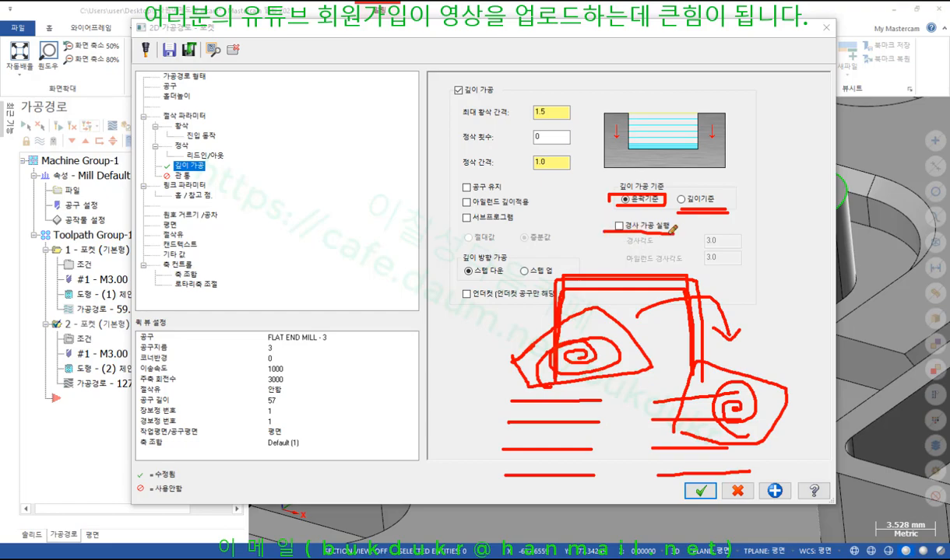
pyautogui.moveTo(594, 229); pyautogui.dragTo(666, 218)
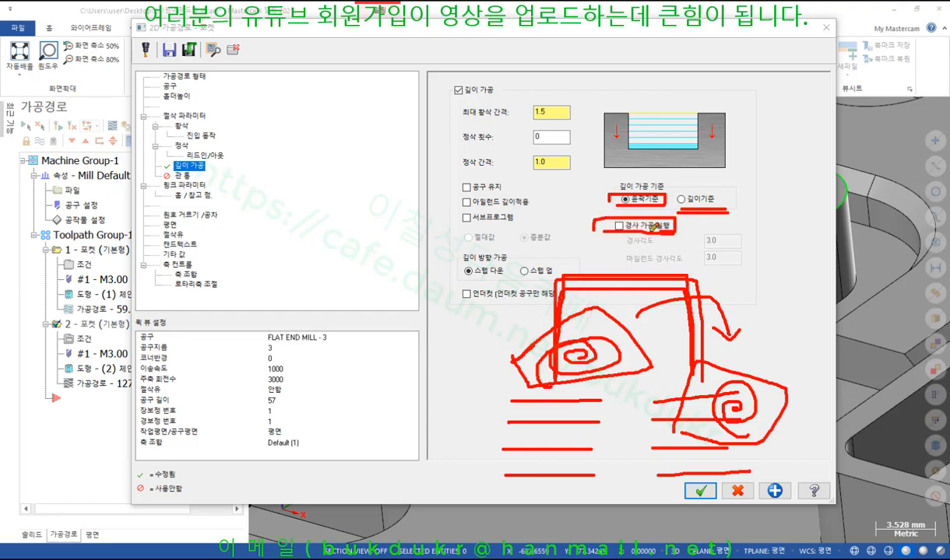
pyautogui.moveTo(286, 160); pyautogui.dragTo(427, 246)
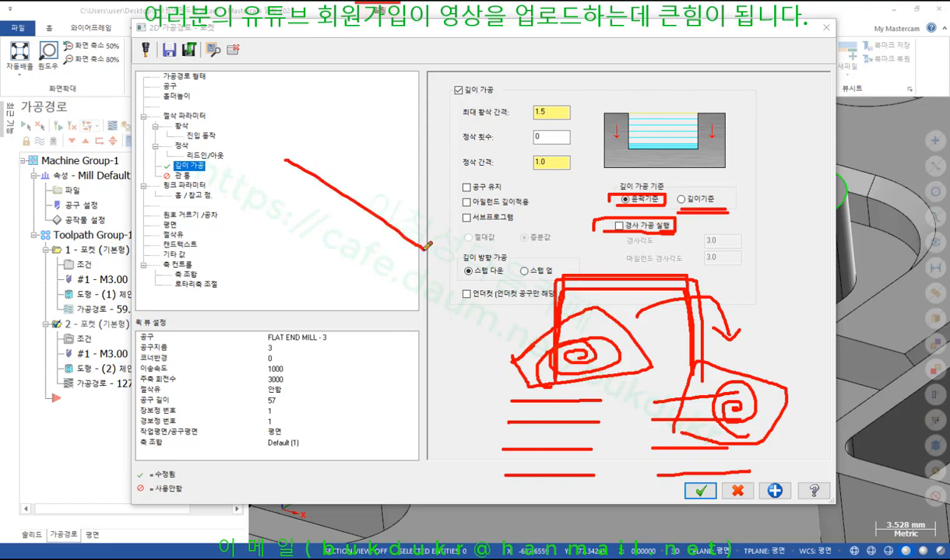
pyautogui.moveTo(286, 162)
pyautogui.mouseDown()
pyautogui.moveTo(285, 222)
pyautogui.moveTo(428, 251)
pyautogui.mouseUp()
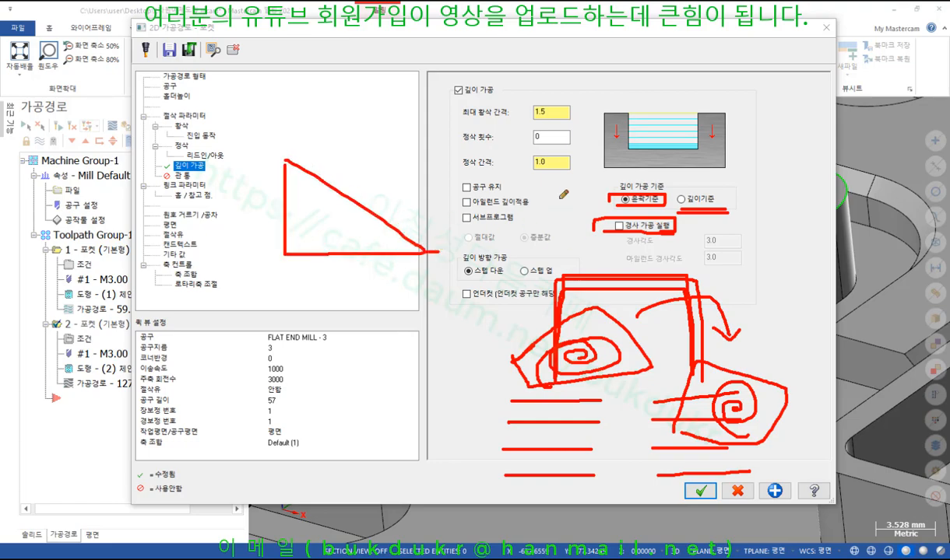
pyautogui.rightClick(564, 195)
pyautogui.click(601, 273)
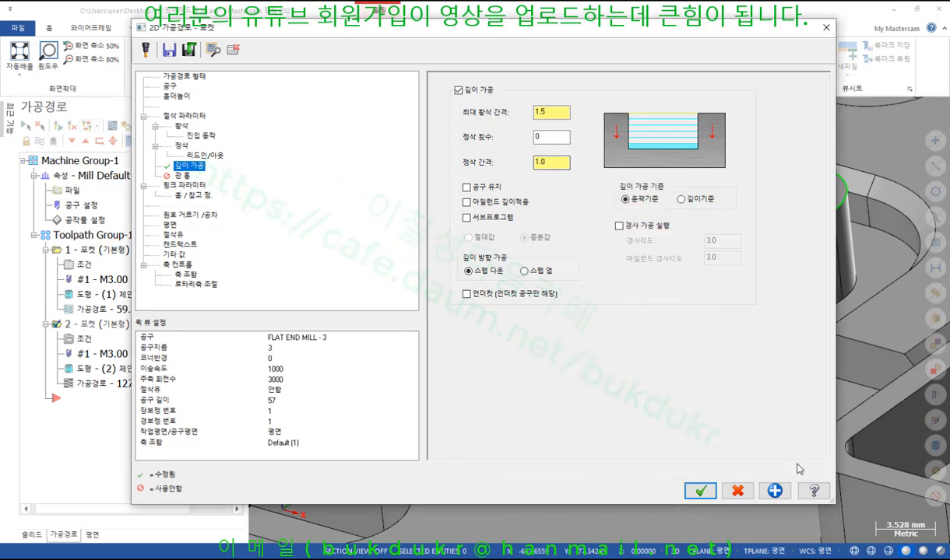
# Step: Accept the island pocket's depth-cut settings and inspect its toolpath in the model
pyautogui.click(708, 493)
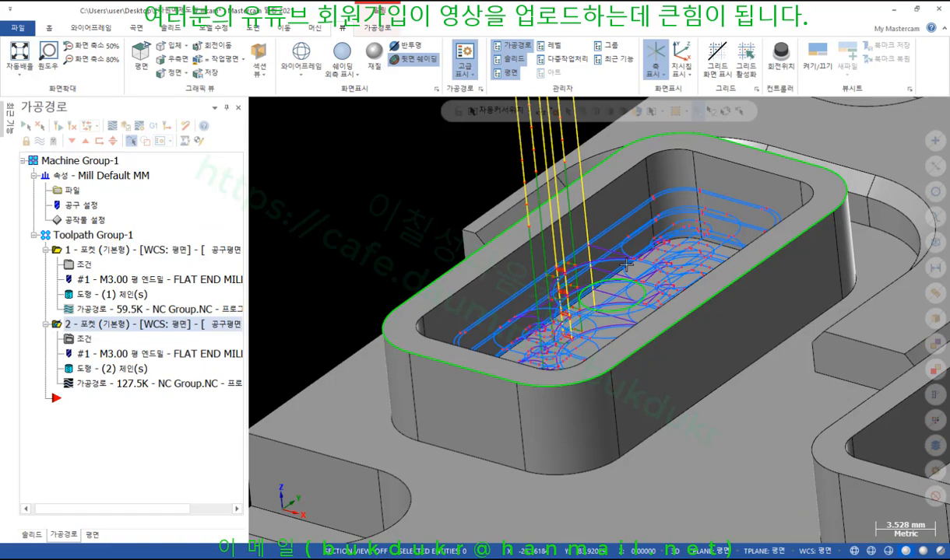
pyautogui.scroll(-2, 626, 265)
pyautogui.moveTo(678, 255); pyautogui.dragTo(687, 286, button='middle')
pyautogui.scroll(2, 696, 346)
pyautogui.scroll(-1, 681, 288)
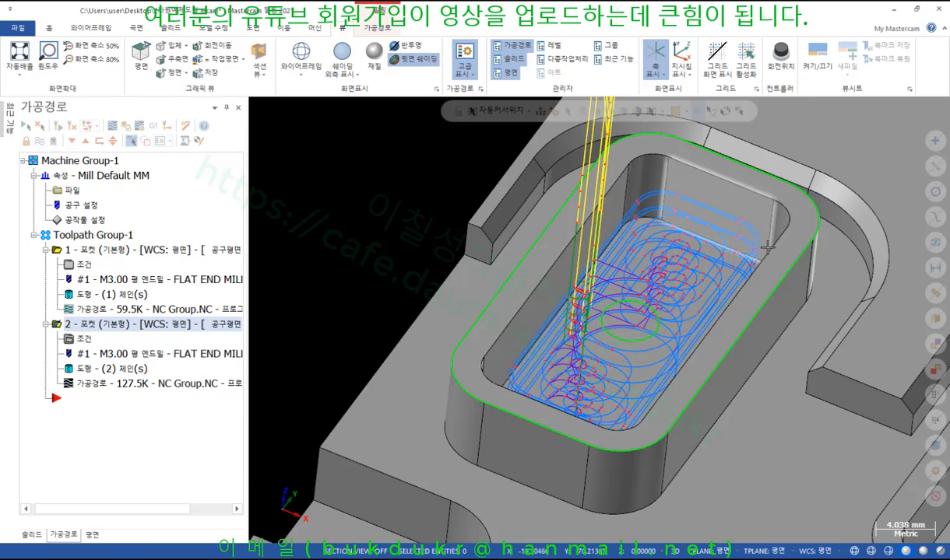
# Step: Delete both pocket operations in Toolpath Group-1
pyautogui.click(92, 235)
pyautogui.press('Delete')
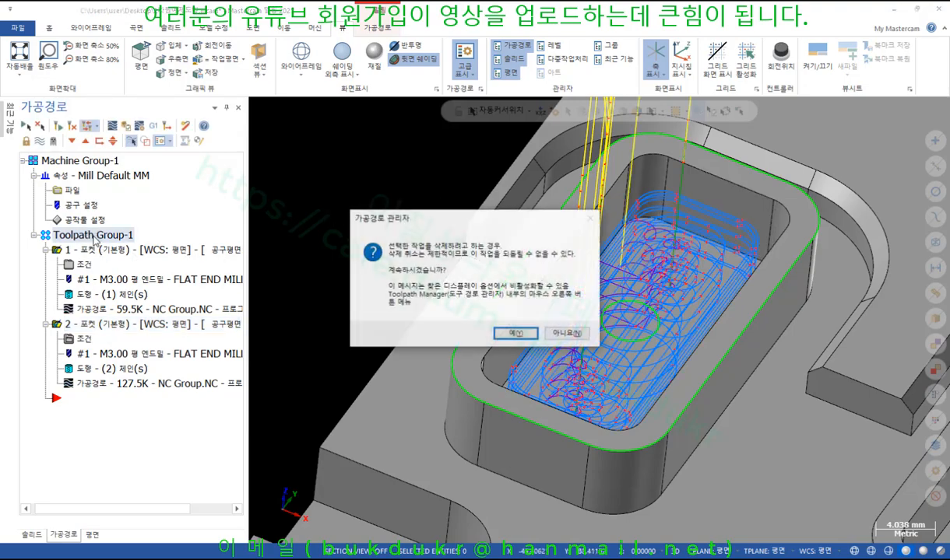
pyautogui.click(504, 315)
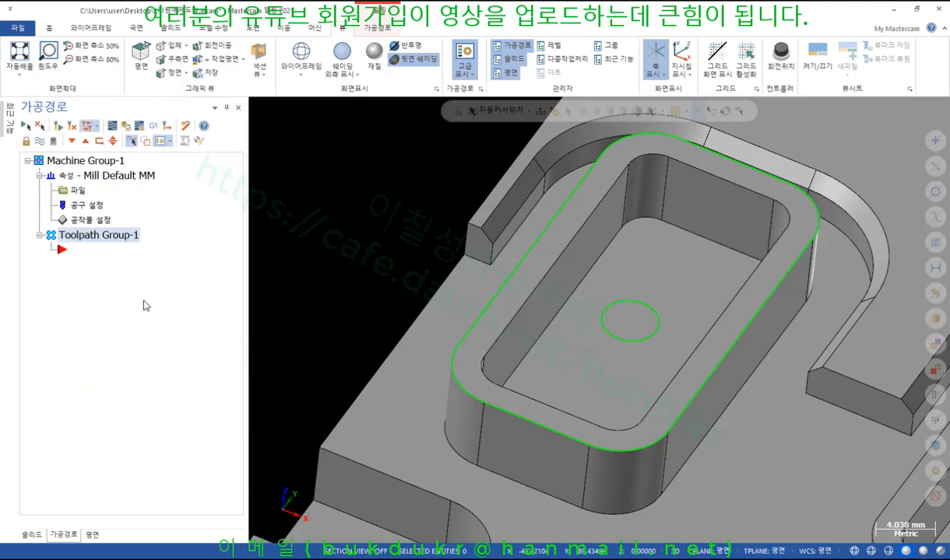
# Step: Blank the rounded-rectangle chain around the raised pocket's outer top edge, leaving the circle on the floor displayed
pyautogui.scroll(-3, 663, 246)
pyautogui.moveTo(663, 246); pyautogui.dragTo(623, 194, button='middle')
pyautogui.moveTo(743, 262); pyautogui.dragTo(721, 299, button='middle')
pyautogui.scroll(5, 720, 291)
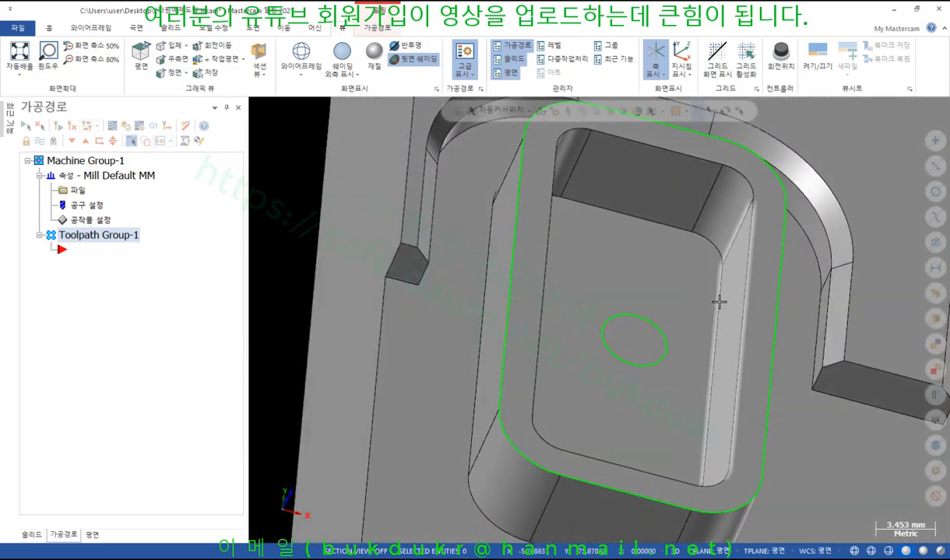
pyautogui.scroll(-2, 633, 220)
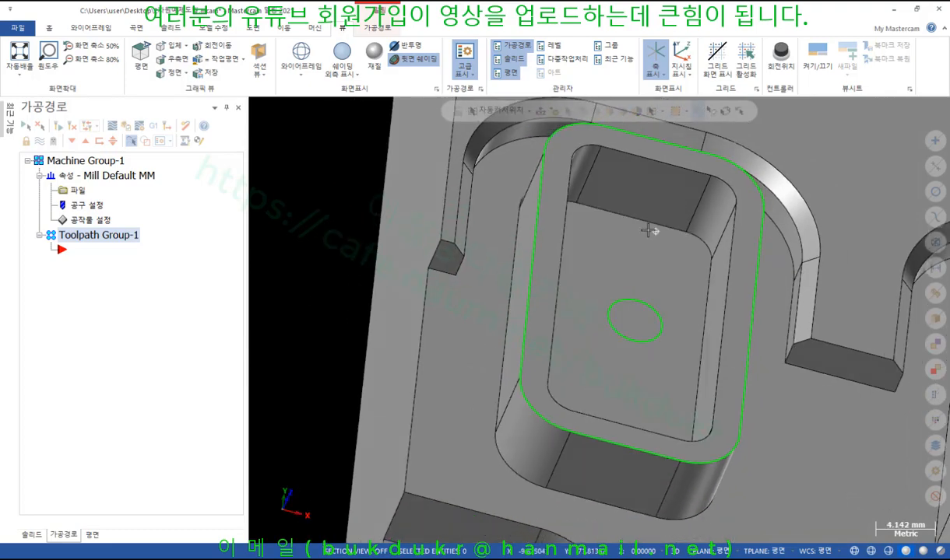
pyautogui.moveTo(651, 226); pyautogui.dragTo(616, 223, button='middle')
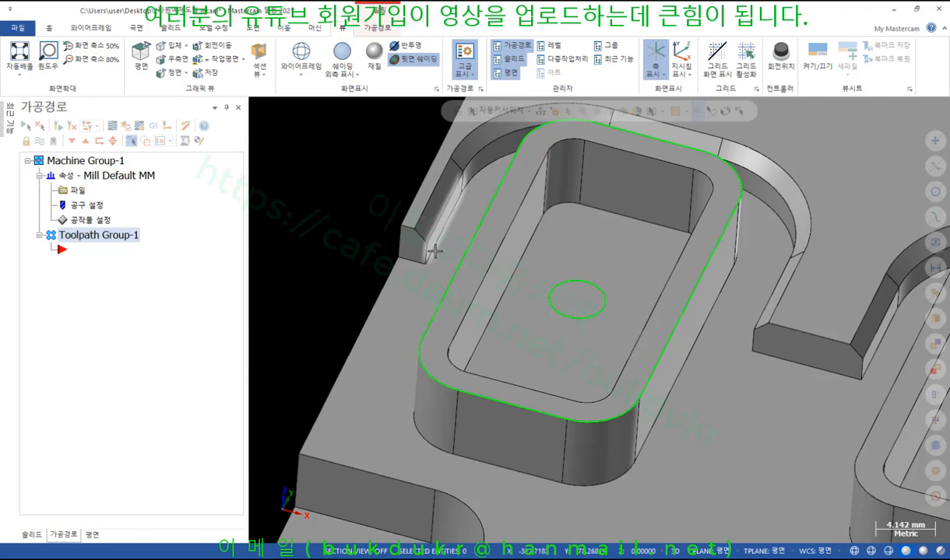
pyautogui.click(458, 265)
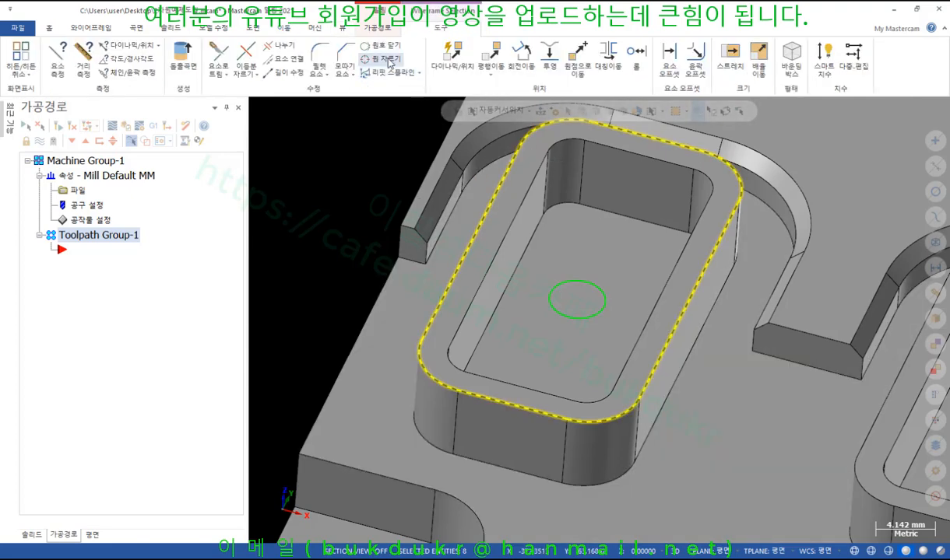
pyautogui.click(50, 30)
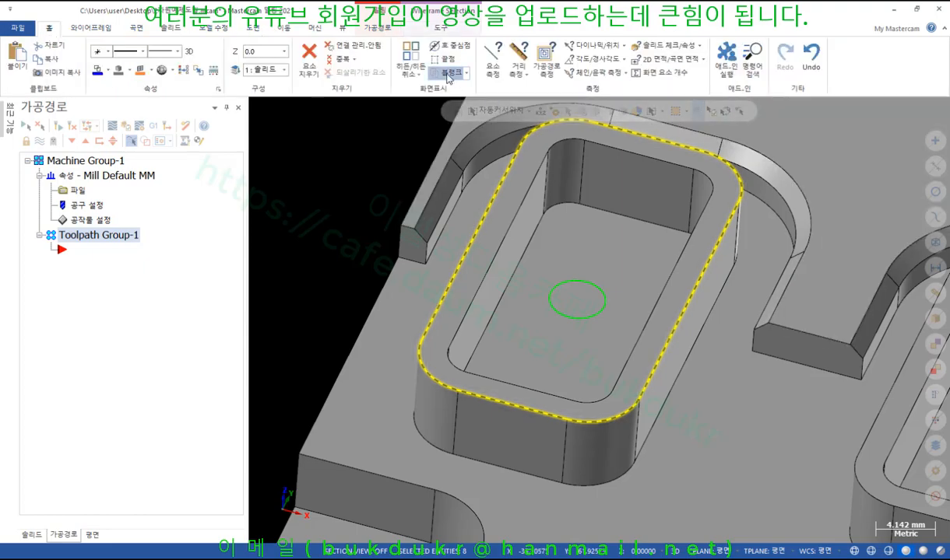
pyautogui.click(448, 76)
pyautogui.moveTo(607, 346); pyautogui.dragTo(661, 232, button='middle')
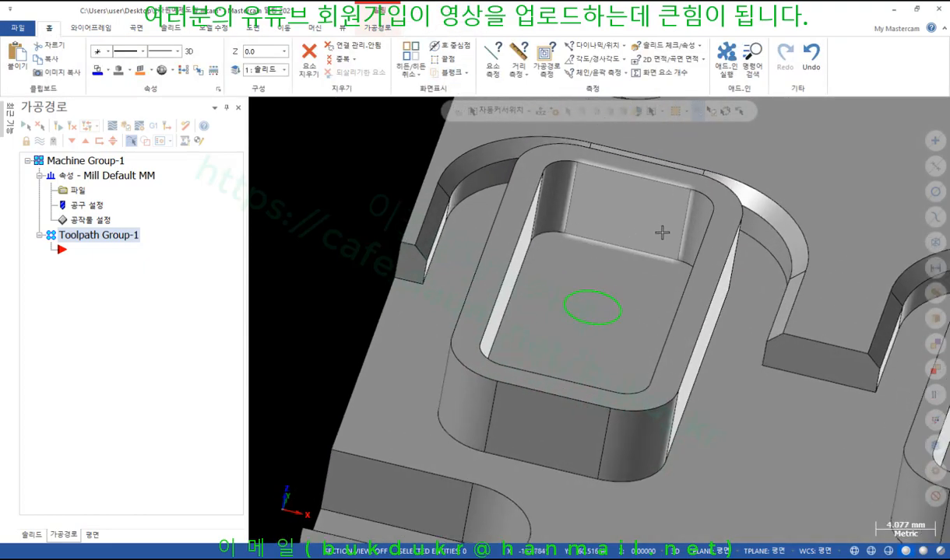
pyautogui.scroll(1, 661, 232)
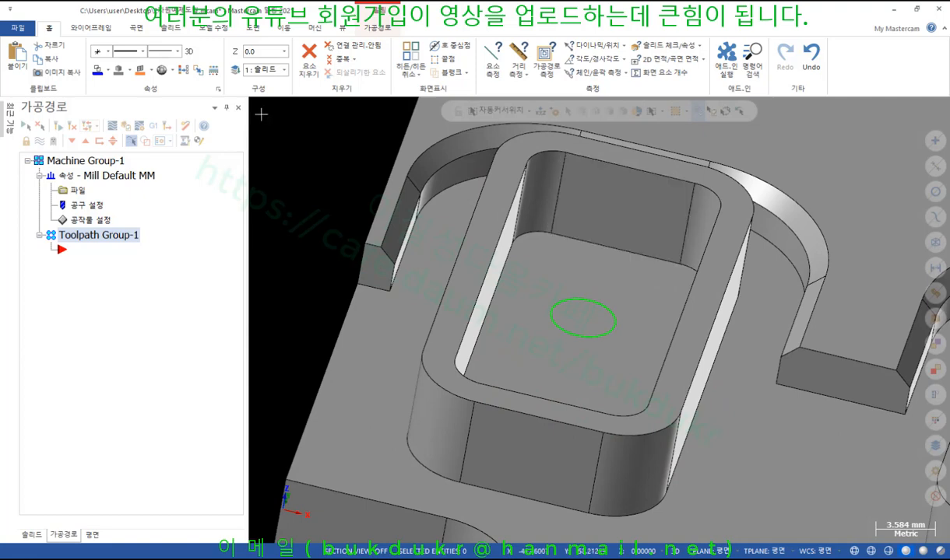
pyautogui.click(377, 28)
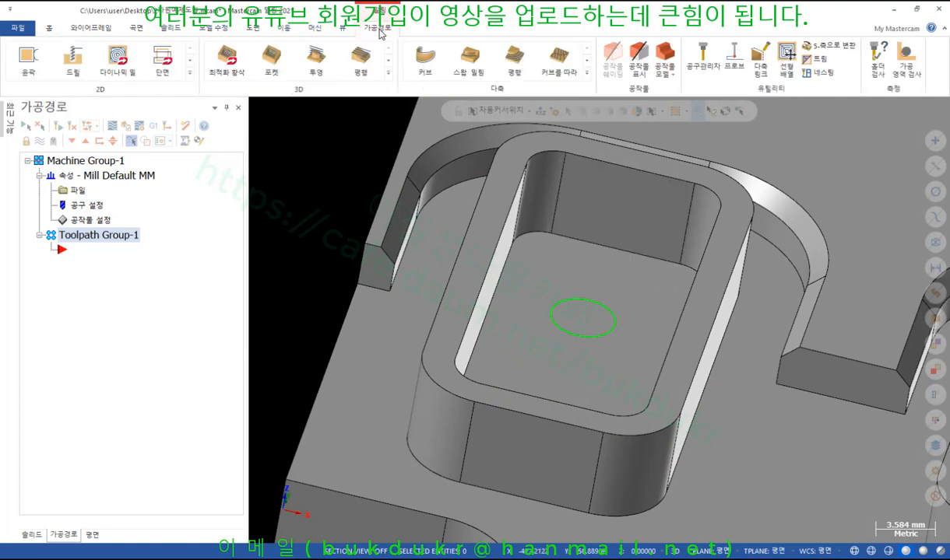
pyautogui.click(189, 74)
pyautogui.click(325, 129)
pyautogui.scroll(-2, 350, 163)
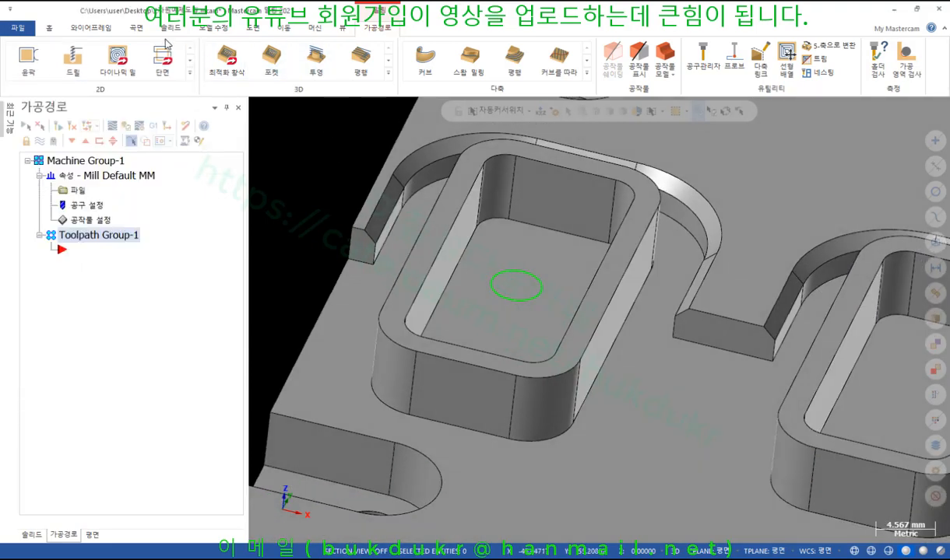
# Step: Draft the raised pocket's inner wall faces with Draft to Face (면으로 경사), using the rim's top face as the reference plane
pyautogui.click(174, 29)
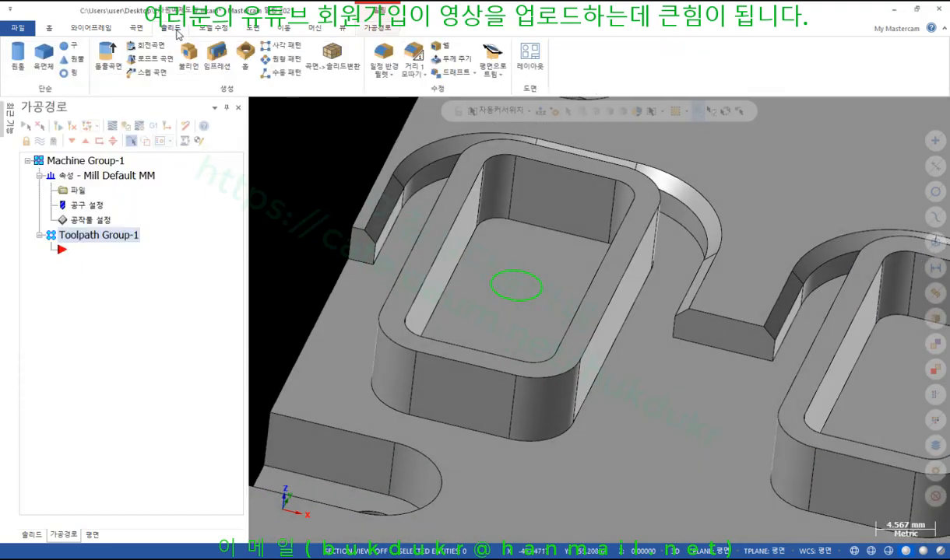
pyautogui.click(467, 75)
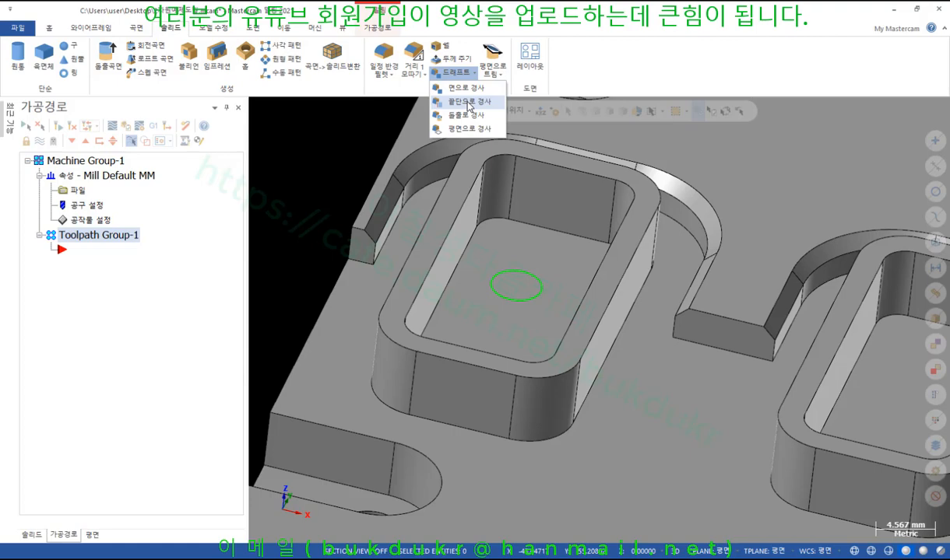
pyautogui.click(465, 88)
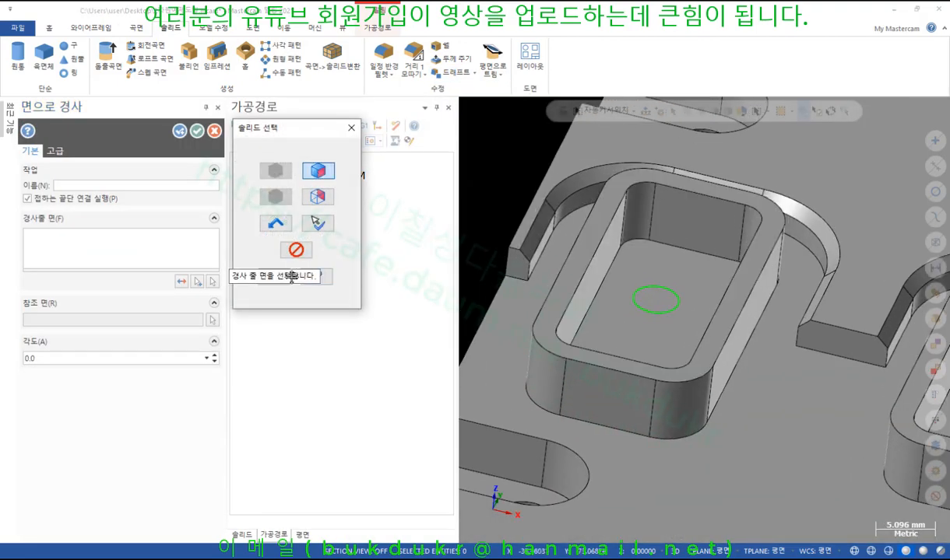
pyautogui.click(642, 224)
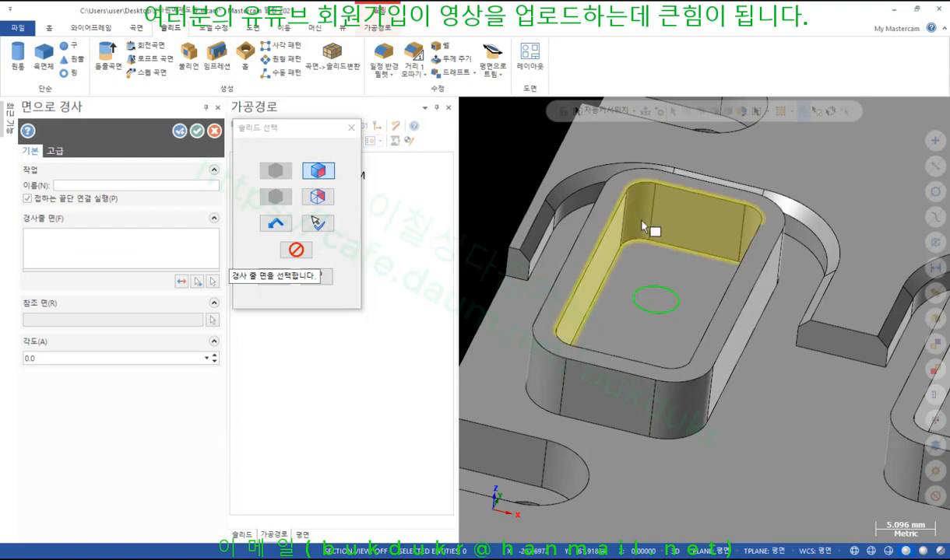
pyautogui.moveTo(646, 222); pyautogui.dragTo(667, 218, button='middle')
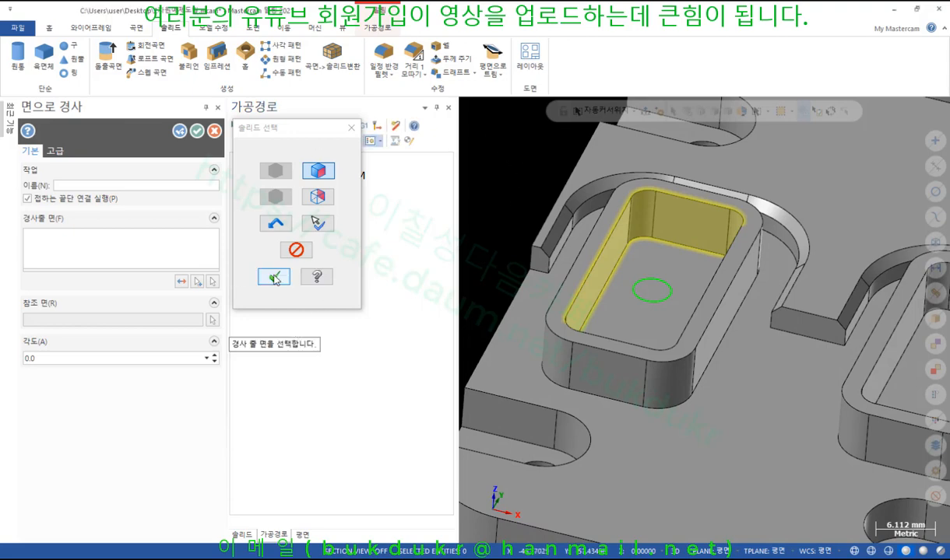
pyautogui.click(274, 277)
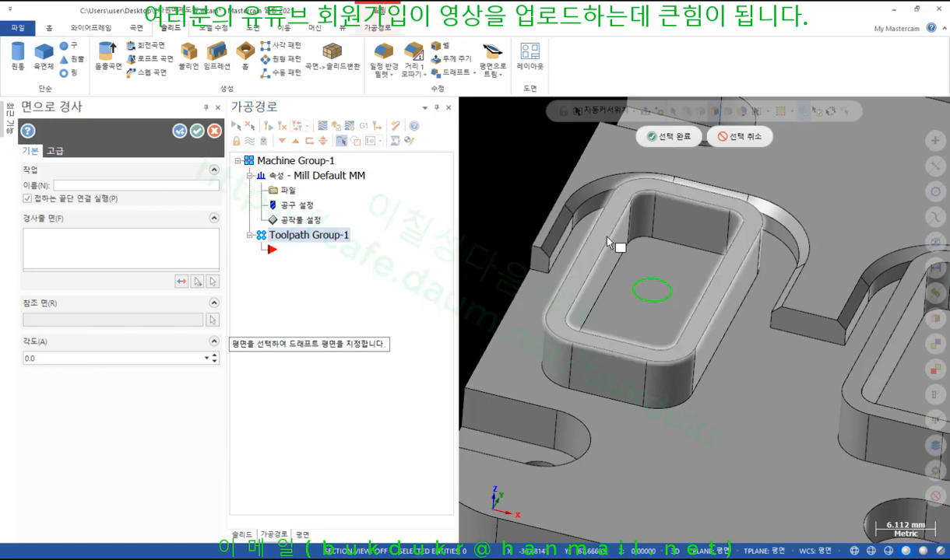
pyautogui.click(612, 240)
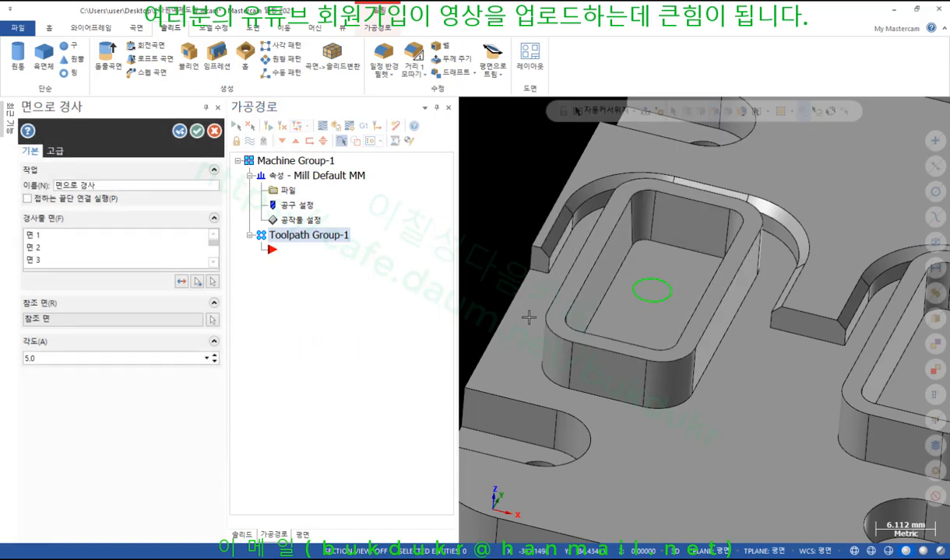
# Step: Examine the draft preview on the pocket's inner walls in shaded and wireframe display, including from above
pyautogui.scroll(5, 661, 299)
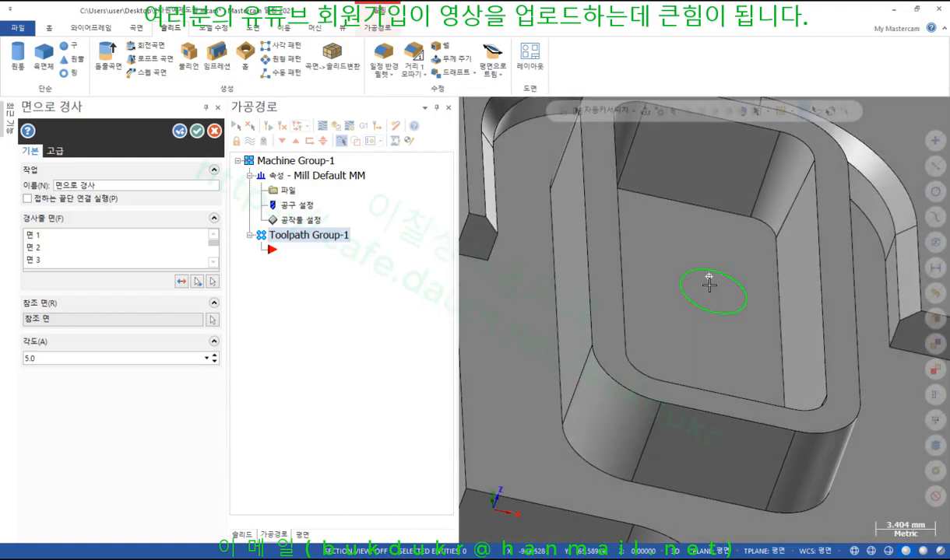
pyautogui.moveTo(708, 283); pyautogui.dragTo(666, 242, button='middle')
pyautogui.scroll(-2, 718, 239)
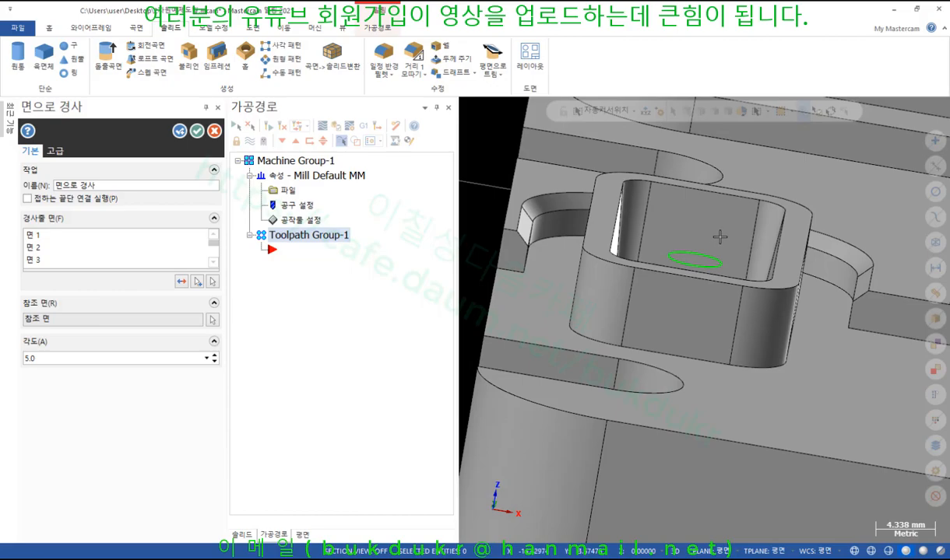
pyautogui.hotkey('alt', 's')
pyautogui.scroll(-1, 725, 241)
pyautogui.moveTo(728, 243)
pyautogui.mouseDown(button='middle')
pyautogui.moveTo(718, 240)
pyautogui.moveTo(722, 230)
pyautogui.moveTo(727, 246)
pyautogui.moveTo(803, 308)
pyautogui.moveTo(685, 241)
pyautogui.moveTo(674, 454)
pyautogui.moveTo(701, 496)
pyautogui.mouseUp(button='middle')
pyautogui.scroll(2, 726, 246)
pyautogui.scroll(-2, 803, 308)
pyautogui.scroll(2, 671, 234)
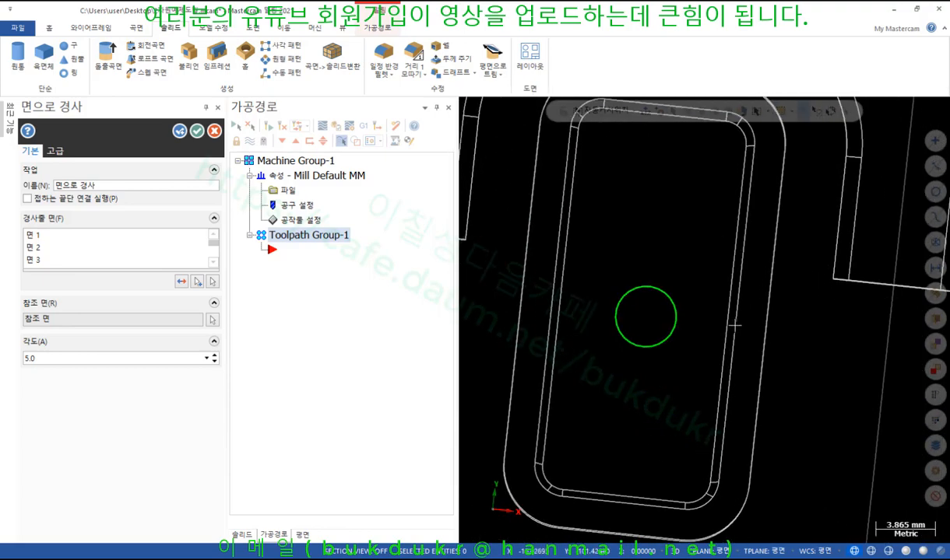
pyautogui.scroll(-1, 735, 324)
pyautogui.moveTo(735, 325); pyautogui.dragTo(730, 323, button='middle')
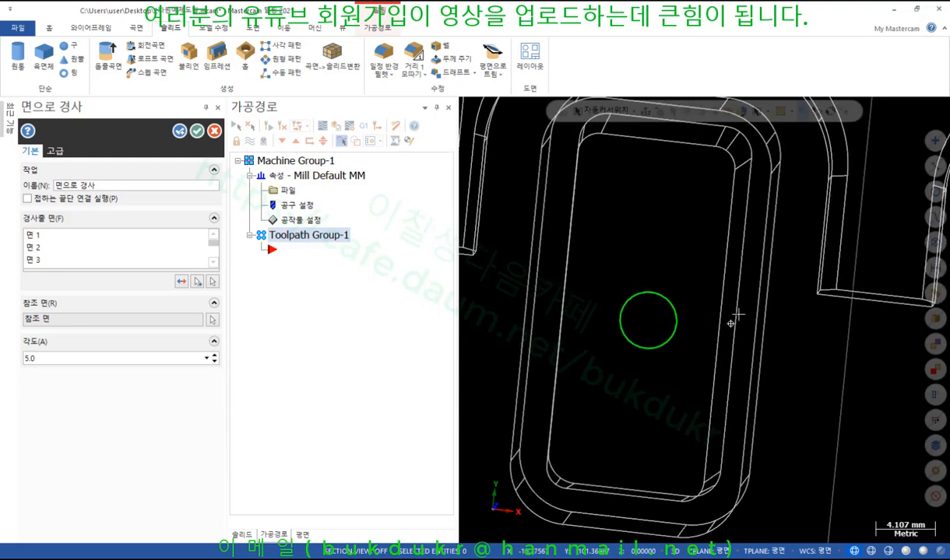
pyautogui.scroll(-1, 748, 161)
pyautogui.moveTo(748, 161); pyautogui.dragTo(677, 242, button='middle')
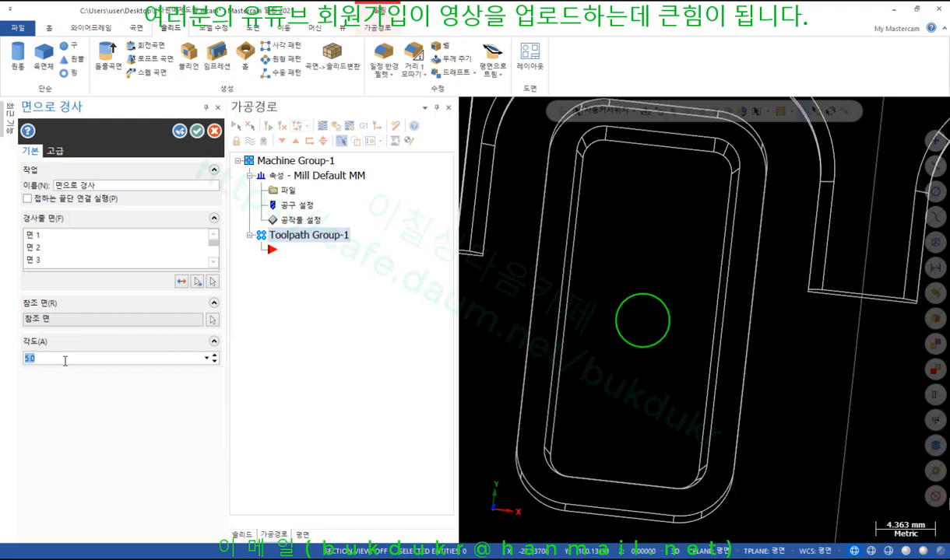
# Step: Set the draft angle to 10.0, restore the shaded display, accept the draft and check the tapered inner walls
pyautogui.press('Return')
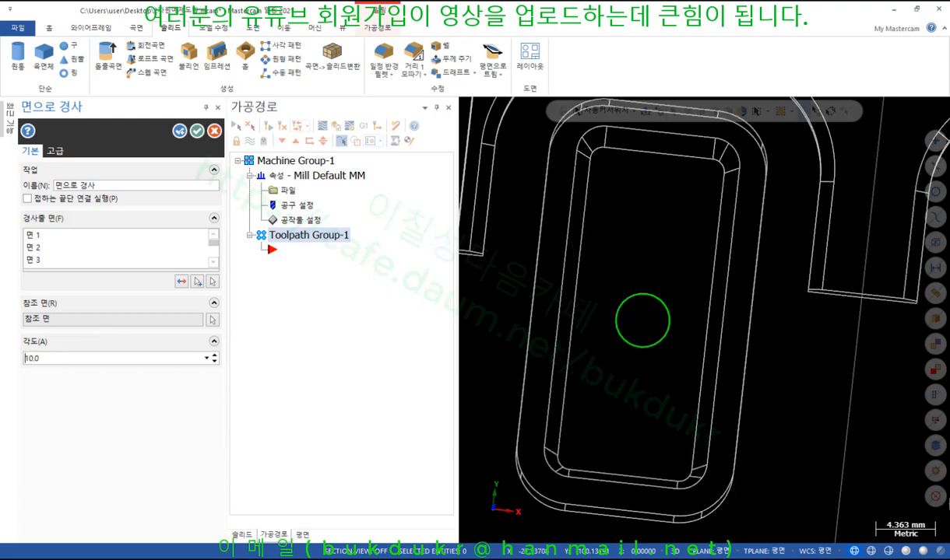
pyautogui.scroll(-4, 624, 320)
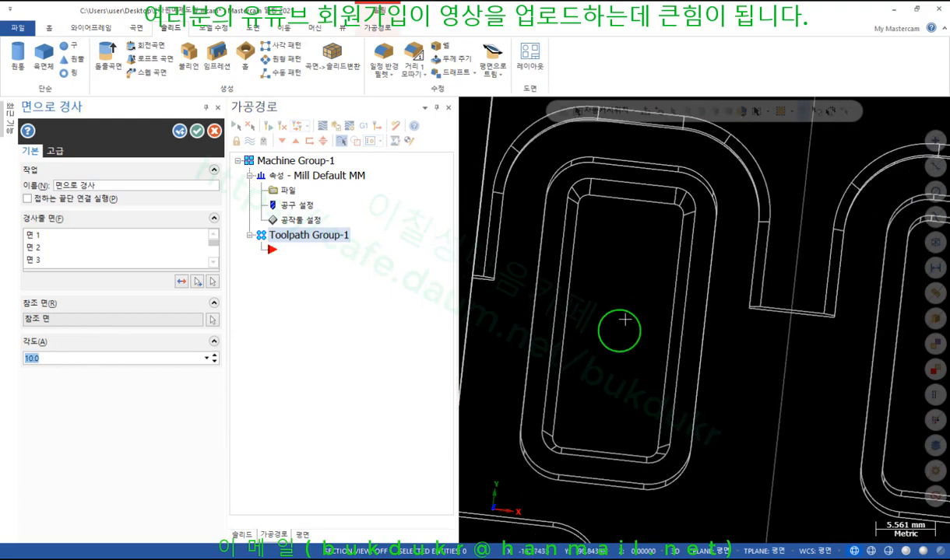
pyautogui.scroll(-1, 624, 320)
pyautogui.hotkey('alt', 's')
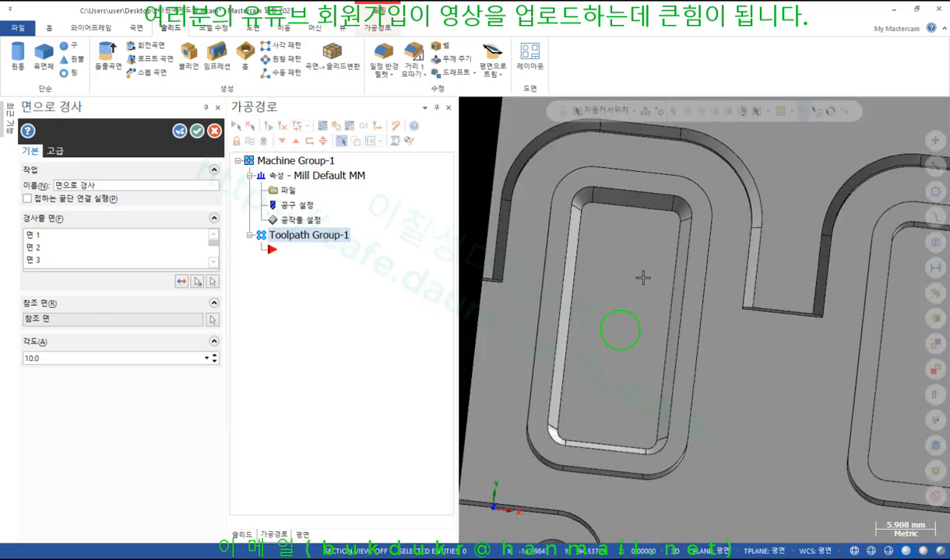
pyautogui.moveTo(640, 275)
pyautogui.mouseDown(button='middle')
pyautogui.moveTo(659, 203)
pyautogui.moveTo(634, 204)
pyautogui.moveTo(651, 208)
pyautogui.moveTo(674, 312)
pyautogui.moveTo(663, 310)
pyautogui.mouseUp(button='middle')
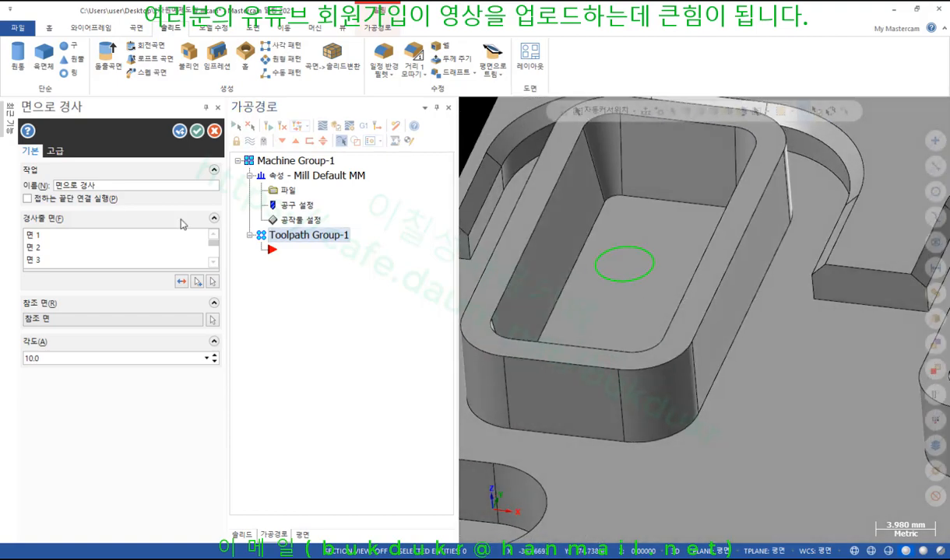
pyautogui.click(198, 130)
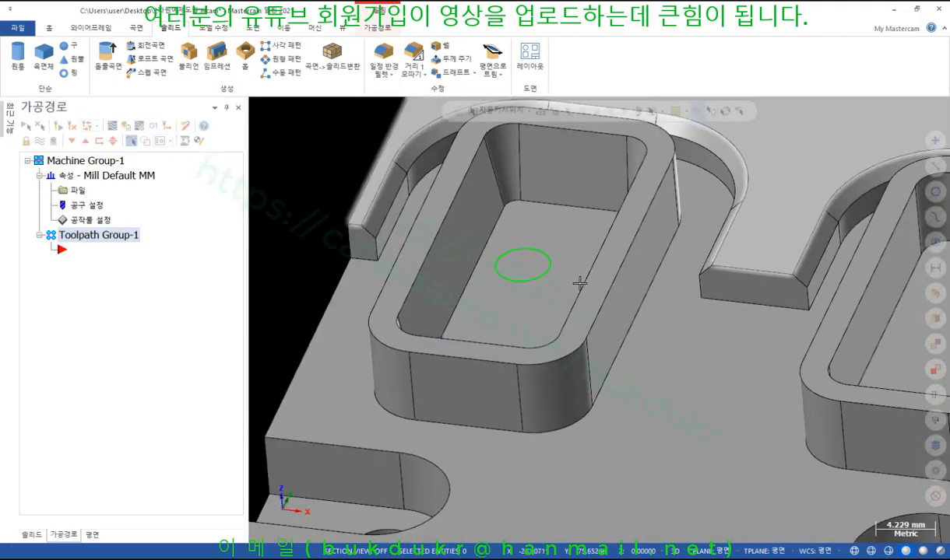
pyautogui.moveTo(578, 278)
pyautogui.mouseDown(button='middle')
pyautogui.moveTo(612, 276)
pyautogui.moveTo(601, 246)
pyautogui.moveTo(590, 273)
pyautogui.mouseUp(button='middle')
pyautogui.scroll(4, 502, 148)
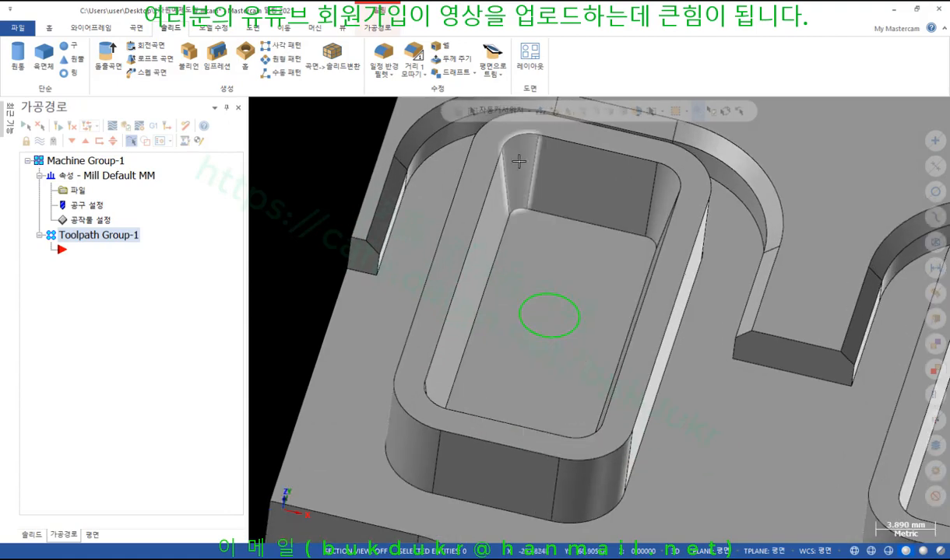
pyautogui.scroll(-2, 523, 306)
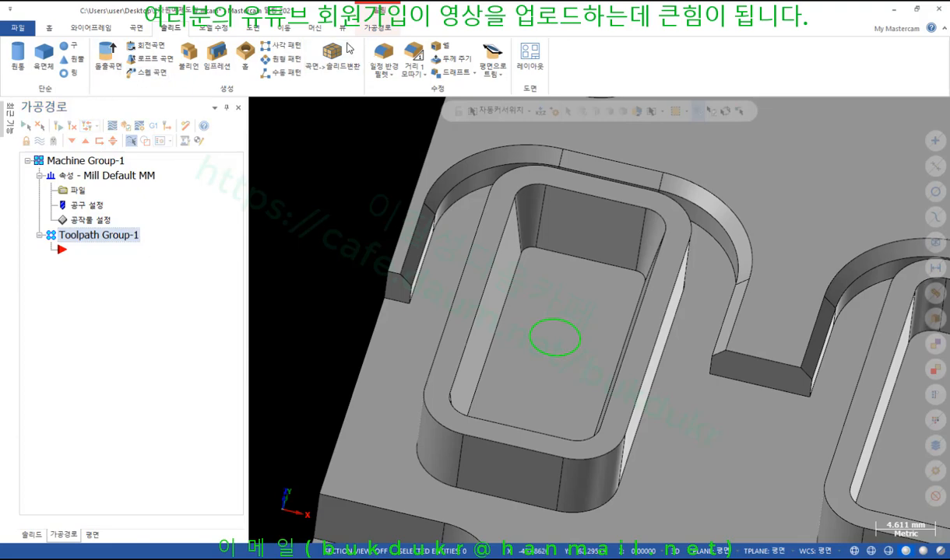
# Step: Create a 2D pocket toolpath from the solid edge loop around the cavity's inner upper edge
pyautogui.click(377, 28)
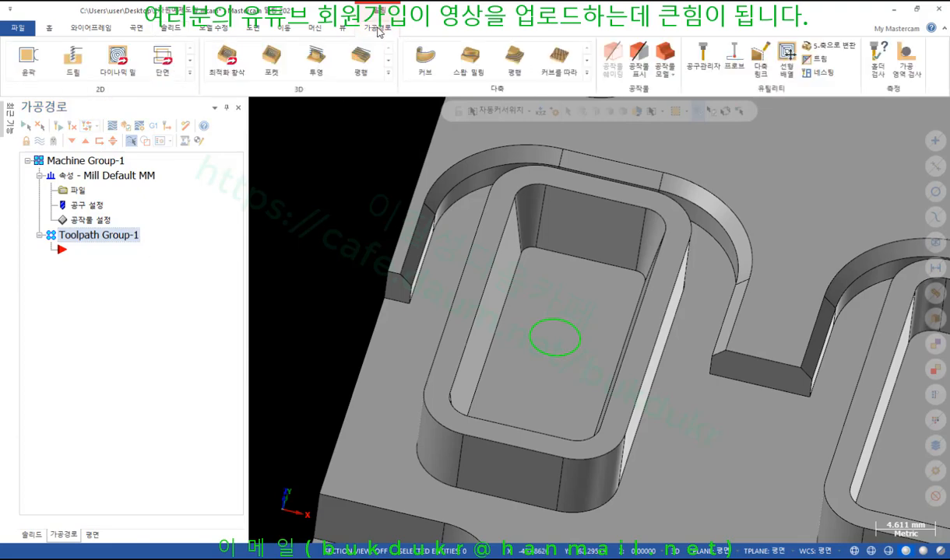
pyautogui.click(189, 72)
pyautogui.click(75, 108)
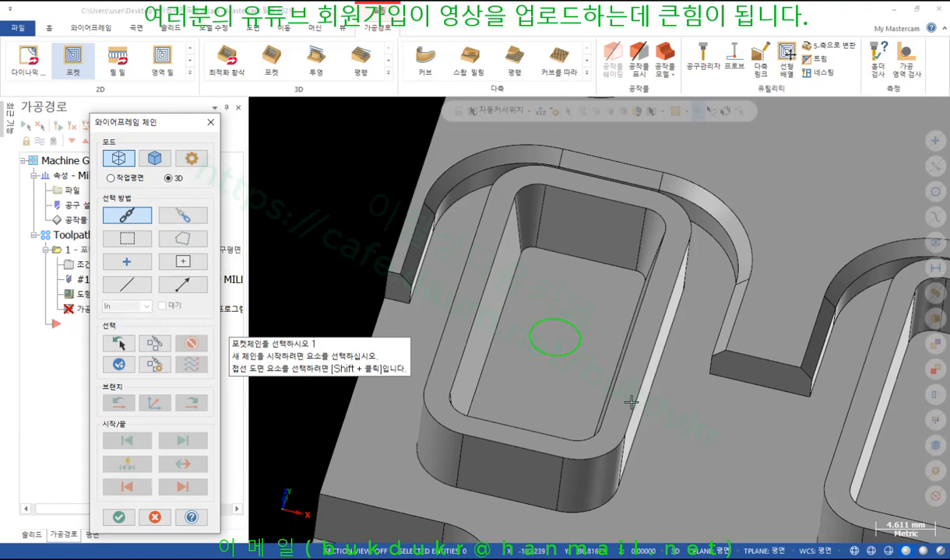
pyautogui.click(154, 158)
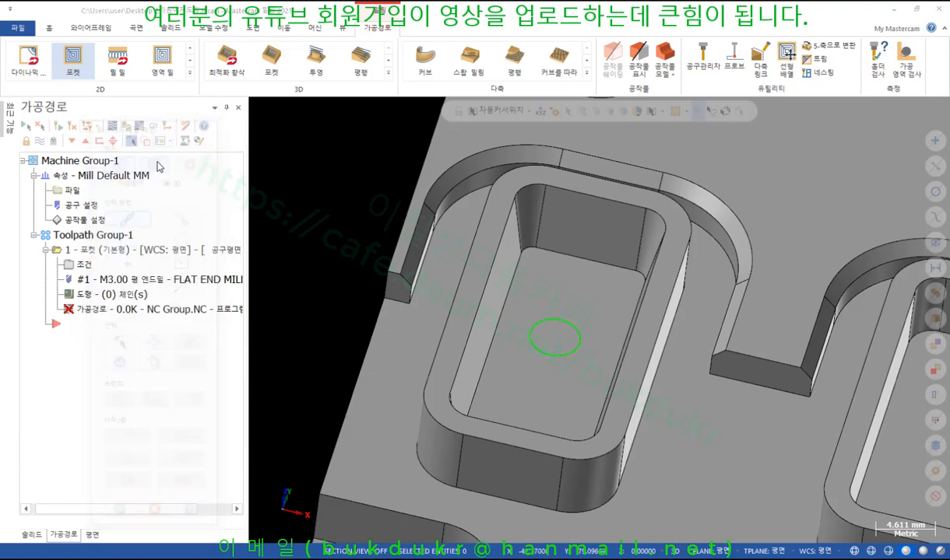
pyautogui.click(612, 204)
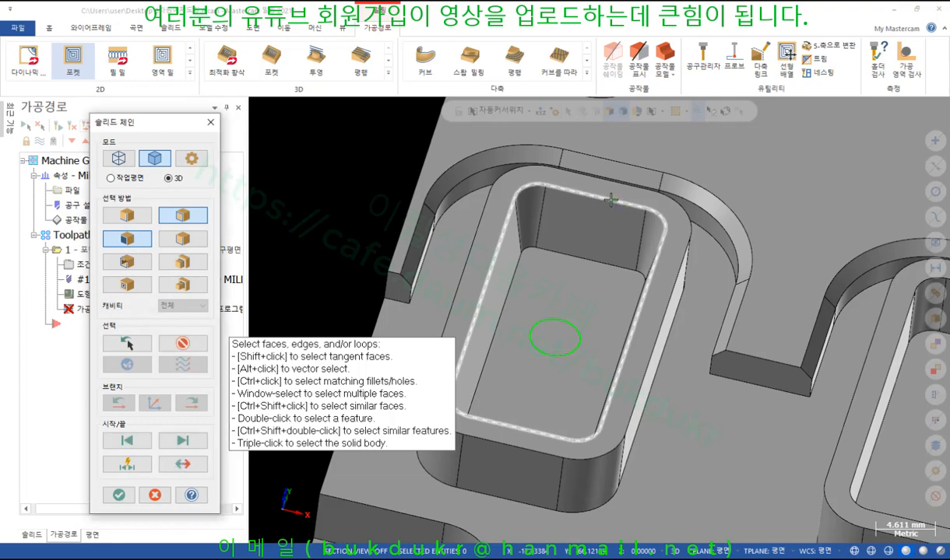
pyautogui.scroll(-4, 774, 186)
pyautogui.click(119, 495)
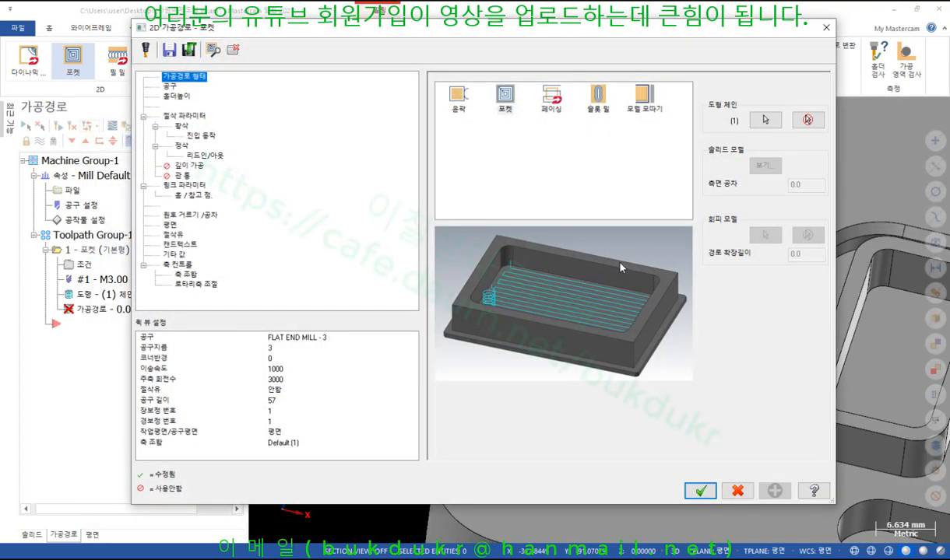
# Step: Set the pocket's roughing method to constant overlap spiral (일정한 오버랩 나선형절삭) and its entry motion to none (안함)
pyautogui.click(171, 88)
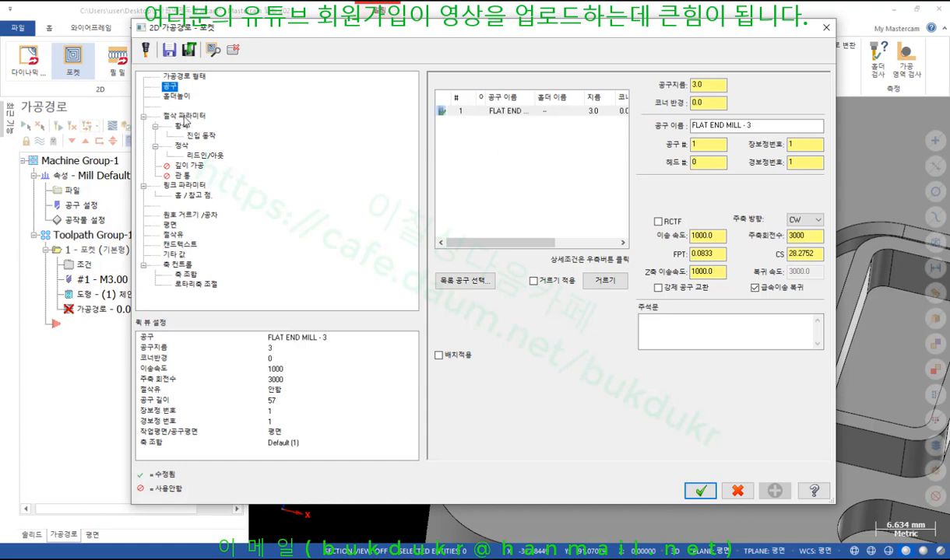
pyautogui.click(184, 117)
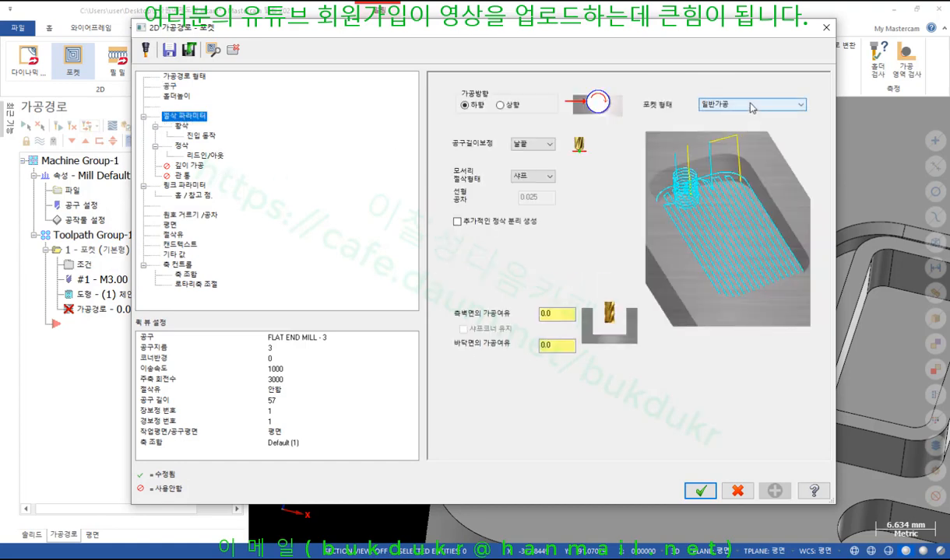
pyautogui.click(181, 127)
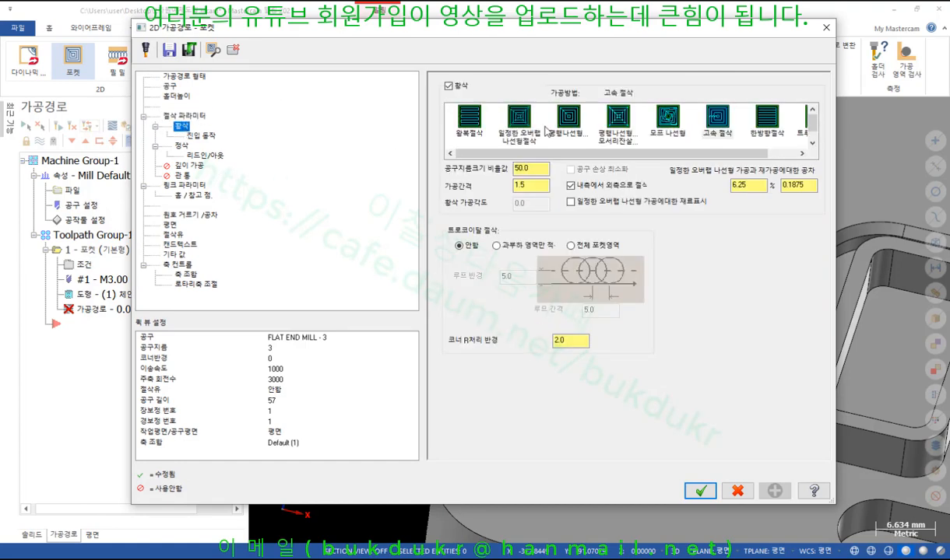
pyautogui.click(528, 124)
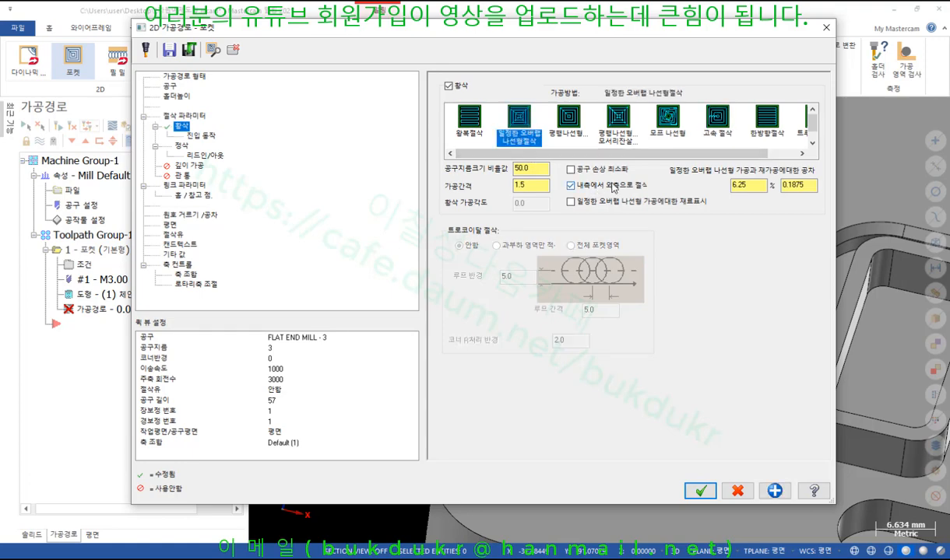
pyautogui.click(200, 137)
pyautogui.click(457, 85)
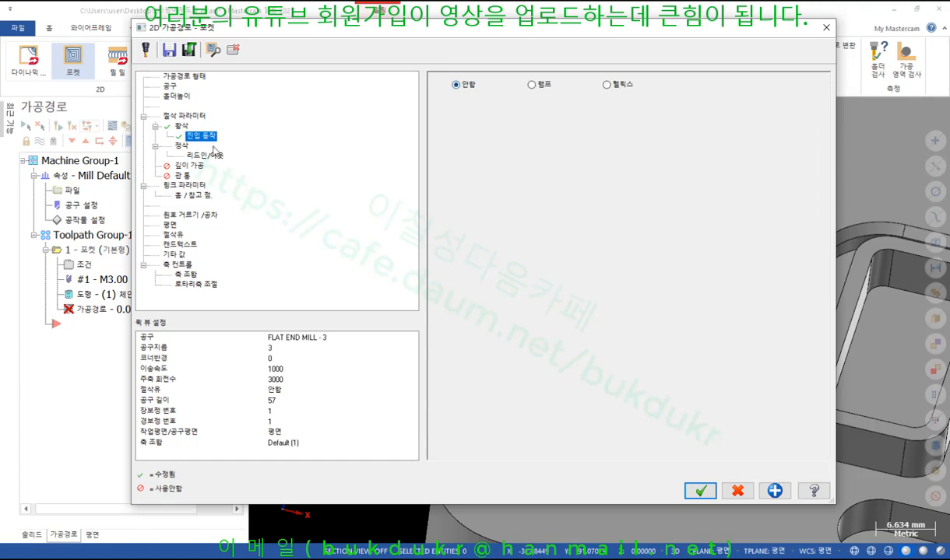
# Step: Turn off the pocket's finishing passes (정삭) and check the lead in/out settings
pyautogui.click(181, 147)
pyautogui.moveTo(503, 122); pyautogui.dragTo(481, 123)
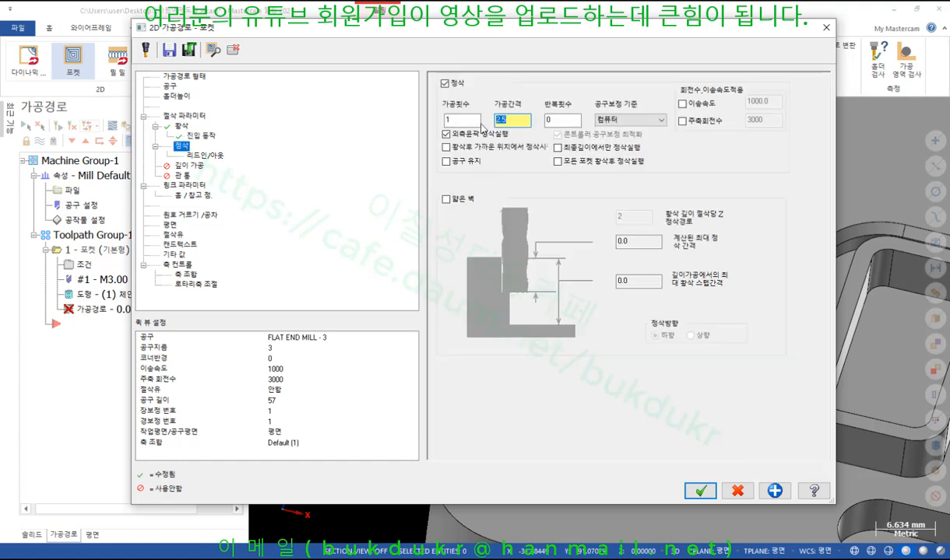
pyautogui.click(445, 83)
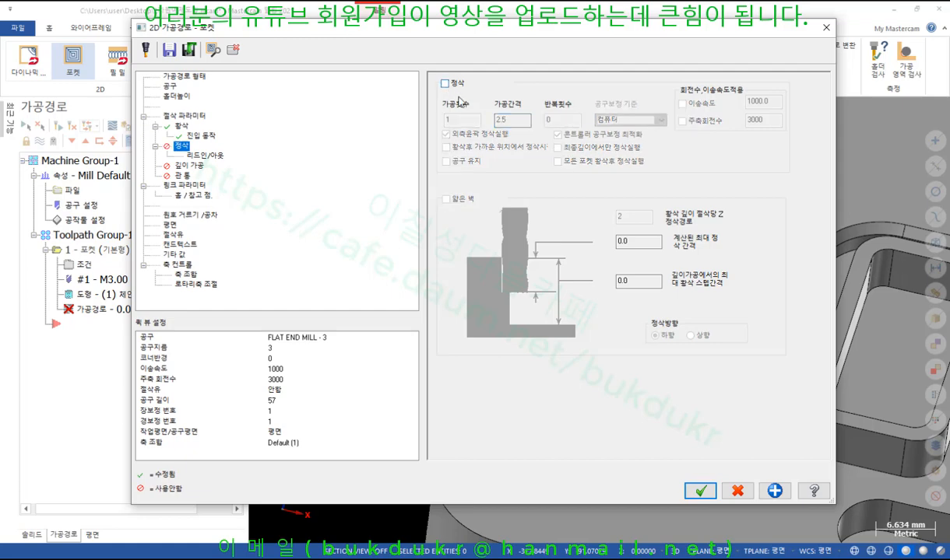
pyautogui.click(204, 155)
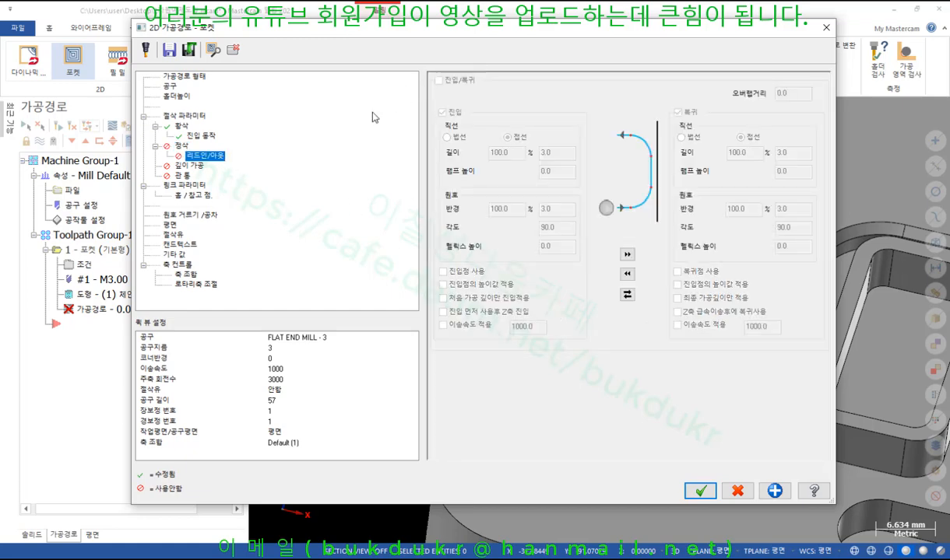
# Step: Turn on depth cuts (깊이 가공) for the pocket with a maximum rough step of 0.5 and 0 finish cuts
pyautogui.click(189, 166)
pyautogui.click(459, 90)
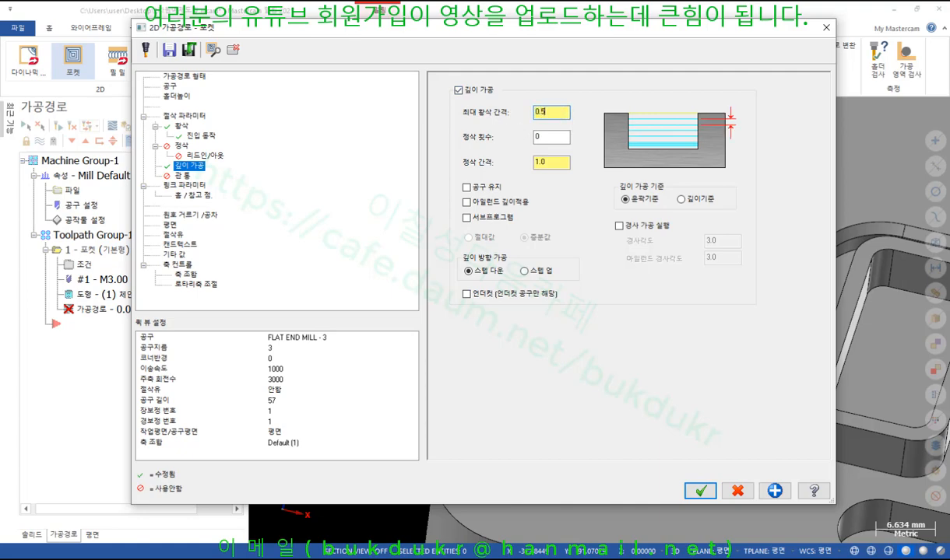
pyautogui.click(551, 136)
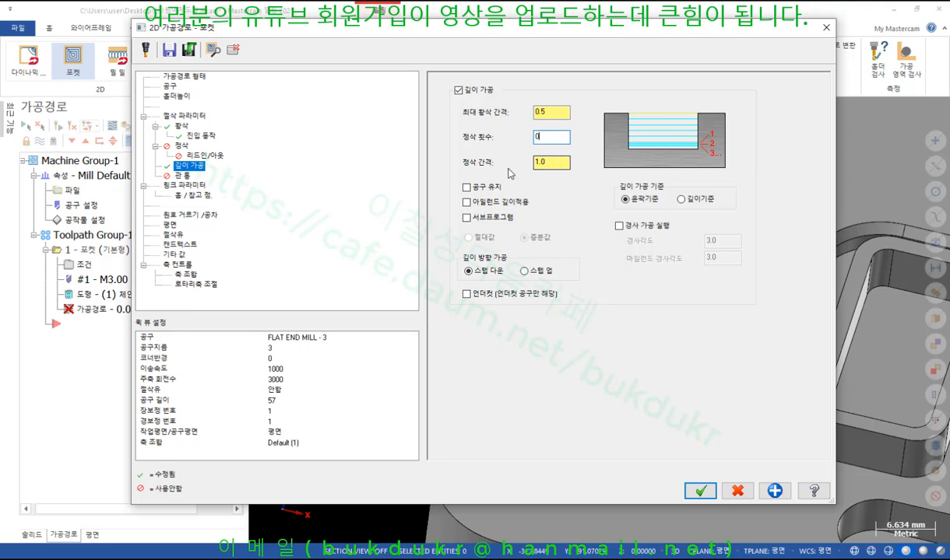
# Step: Pick the top of stock at 23.0 absolute and the depth at -6.0 incremental from the model, and generate the pocket toolpath
pyautogui.click(194, 185)
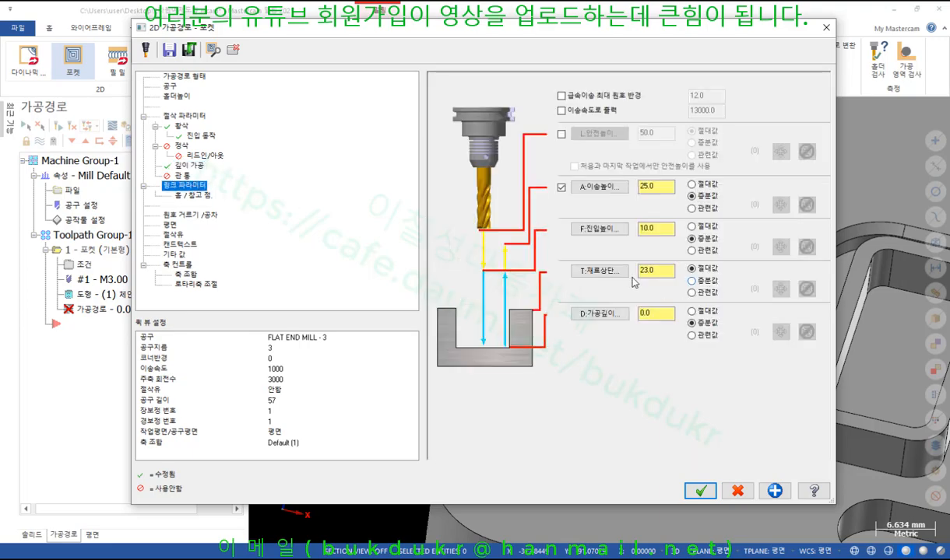
pyautogui.click(598, 270)
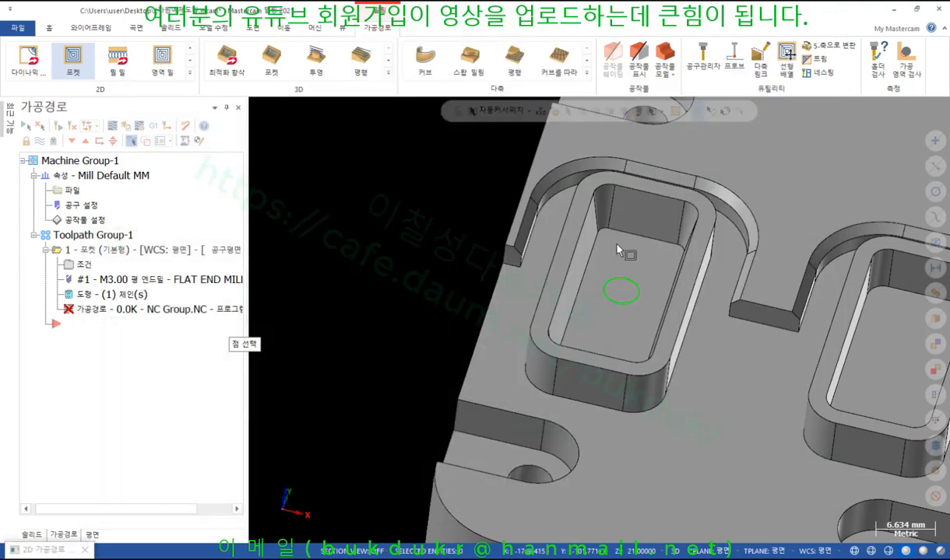
pyautogui.click(595, 194)
pyautogui.click(585, 297)
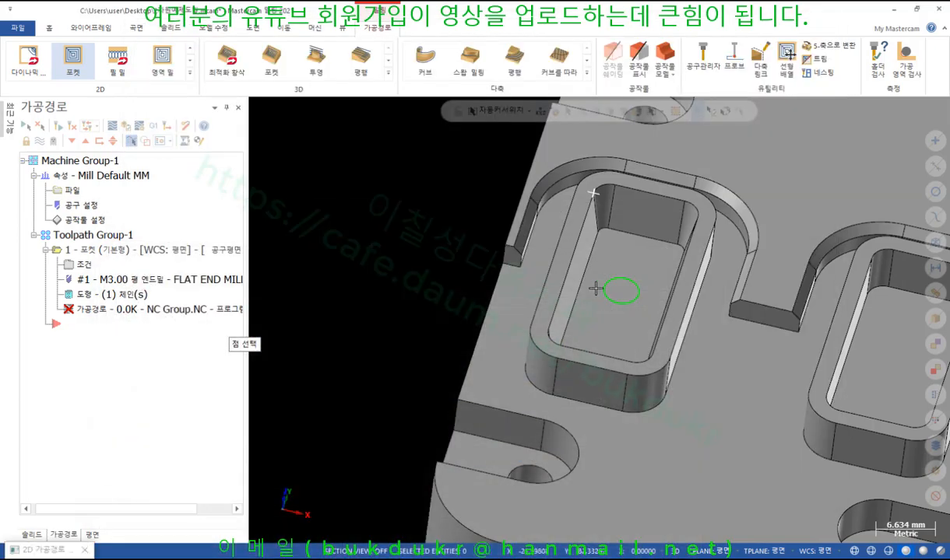
pyautogui.click(592, 234)
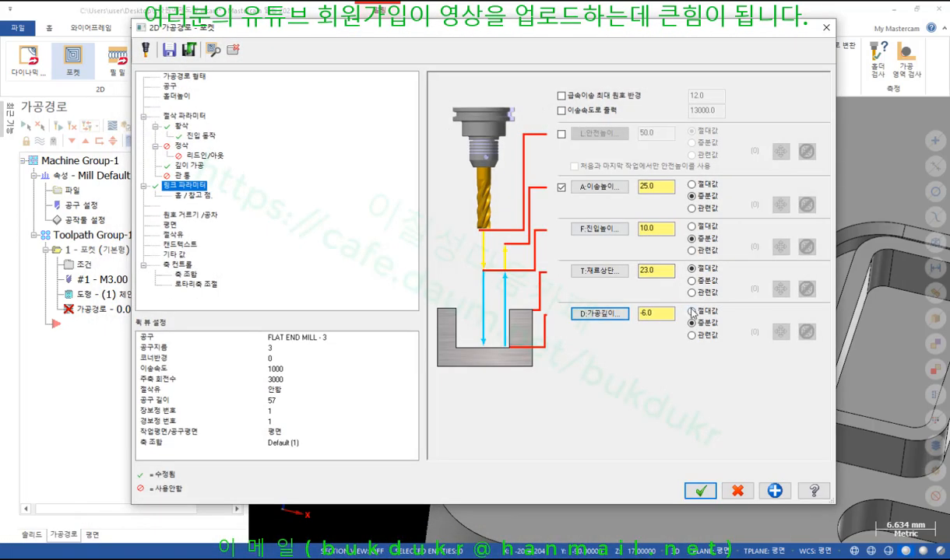
pyautogui.click(699, 490)
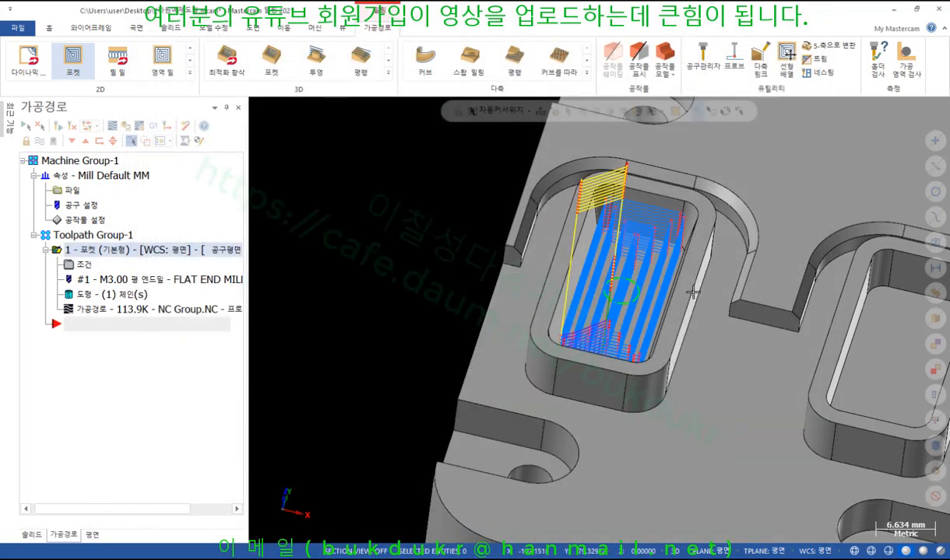
# Step: Examine the layered pocket toolpath against the cavity's tapered inner walls from several angles
pyautogui.scroll(3, 624, 271)
pyautogui.moveTo(624, 271)
pyautogui.mouseDown(button='middle')
pyautogui.moveTo(611, 265)
pyautogui.moveTo(636, 244)
pyautogui.moveTo(608, 239)
pyautogui.moveTo(595, 253)
pyautogui.mouseUp(button='middle')
pyautogui.scroll(-4, 519, 401)
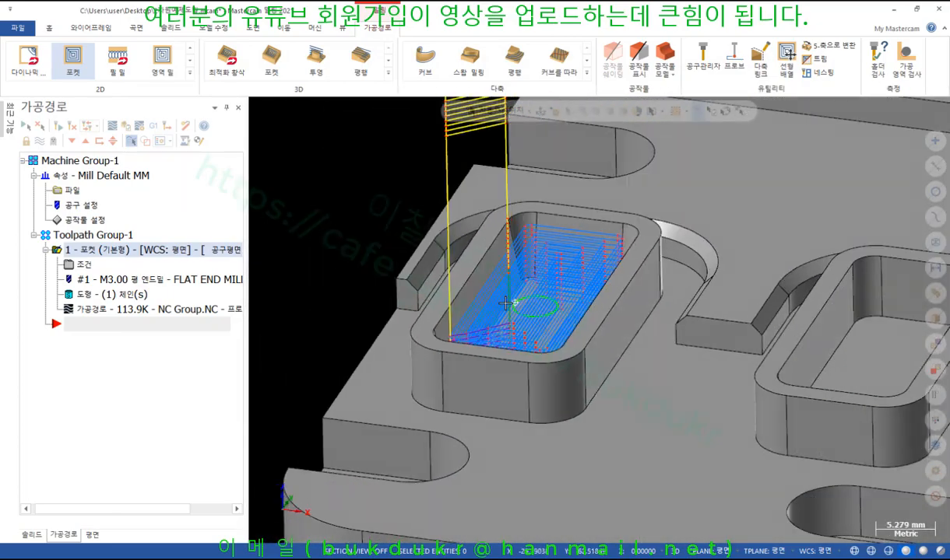
pyautogui.moveTo(515, 303); pyautogui.dragTo(494, 305, button='middle')
pyautogui.scroll(-3, 575, 239)
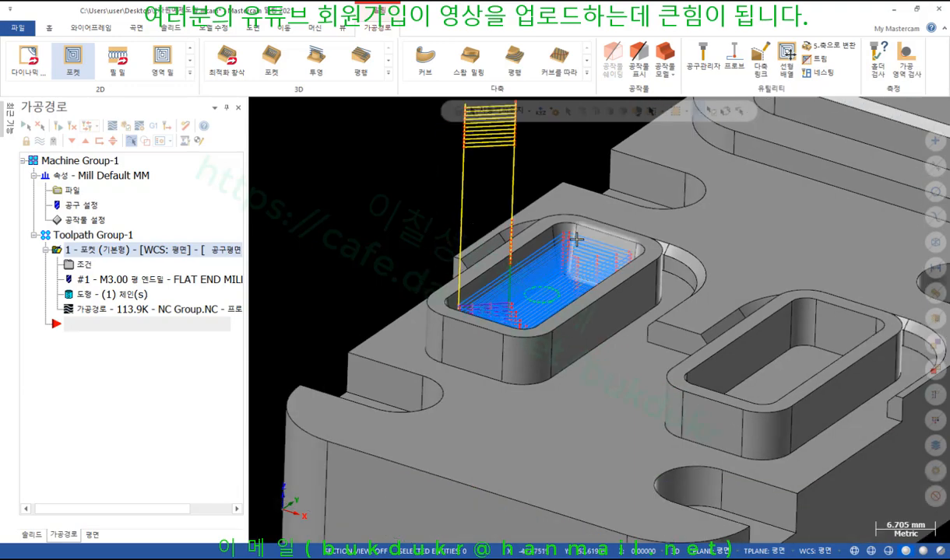
pyautogui.moveTo(576, 239); pyautogui.dragTo(571, 323, button='middle')
pyautogui.scroll(2, 571, 327)
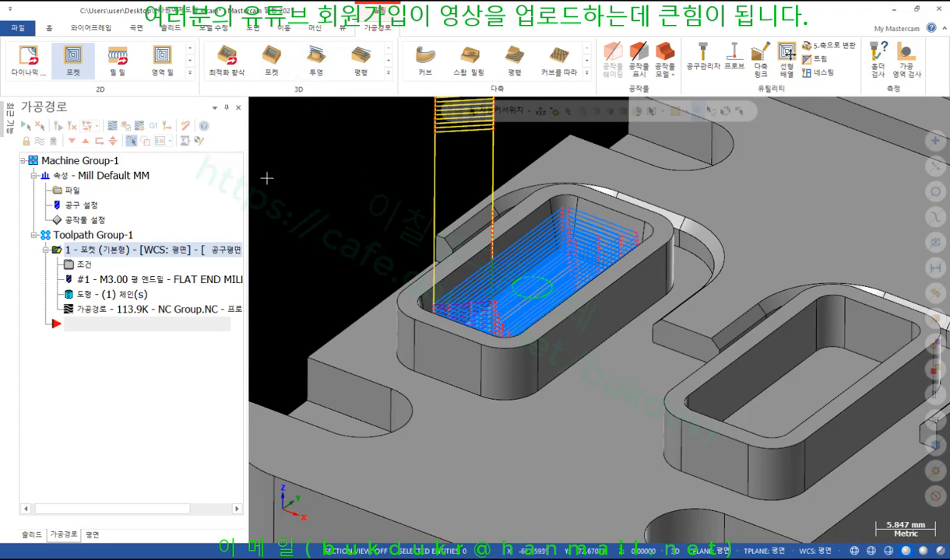
# Step: Start a dynamic new plane with its origin on the cavity's upper inner edge at X -10.0, Y -101.0, Z 23.0
pyautogui.click(92, 534)
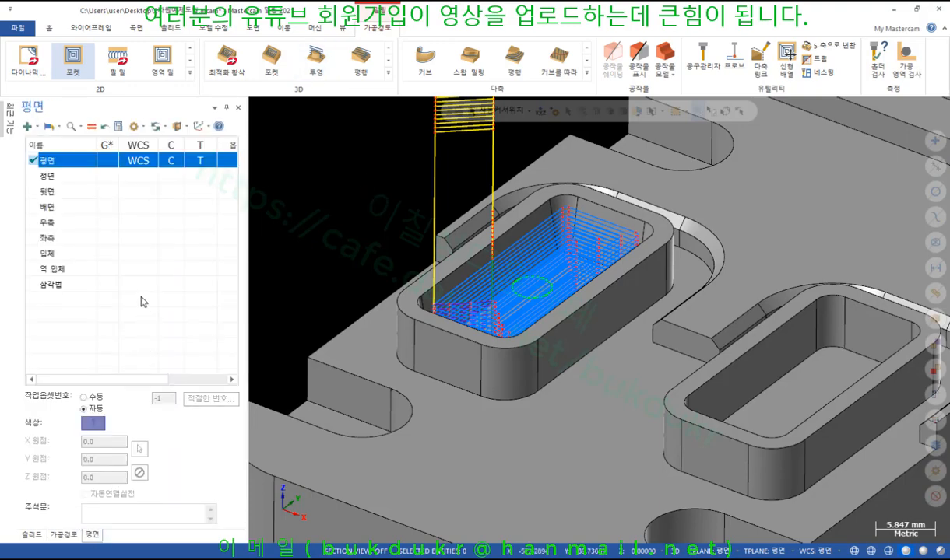
pyautogui.scroll(-3, 681, 178)
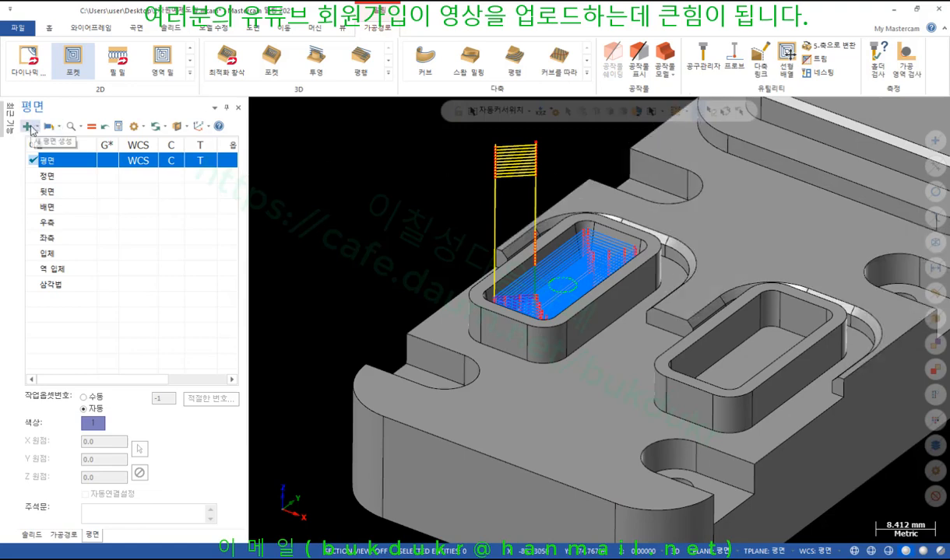
pyautogui.click(28, 127)
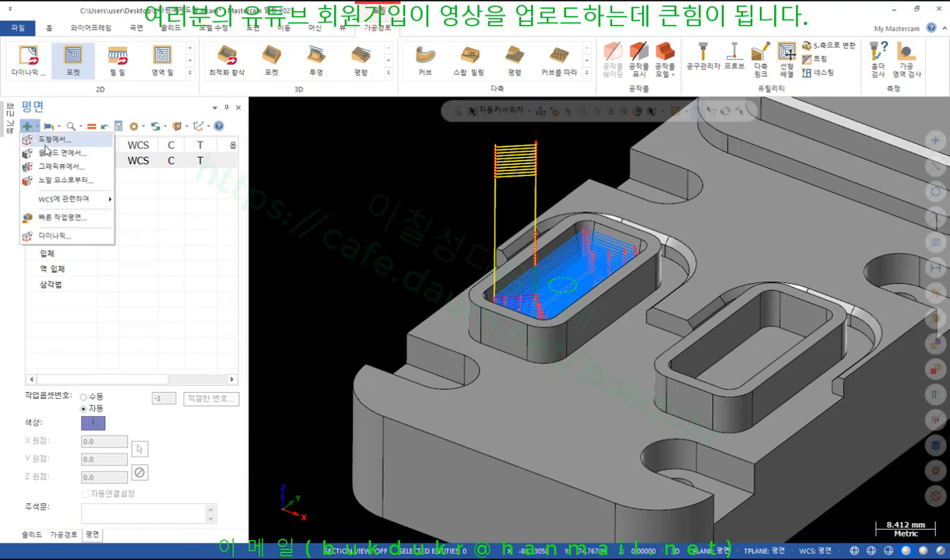
pyautogui.click(49, 238)
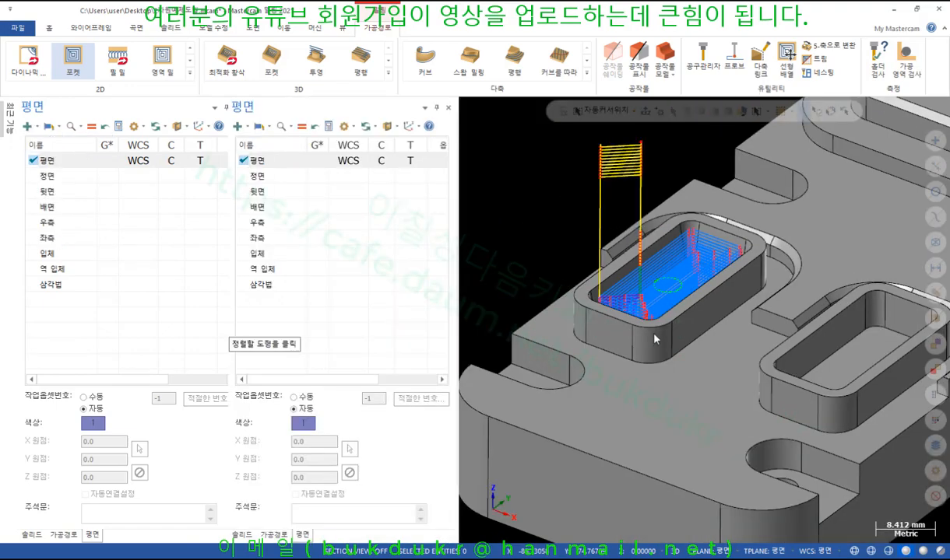
pyautogui.scroll(4, 685, 288)
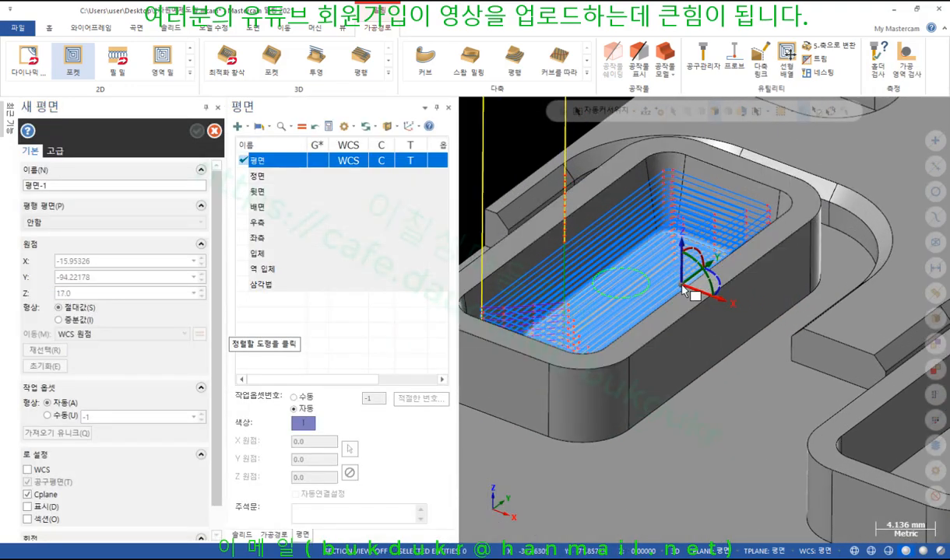
pyautogui.click(703, 288)
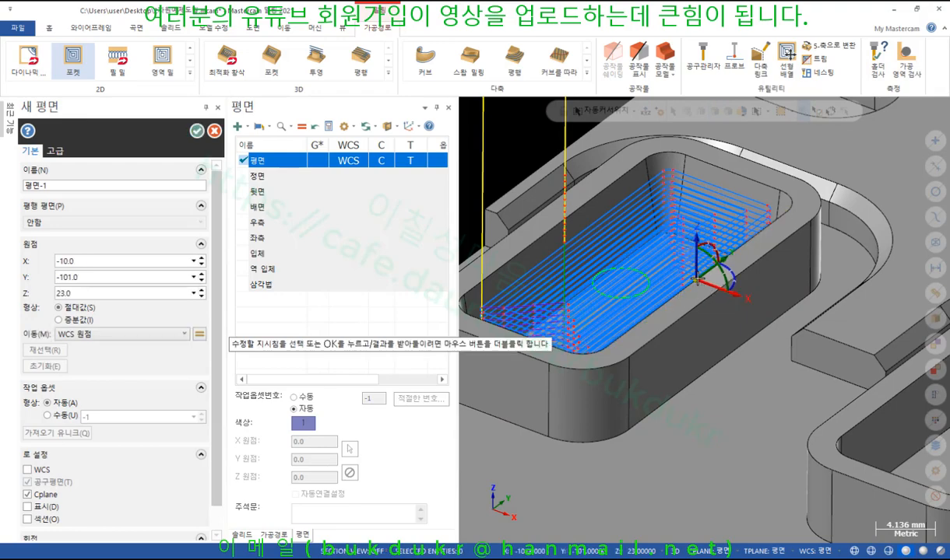
# Step: Rotate the new plane about its X axis so it stands upright across the cavity, and accept it as 평면-1
pyautogui.scroll(-1, 778, 198)
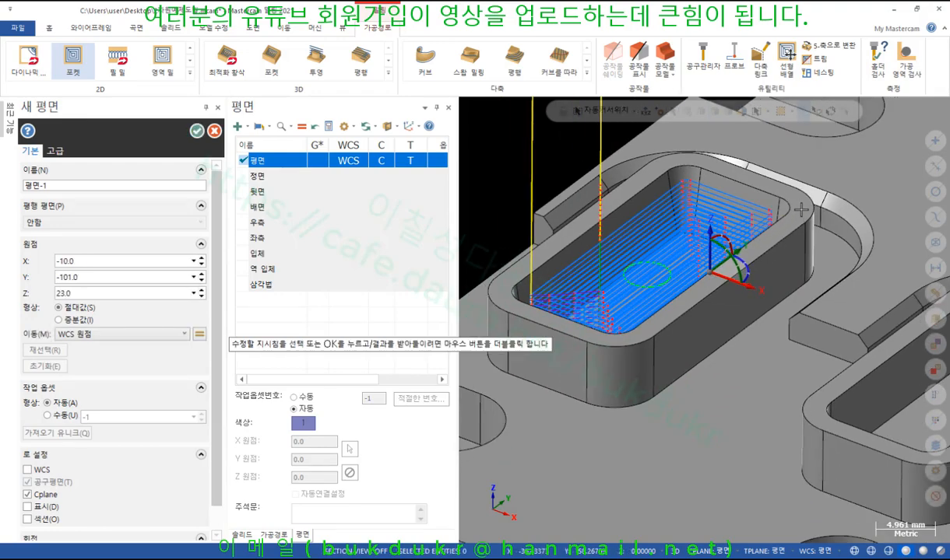
pyautogui.click(728, 256)
pyautogui.scroll(4, 728, 256)
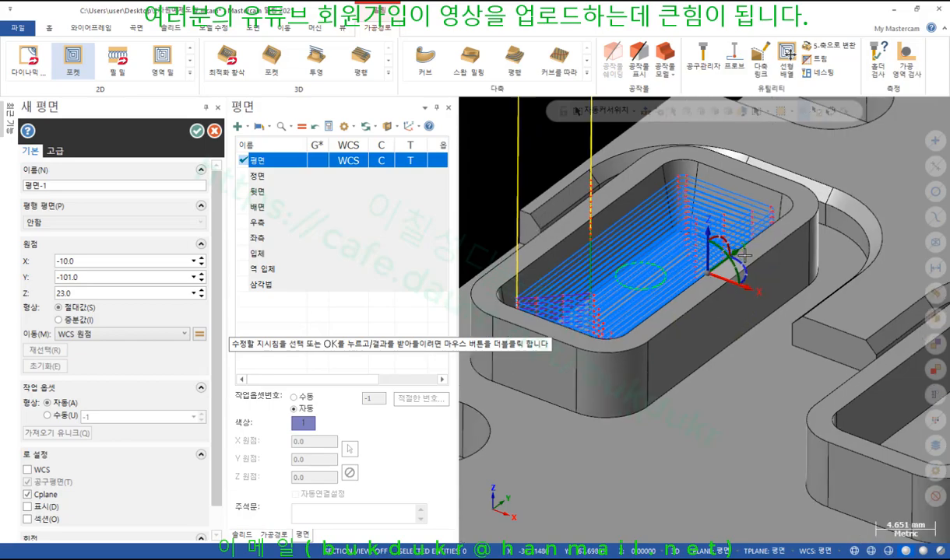
pyautogui.moveTo(709, 238); pyautogui.dragTo(710, 238, button='middle')
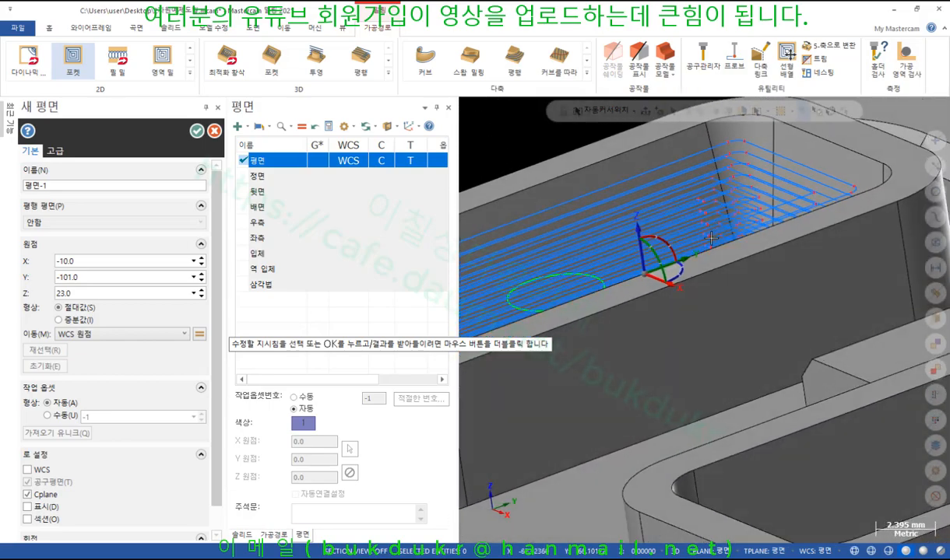
pyautogui.click(674, 255)
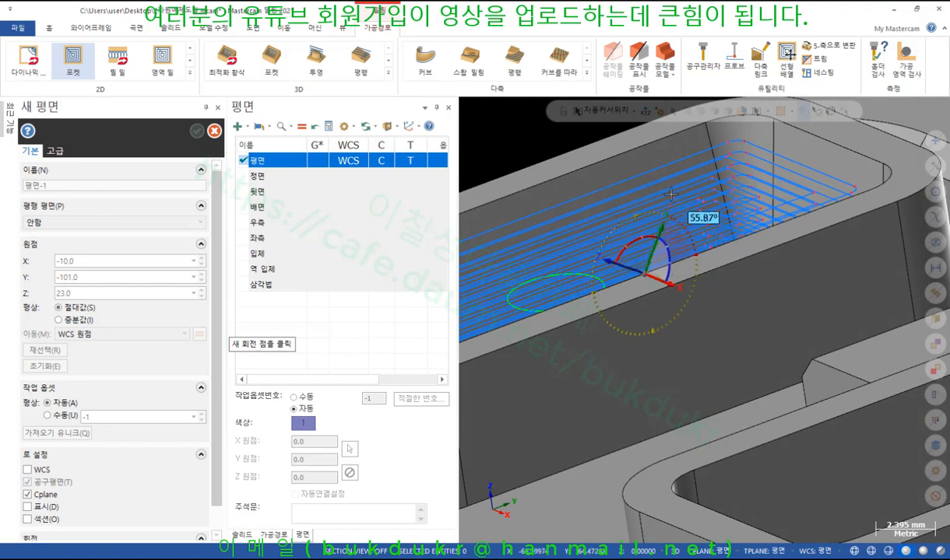
pyautogui.click(634, 140)
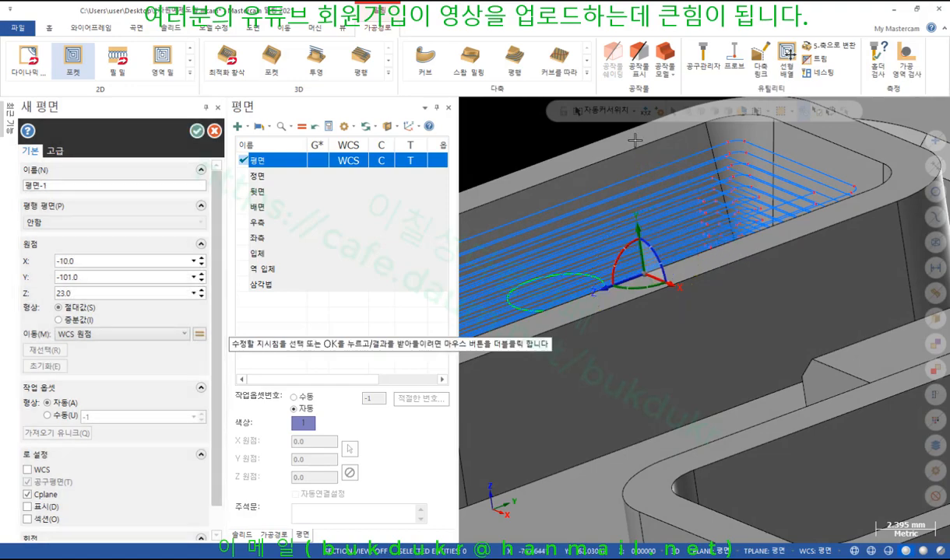
pyautogui.click(196, 130)
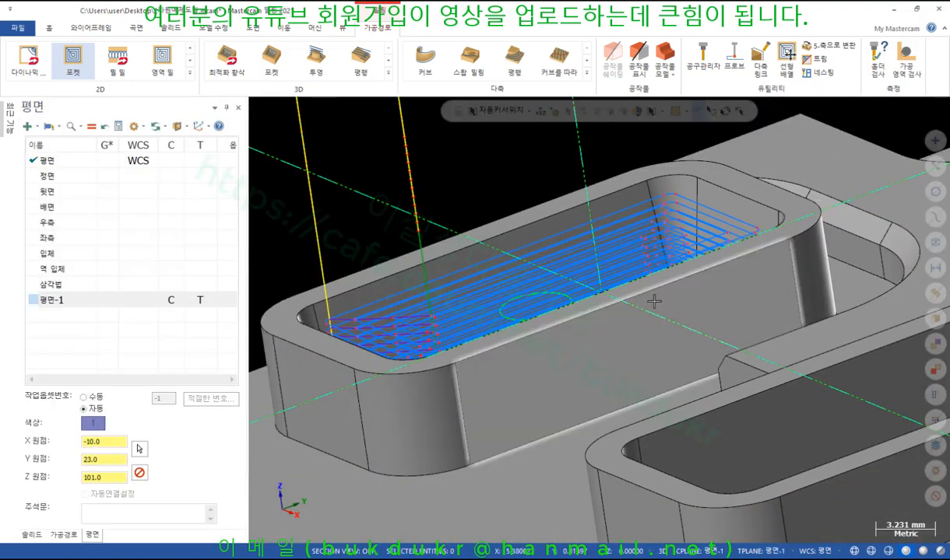
# Step: Set 평면-1 as the section plane and turn on the section view through the cavity
pyautogui.moveTo(654, 301); pyautogui.dragTo(695, 304, button='middle')
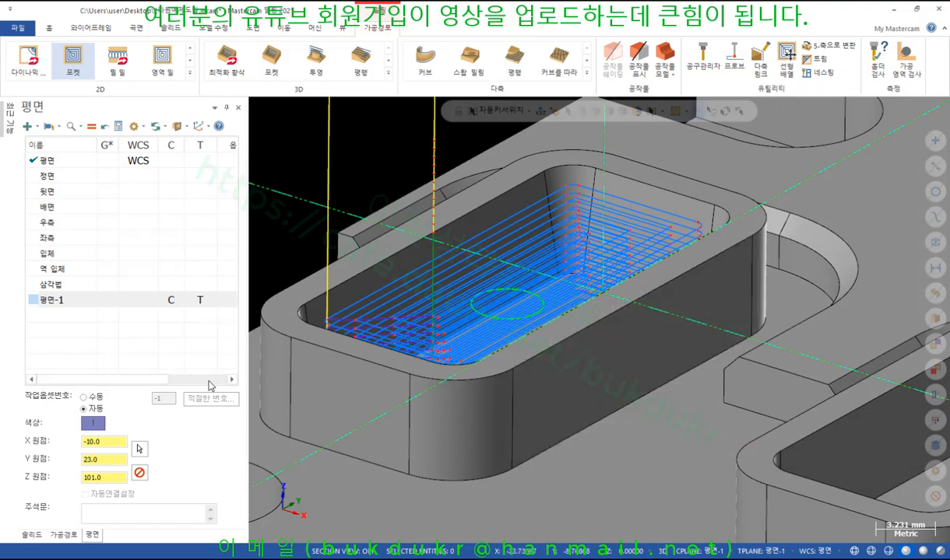
pyautogui.moveTo(154, 379); pyautogui.dragTo(218, 384)
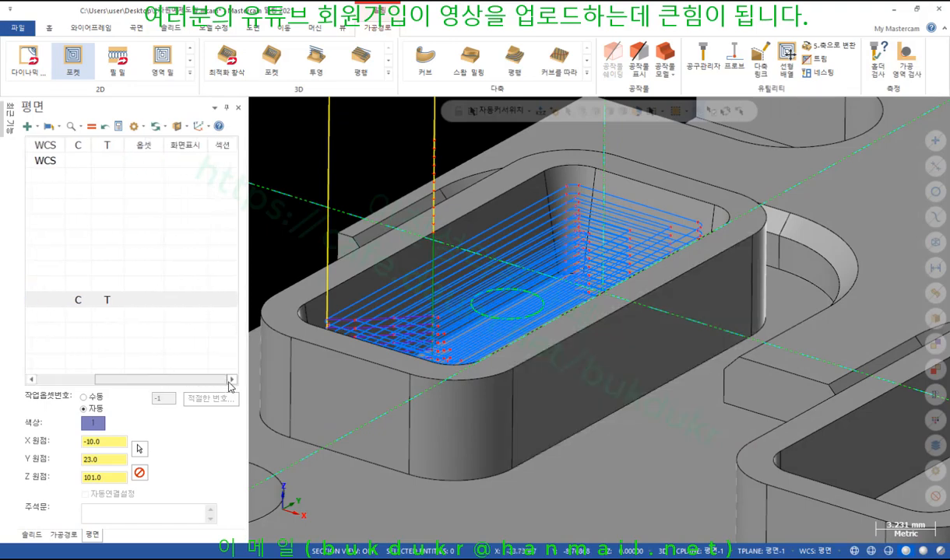
pyautogui.click(226, 303)
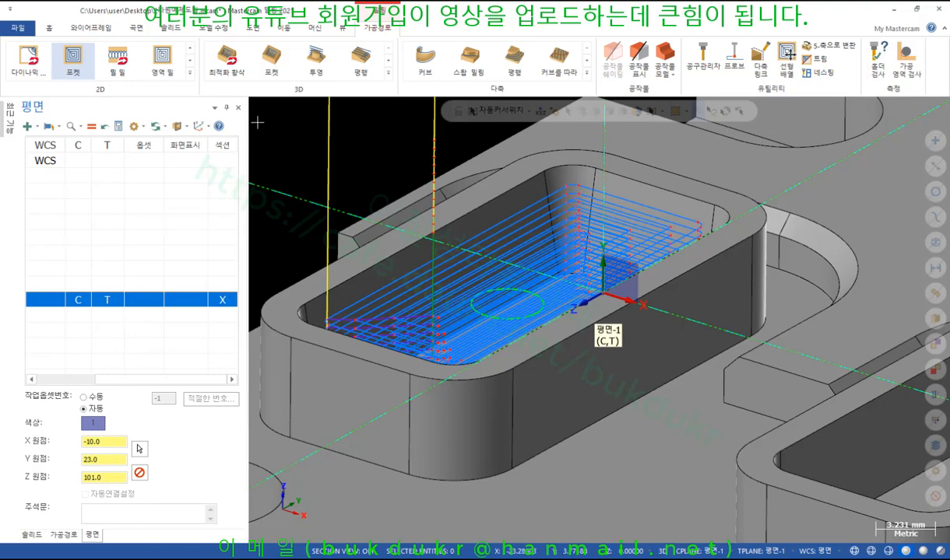
pyautogui.click(340, 29)
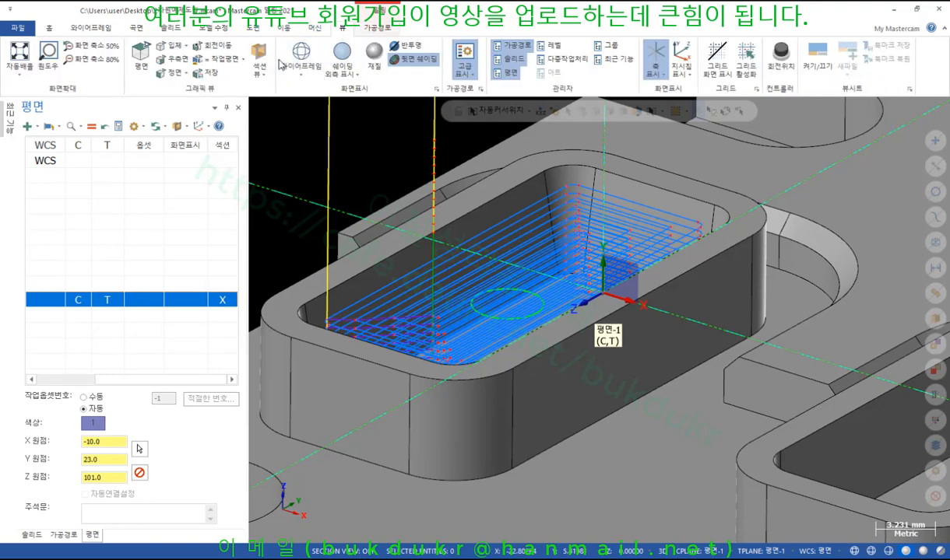
pyautogui.click(267, 55)
pyautogui.scroll(-1, 640, 203)
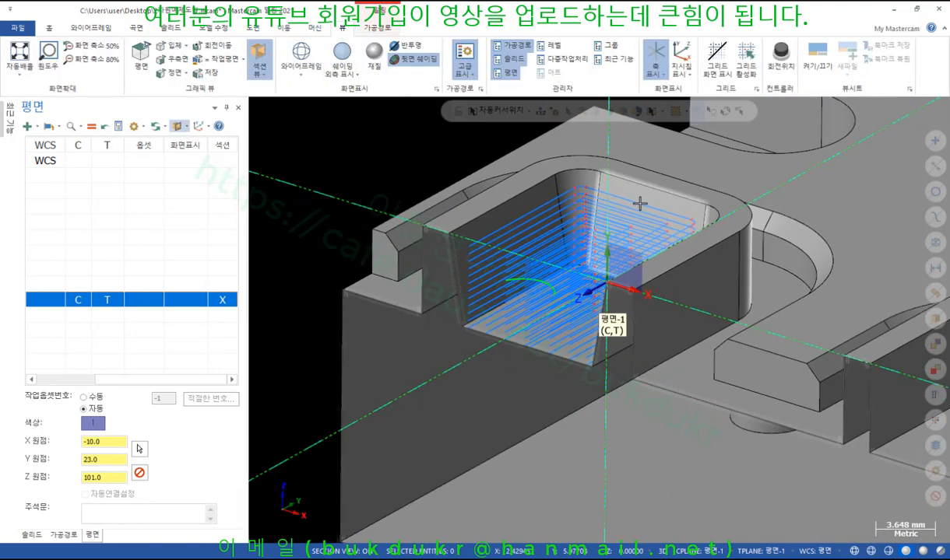
# Step: Examine the sectioned cavity's toolpath layers against the tapered walls, including from the WCS front view (정면)
pyautogui.moveTo(640, 204)
pyautogui.mouseDown(button='middle')
pyautogui.moveTo(657, 191)
pyautogui.moveTo(689, 196)
pyautogui.moveTo(685, 234)
pyautogui.moveTo(695, 192)
pyautogui.moveTo(693, 203)
pyautogui.mouseUp(button='middle')
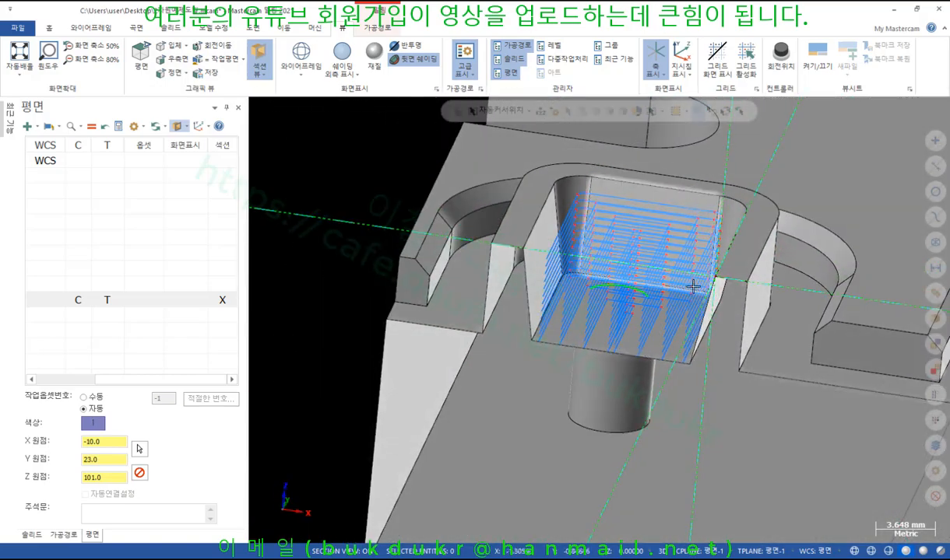
pyautogui.scroll(2, 696, 288)
pyautogui.moveTo(741, 276)
pyautogui.mouseDown(button='middle')
pyautogui.moveTo(757, 271)
pyautogui.moveTo(752, 310)
pyautogui.moveTo(751, 297)
pyautogui.mouseUp(button='middle')
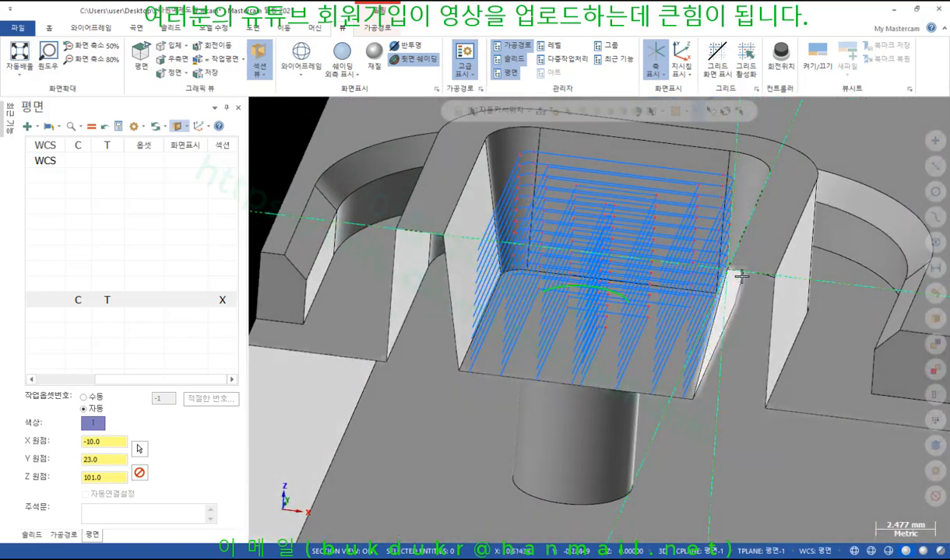
pyautogui.click(64, 535)
pyautogui.moveTo(647, 358); pyautogui.dragTo(549, 308, button='middle')
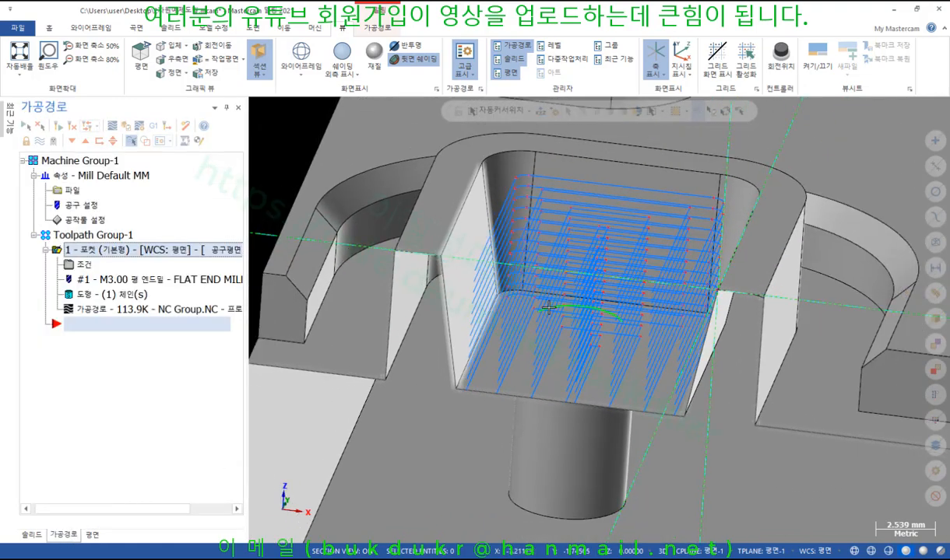
pyautogui.rightClick(290, 136)
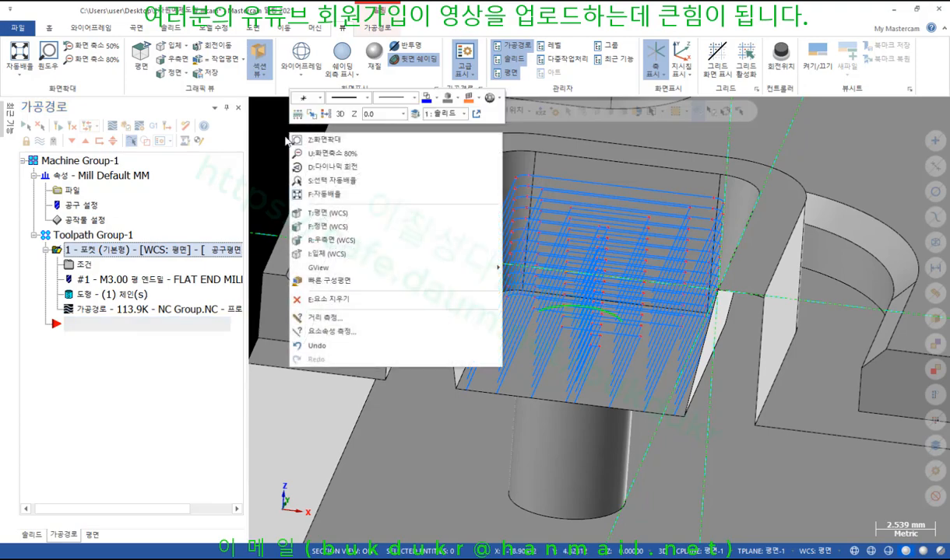
pyautogui.click(327, 227)
pyautogui.scroll(3, 354, 367)
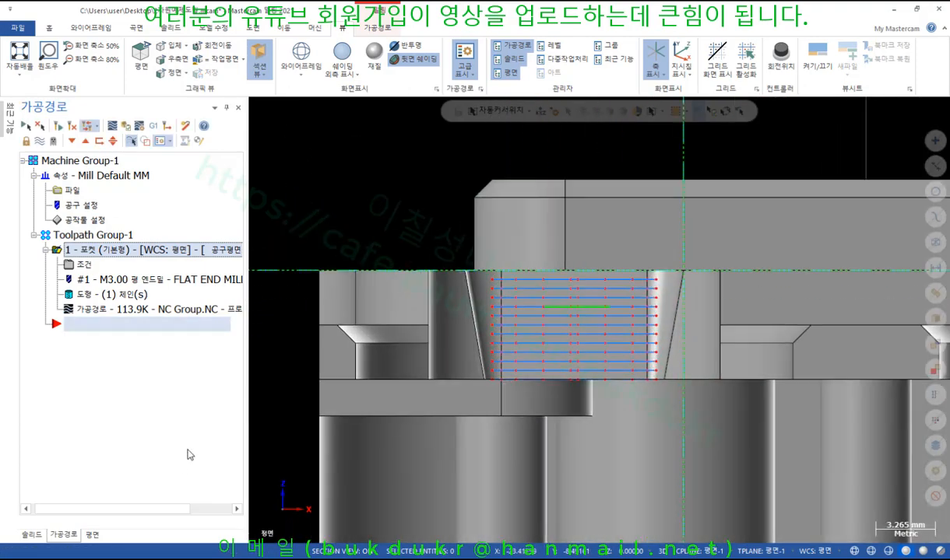
# Step: Set the 평면 plane as both the construction plane and the tool plane
pyautogui.click(94, 535)
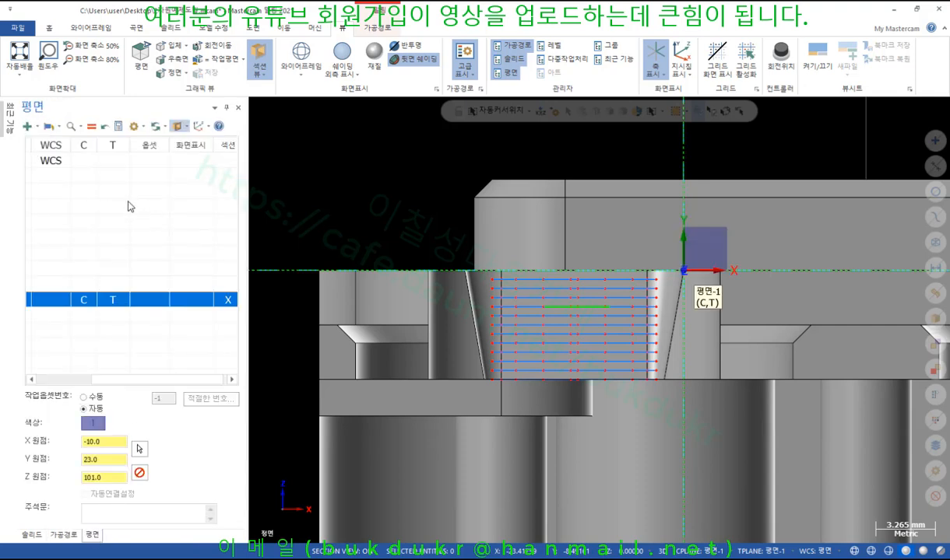
pyautogui.click(70, 380)
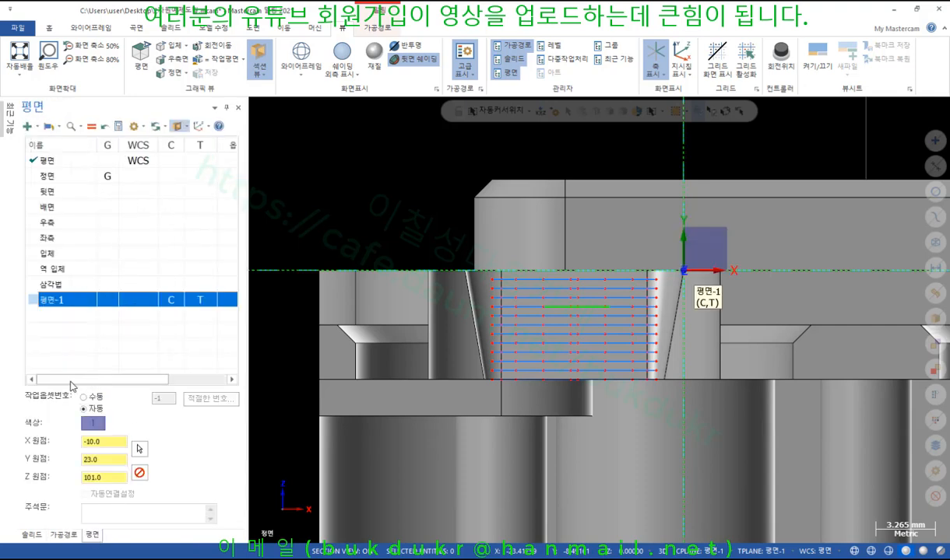
pyautogui.click(70, 164)
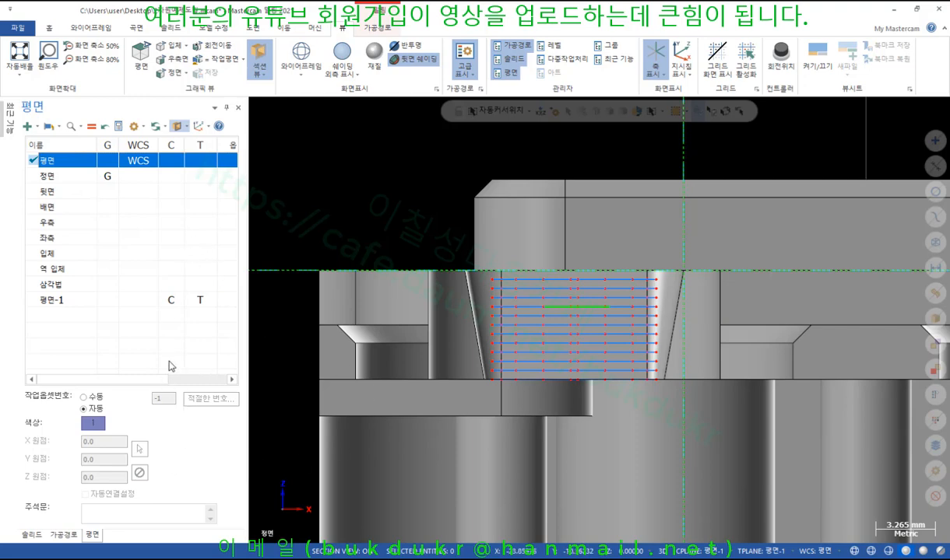
pyautogui.click(176, 162)
pyautogui.moveTo(152, 379); pyautogui.dragTo(202, 380)
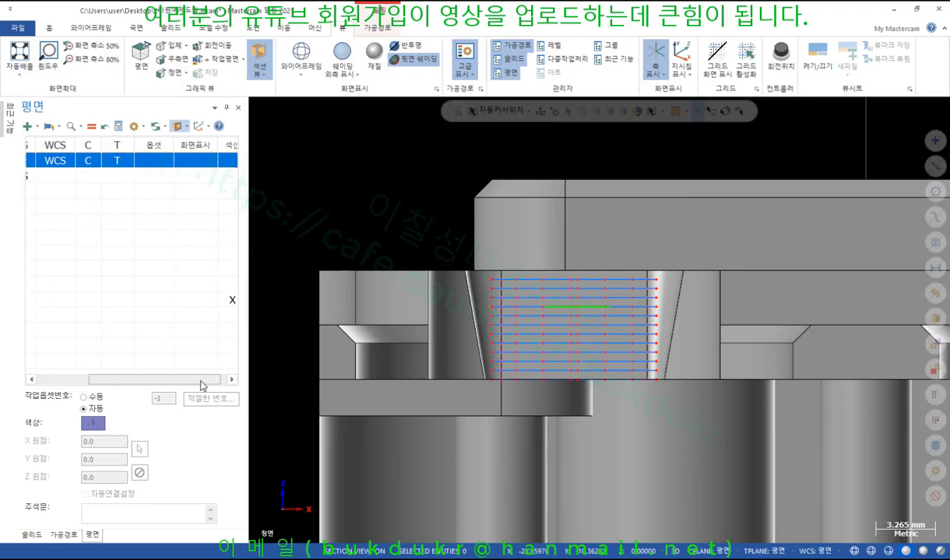
# Step: Compare the ends of the pocket toolpath's depth passes with the cavity's tapered walls in the sectioned front view
pyautogui.scroll(2, 631, 314)
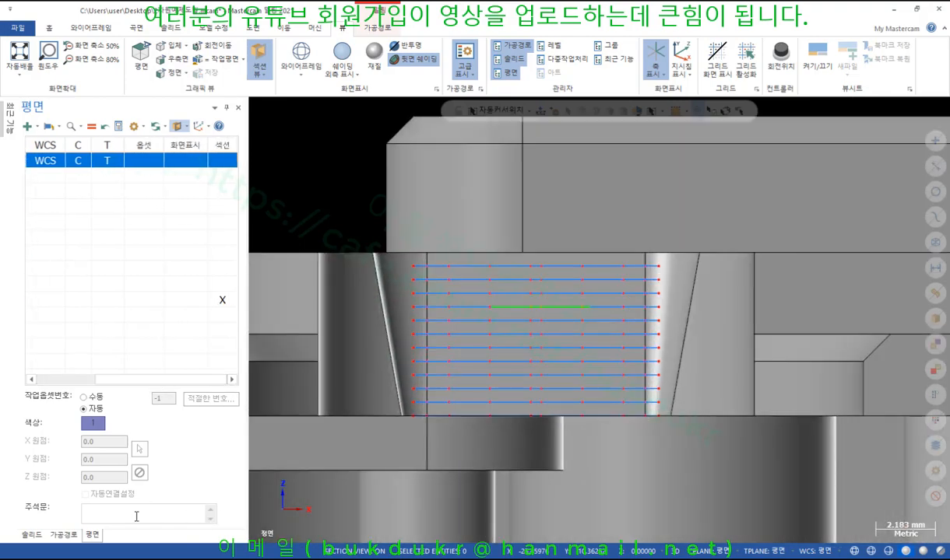
pyautogui.click(64, 534)
pyautogui.scroll(1, 627, 315)
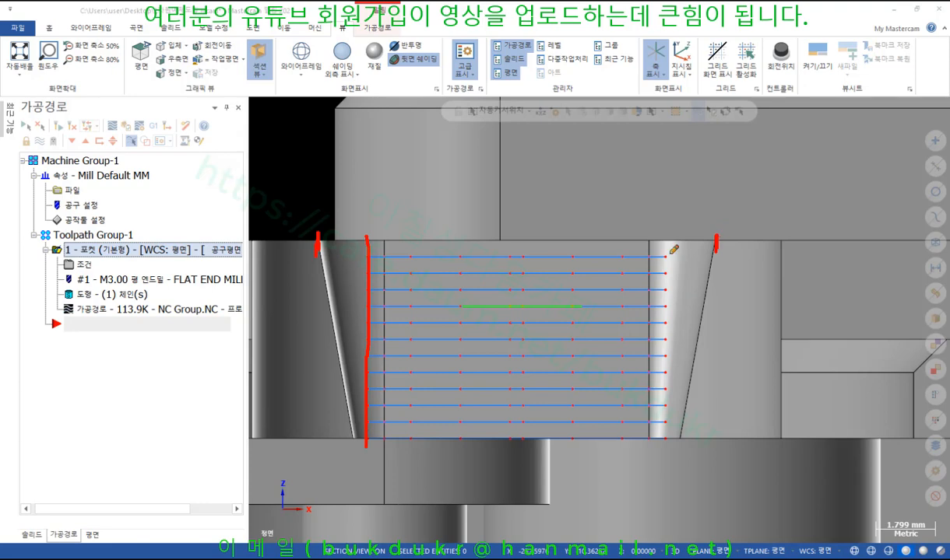
pyautogui.moveTo(667, 237); pyautogui.dragTo(668, 436)
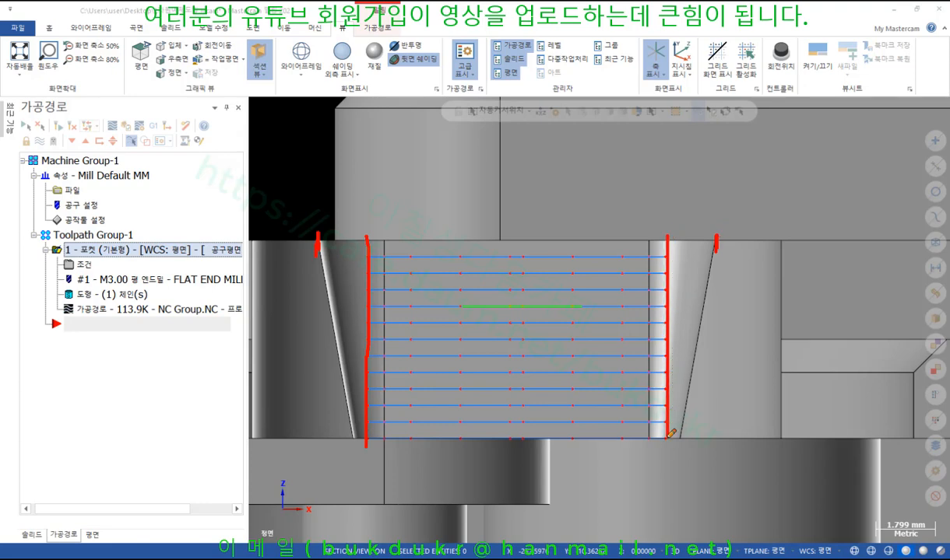
pyautogui.rightClick(343, 129)
pyautogui.click(382, 263)
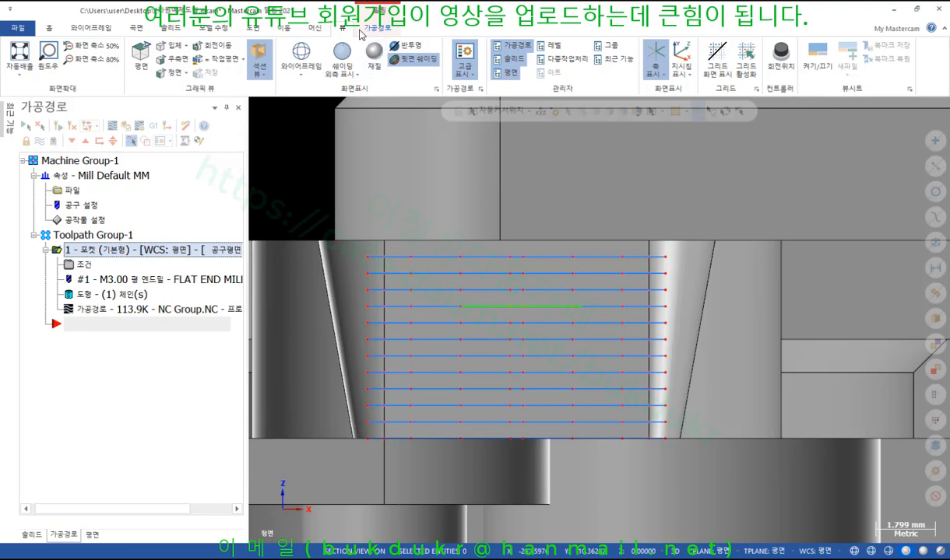
# Step: Analyze the first pocket toolpath with the tool displayed, checking the cutter against the tapered wall at the upper and middle depths
pyautogui.click(49, 29)
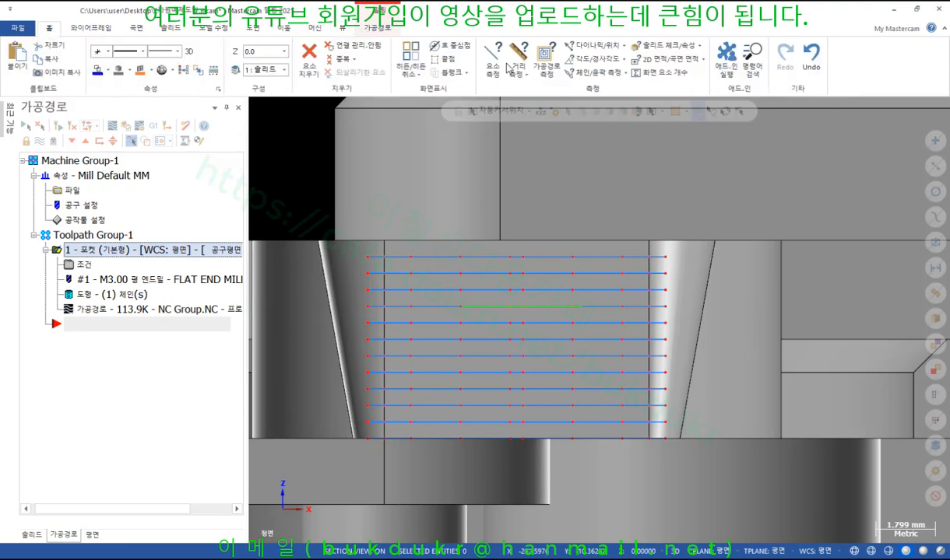
pyautogui.click(545, 56)
pyautogui.scroll(-3, 807, 200)
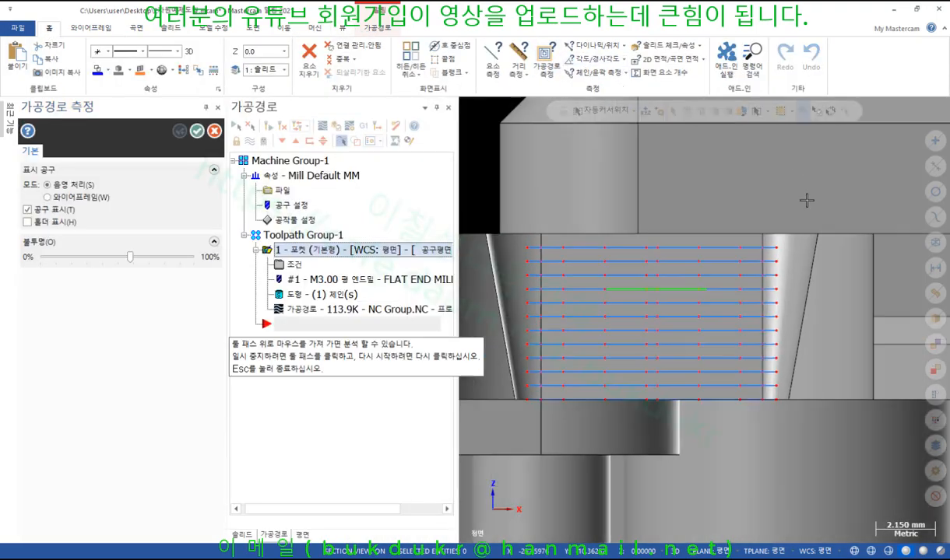
pyautogui.moveTo(565, 243)
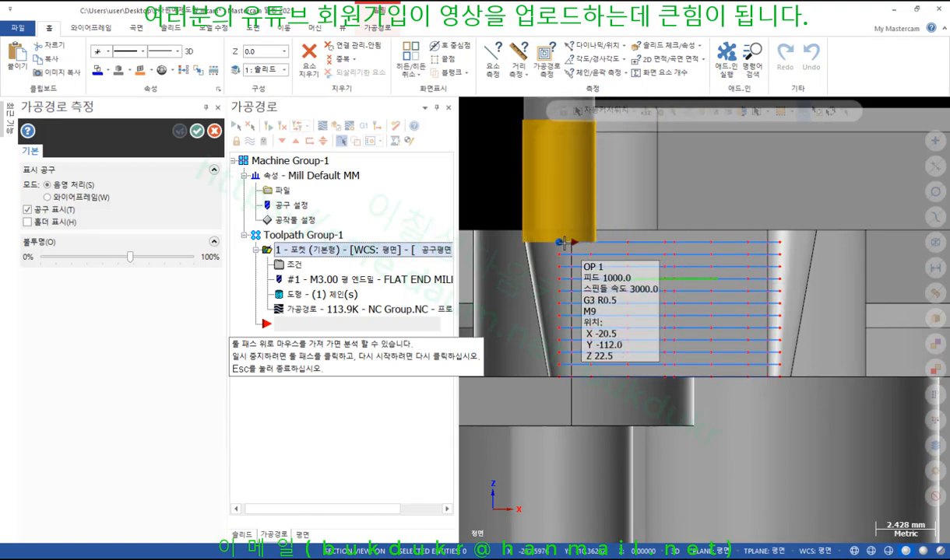
pyautogui.scroll(5, 563, 241)
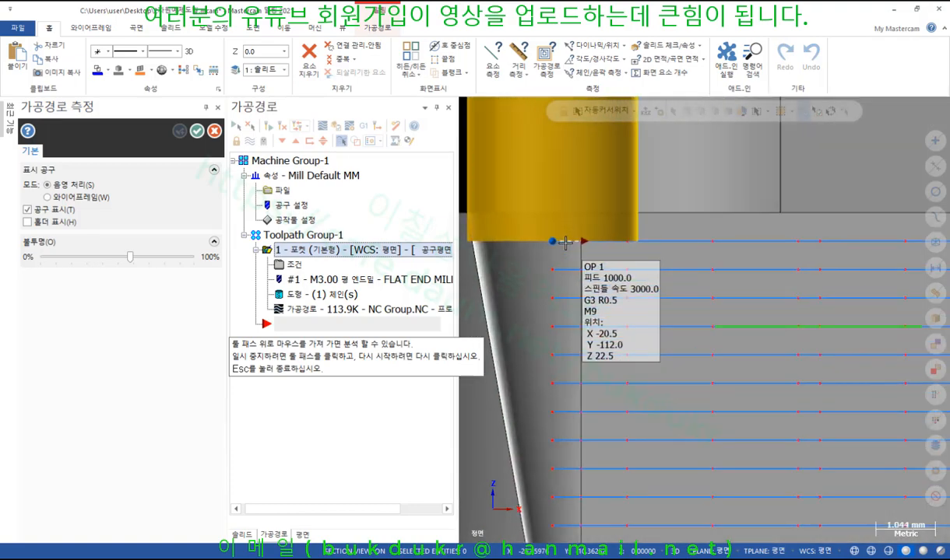
pyautogui.scroll(1, 573, 224)
pyautogui.moveTo(641, 274)
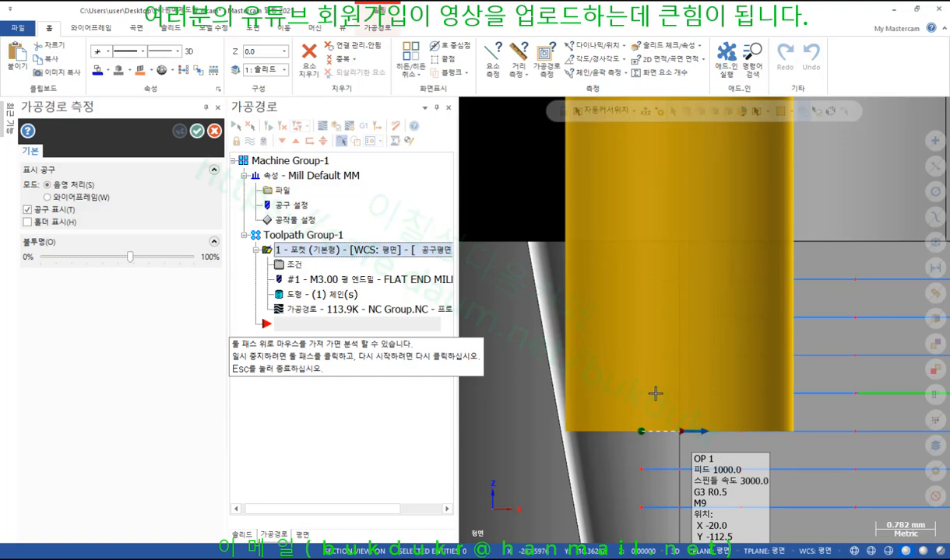
pyautogui.scroll(-2, 543, 147)
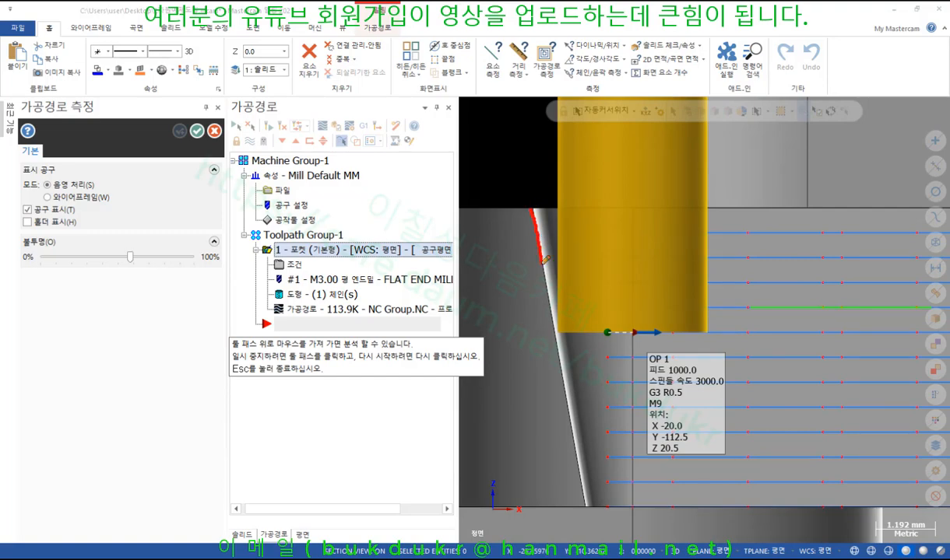
pyautogui.rightClick(510, 158)
pyautogui.click(520, 285)
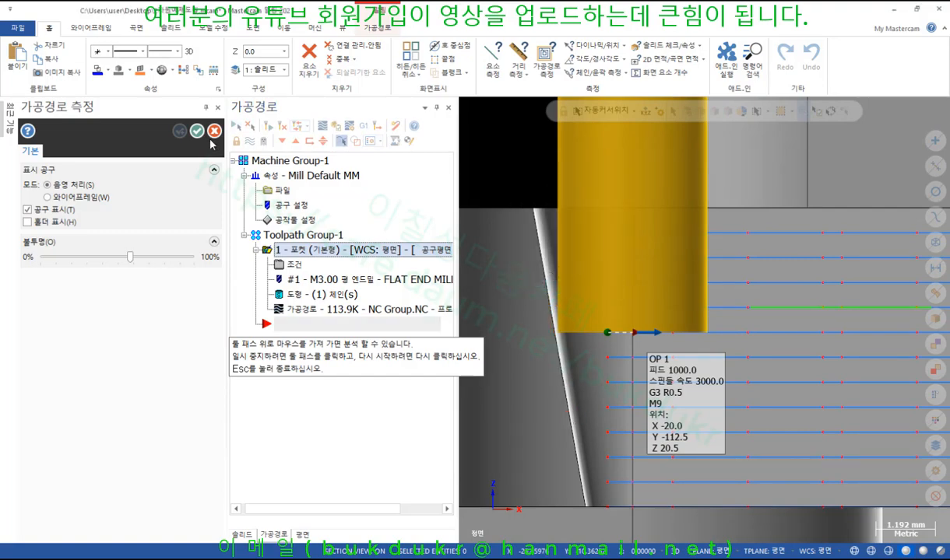
pyautogui.click(214, 132)
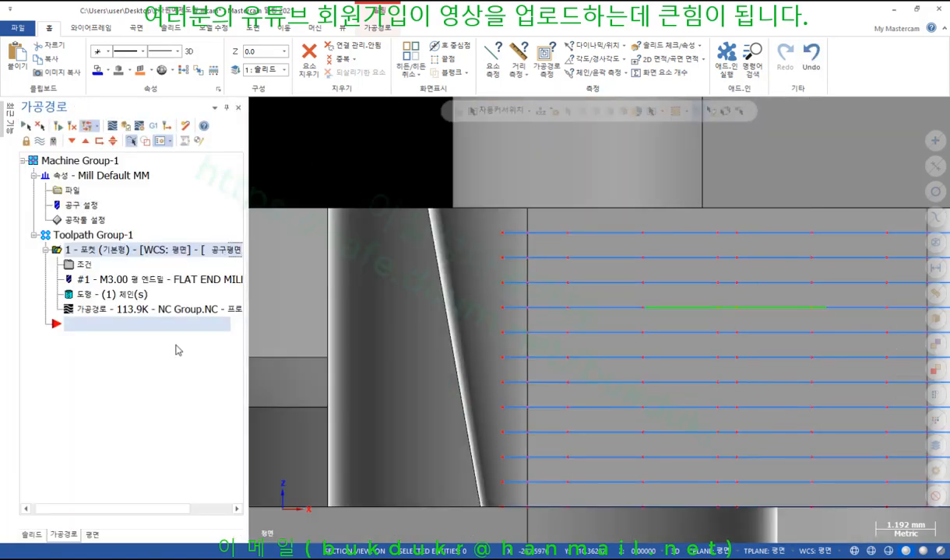
# Step: In a copy of the first pocket operation, enable tapered walls (경사 가공 실행) for the depth cuts at the cavity's draft angle and regenerate it
pyautogui.moveTo(88, 250); pyautogui.dragTo(85, 326, button='right')
pyautogui.click(129, 384)
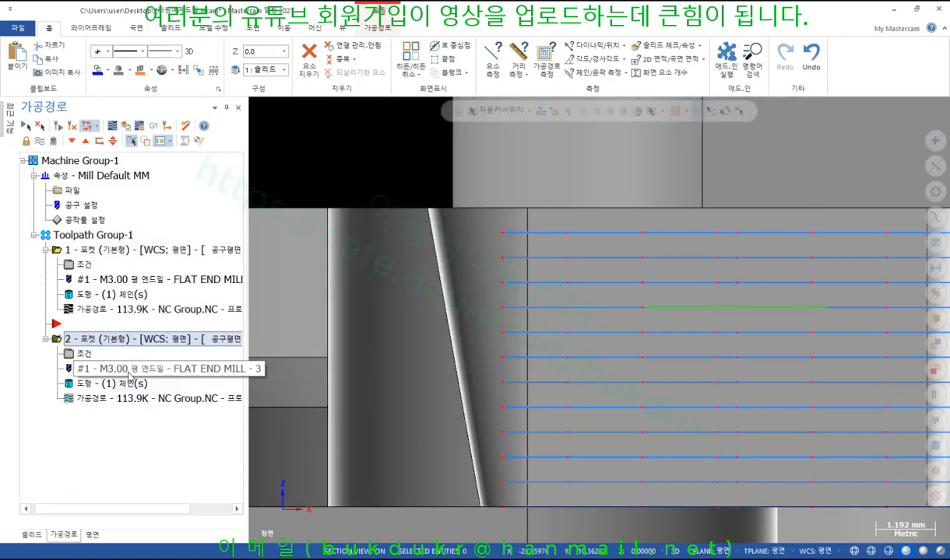
pyautogui.click(84, 351)
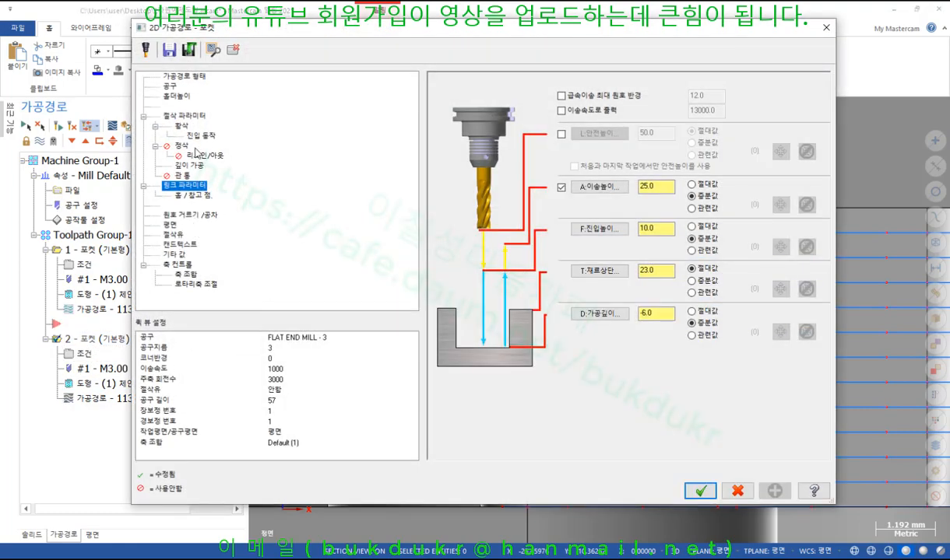
pyautogui.click(189, 166)
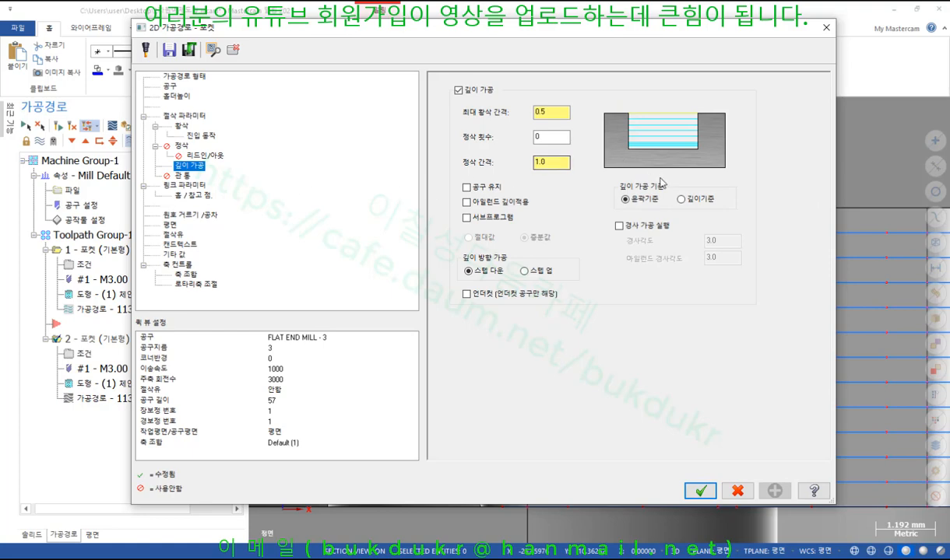
pyautogui.click(619, 226)
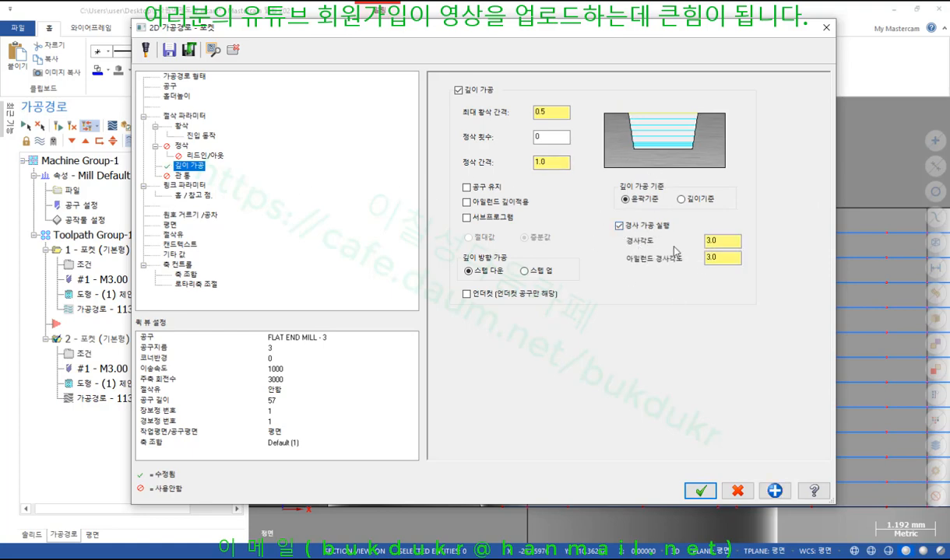
pyautogui.press('Tab')
pyautogui.click(699, 490)
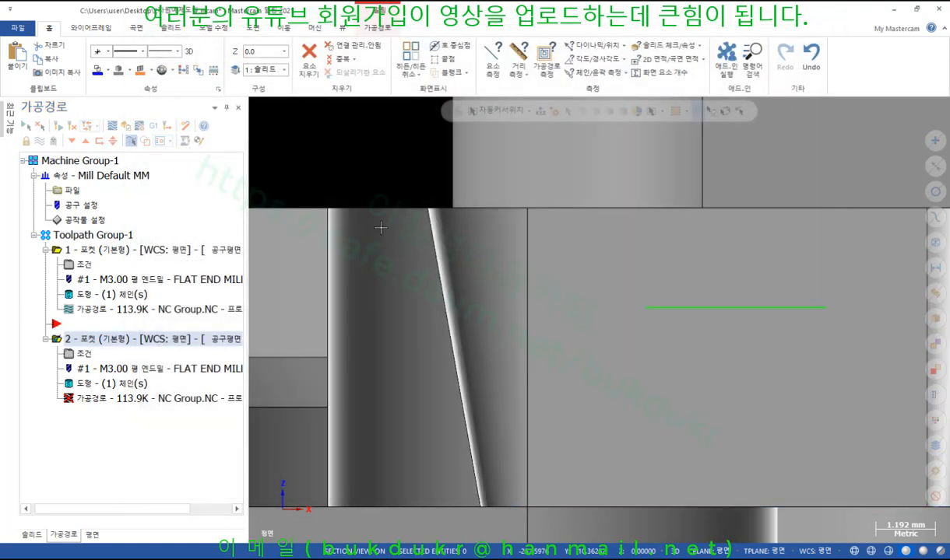
pyautogui.click(59, 126)
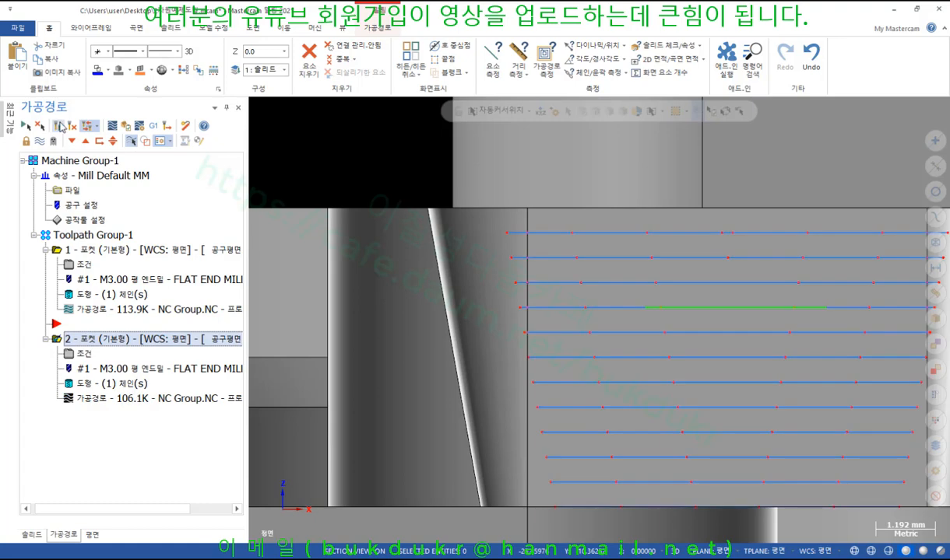
pyautogui.click(92, 252)
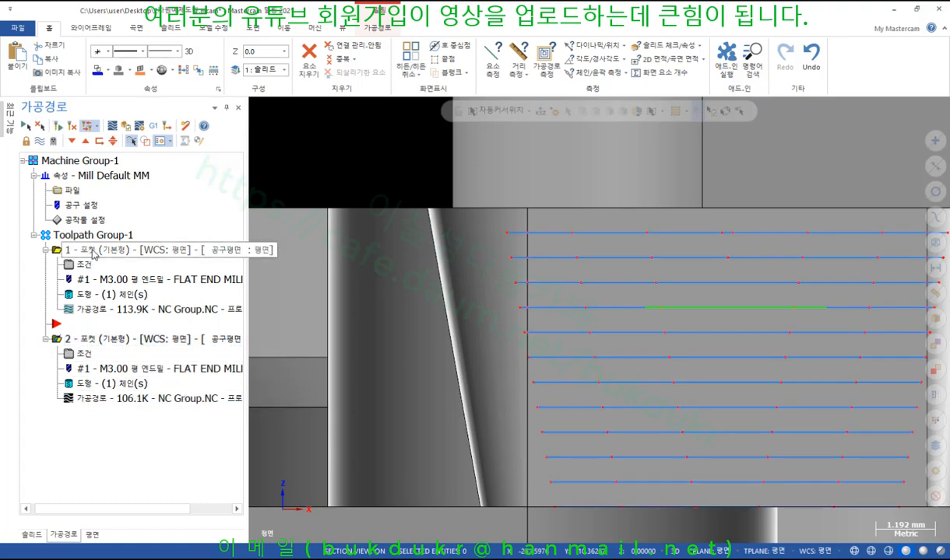
pyautogui.click(98, 342)
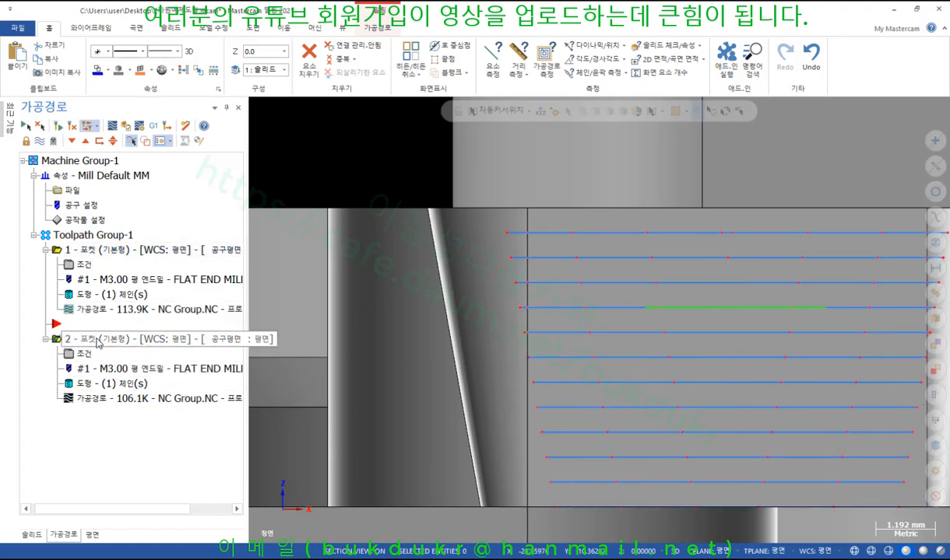
pyautogui.click(99, 397)
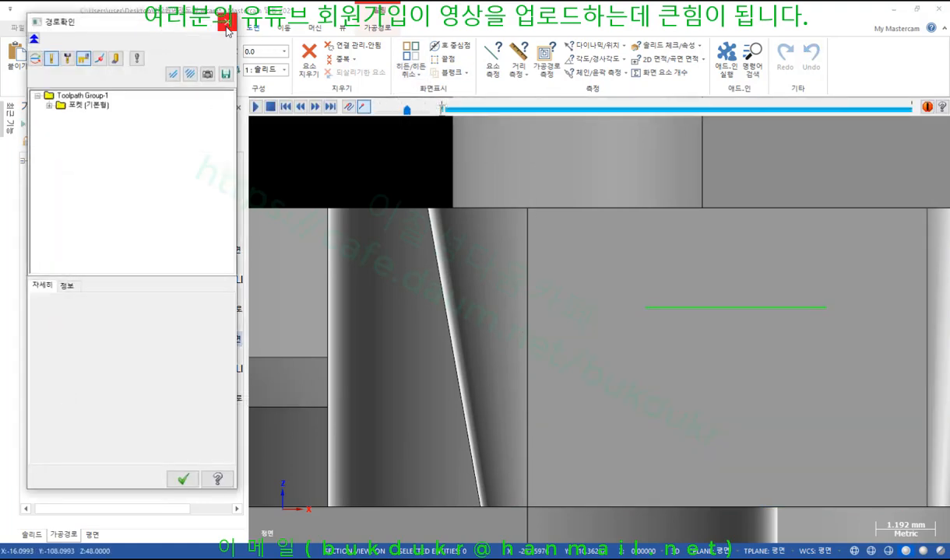
pyautogui.click(227, 25)
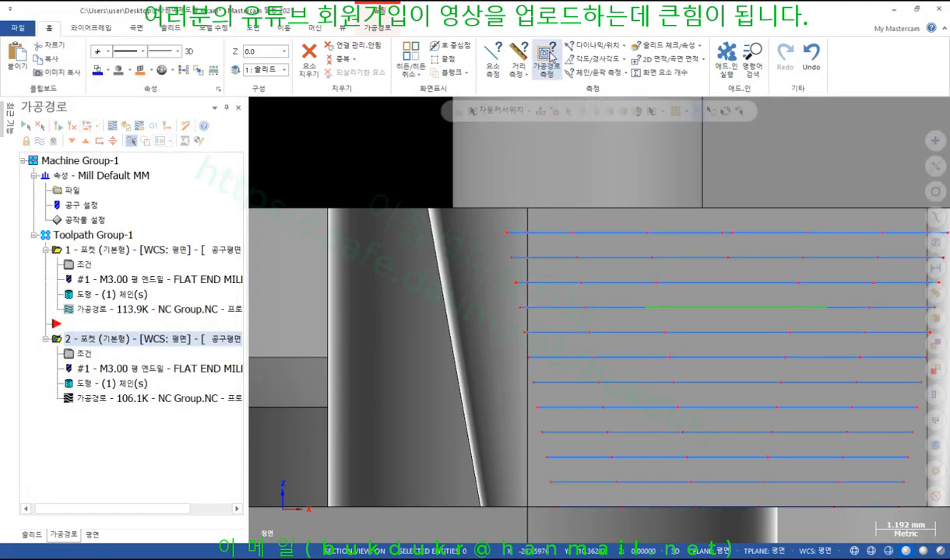
# Step: Analyze the copied pocket toolpath with the tool displayed, following the tapered wall from the first depth down to the cavity floor
pyautogui.click(548, 56)
pyautogui.moveTo(619, 231)
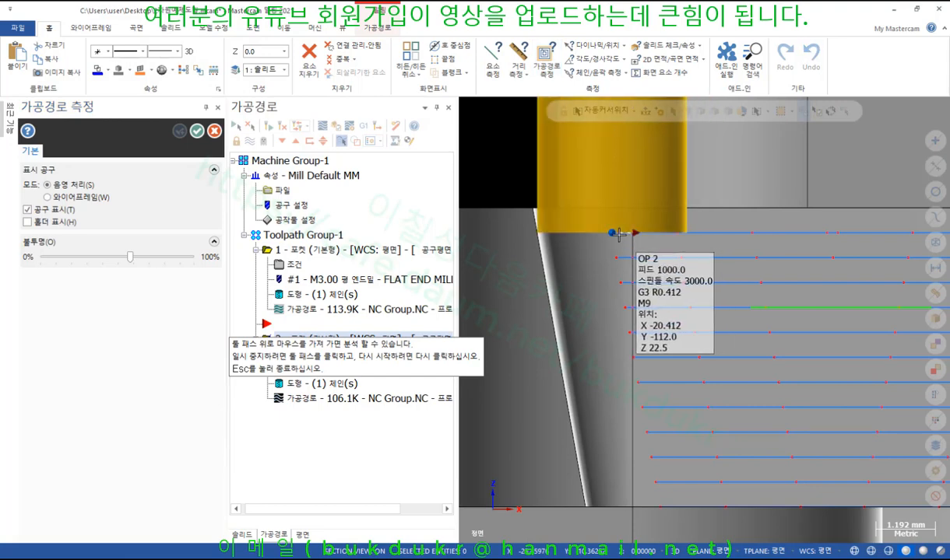
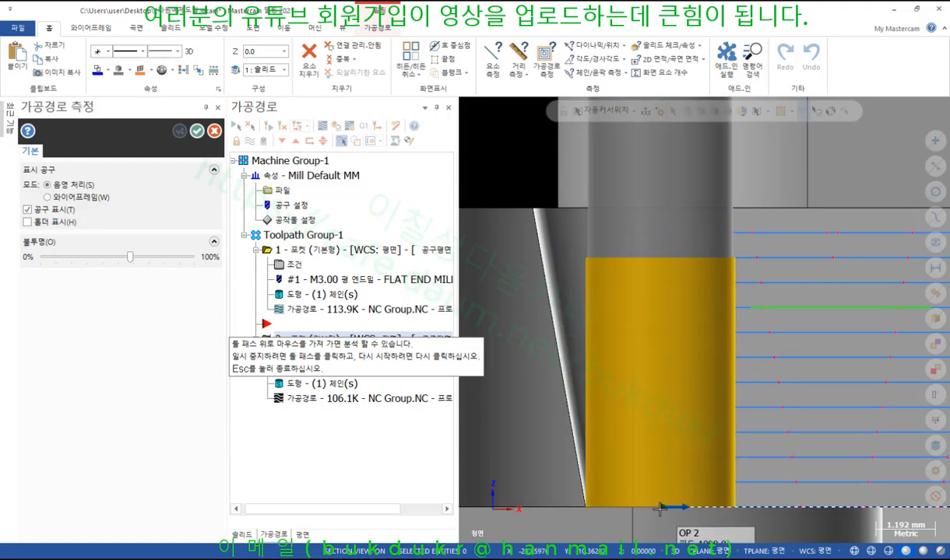
pyautogui.scroll(10, 615, 511)
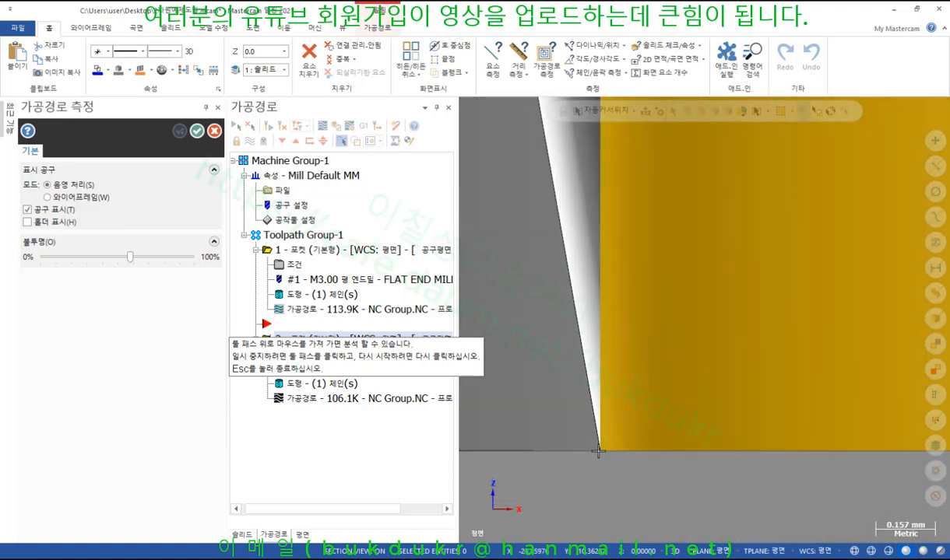
pyautogui.scroll(-13, 598, 450)
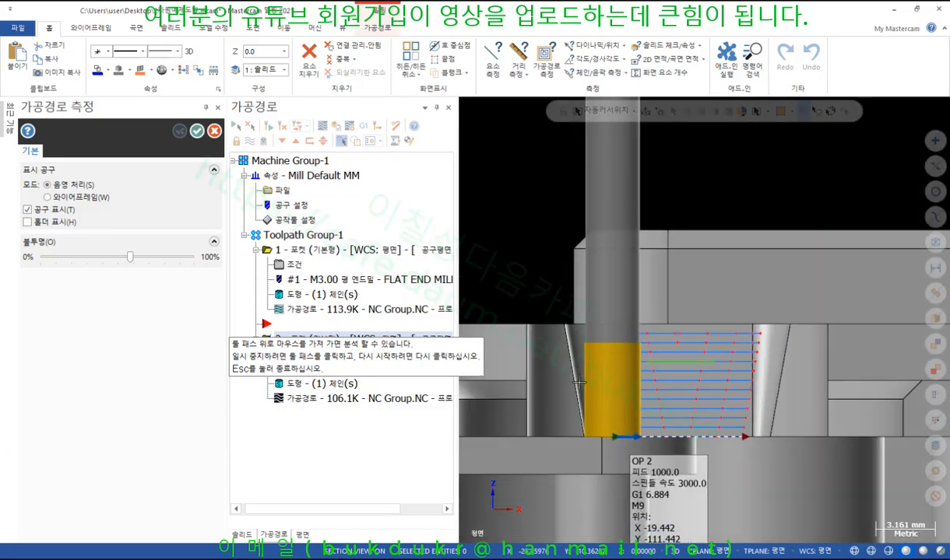
pyautogui.moveTo(579, 383); pyautogui.dragTo(579, 337, button='middle')
pyautogui.scroll(3, 645, 342)
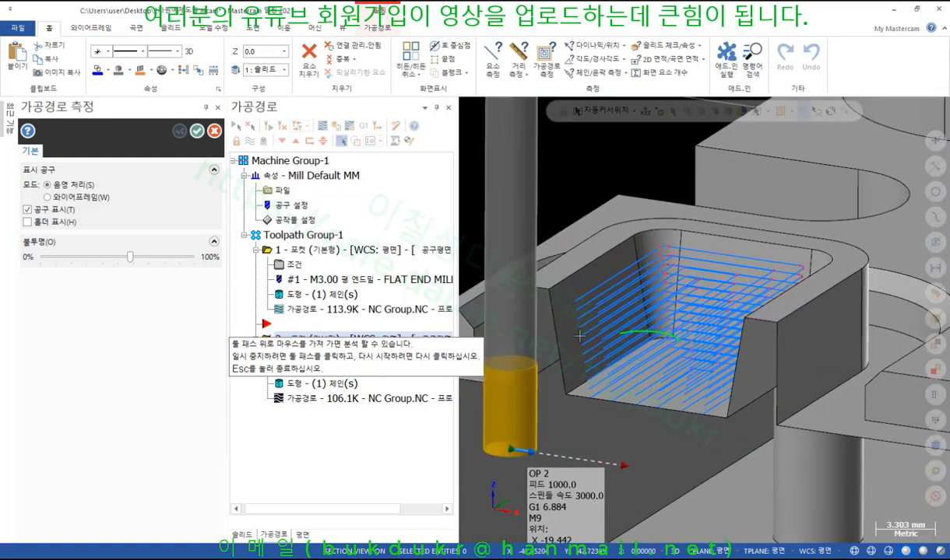
pyautogui.click(216, 133)
# Step: Turn off the section view to show the full cavity with the tapered pocket toolpath
pyautogui.scroll(-1, 562, 266)
pyautogui.moveTo(562, 266); pyautogui.dragTo(584, 281, button='middle')
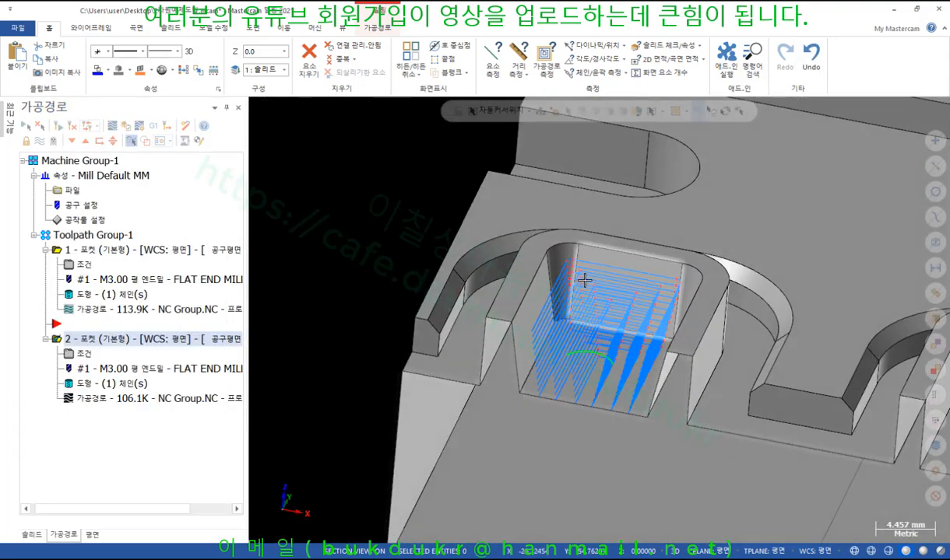
pyautogui.scroll(5, 636, 363)
pyautogui.scroll(-4, 583, 281)
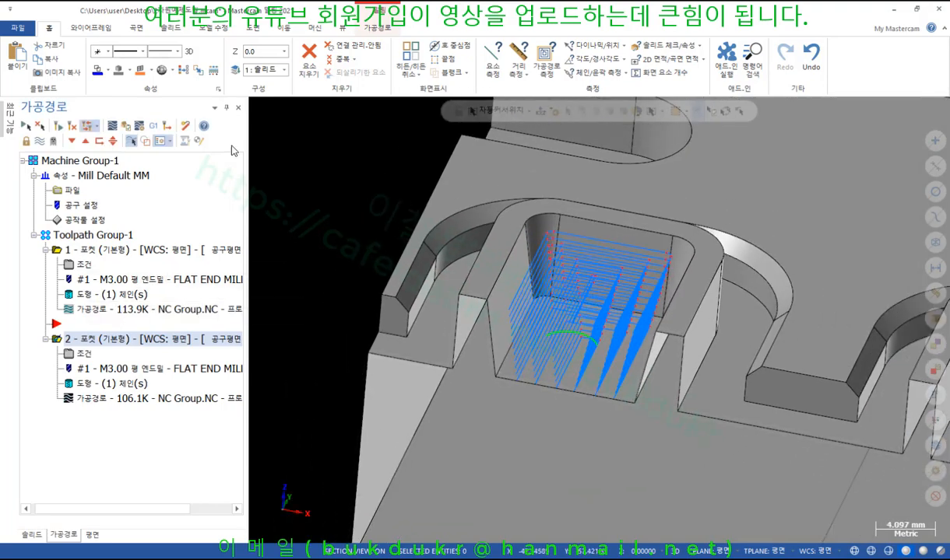
pyautogui.click(352, 29)
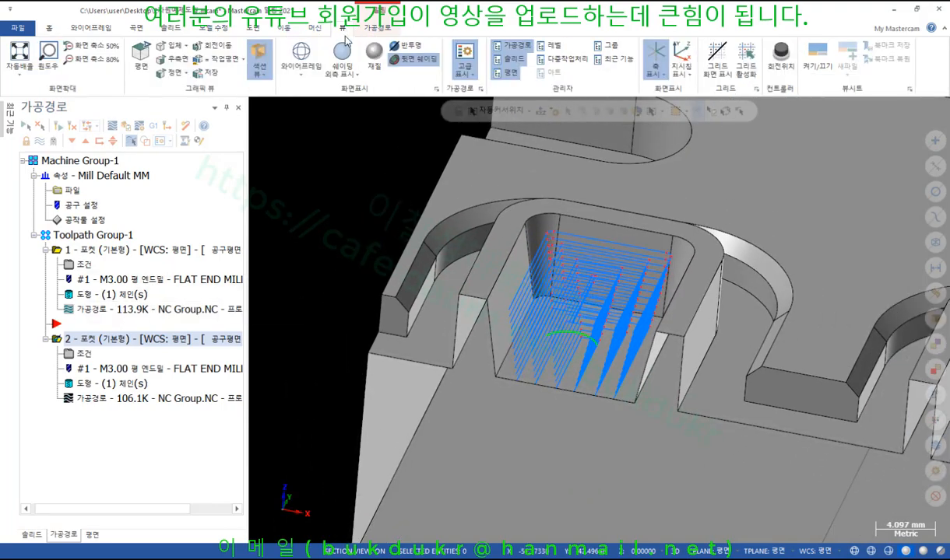
pyautogui.click(259, 59)
pyautogui.scroll(4, 598, 318)
pyautogui.moveTo(598, 318); pyautogui.dragTo(585, 352, button='middle')
pyautogui.scroll(6, 566, 384)
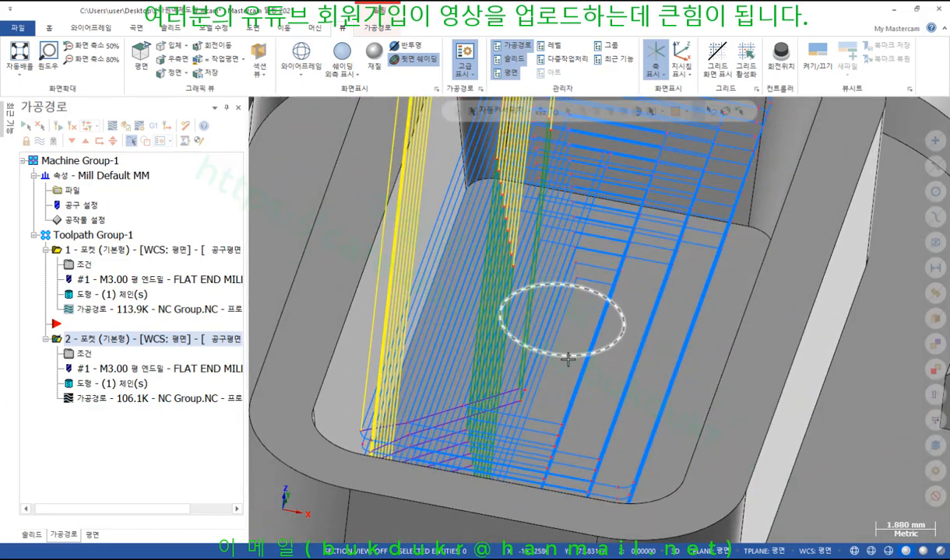
# Step: Add the wireframe circle in the cavity as a second chain to the second pocket operation's geometry
pyautogui.click(82, 387)
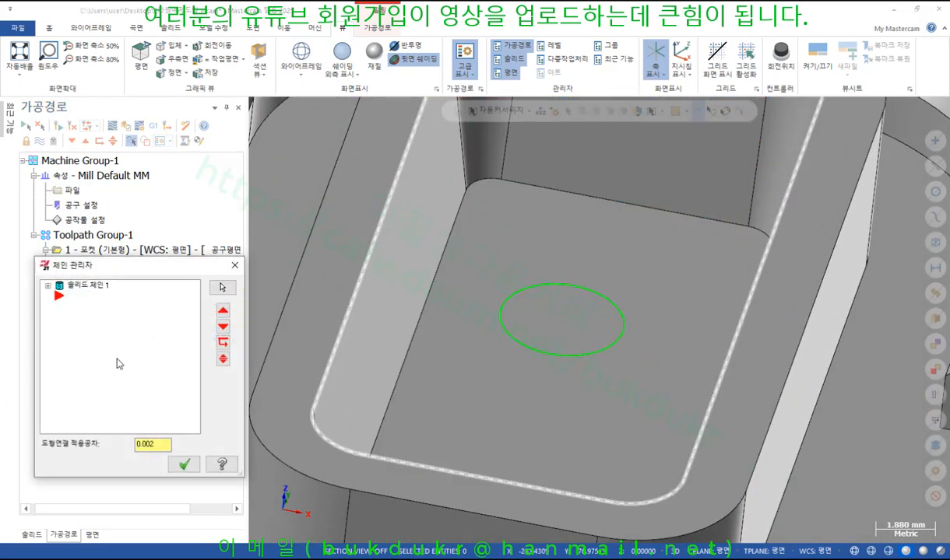
pyautogui.rightClick(117, 361)
pyautogui.click(158, 84)
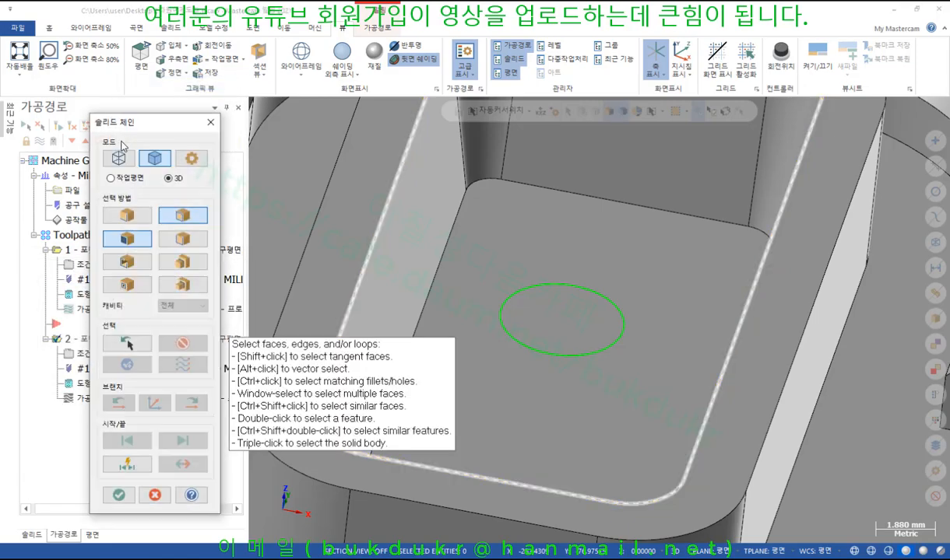
pyautogui.click(117, 152)
pyautogui.click(537, 357)
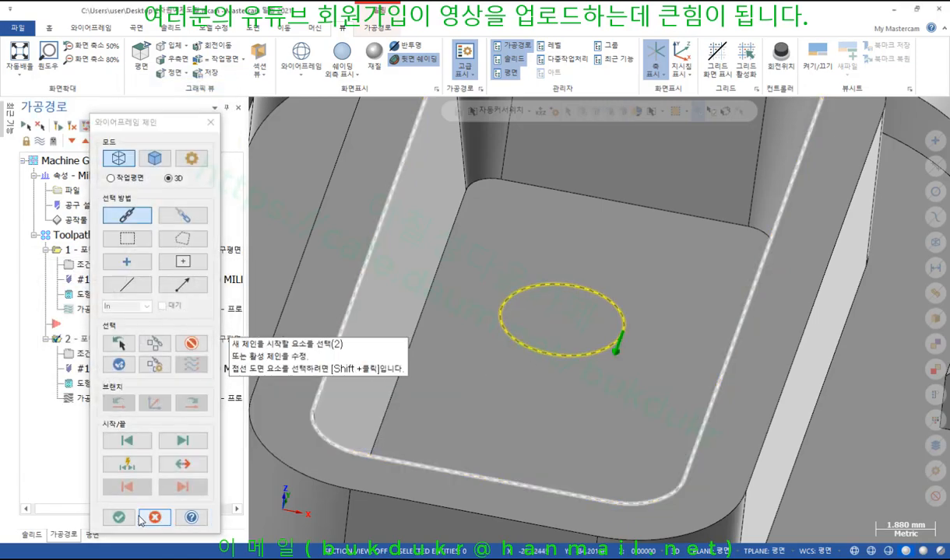
pyautogui.click(118, 517)
pyautogui.click(184, 465)
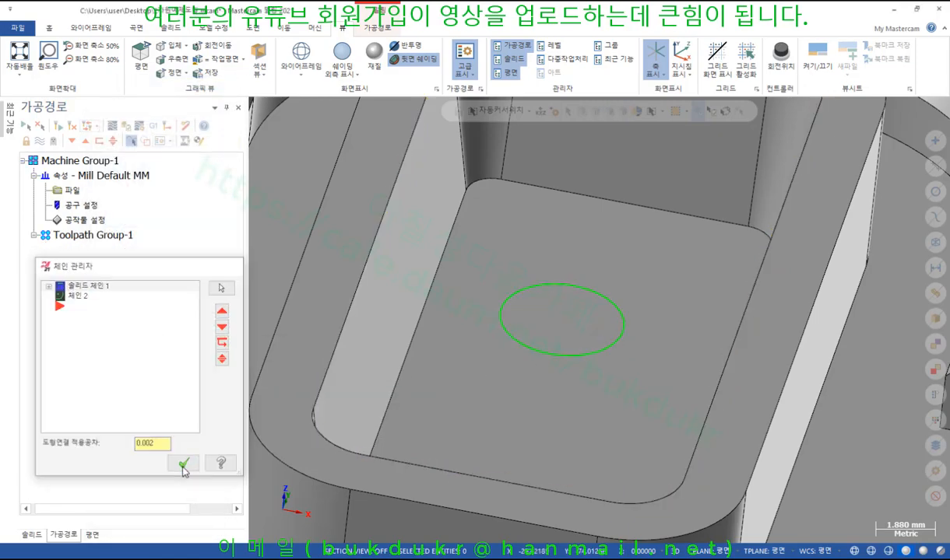
# Step: Change the island taper angle (아일랜드 경사각도) in the second pocket's depth cuts and regenerate the toolpath
pyautogui.click(83, 356)
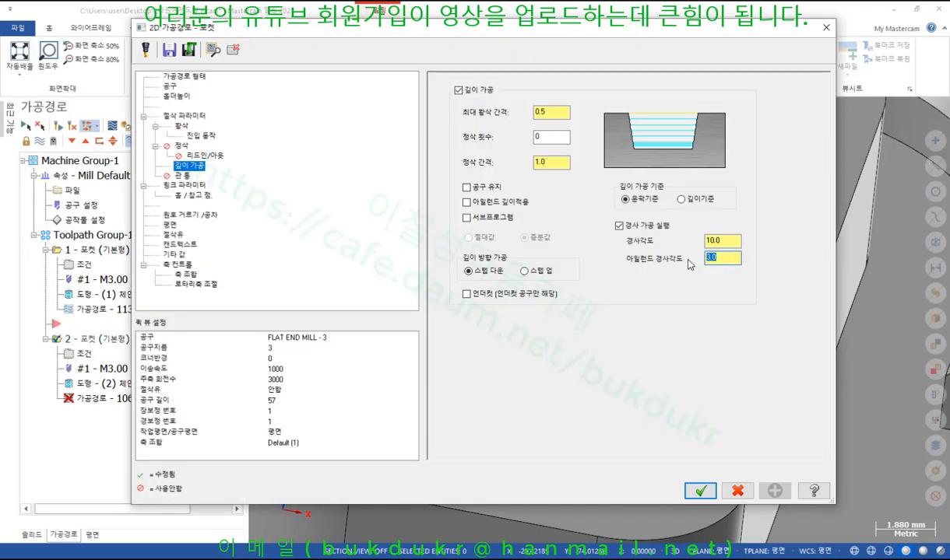
pyautogui.click(700, 488)
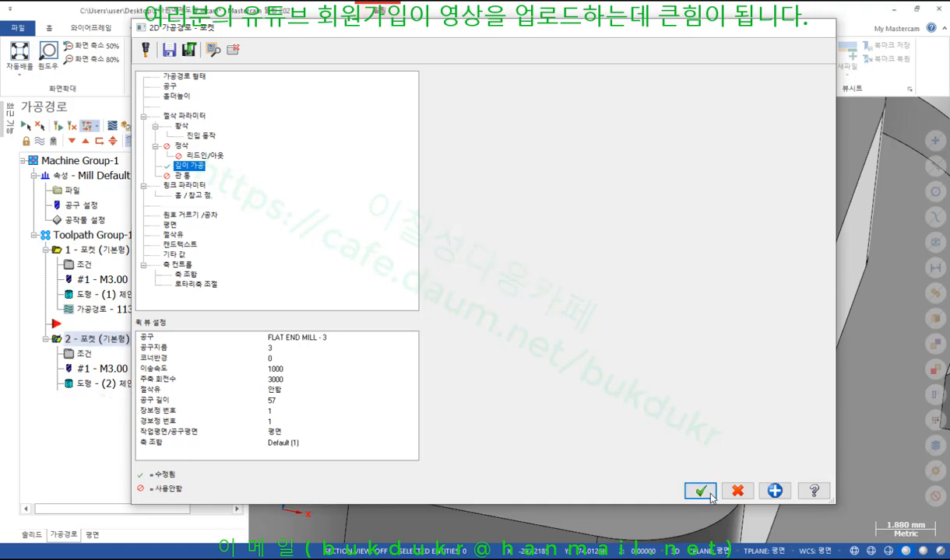
pyautogui.click(60, 126)
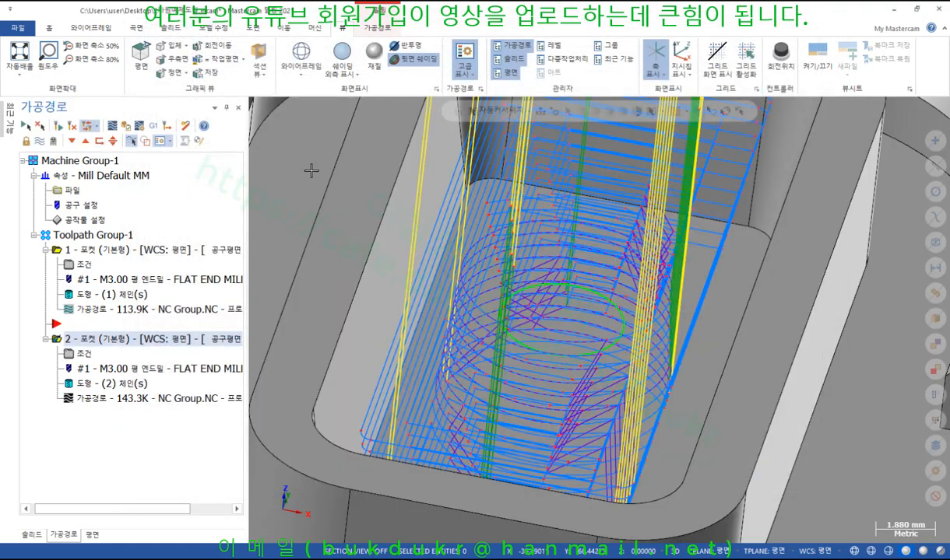
pyautogui.scroll(-3, 632, 240)
pyautogui.moveTo(631, 239)
pyautogui.mouseDown(button='middle')
pyautogui.moveTo(620, 230)
pyautogui.moveTo(674, 233)
pyautogui.moveTo(641, 233)
pyautogui.mouseUp(button='middle')
pyautogui.scroll(1, 619, 305)
pyautogui.moveTo(632, 294); pyautogui.dragTo(682, 279, button='middle')
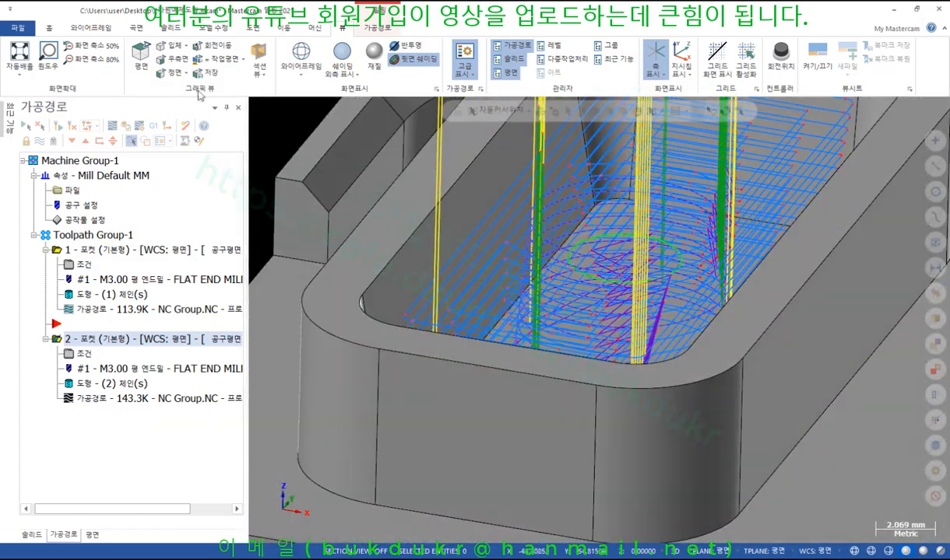
# Step: Extrude the circle 10 mm downward as a new solid body with a 5° reversed draft to model the tapered island
pyautogui.click(178, 30)
pyautogui.click(107, 54)
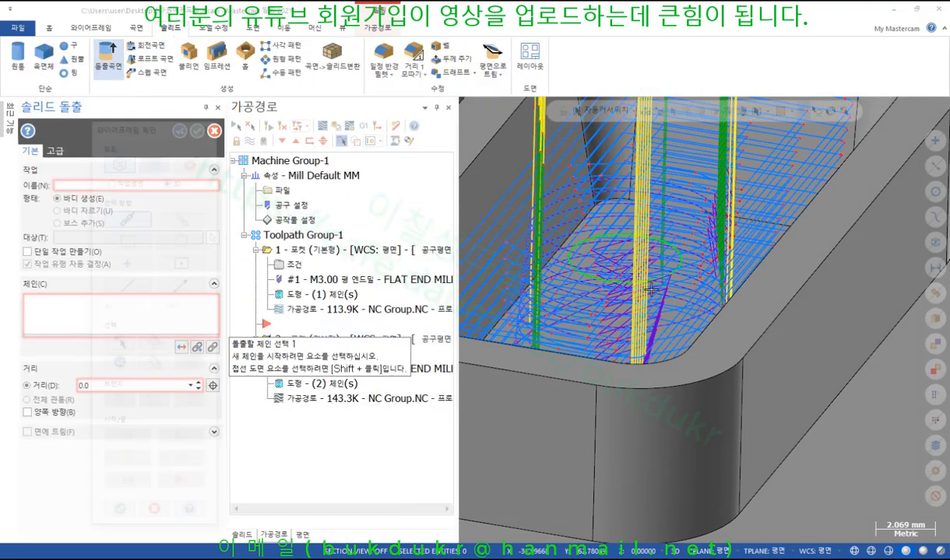
pyautogui.click(123, 519)
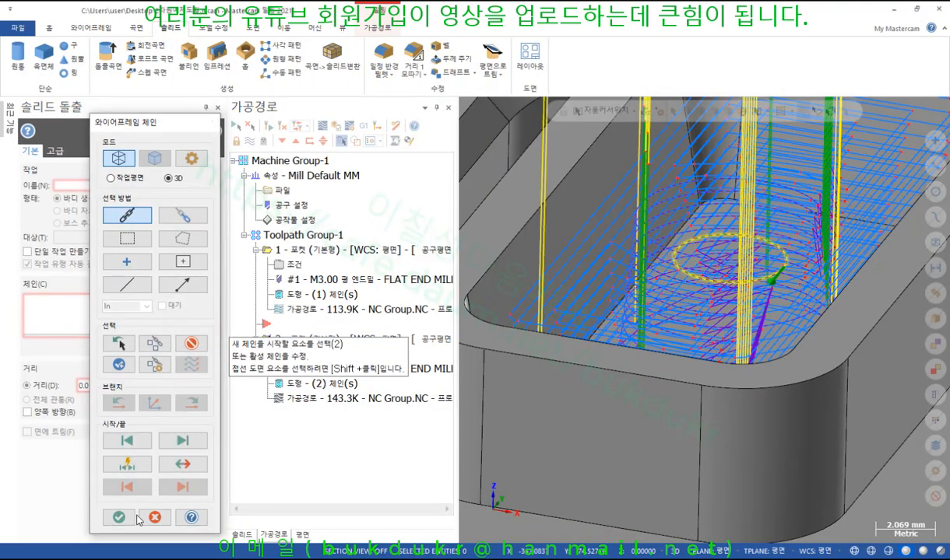
pyautogui.scroll(-2, 610, 325)
pyautogui.moveTo(610, 326); pyautogui.dragTo(637, 333, button='middle')
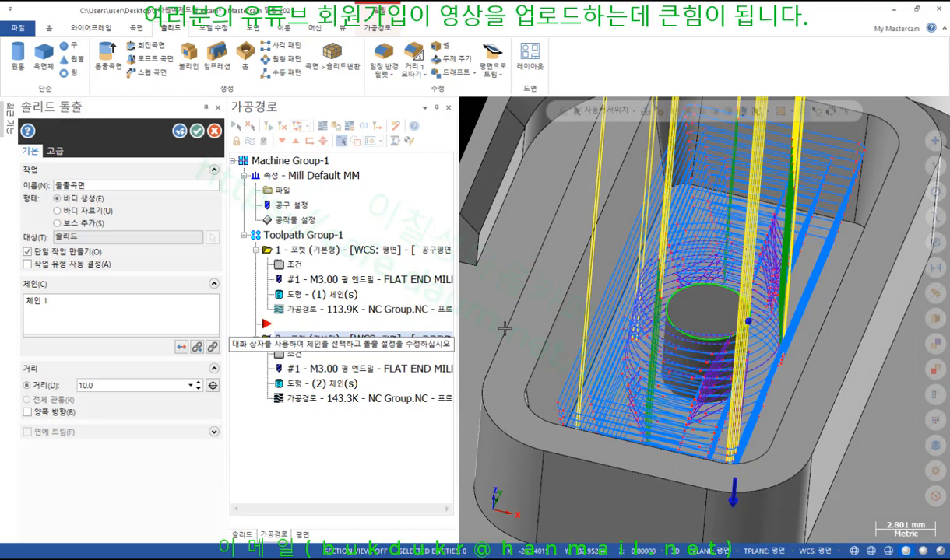
pyautogui.click(55, 151)
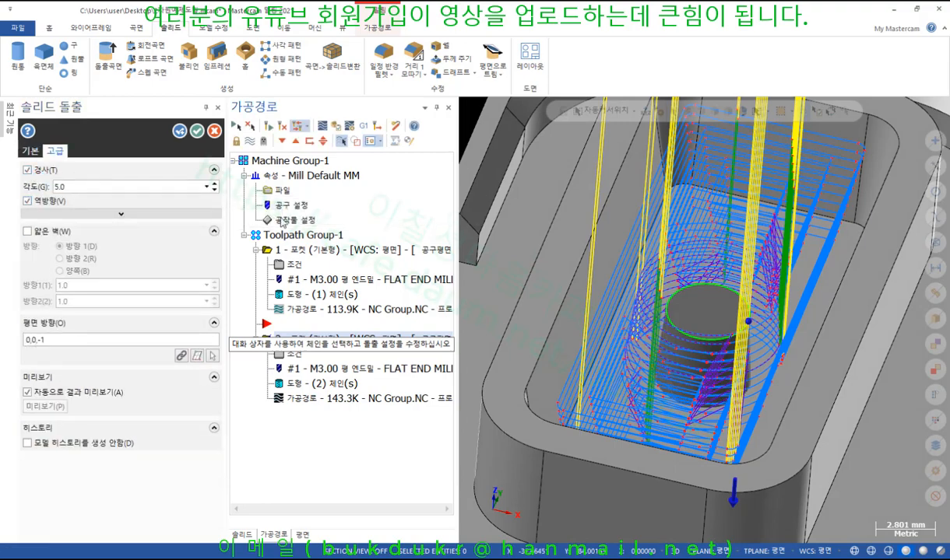
pyautogui.click(197, 132)
# Step: Turn on the section view and inspect the drafted island together with the pocket toolpath
pyautogui.scroll(-3, 564, 248)
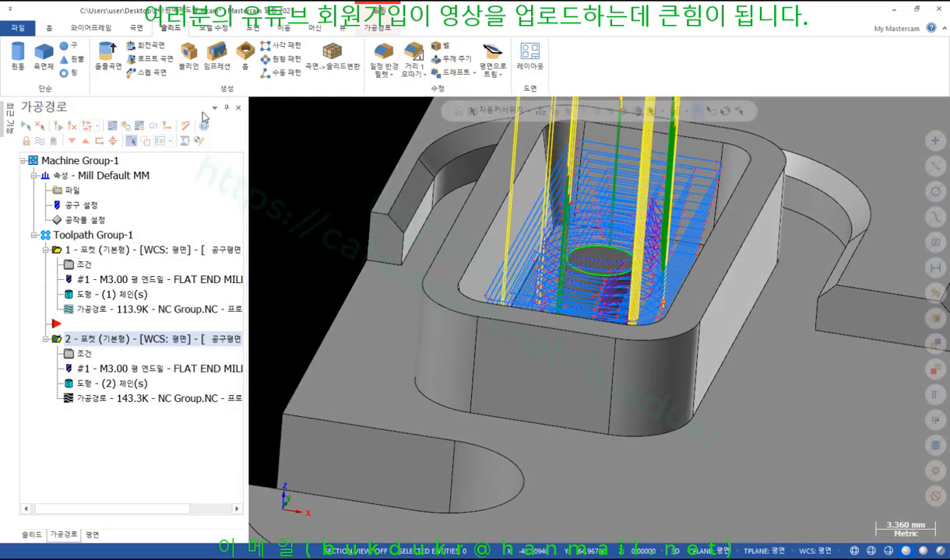
pyautogui.click(341, 28)
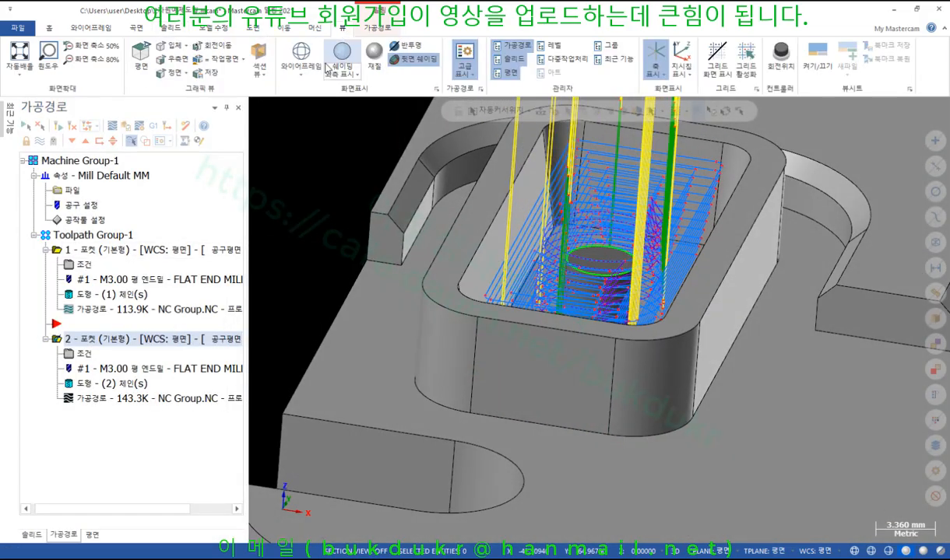
pyautogui.click(268, 56)
pyautogui.scroll(2, 604, 296)
pyautogui.moveTo(605, 296); pyautogui.dragTo(582, 197, button='middle')
pyautogui.scroll(2, 632, 282)
pyautogui.scroll(-3, 574, 274)
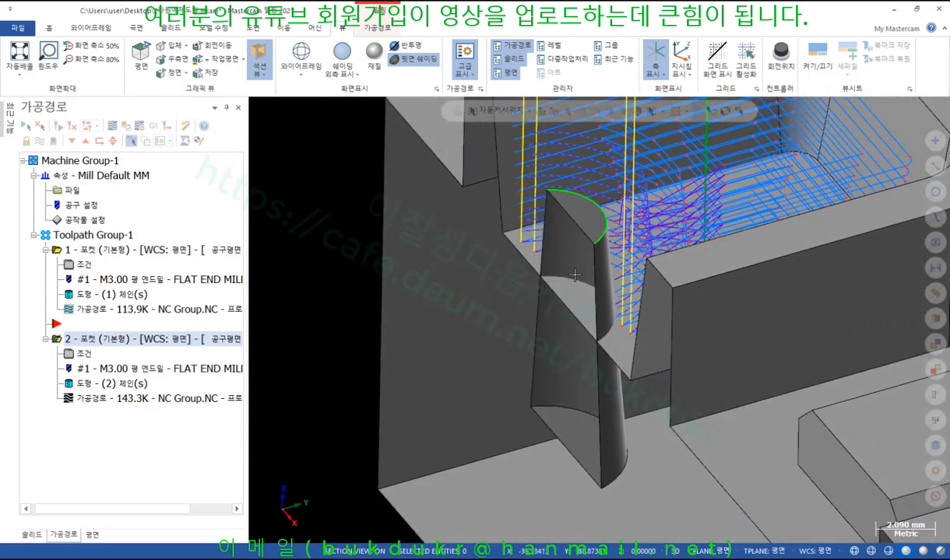
pyautogui.moveTo(571, 300); pyautogui.dragTo(593, 249, button='middle')
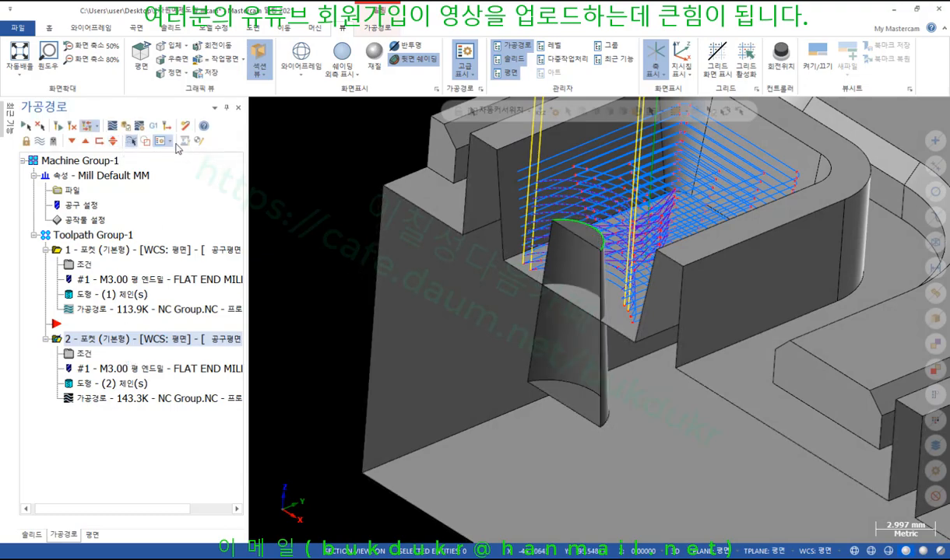
# Step: Create a dynamic plane with its origin on the island's top circle, rotated 90° about the X axis
pyautogui.click(92, 534)
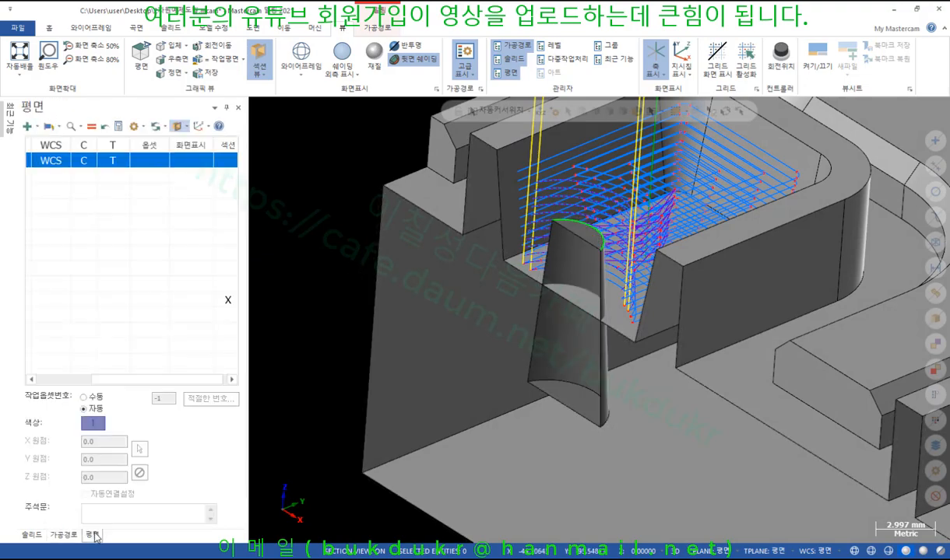
pyautogui.click(26, 127)
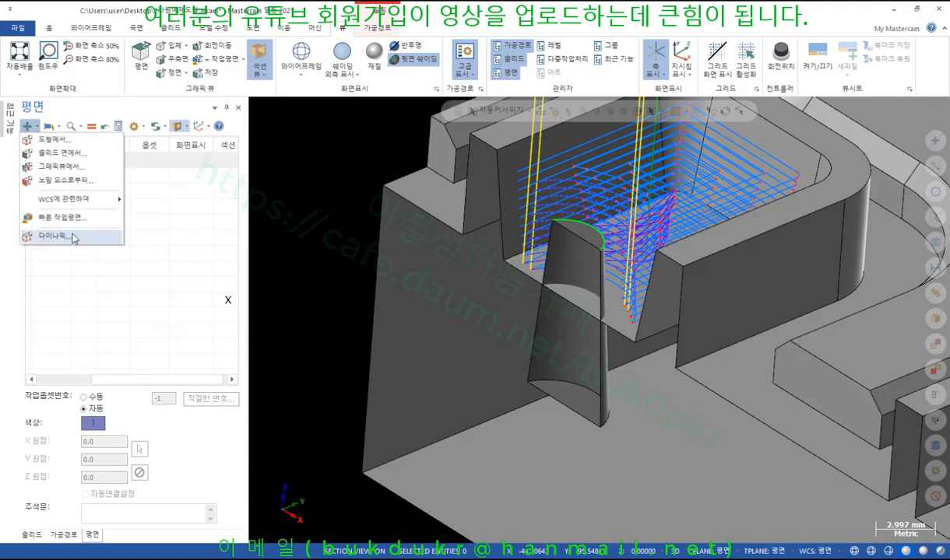
pyautogui.click(73, 238)
pyautogui.scroll(3, 654, 242)
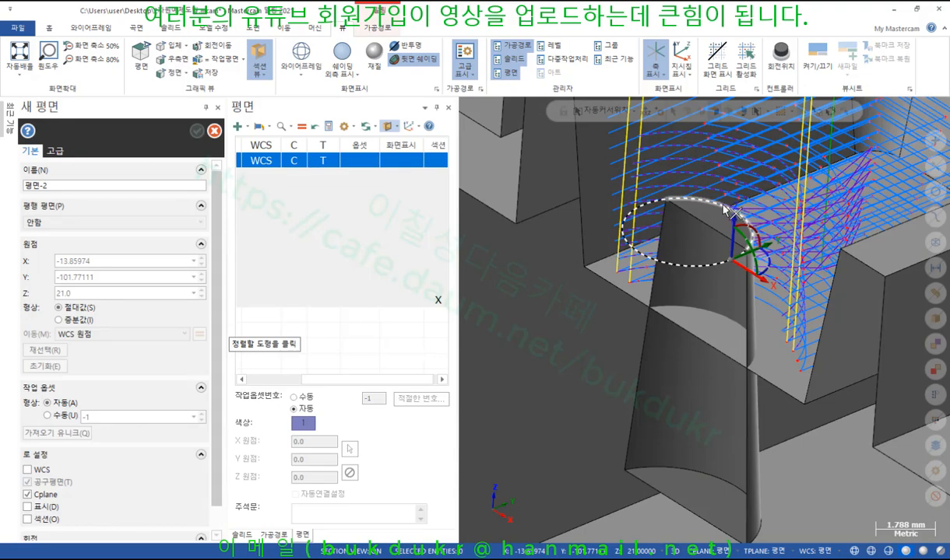
pyautogui.click(724, 209)
pyautogui.scroll(3, 746, 276)
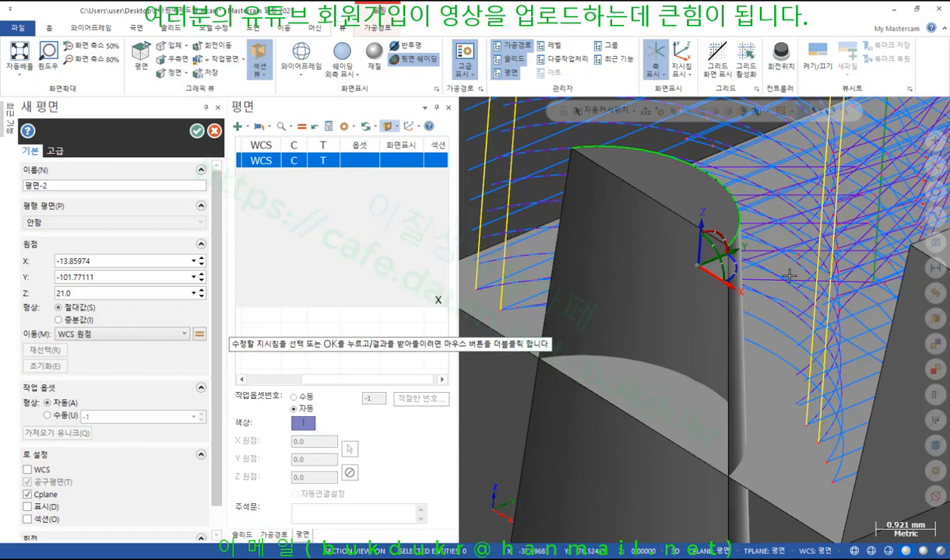
pyautogui.click(726, 248)
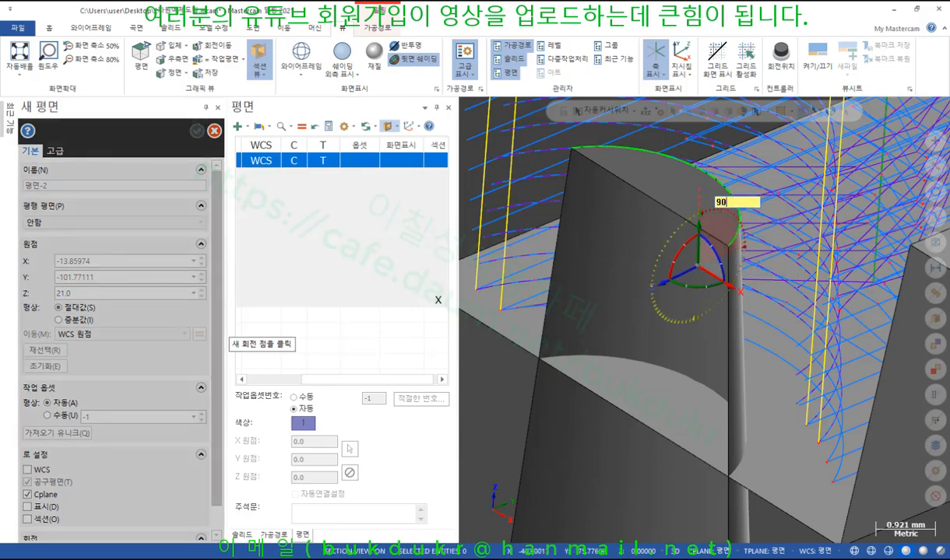
pyautogui.click(698, 183)
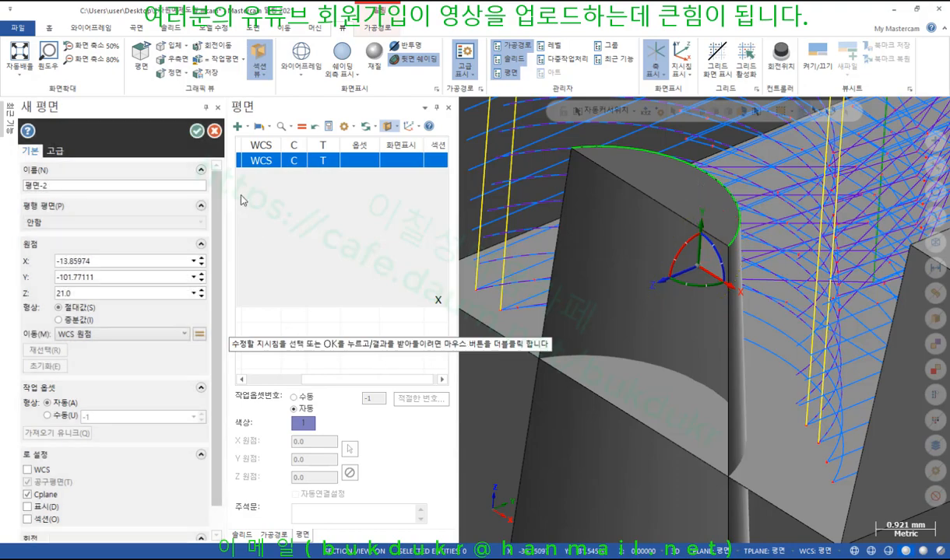
pyautogui.click(197, 130)
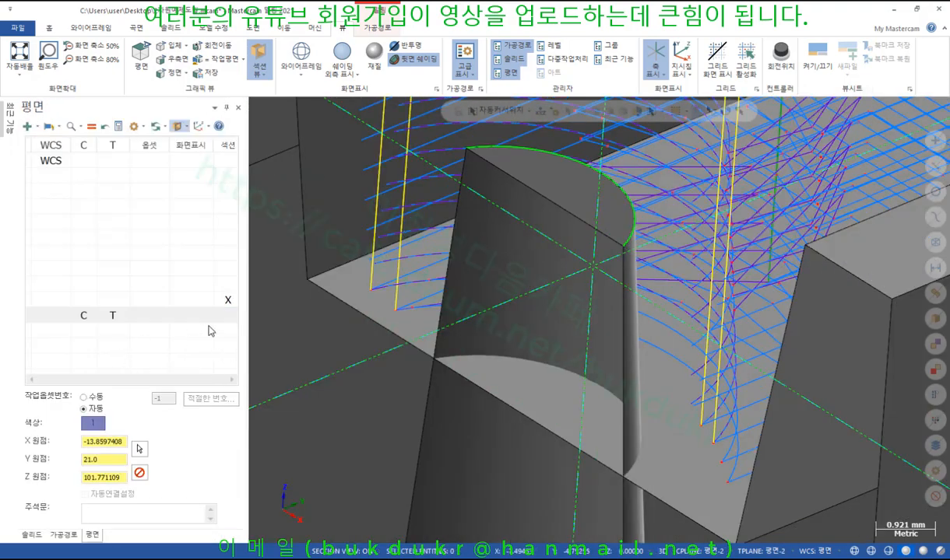
# Step: Section the model through the new plane only and restore the top plane (평면) as WCS, construction and tool plane
pyautogui.click(228, 319)
pyautogui.click(226, 300)
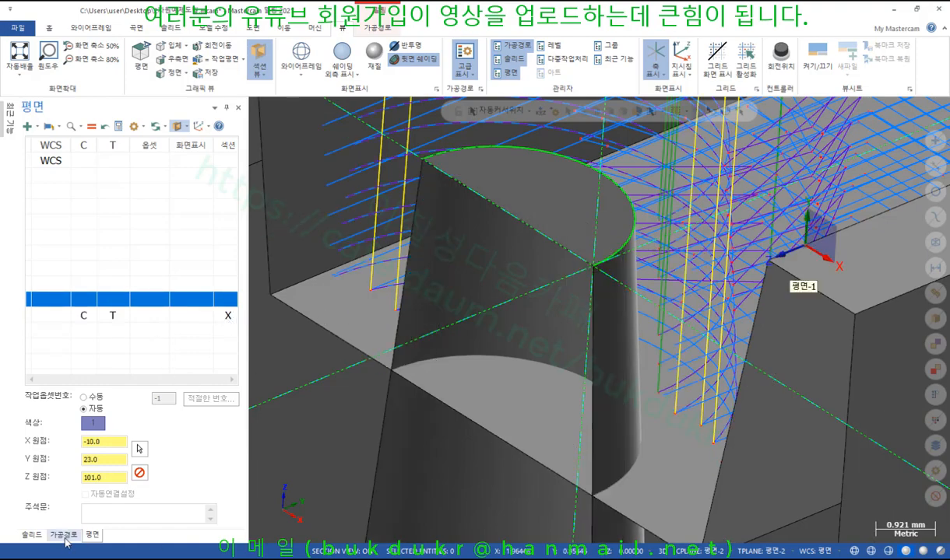
pyautogui.click(85, 162)
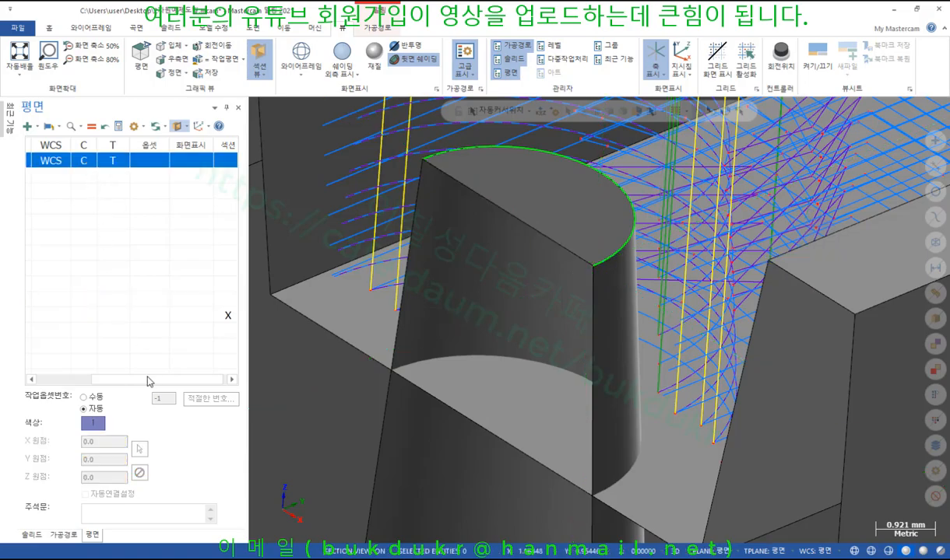
pyautogui.click(64, 536)
# Step: Analyze the second pocket toolpath with the tool displayed, checking the cutter on a circular pass against the tapered island wall
pyautogui.moveTo(545, 296); pyautogui.dragTo(649, 341, button='middle')
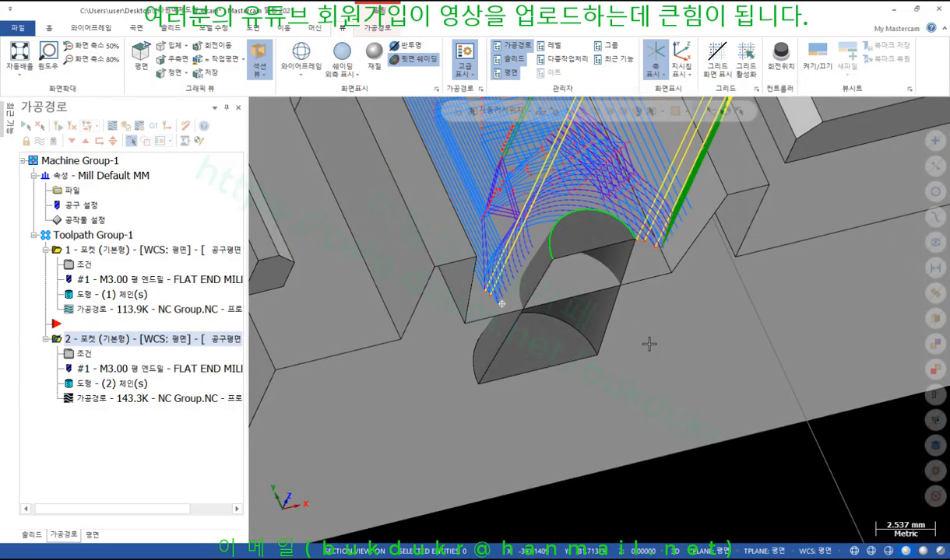
pyautogui.scroll(6, 553, 253)
pyautogui.scroll(-4, 483, 292)
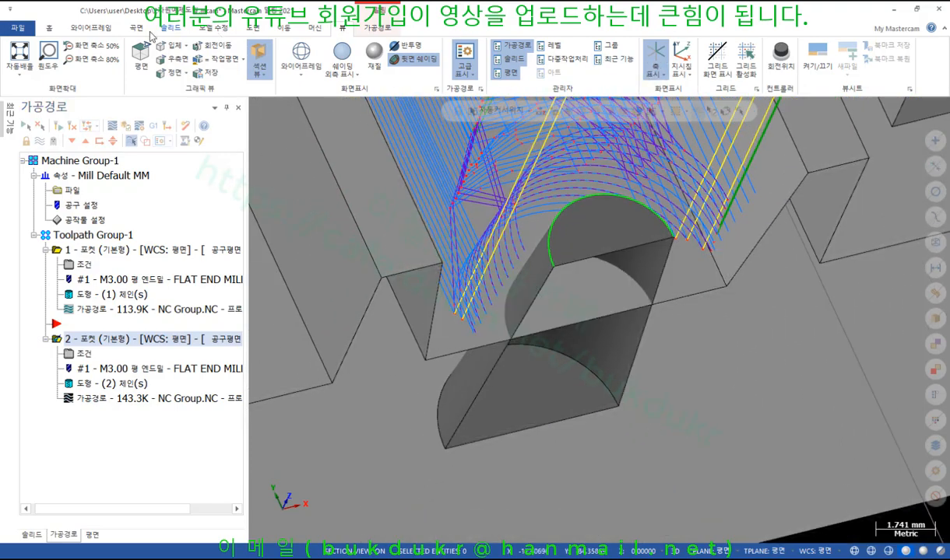
pyautogui.click(50, 28)
pyautogui.click(549, 67)
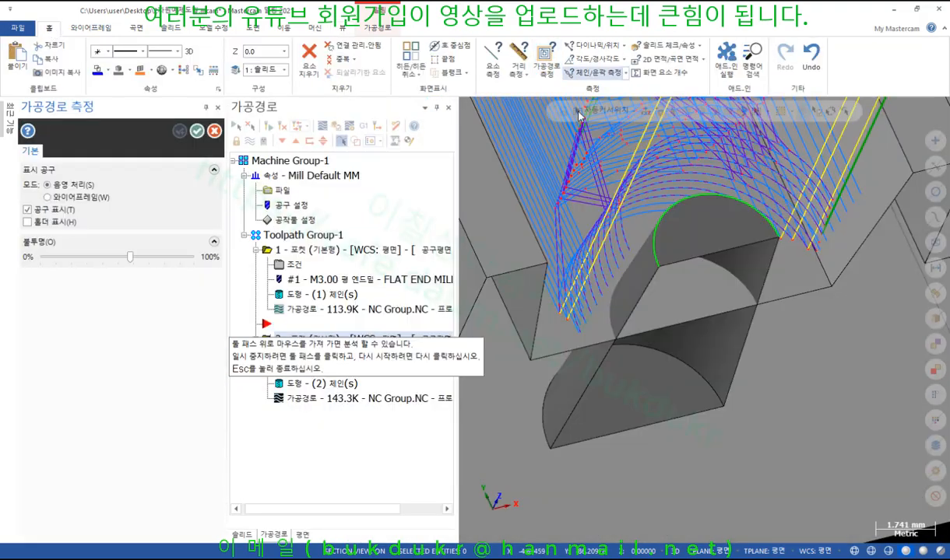
pyautogui.scroll(4, 580, 302)
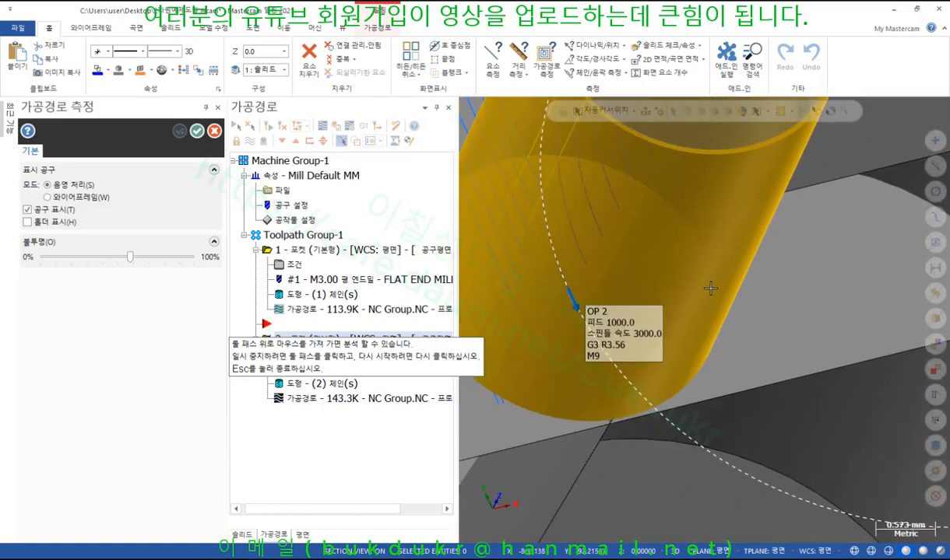
pyautogui.scroll(-3, 693, 342)
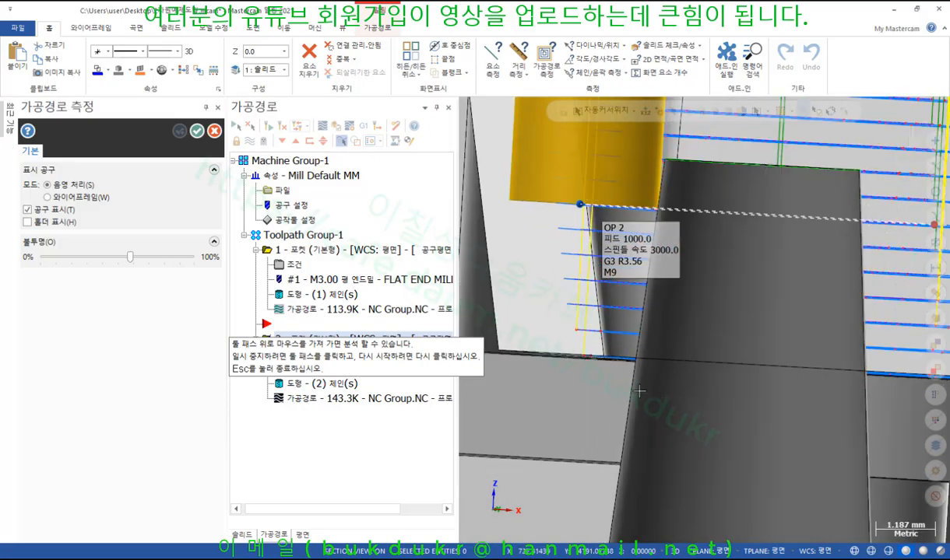
pyautogui.scroll(-3, 633, 362)
pyautogui.moveTo(632, 359)
pyautogui.mouseDown(button='middle')
pyautogui.moveTo(674, 330)
pyautogui.moveTo(642, 356)
pyautogui.mouseUp(button='middle')
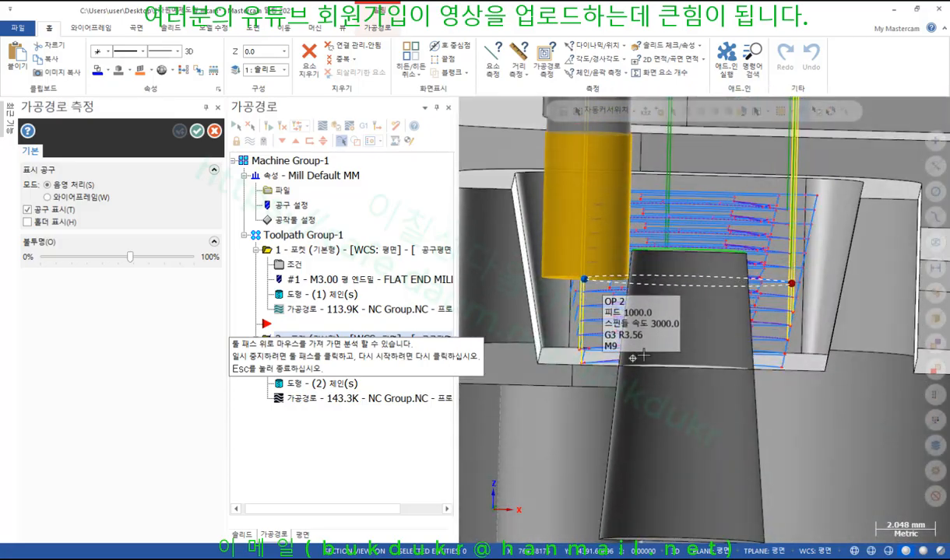
pyautogui.scroll(6, 638, 277)
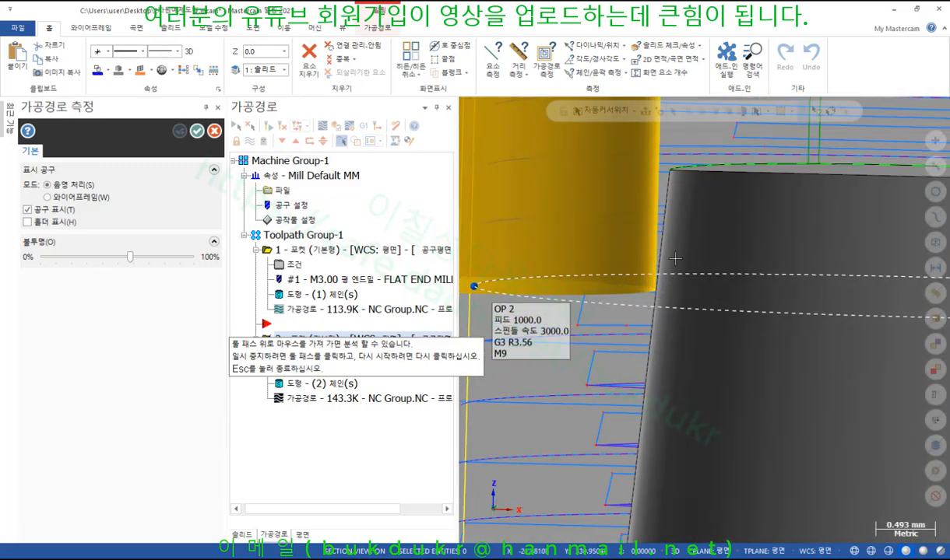
# Step: Examine the cutter between the cavity's drafted wall and the tapered island on the upper circular pass
pyautogui.scroll(-3, 674, 258)
pyautogui.moveTo(581, 337); pyautogui.dragTo(608, 340, button='middle')
pyautogui.scroll(-3, 498, 290)
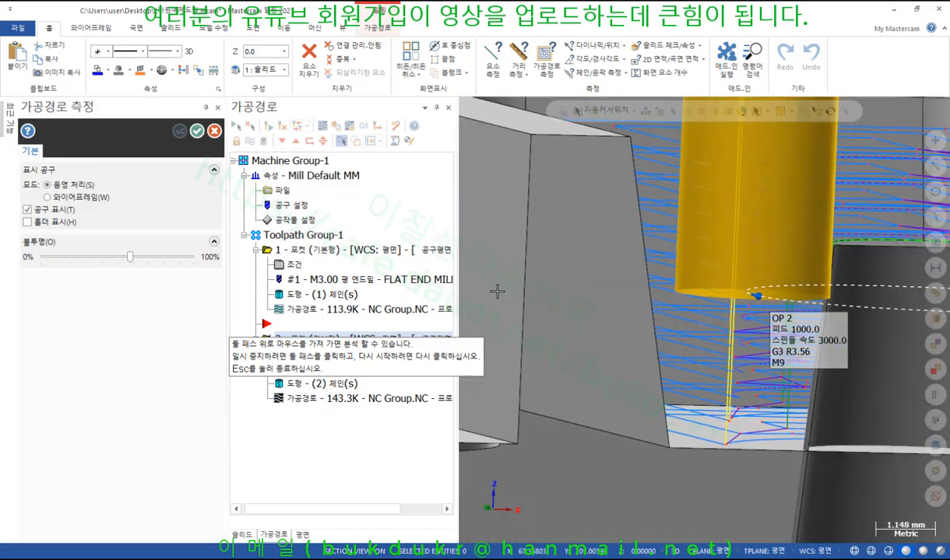
pyautogui.scroll(3, 739, 357)
pyautogui.scroll(-4, 688, 350)
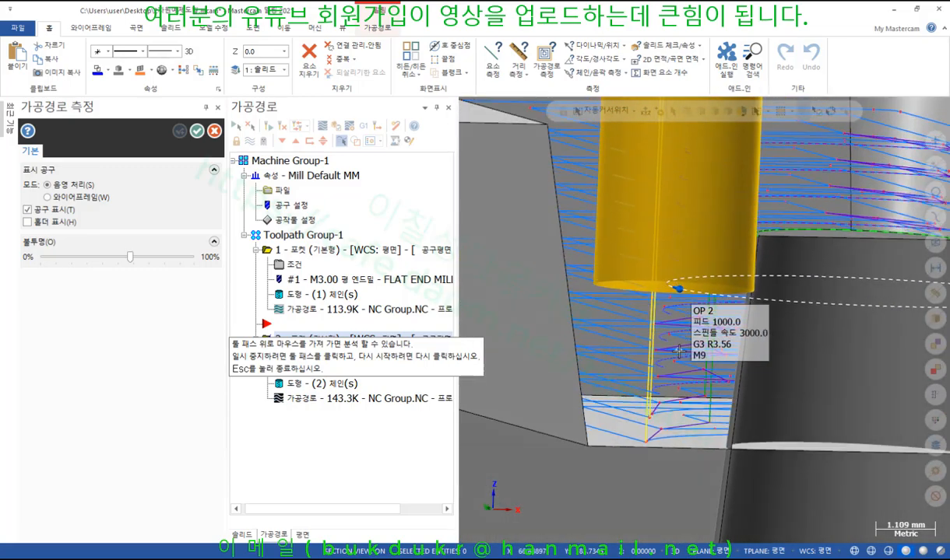
pyautogui.moveTo(688, 350); pyautogui.dragTo(580, 208, button='middle')
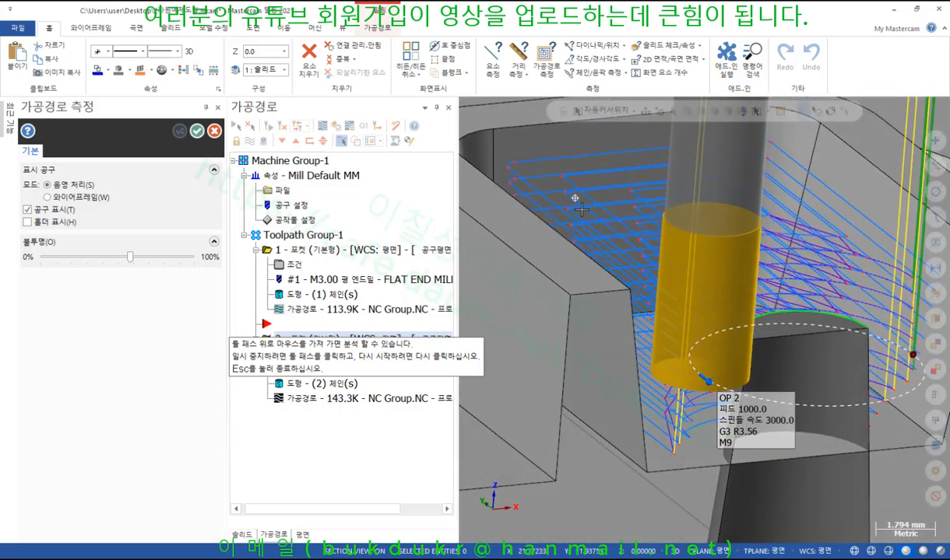
# Step: Check the cutter against the tapered island wall on a lower circular pass near the pocket floor and end the toolpath analysis
pyautogui.scroll(4, 754, 379)
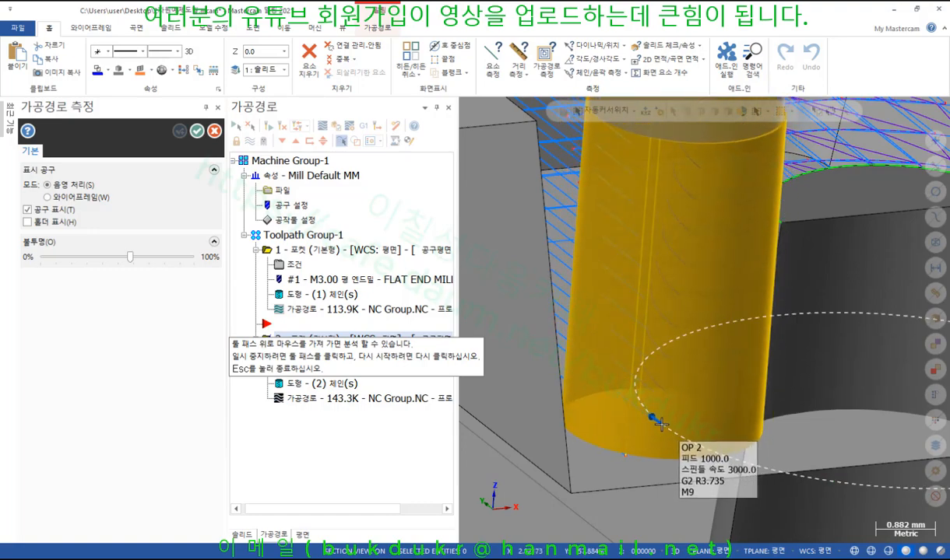
pyautogui.moveTo(661, 421); pyautogui.dragTo(686, 289, button='middle')
pyautogui.scroll(10, 651, 343)
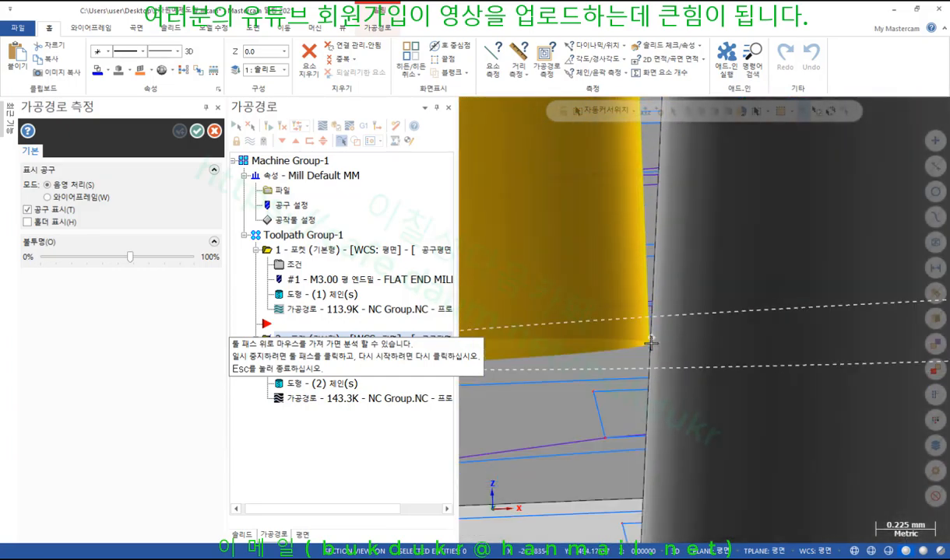
pyautogui.moveTo(650, 342); pyautogui.dragTo(656, 353, button='middle')
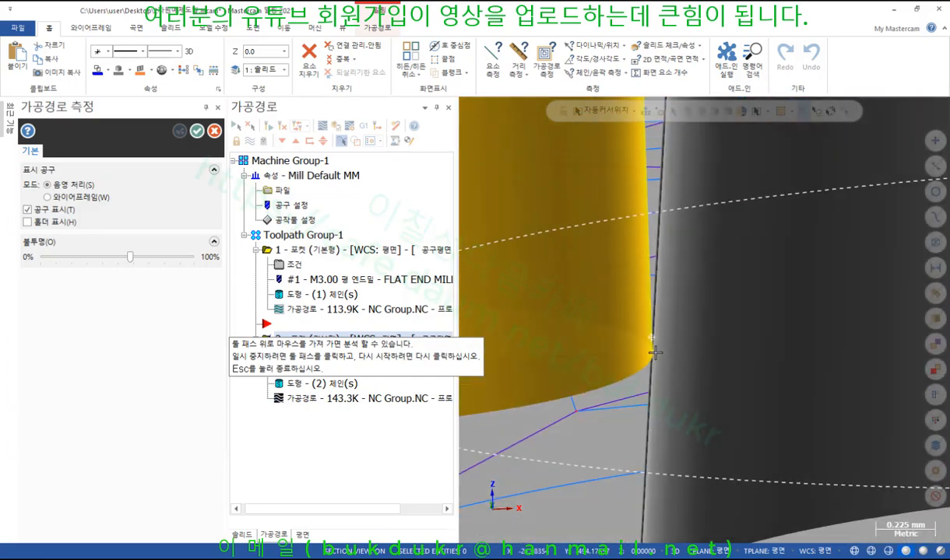
pyautogui.scroll(-4, 640, 302)
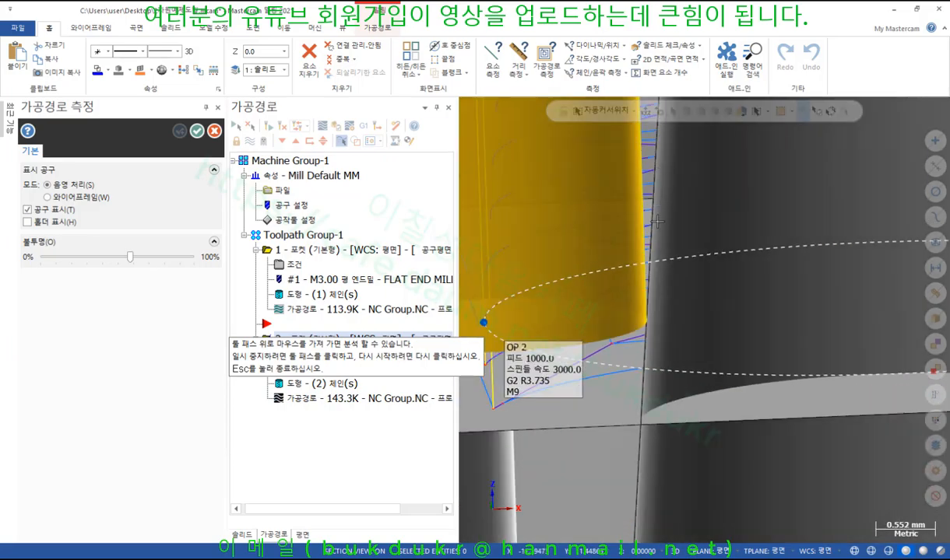
pyautogui.scroll(-5, 638, 311)
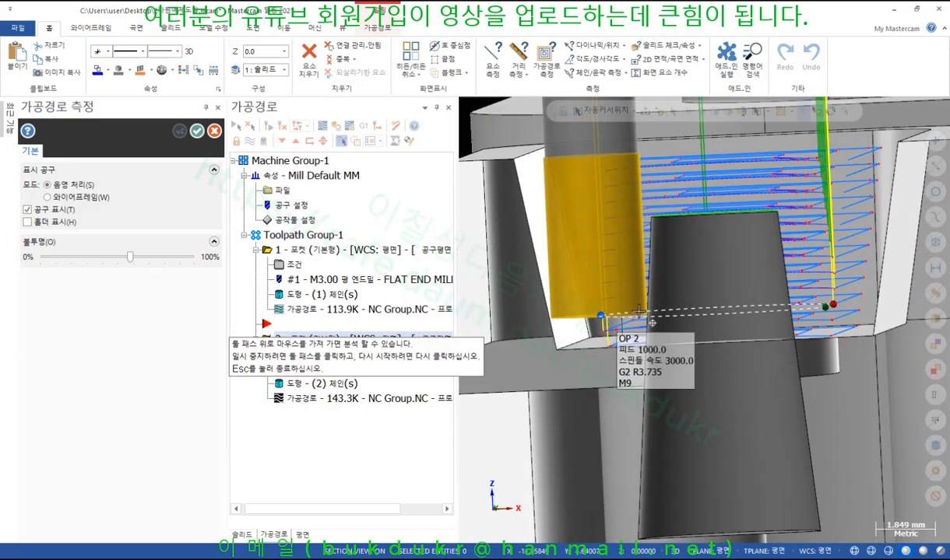
pyautogui.moveTo(652, 323); pyautogui.dragTo(656, 323, button='middle')
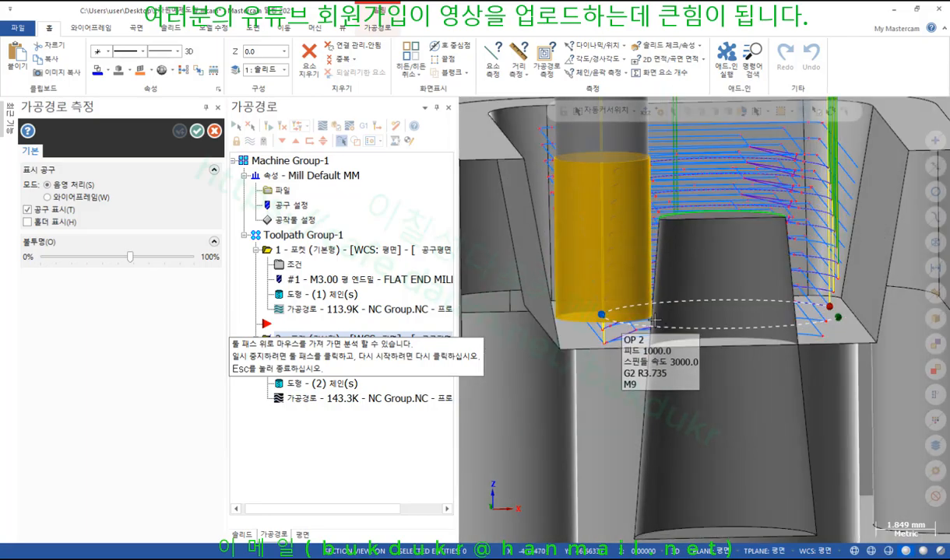
pyautogui.scroll(2, 578, 322)
pyautogui.moveTo(578, 323); pyautogui.dragTo(626, 313, button='middle')
pyautogui.scroll(1, 615, 260)
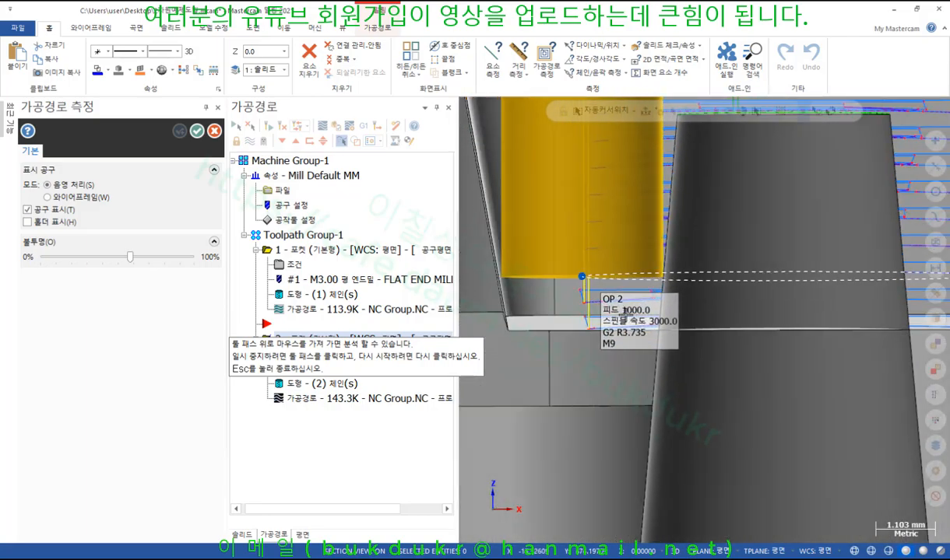
pyautogui.click(212, 132)
# Step: Open the machining verification for the second pocket operation and run the simulation to the end
pyautogui.scroll(-8, 730, 271)
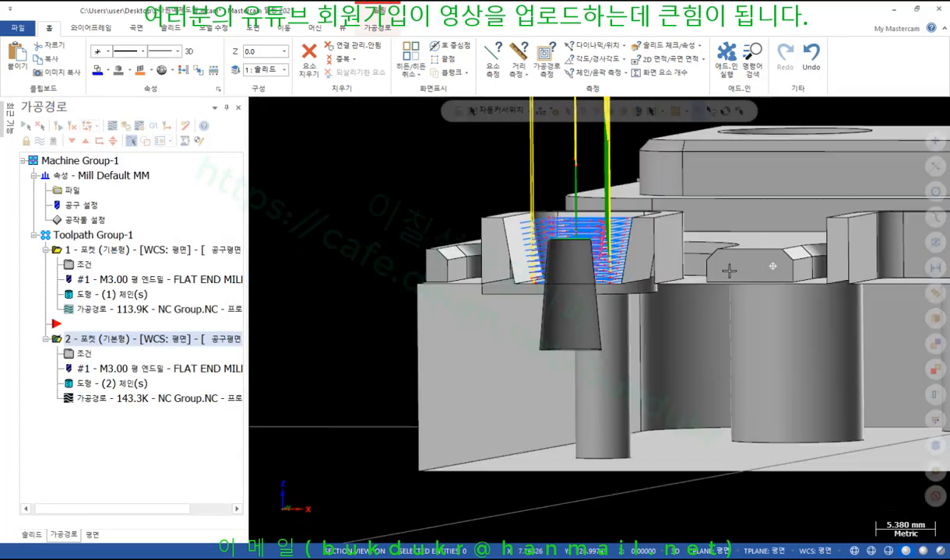
pyautogui.moveTo(729, 270); pyautogui.dragTo(576, 335, button='middle')
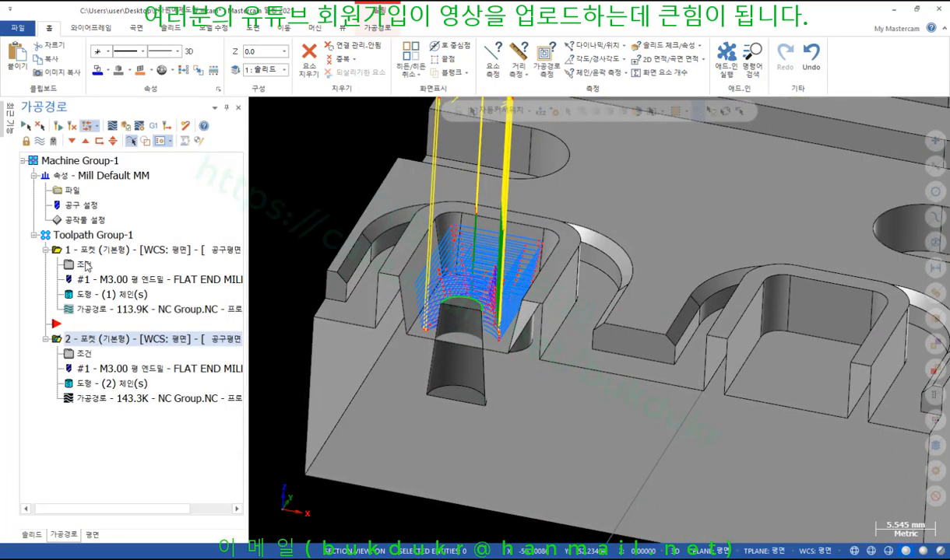
pyautogui.click(125, 126)
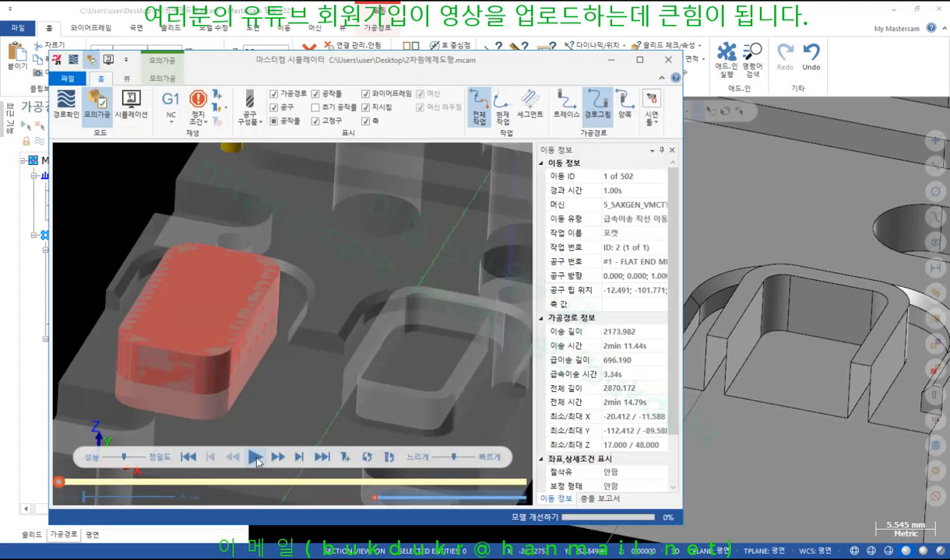
pyautogui.press('r')
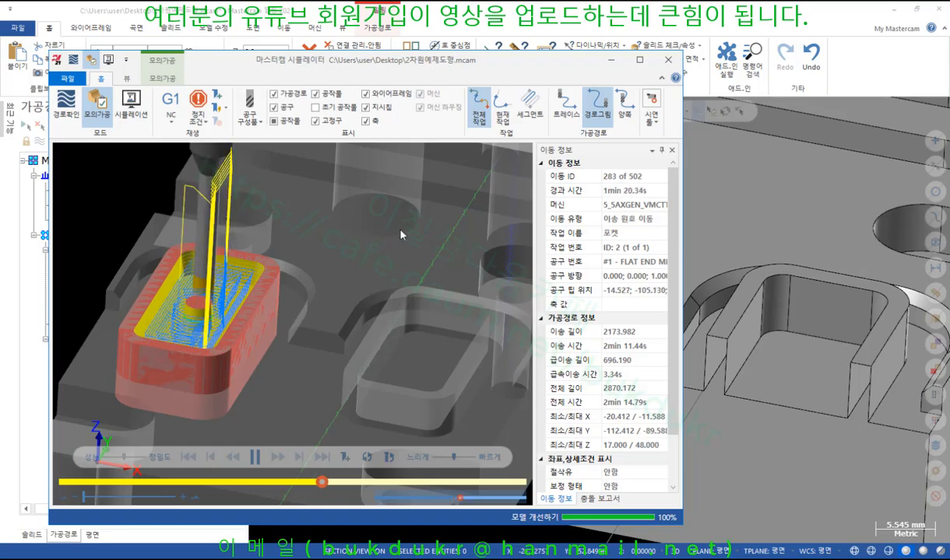
# Step: Inspect the simulated pocket, looking at the floor around the tapered island's base and at the side walls
pyautogui.scroll(5, 208, 307)
pyautogui.scroll(-4, 209, 307)
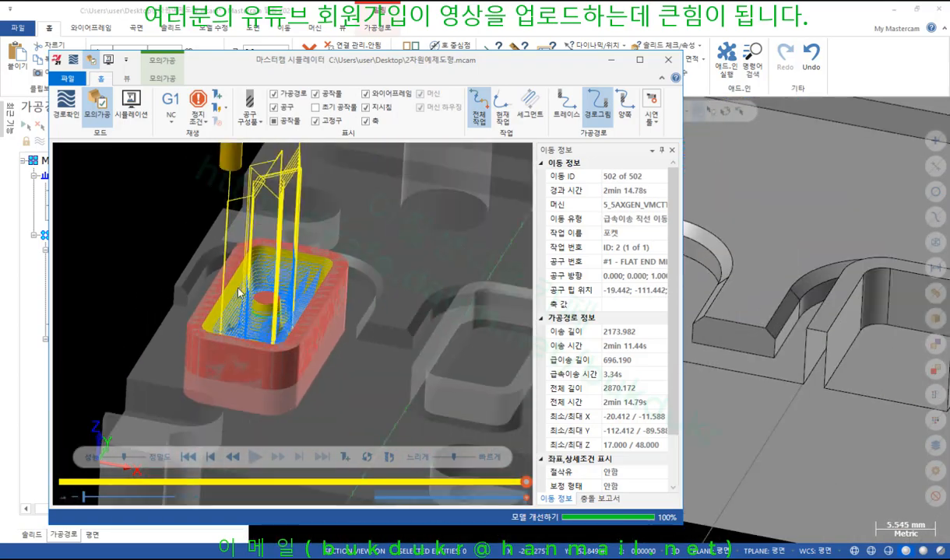
pyautogui.moveTo(240, 293); pyautogui.dragTo(279, 360, button='middle')
pyautogui.scroll(4, 278, 359)
pyautogui.scroll(6, 315, 338)
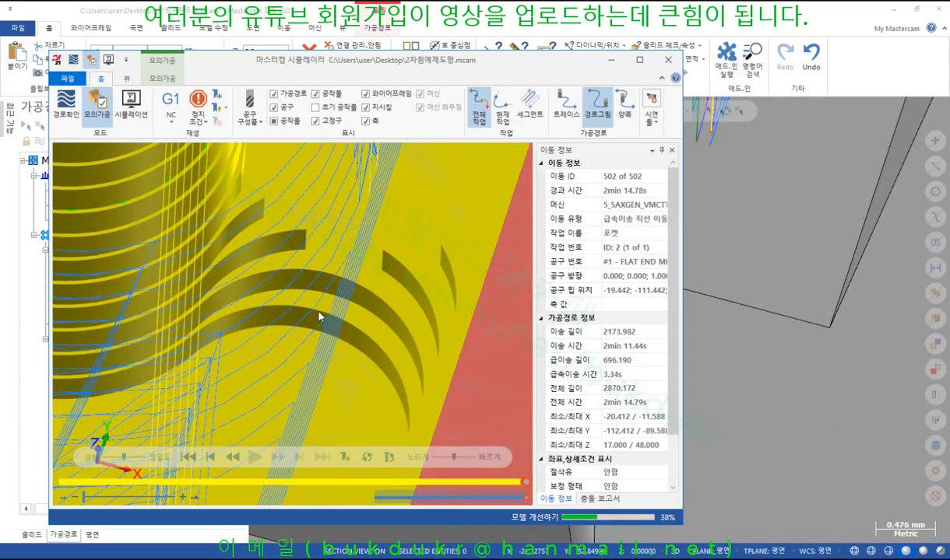
pyautogui.moveTo(319, 312); pyautogui.dragTo(341, 320, button='middle')
pyautogui.scroll(-8, 341, 320)
pyautogui.scroll(4, 278, 309)
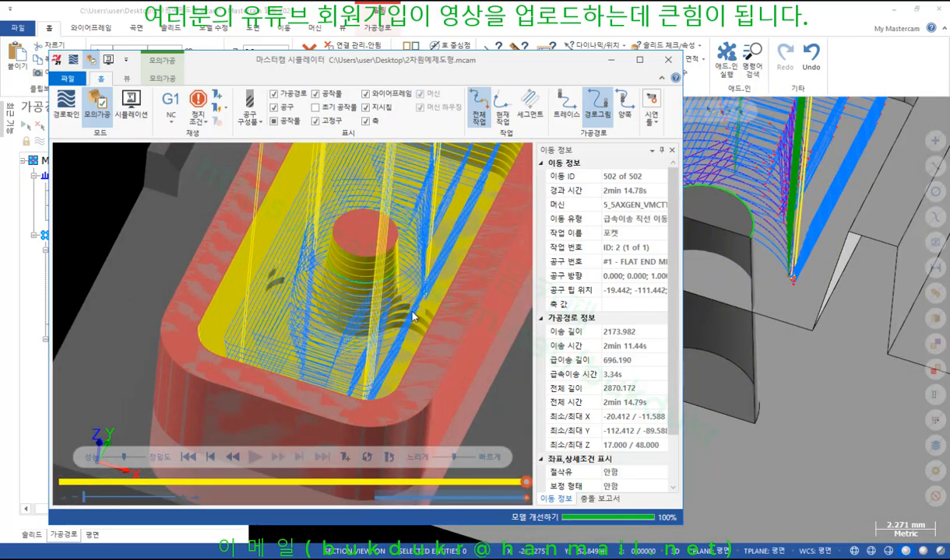
pyautogui.scroll(5, 402, 307)
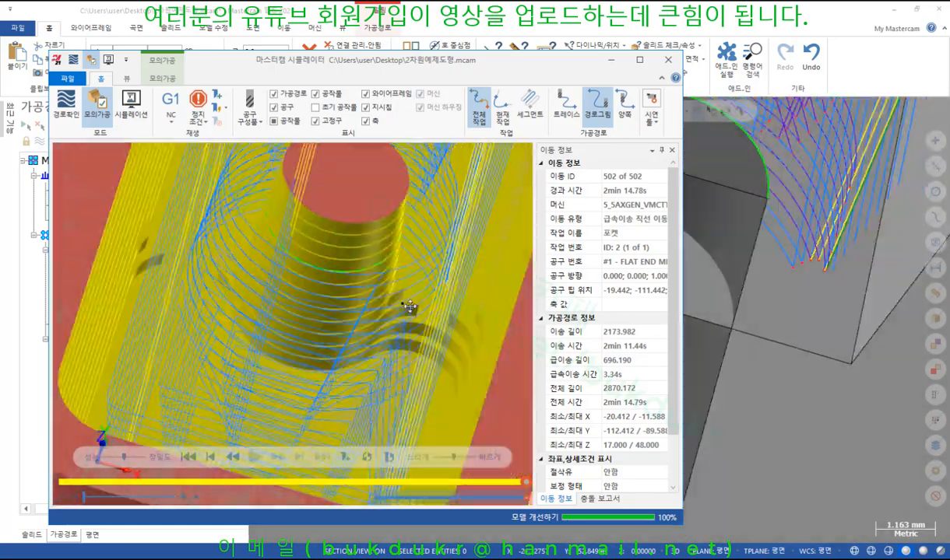
pyautogui.scroll(-8, 402, 304)
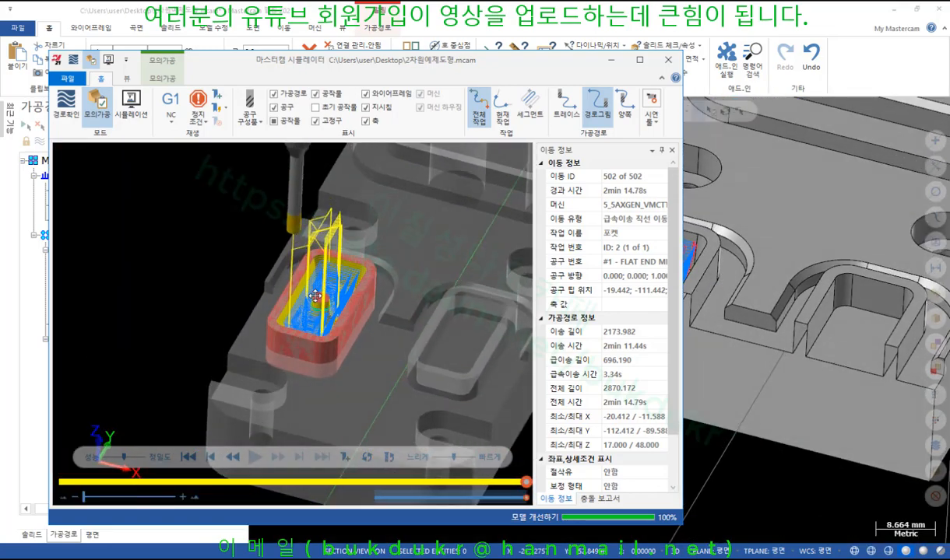
pyautogui.scroll(-2, 319, 233)
pyautogui.scroll(4, 330, 206)
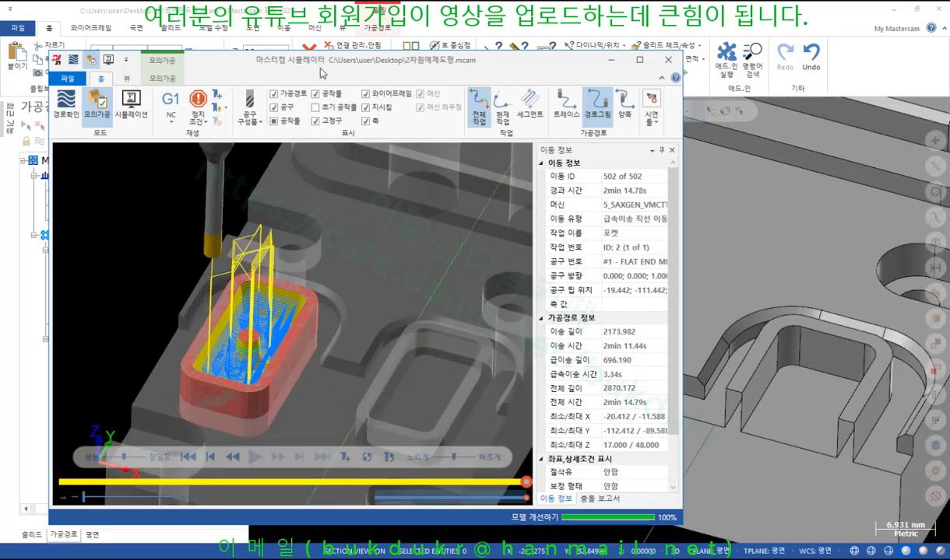
# Step: Clip the simulated stock at the ZX plane with the front option (칩 정면)
pyautogui.click(158, 78)
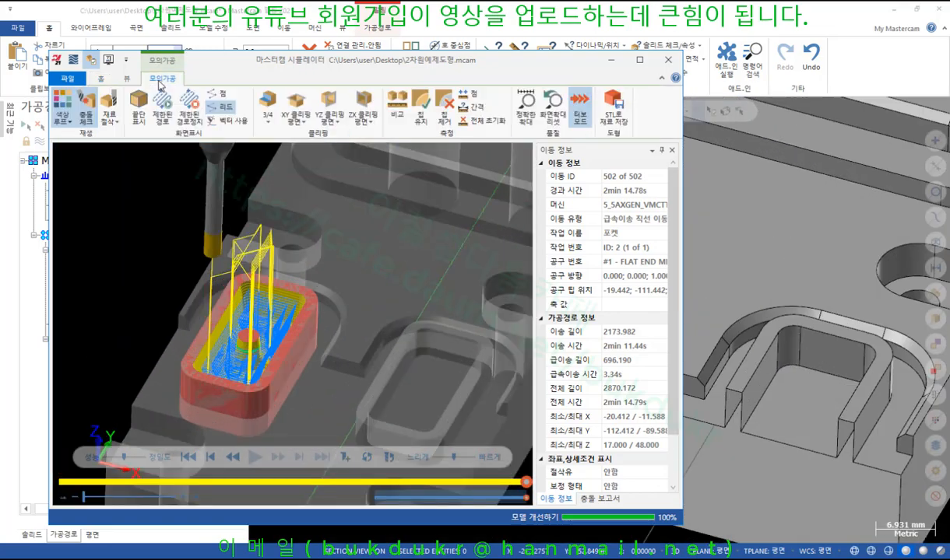
pyautogui.click(363, 123)
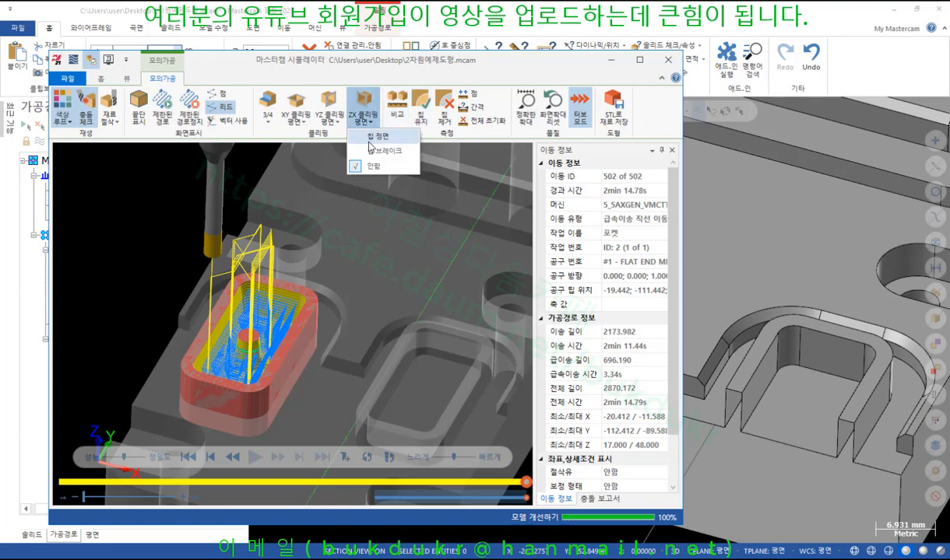
pyautogui.click(373, 138)
pyautogui.scroll(5, 316, 284)
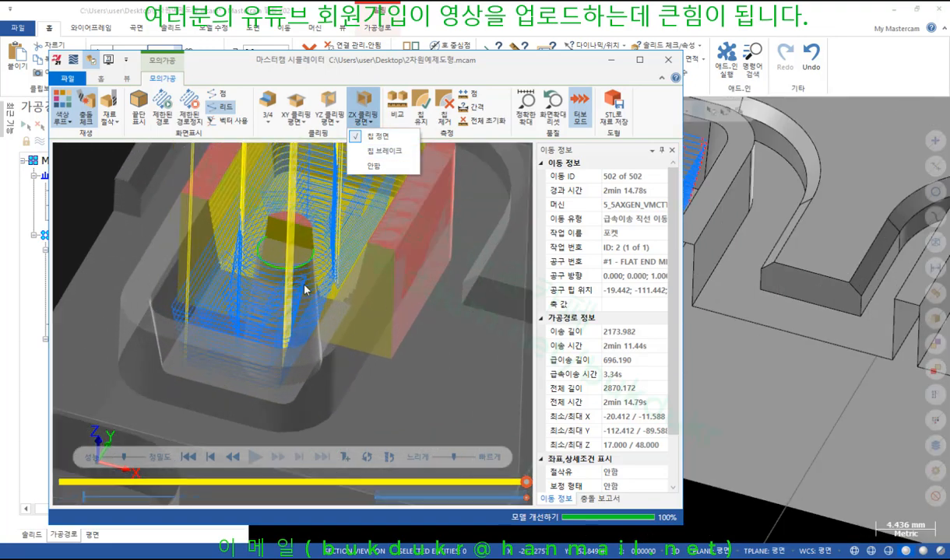
pyautogui.scroll(-3, 325, 283)
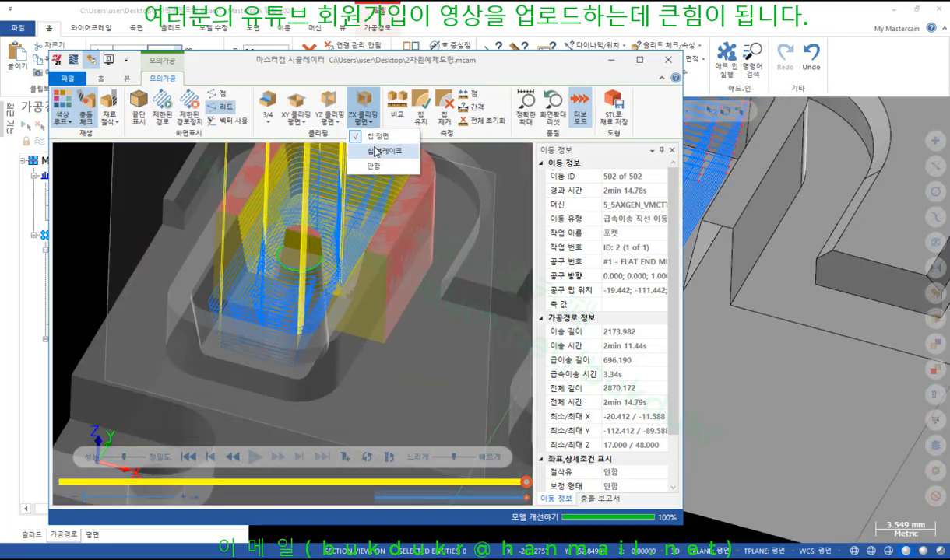
pyautogui.click(409, 279)
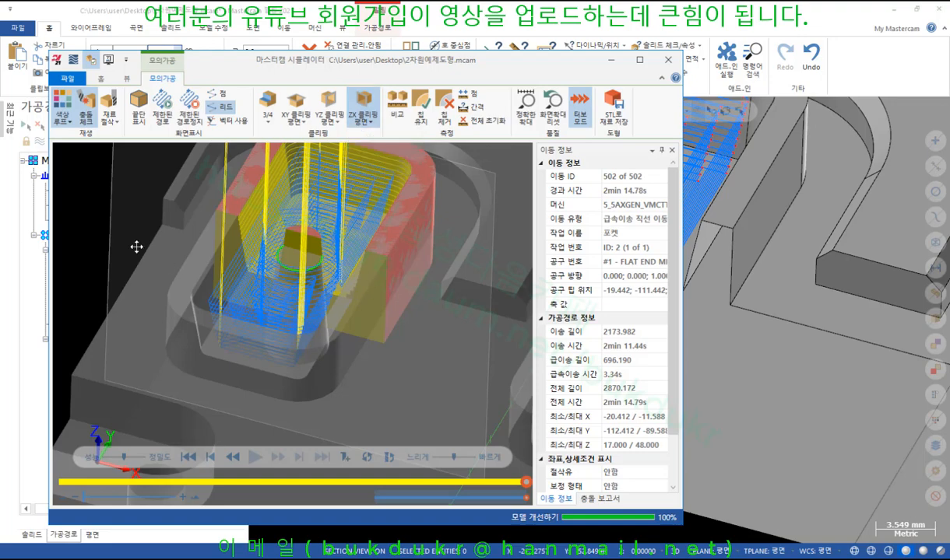
# Step: Examine the cut profiles of the tapered island and the cavity walls in the clipped simulation
pyautogui.moveTo(131, 242)
pyautogui.mouseDown()
pyautogui.moveTo(144, 229)
pyautogui.moveTo(121, 261)
pyautogui.moveTo(138, 253)
pyautogui.mouseUp()
pyautogui.scroll(5, 271, 258)
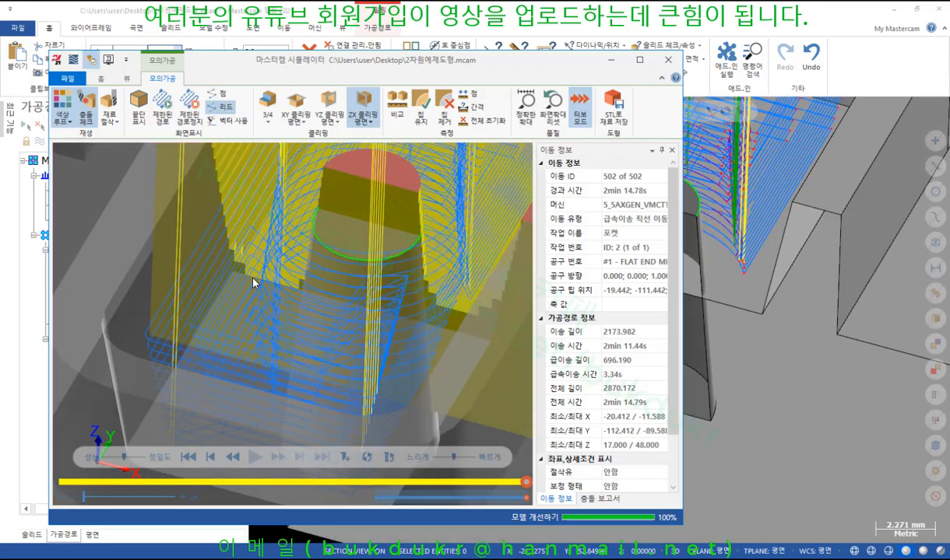
pyautogui.moveTo(283, 259); pyautogui.dragTo(366, 312)
pyautogui.scroll(4, 366, 313)
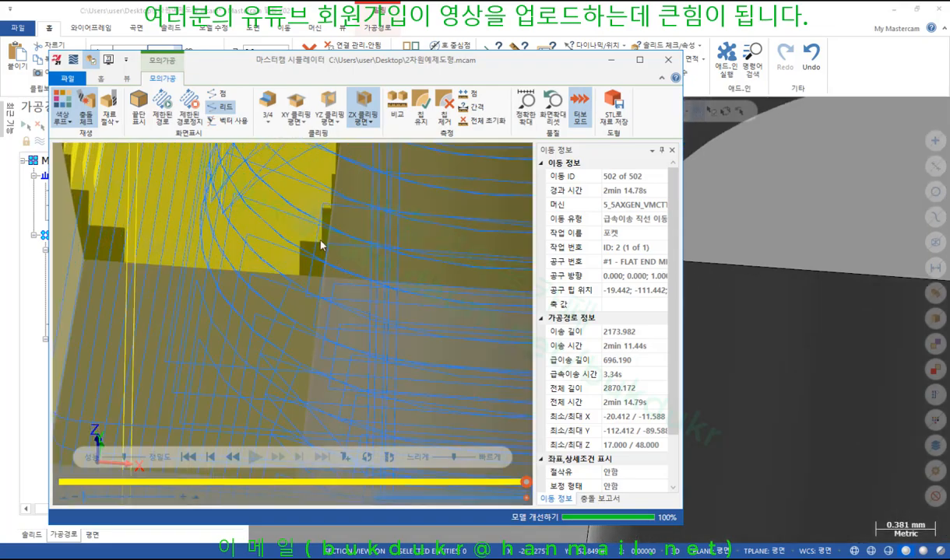
pyautogui.scroll(-8, 240, 293)
pyautogui.scroll(2, 370, 250)
pyautogui.scroll(4, 369, 250)
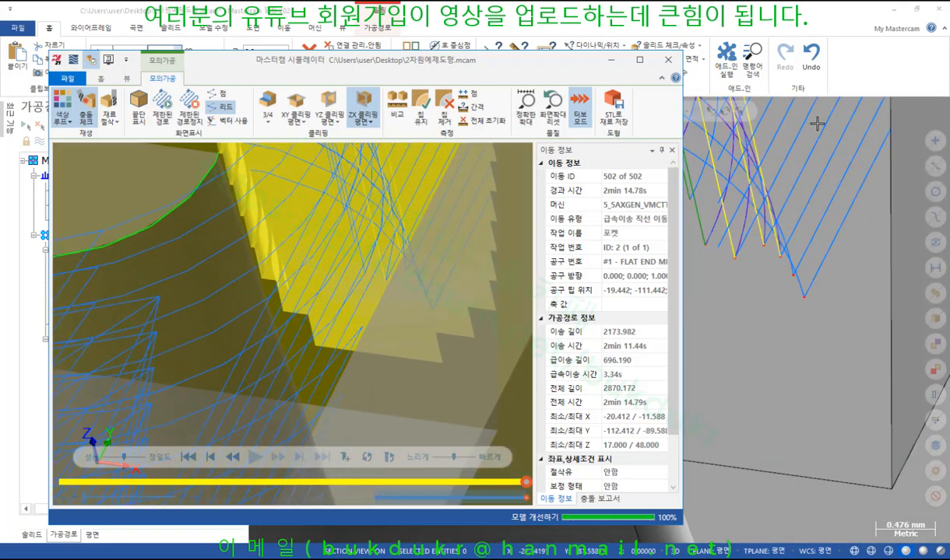
pyautogui.moveTo(250, 231)
pyautogui.mouseDown()
pyautogui.moveTo(312, 404)
pyautogui.moveTo(330, 372)
pyautogui.mouseUp()
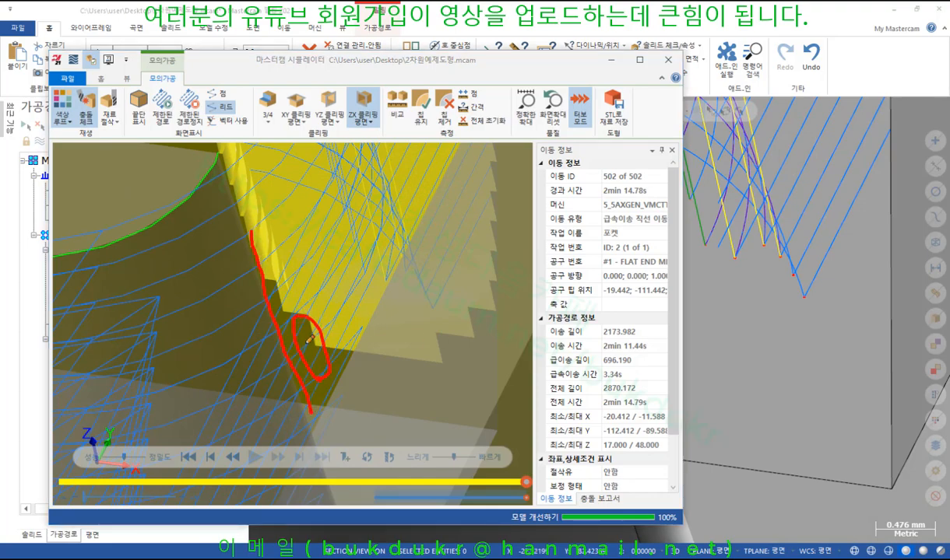
pyautogui.moveTo(310, 339)
pyautogui.mouseDown()
pyautogui.moveTo(424, 362)
pyautogui.moveTo(452, 338)
pyautogui.moveTo(483, 337)
pyautogui.mouseUp()
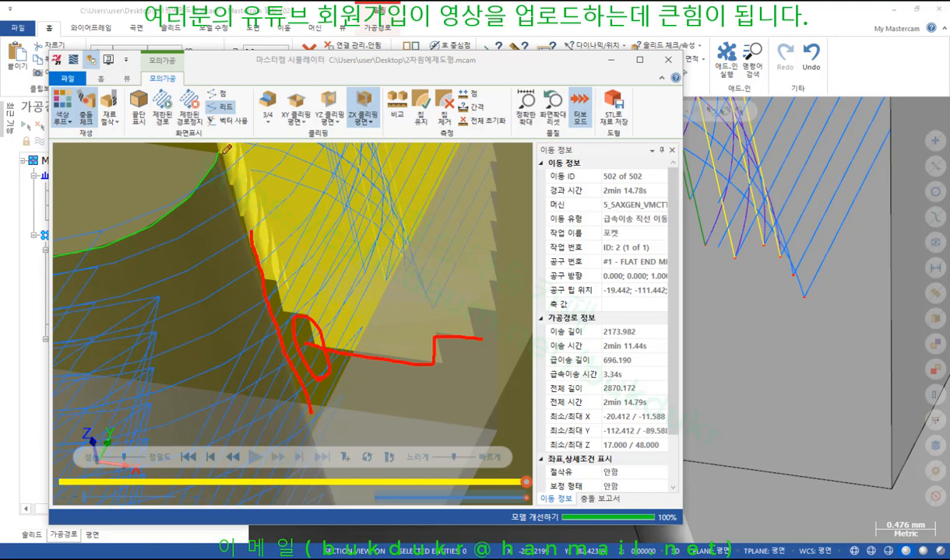
pyautogui.moveTo(223, 153); pyautogui.dragTo(284, 331)
pyautogui.moveTo(144, 224)
pyautogui.mouseDown()
pyautogui.moveTo(134, 181)
pyautogui.moveTo(181, 250)
pyautogui.mouseUp()
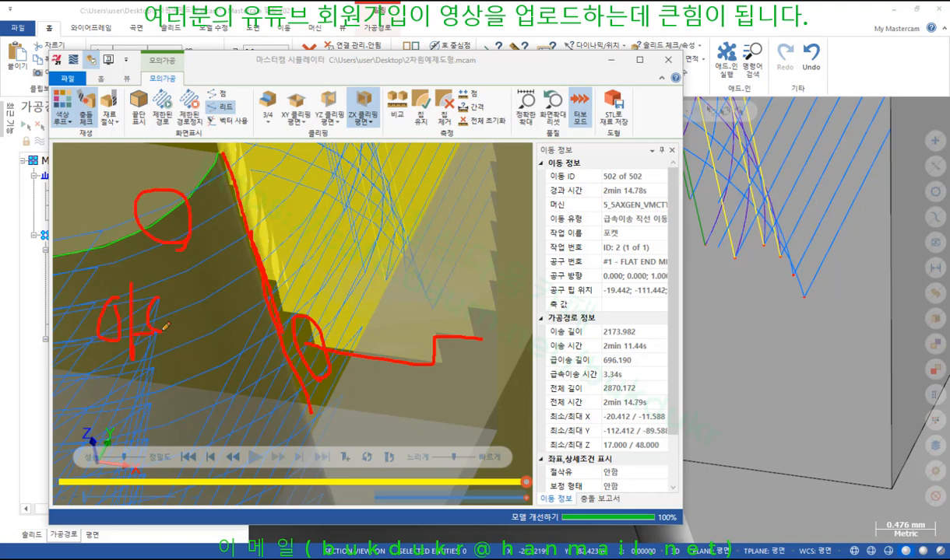
pyautogui.moveTo(487, 342); pyautogui.dragTo(510, 347)
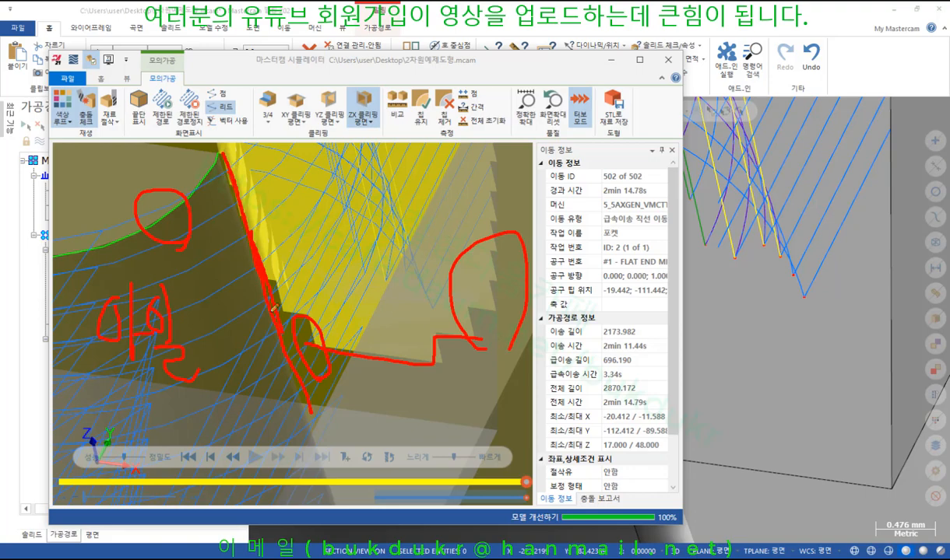
pyautogui.moveTo(499, 155); pyautogui.dragTo(475, 344)
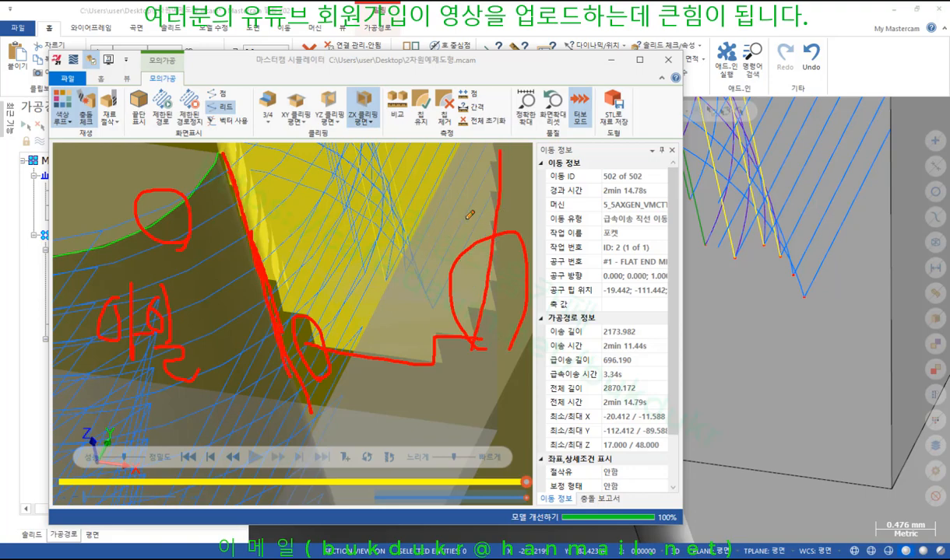
pyautogui.moveTo(461, 190)
pyautogui.mouseDown()
pyautogui.moveTo(462, 226)
pyautogui.moveTo(476, 204)
pyautogui.mouseUp()
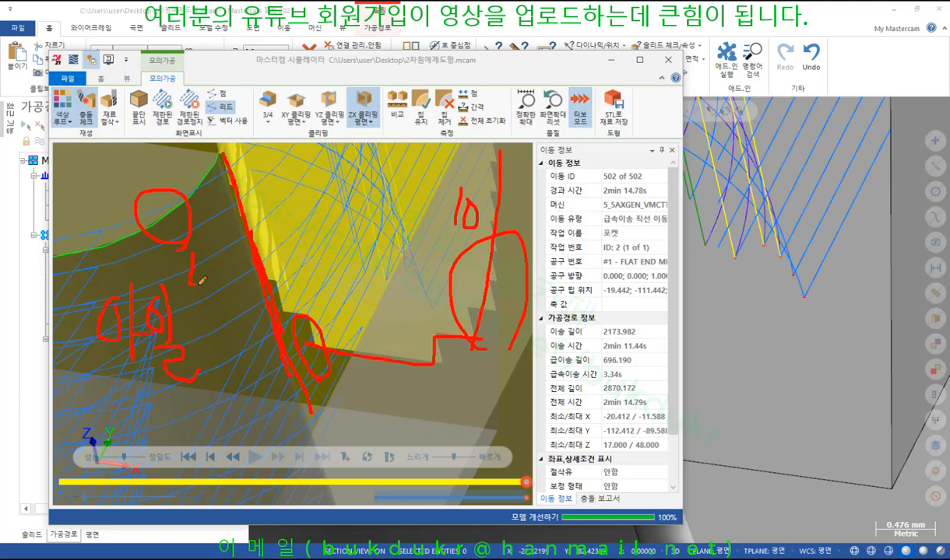
pyautogui.rightClick(349, 232)
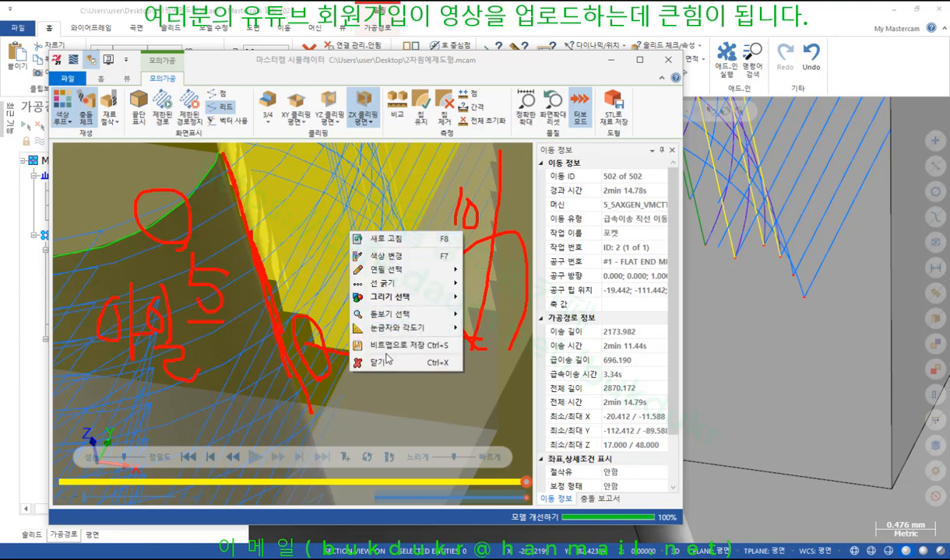
# Step: Leave the simulator and switch to the Mastercam PDF manual in Adobe Acrobat, at the island depth and island taper angle explanations on page 533
pyautogui.click(387, 364)
pyautogui.click(640, 14)
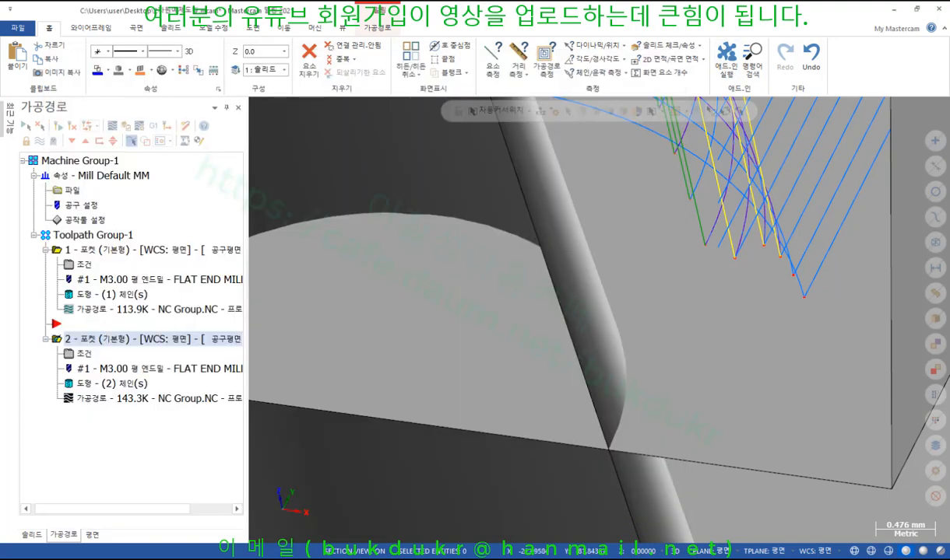
pyautogui.hotkey('alt', 'Tab')
pyautogui.scroll(-10, 535, 398)
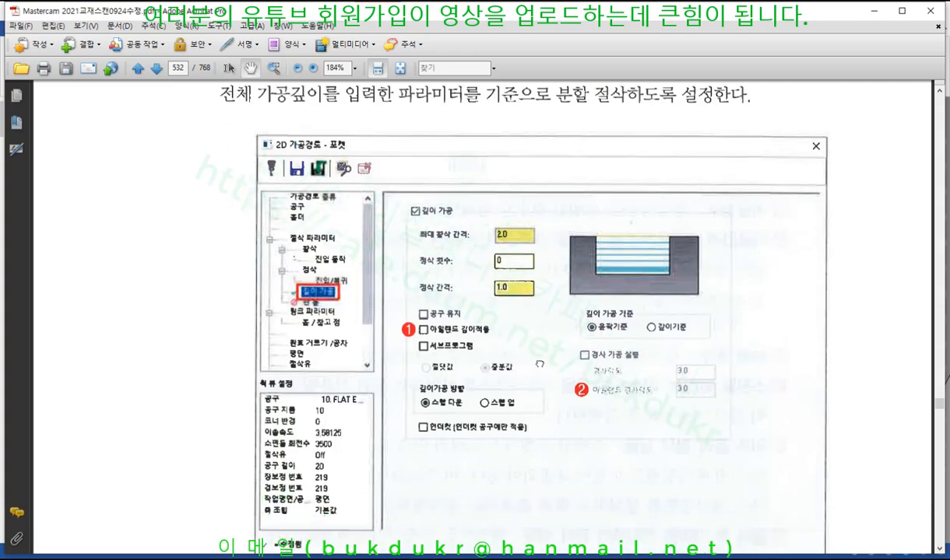
pyautogui.scroll(-5, 565, 208)
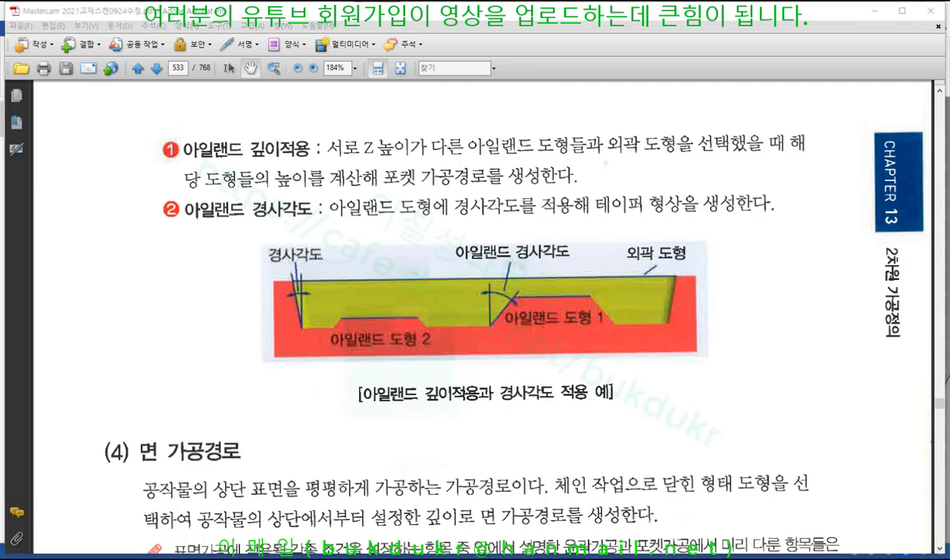
# Step: Circle the tapered island 1 (아일랜드 도형 1) and both tapered outer walls in the manual's example diagram
pyautogui.moveTo(486, 333)
pyautogui.mouseDown()
pyautogui.moveTo(611, 274)
pyautogui.moveTo(508, 345)
pyautogui.mouseUp()
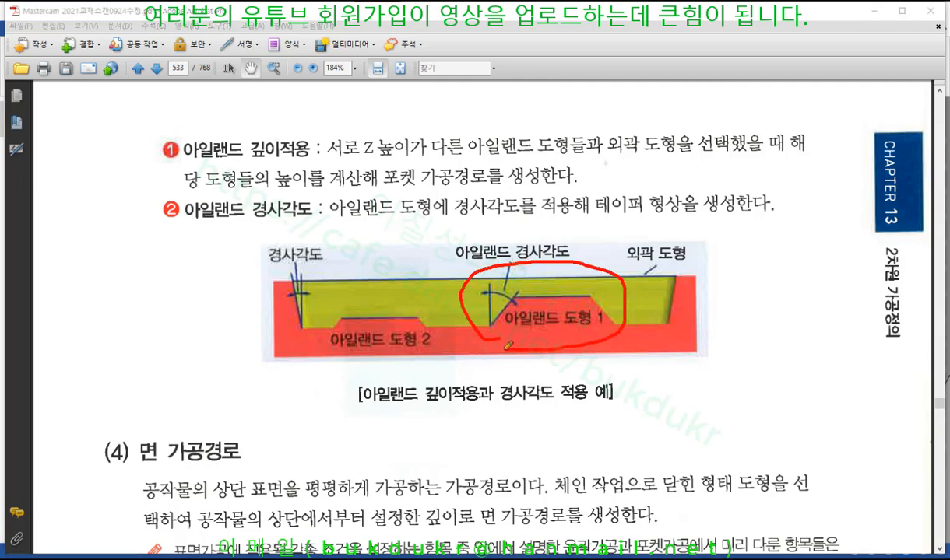
pyautogui.moveTo(276, 343)
pyautogui.mouseDown()
pyautogui.moveTo(271, 227)
pyautogui.moveTo(301, 349)
pyautogui.mouseUp()
pyautogui.moveTo(664, 346)
pyautogui.mouseDown()
pyautogui.moveTo(661, 312)
pyautogui.moveTo(683, 353)
pyautogui.mouseUp()
# Step: Mark the island depth option (아일랜드 깊이적용) in the text and the top levels of both islands in the diagram
pyautogui.moveTo(163, 156); pyautogui.dragTo(305, 155)
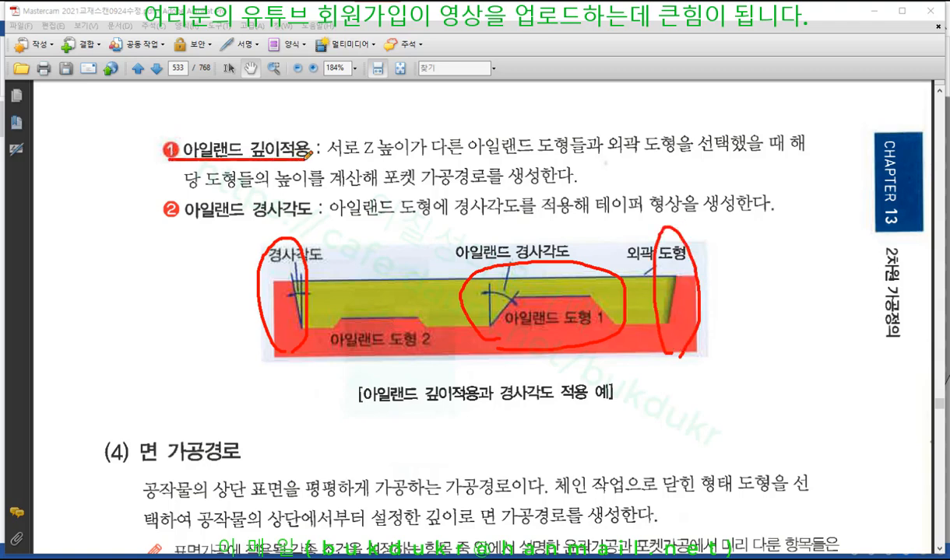
pyautogui.moveTo(496, 294); pyautogui.dragTo(611, 293)
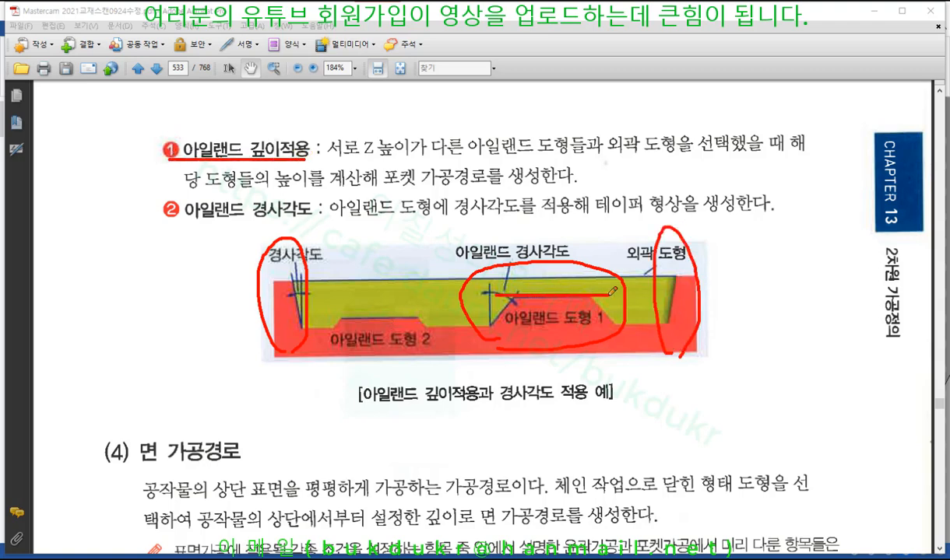
pyautogui.moveTo(331, 318); pyautogui.dragTo(427, 318)
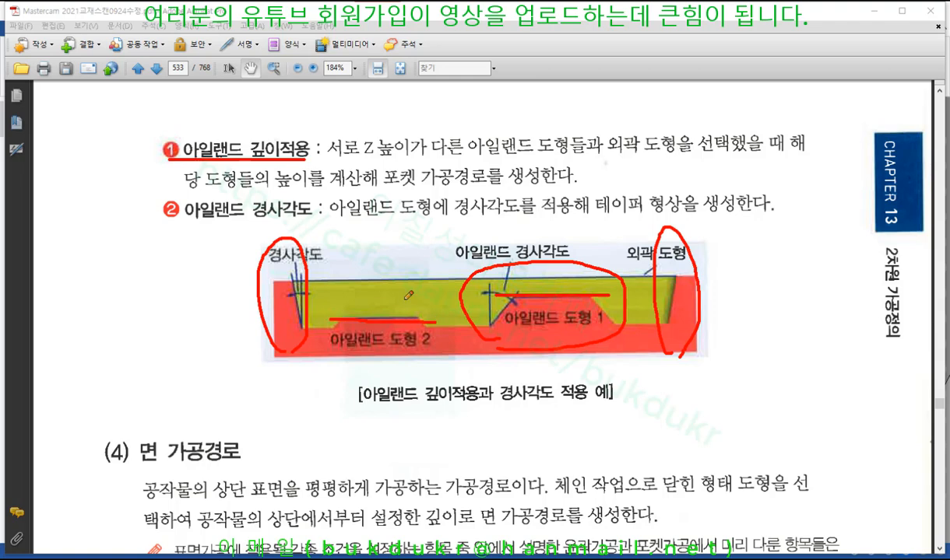
pyautogui.moveTo(389, 292)
pyautogui.mouseDown()
pyautogui.moveTo(436, 293)
pyautogui.moveTo(433, 306)
pyautogui.mouseUp()
pyautogui.moveTo(387, 301); pyautogui.dragTo(442, 301)
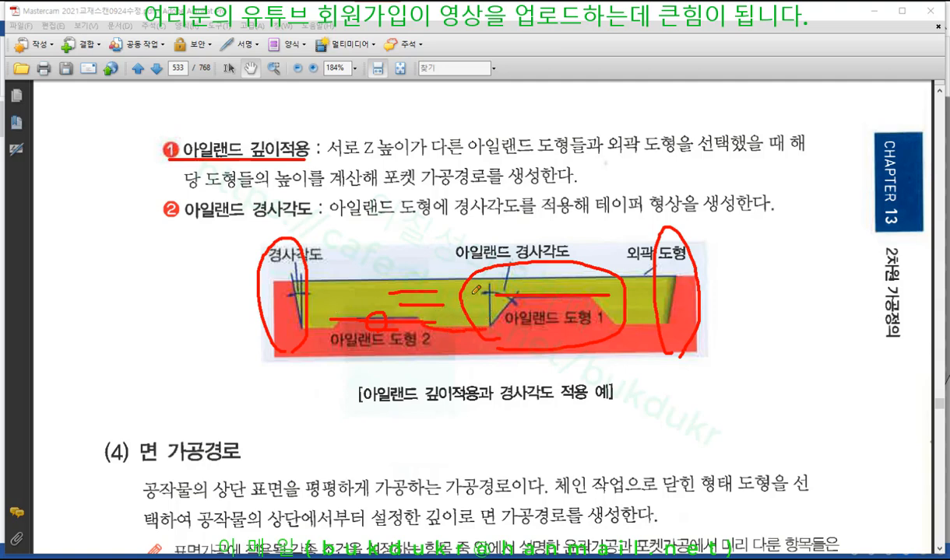
pyautogui.moveTo(165, 150)
pyautogui.mouseDown()
pyautogui.moveTo(300, 115)
pyautogui.moveTo(282, 152)
pyautogui.moveTo(251, 134)
pyautogui.moveTo(317, 149)
pyautogui.mouseUp()
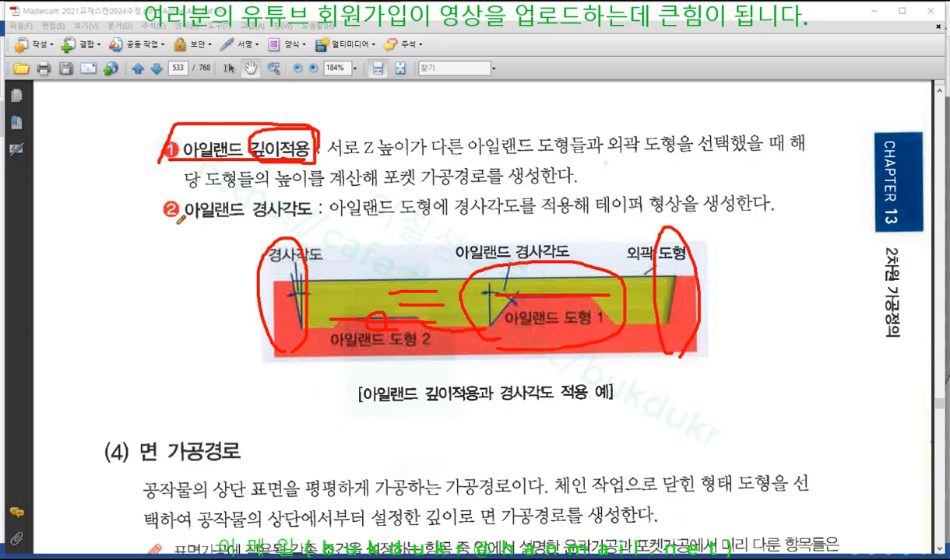